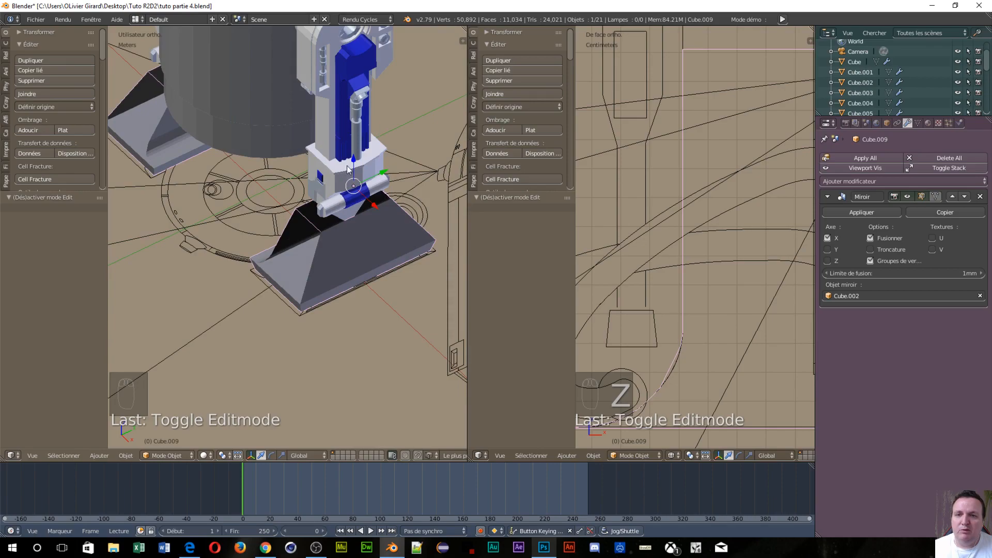
# - Show the model in wireframe and enter edit mode on the mirrored foot part
pyautogui.moveTo(291, 280); pyautogui.dragTo(355, 252, button='middle')
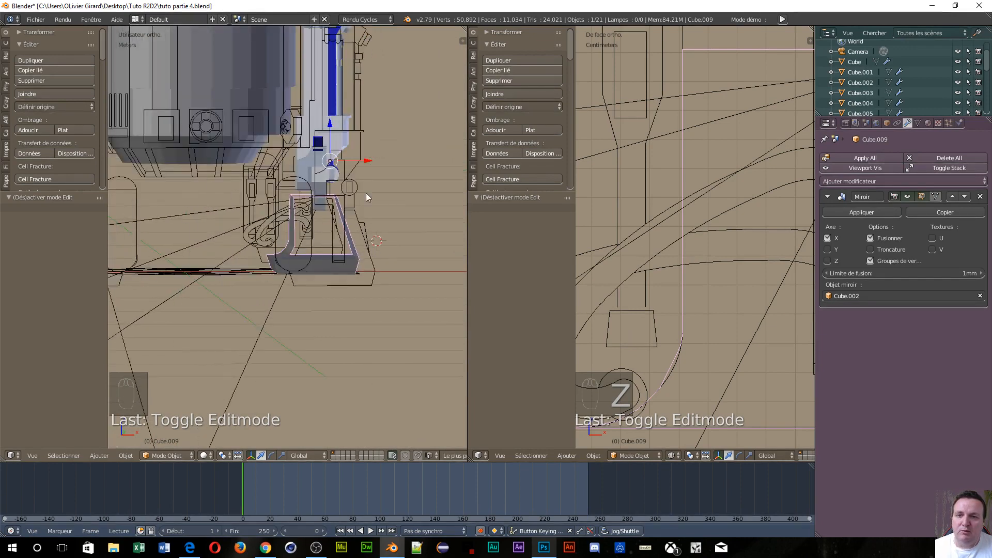
pyautogui.moveTo(366, 193); pyautogui.dragTo(358, 237, button='middle')
pyautogui.moveTo(413, 213); pyautogui.dragTo(270, 225, button='middle')
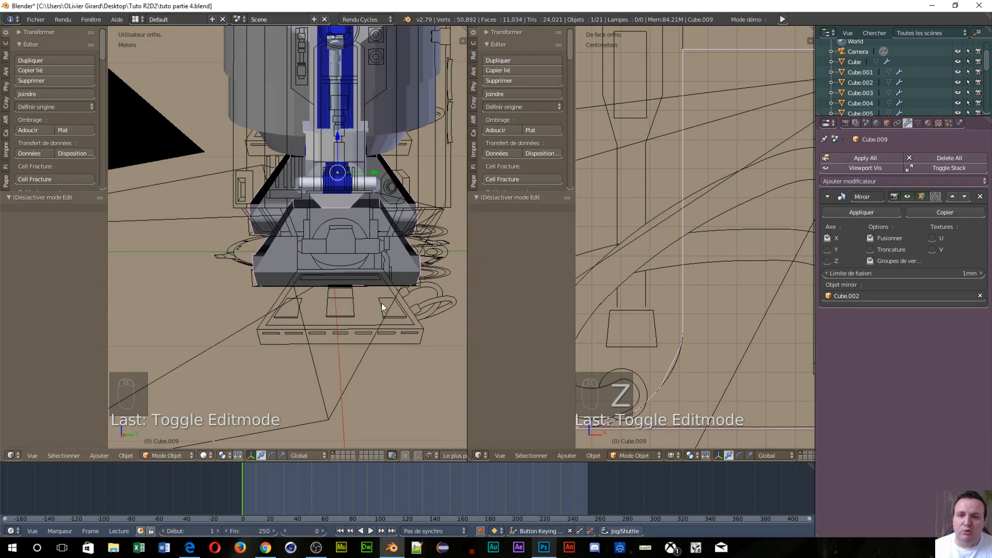
pyautogui.moveTo(352, 306); pyautogui.dragTo(451, 311, button='middle')
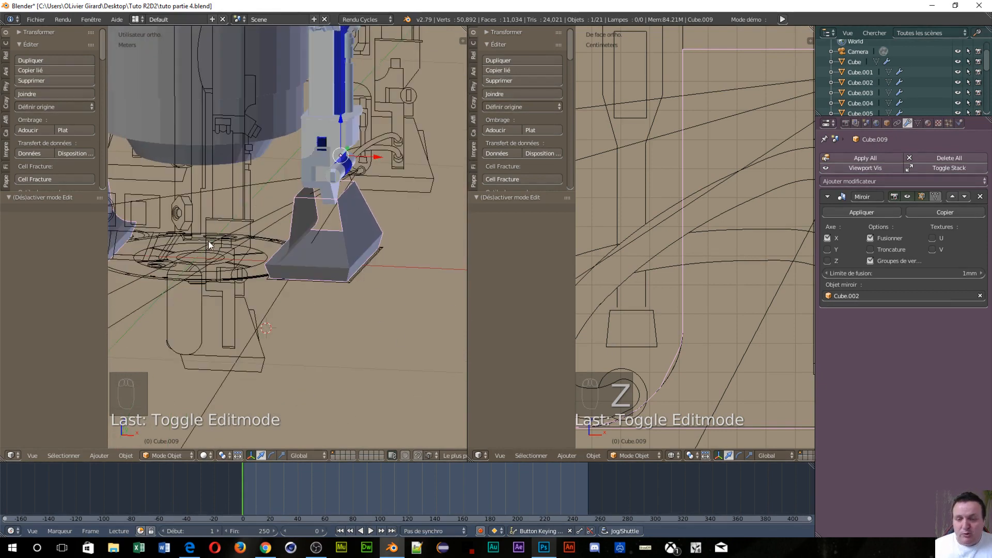
pyautogui.press('z')
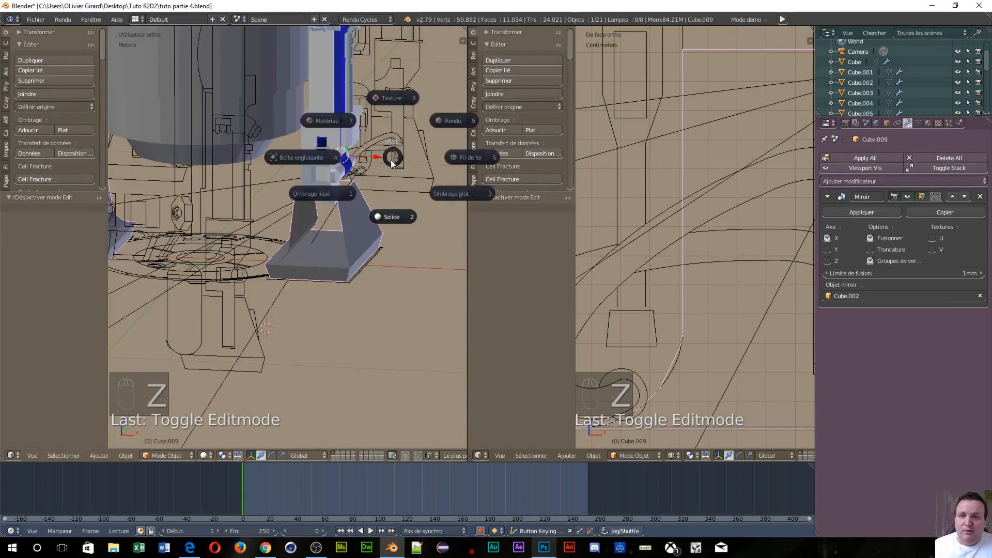
pyautogui.click(467, 159)
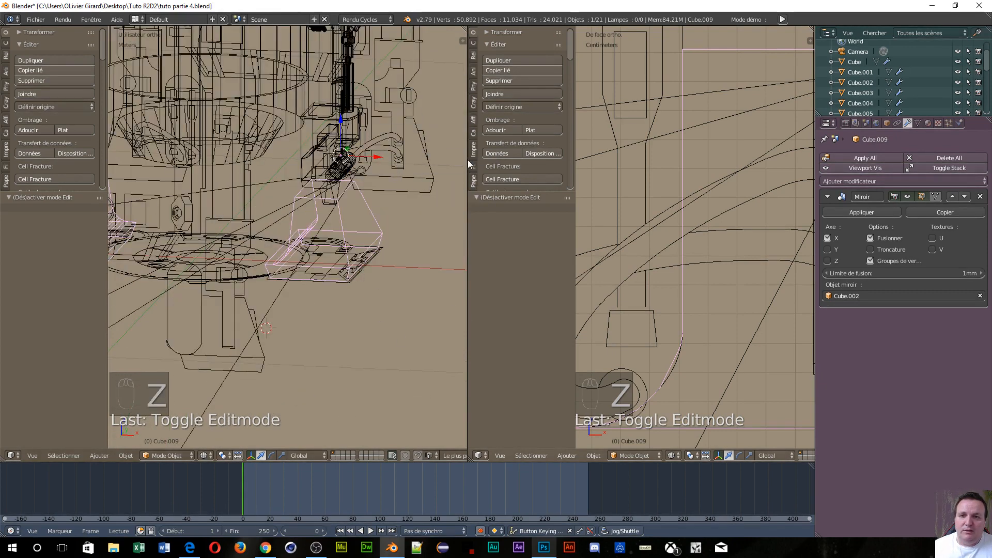
pyautogui.press('Tab')
pyautogui.click(294, 277)
# - Switch the working viewport to a front orthographic view of the foot mesh
pyautogui.scroll(4, 293, 283)
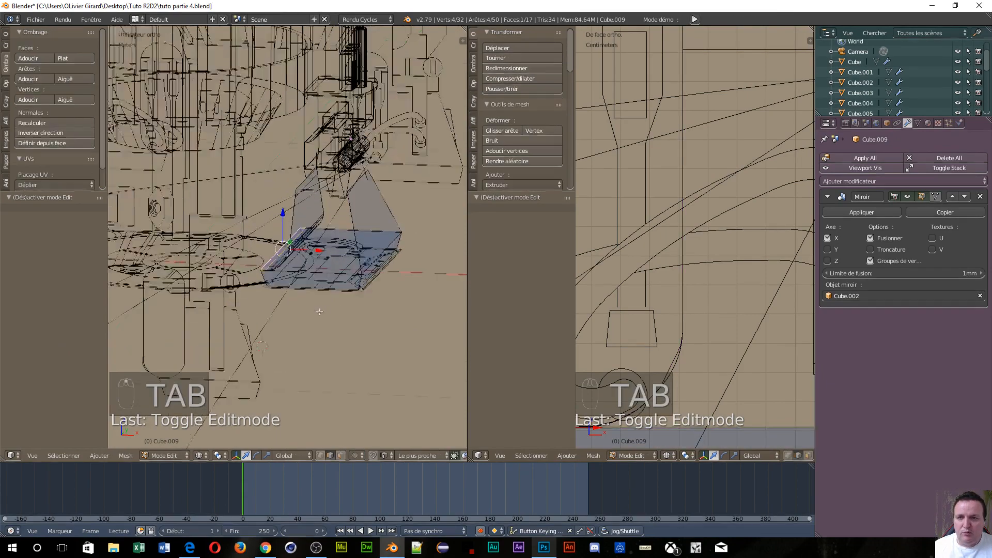
pyautogui.moveTo(293, 284)
pyautogui.mouseDown(button='middle')
pyautogui.moveTo(306, 271)
pyautogui.moveTo(414, 275)
pyautogui.moveTo(117, 276)
pyautogui.moveTo(305, 275)
pyautogui.mouseUp(button='middle')
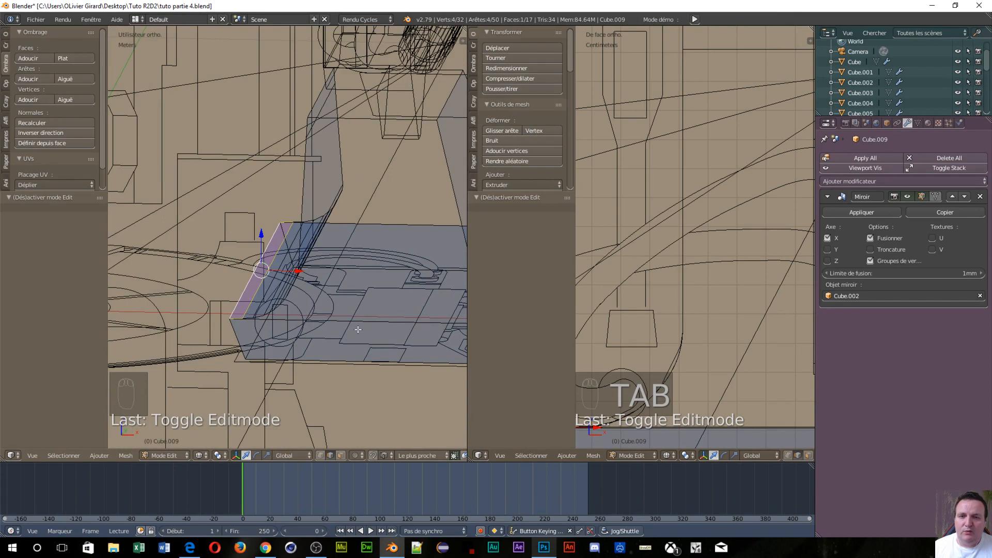
pyautogui.scroll(-4, 358, 329)
pyautogui.scroll(4, 357, 321)
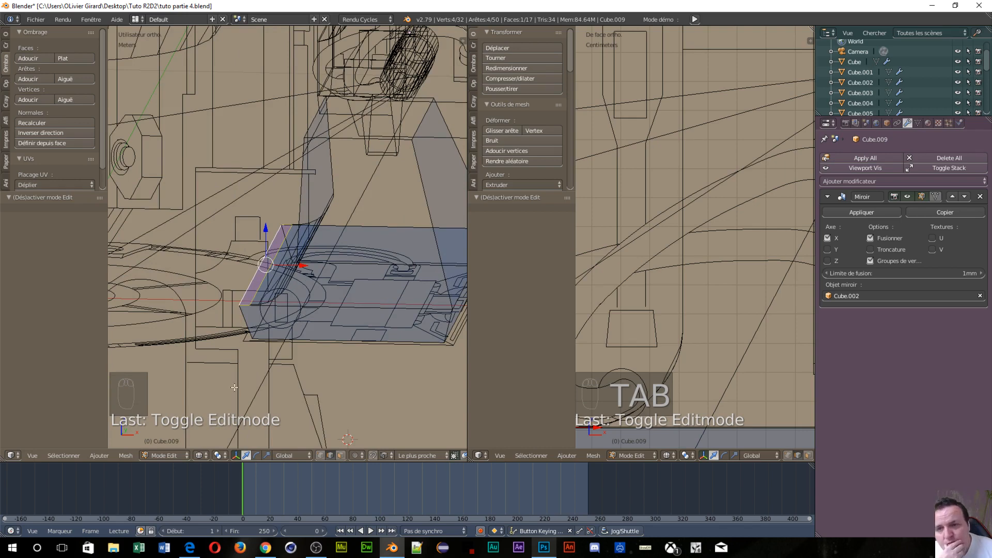
pyautogui.scroll(-1, 294, 348)
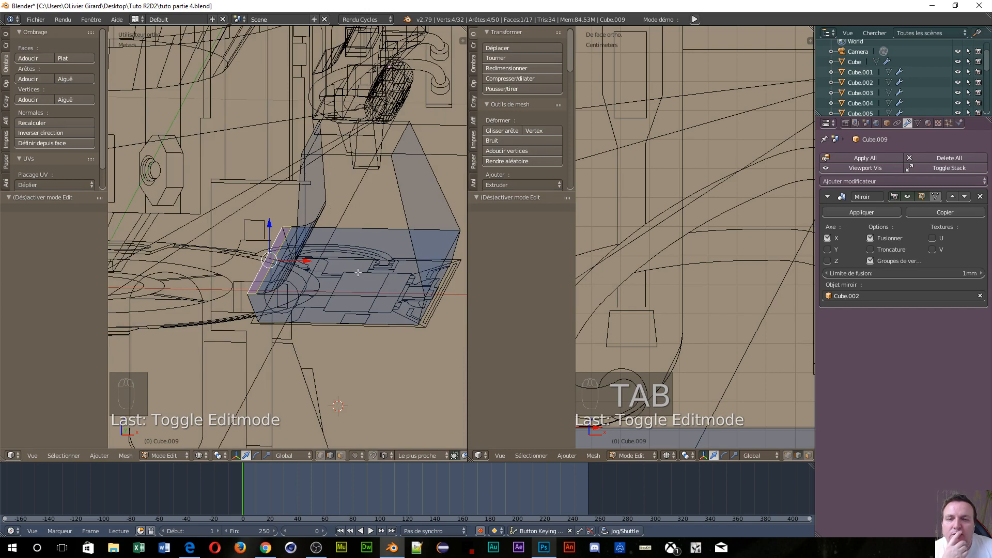
pyautogui.moveTo(333, 215); pyautogui.dragTo(319, 278, button='middle')
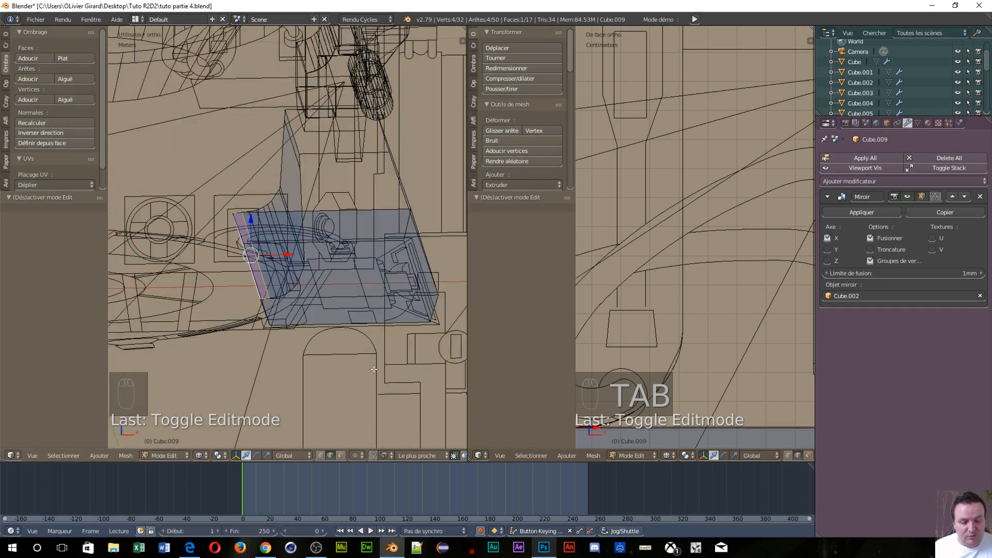
pyautogui.press('KP_1')
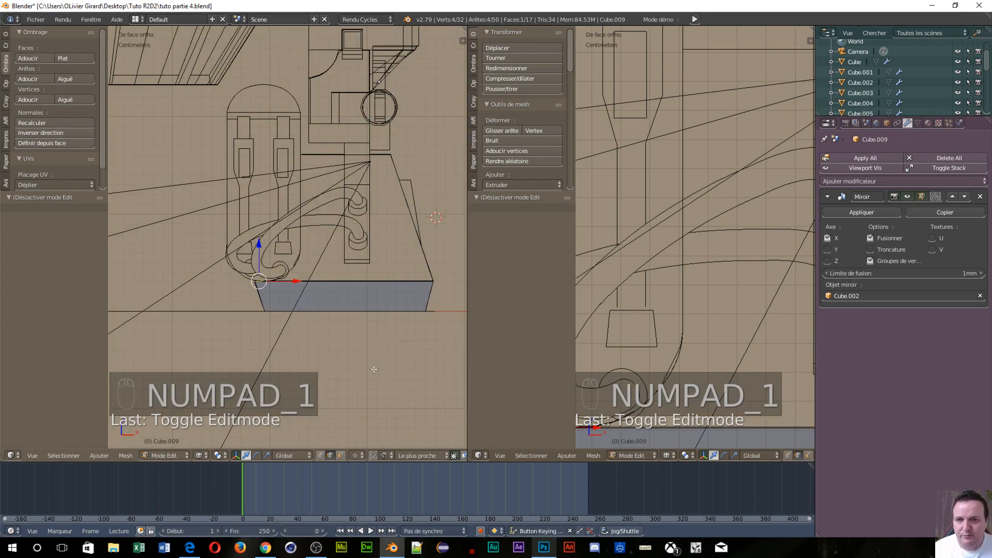
# - Select the two overlapping horizontal edges at the top of the foot and subdivide them with 2 cuts
pyautogui.rightClick(357, 152)
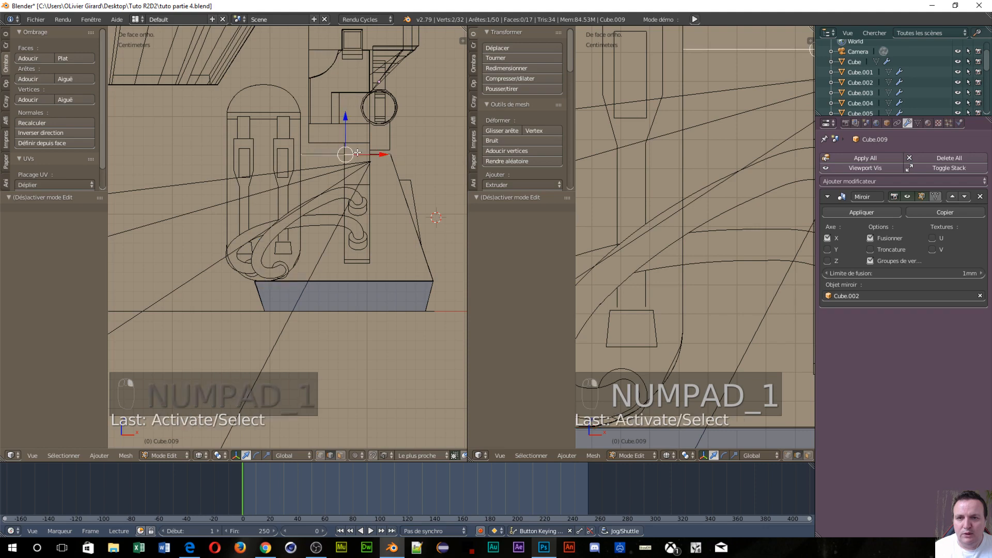
pyautogui.scroll(5, 334, 213)
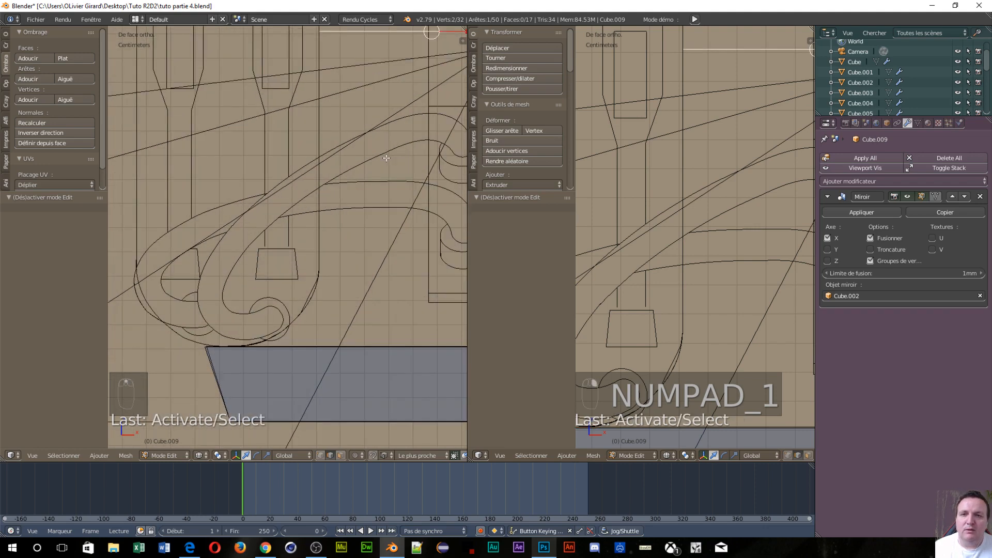
pyautogui.keyDown('shift'); pyautogui.moveTo(382, 149); pyautogui.dragTo(261, 282, button='middle'); pyautogui.keyUp('shift')
pyautogui.scroll(5, 337, 211)
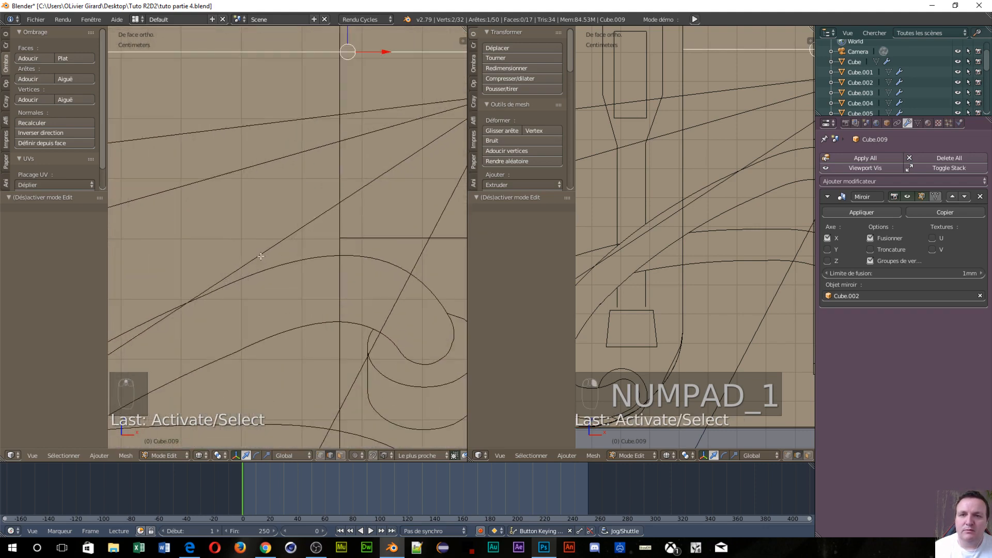
pyautogui.keyDown('shift'); pyautogui.moveTo(336, 211); pyautogui.dragTo(221, 320, button='middle'); pyautogui.keyUp('shift')
pyautogui.scroll(-4, 287, 238)
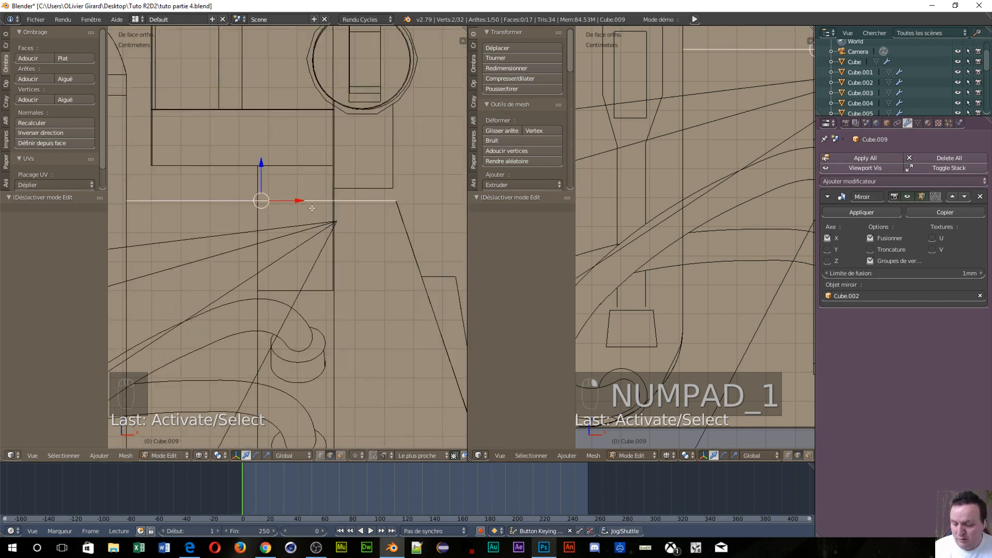
pyautogui.press('c')
pyautogui.click(315, 207)
pyautogui.rightClick(318, 236)
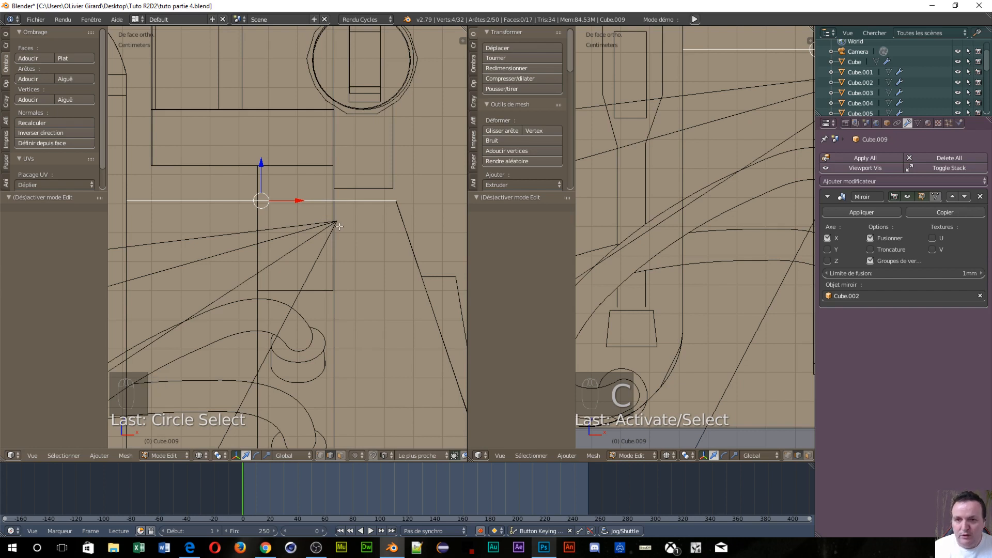
pyautogui.press('w')
pyautogui.click(339, 227)
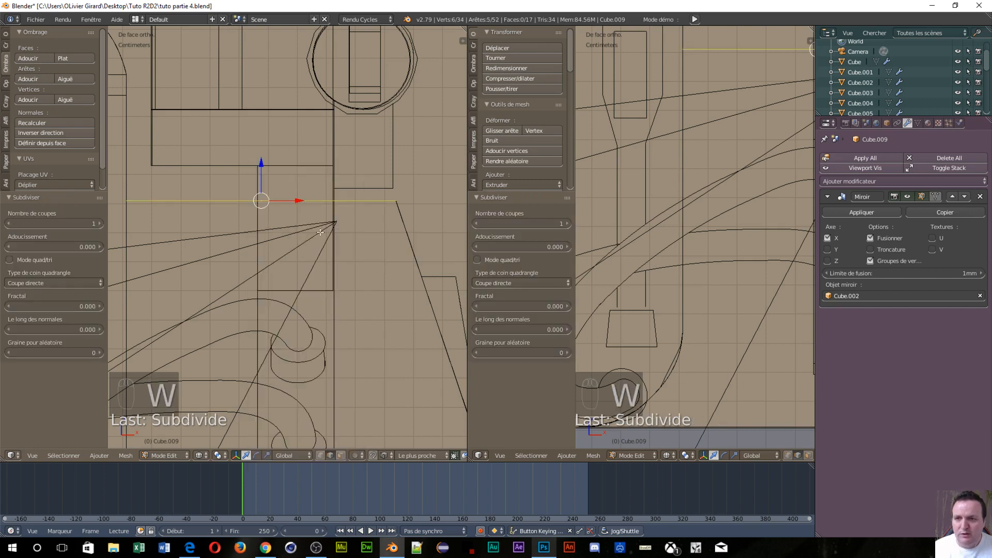
pyautogui.click(86, 223)
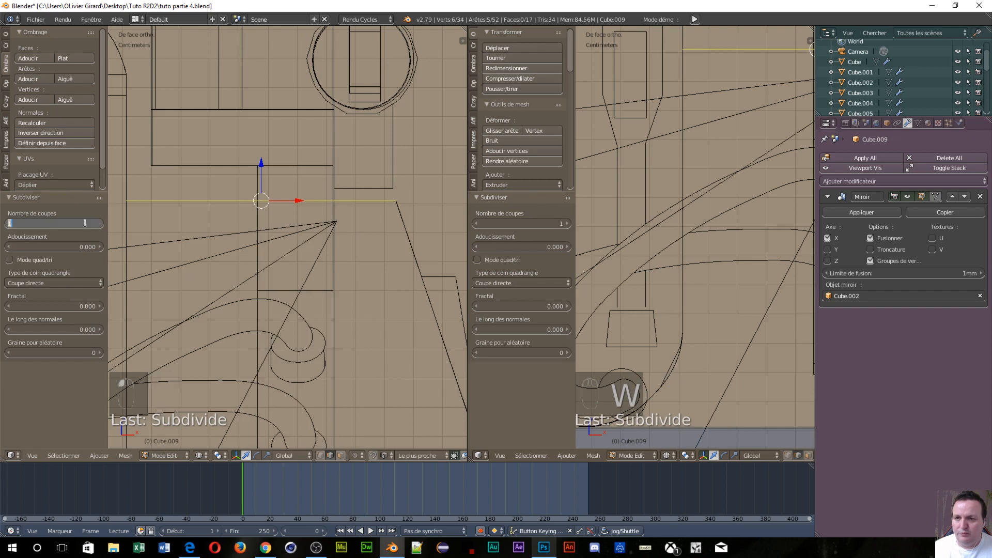
pyautogui.write('2')
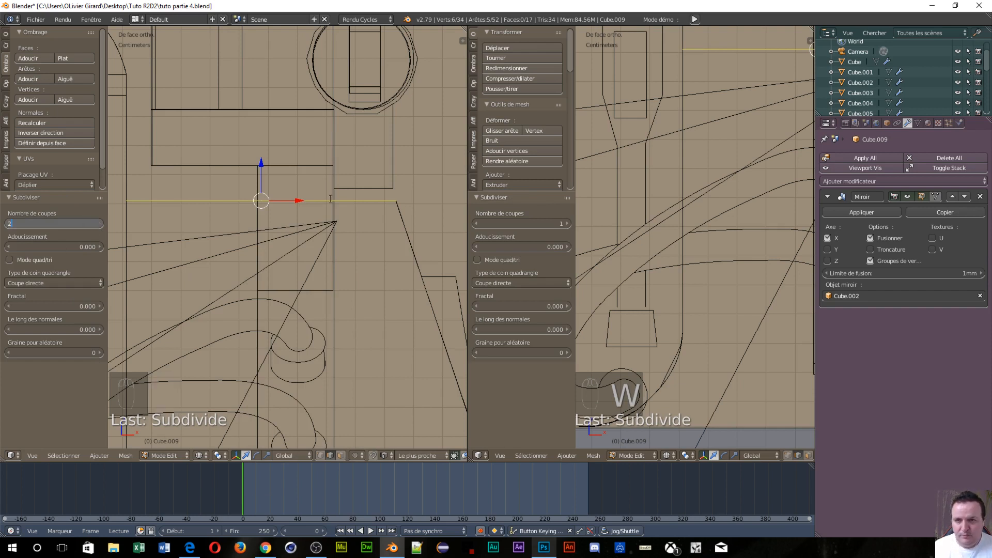
pyautogui.press('Return')
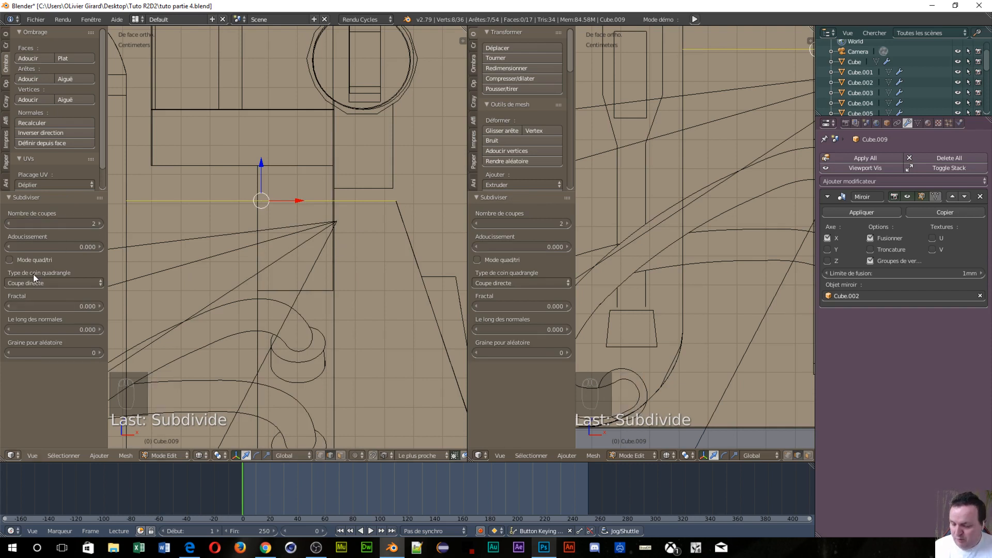
# - In vertex selection mode, move the new vertex pair nearer the foot's sloped side 9.57 mm along X to the blueprint's vertical line
pyautogui.hotkey('ctrl', 'Tab')
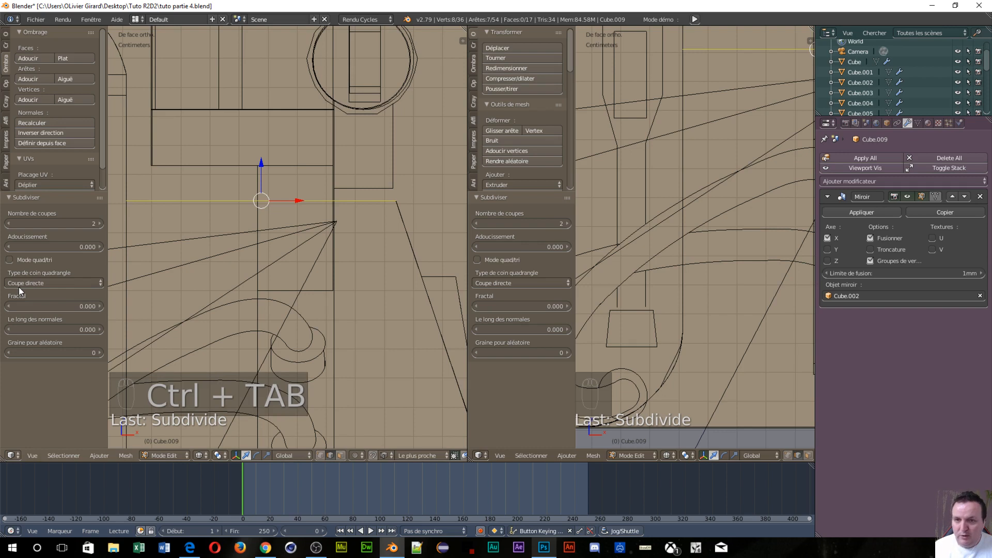
pyautogui.hotkey('ctrl', 'Tab')
pyautogui.click(264, 268)
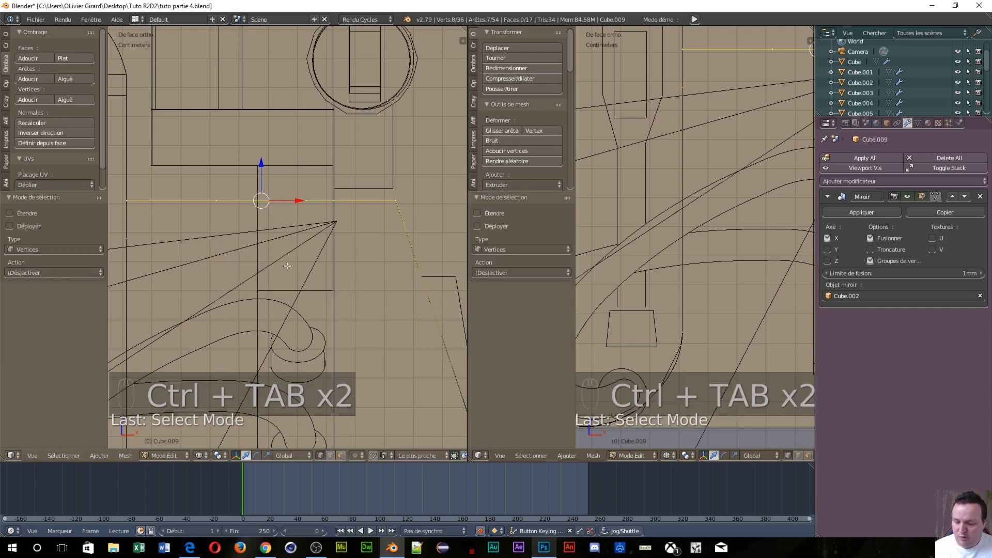
pyautogui.press('a')
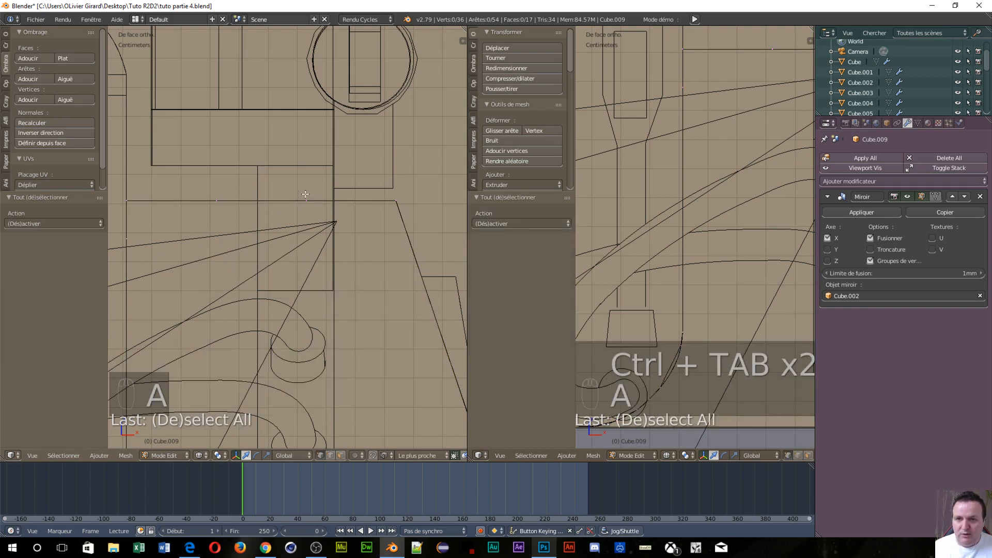
pyautogui.press('a')
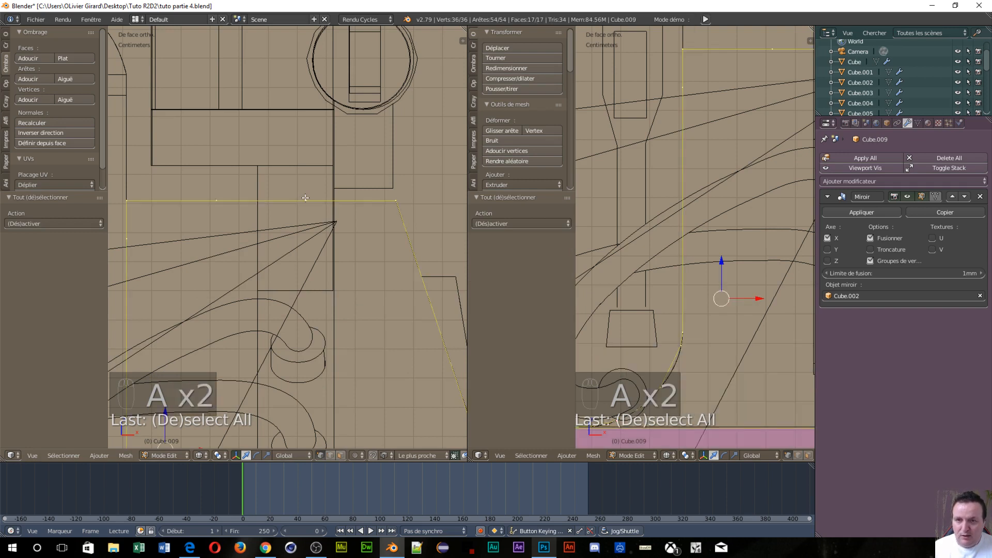
pyautogui.press('a')
pyautogui.press('a')
pyautogui.press('c')
pyautogui.click(305, 201)
pyautogui.rightClick(341, 225)
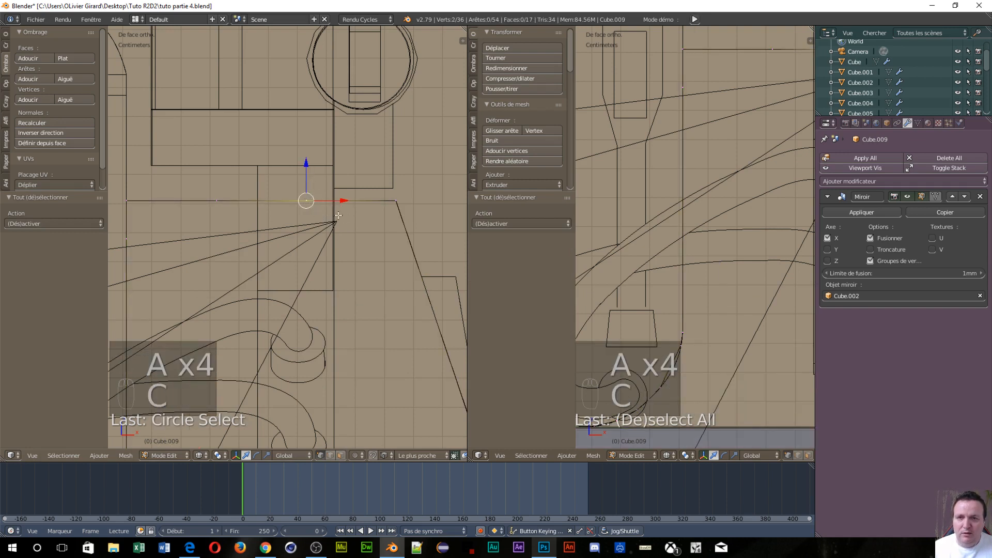
pyautogui.moveTo(340, 197)
pyautogui.mouseDown()
pyautogui.moveTo(349, 201)
pyautogui.moveTo(333, 202)
pyautogui.mouseUp()
pyautogui.scroll(4, 334, 181)
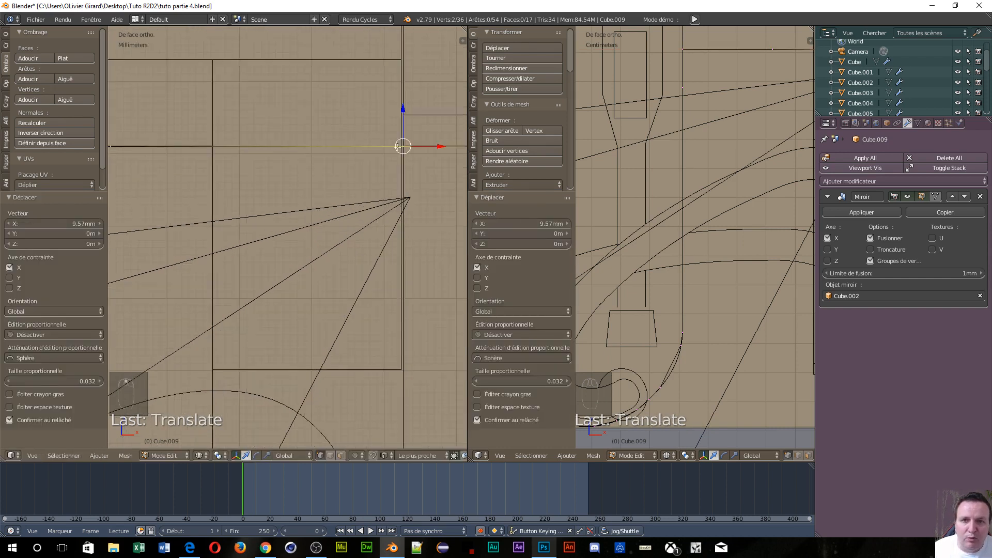
pyautogui.scroll(-5, 334, 181)
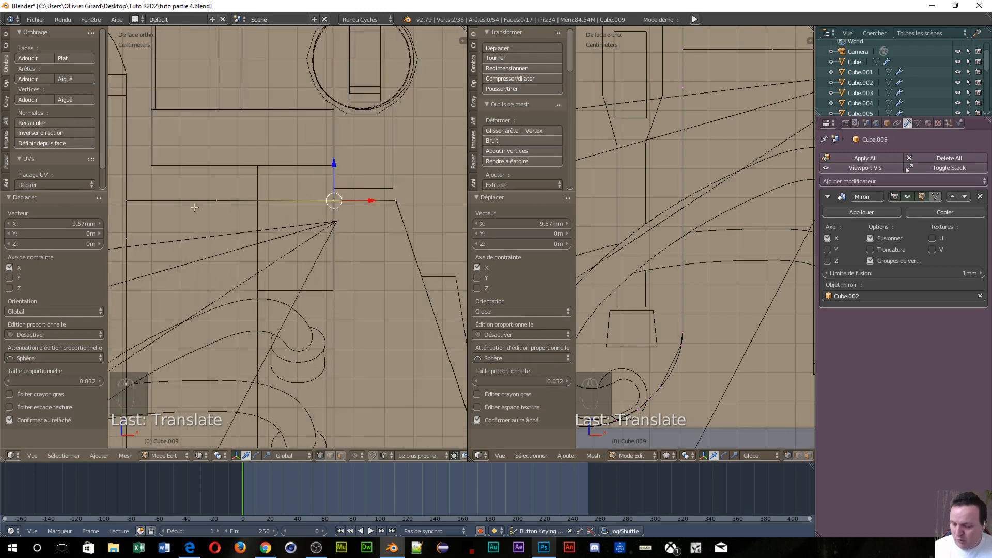
# - Move the other new pair of top vertices 1.41 cm along X to the opposite edge of the blueprint's rectangle
pyautogui.press('a')
pyautogui.press('c')
pyautogui.click(210, 200)
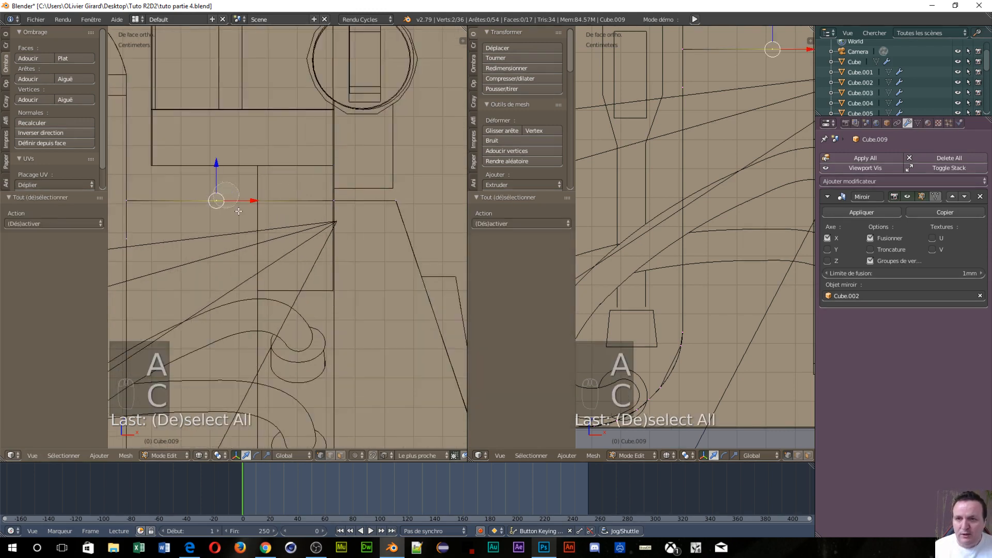
pyautogui.rightClick(238, 210)
pyautogui.scroll(5, 279, 227)
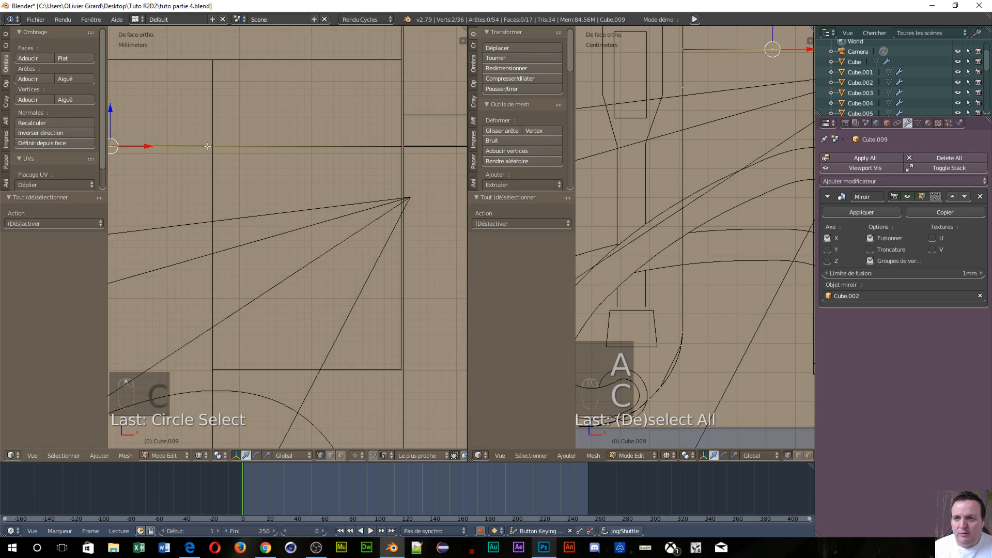
pyautogui.moveTo(148, 146); pyautogui.dragTo(215, 145)
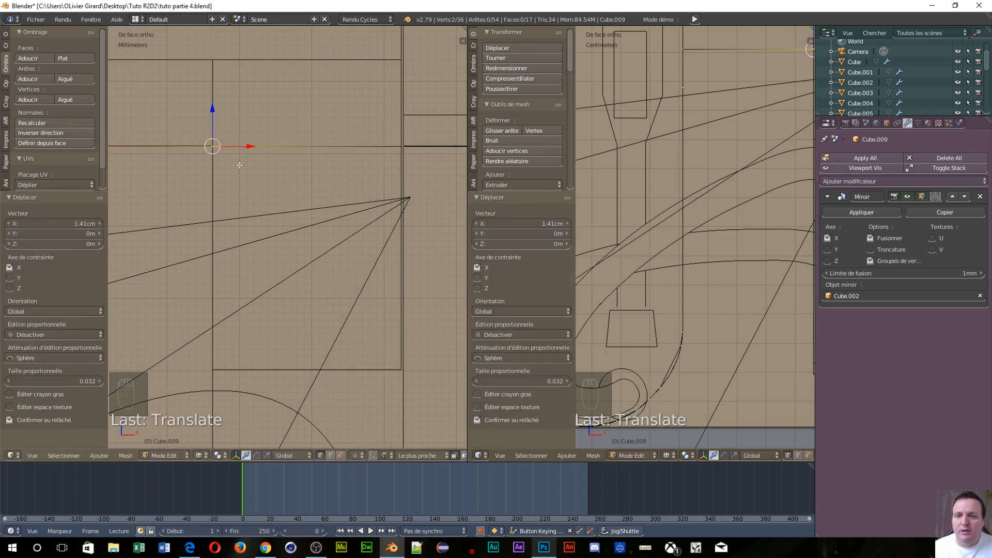
pyautogui.scroll(-2, 239, 165)
pyautogui.scroll(-1, 242, 171)
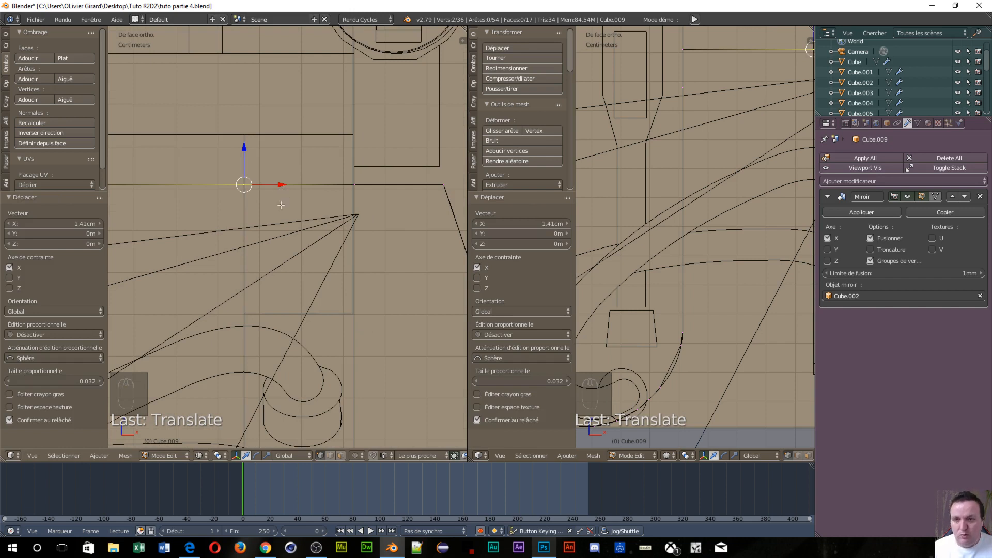
# - In edge selection mode, select the two overlapping top edges of the foot between the repositioned vertex pairs
pyautogui.hotkey('ctrl', 'Tab')
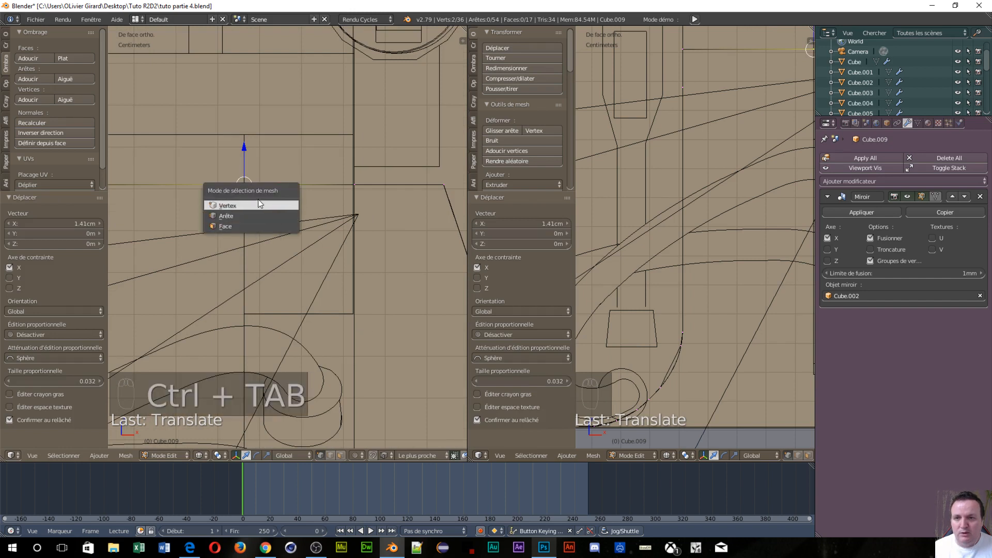
pyautogui.click(261, 214)
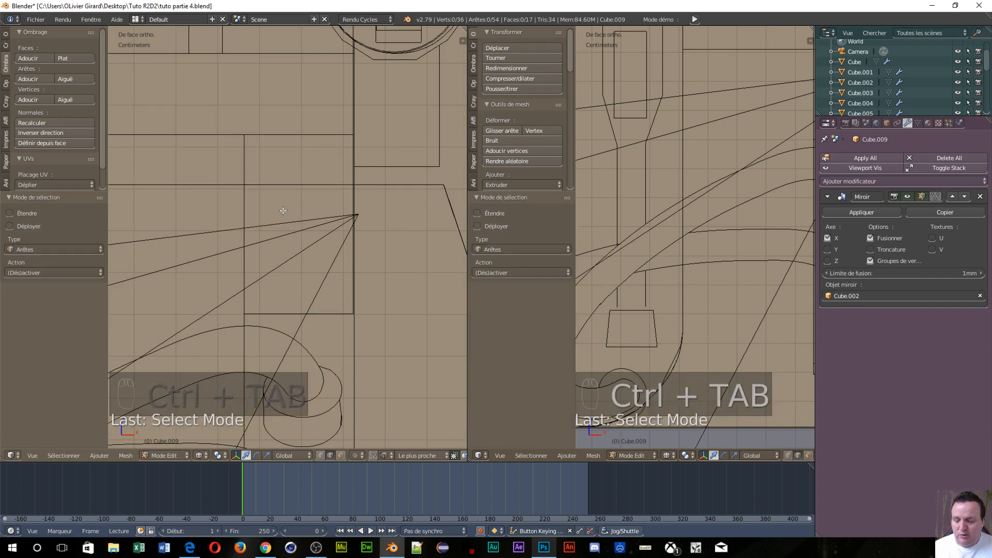
pyautogui.press('a')
pyautogui.press('a')
pyautogui.press('a')
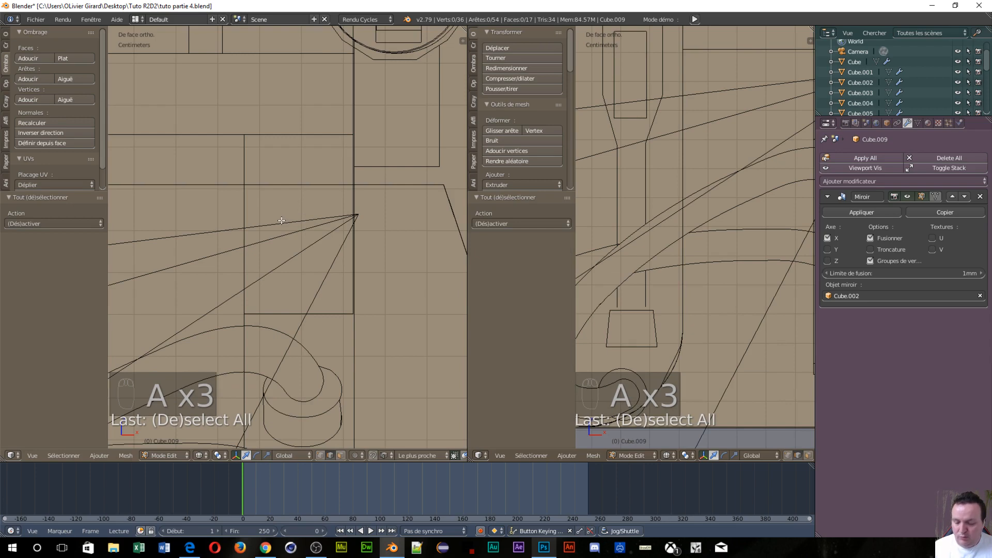
pyautogui.press('c')
pyautogui.click(290, 184)
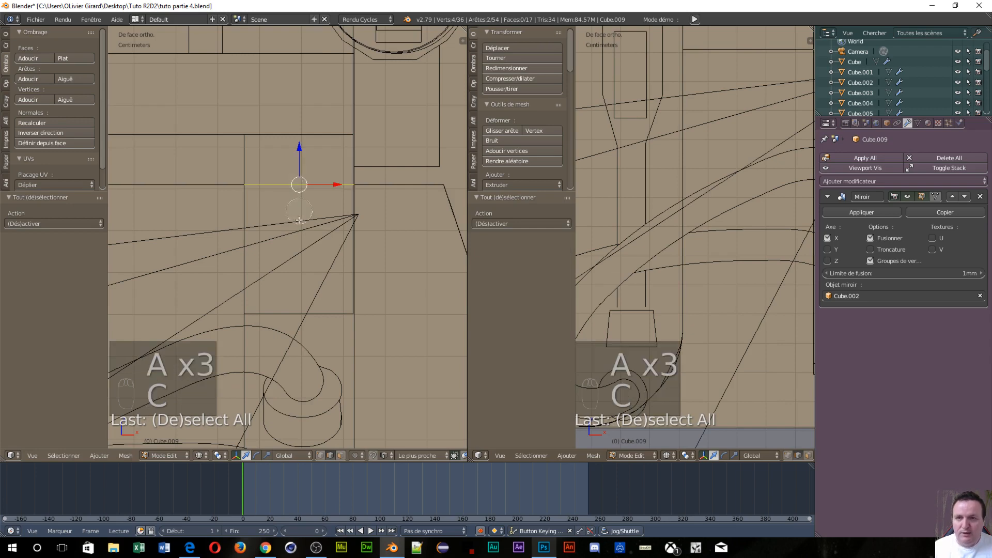
pyautogui.rightClick(299, 221)
pyautogui.moveTo(327, 272); pyautogui.dragTo(316, 304, button='middle')
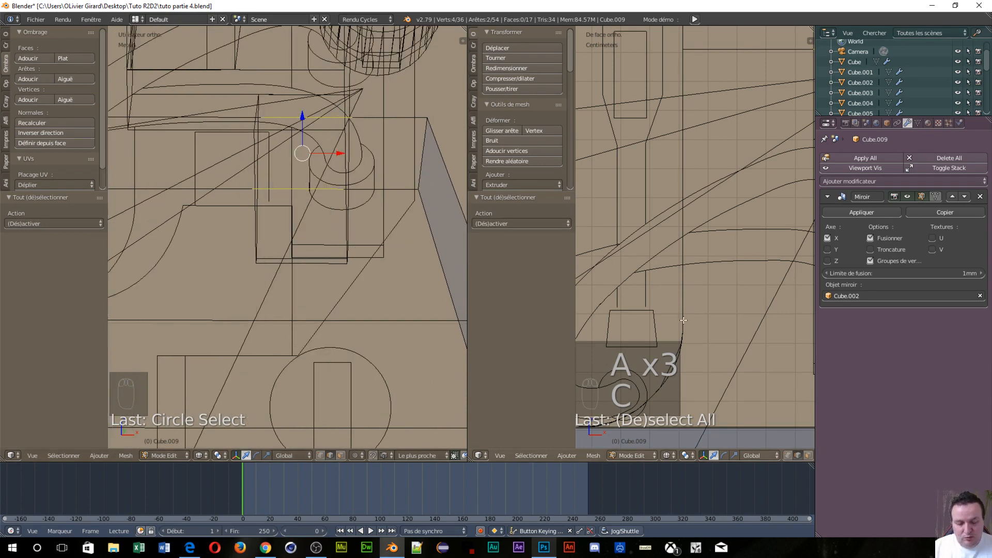
pyautogui.press('KP_1')
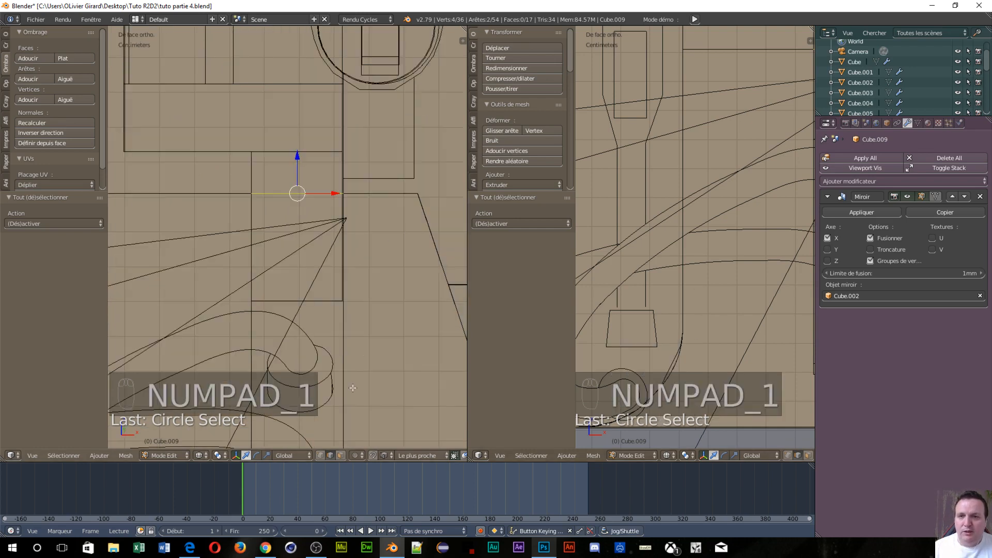
pyautogui.scroll(-3, 392, 238)
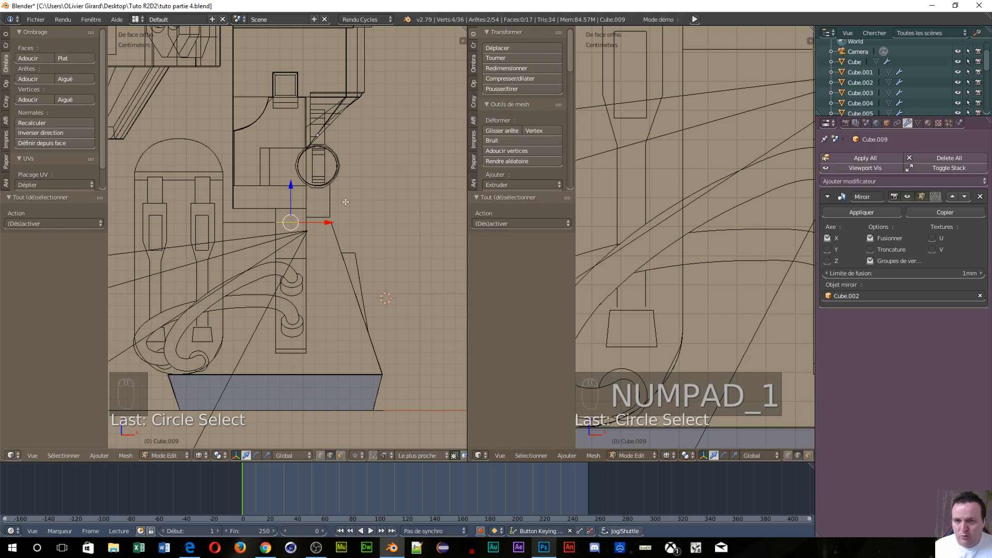
pyautogui.press('e')
pyautogui.press('x')
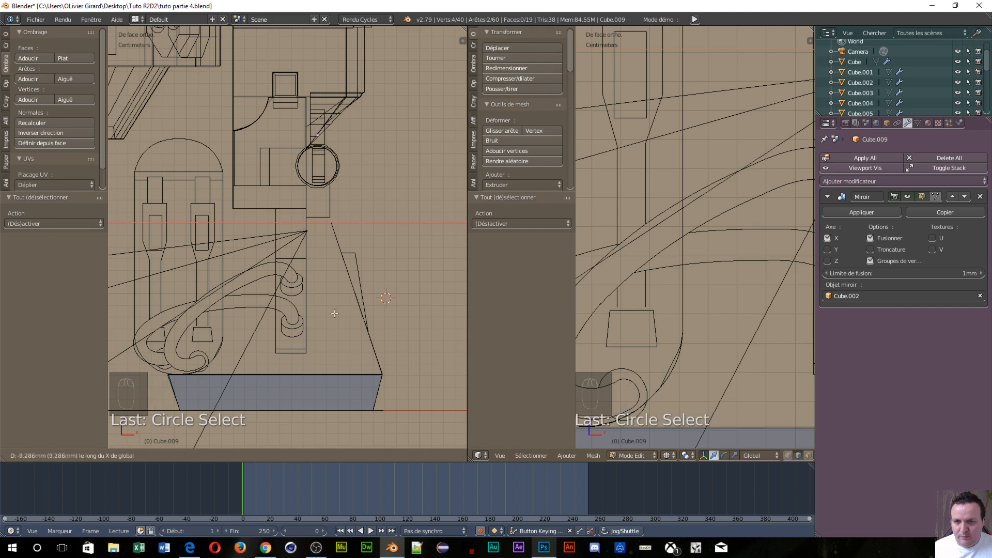
pyautogui.rightClick(368, 200)
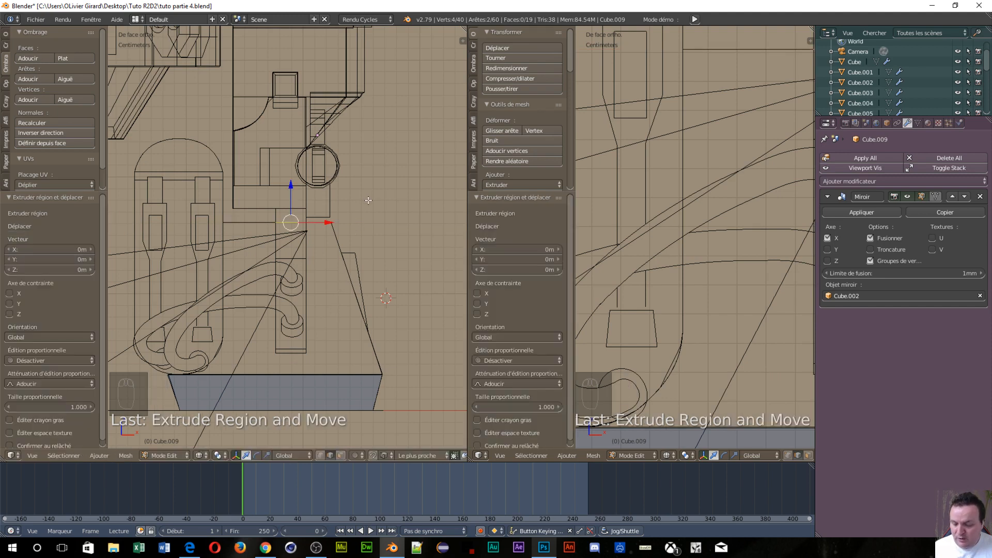
# - Extrude the two selected top edges 11.2 cm down along Z to the bottom of the blueprint's narrow rectangle
pyautogui.press('e')
pyautogui.press('z')
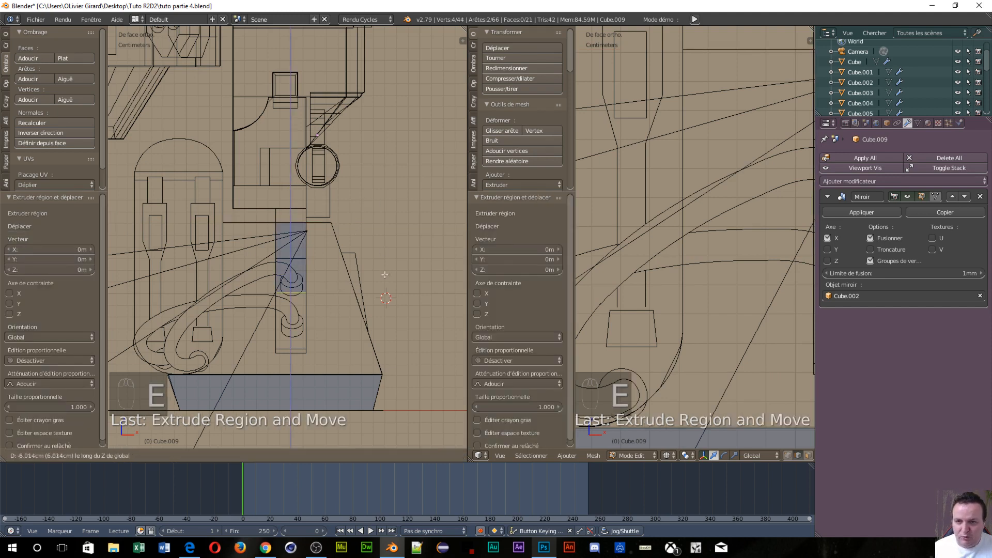
pyautogui.click(298, 352)
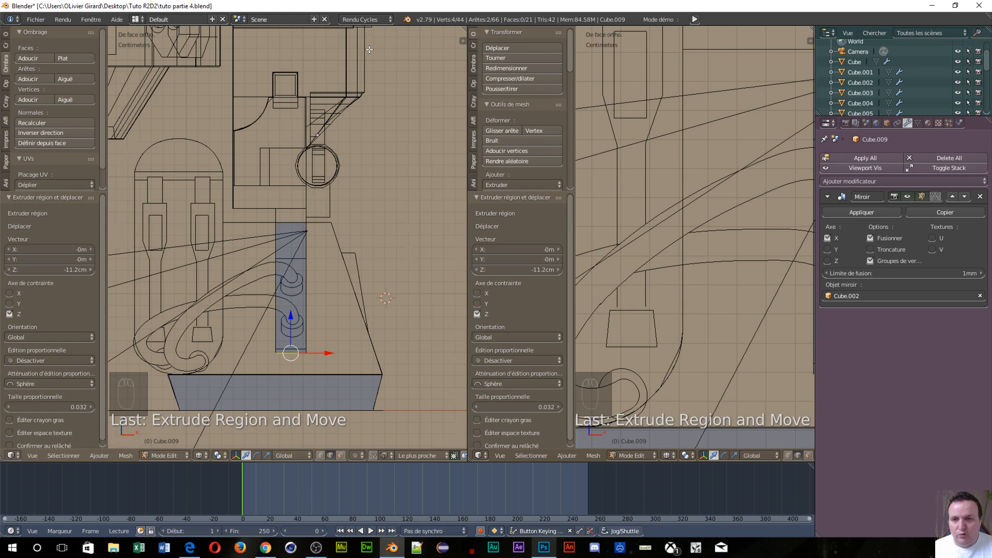
# - In the right side view, scale the extruded lower edges by 1.8 along Y to follow the foot's sloping sides
pyautogui.press('KP_3')
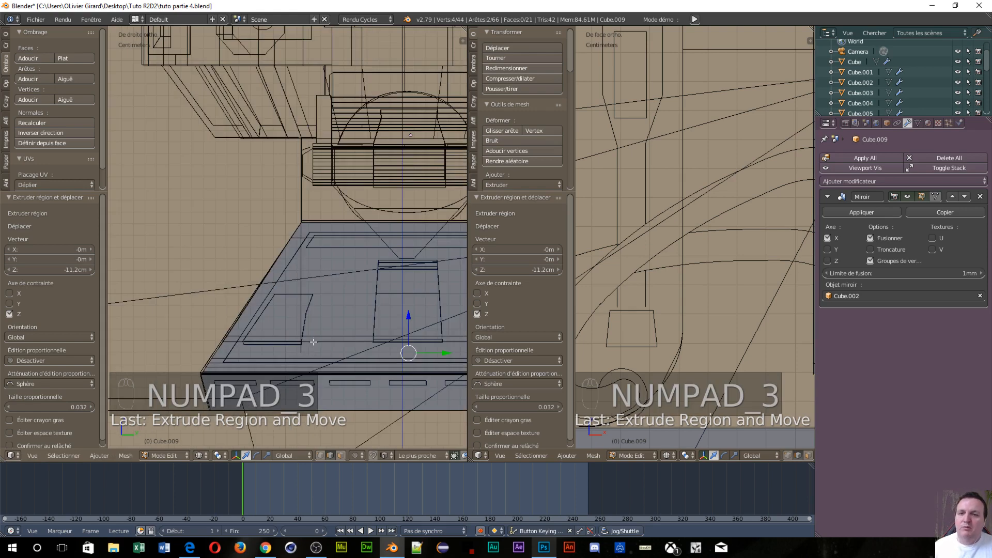
pyautogui.scroll(-2, 314, 341)
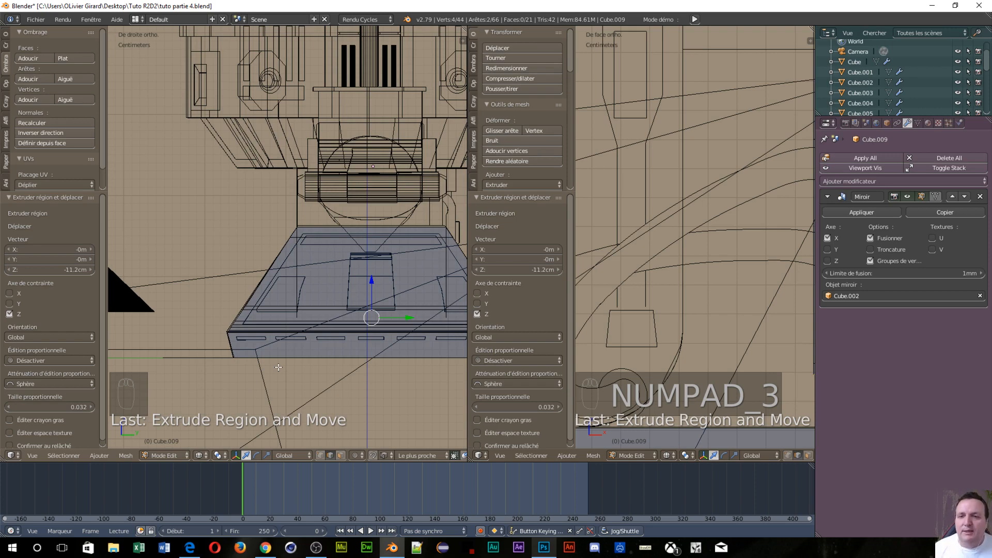
pyautogui.scroll(2, 315, 309)
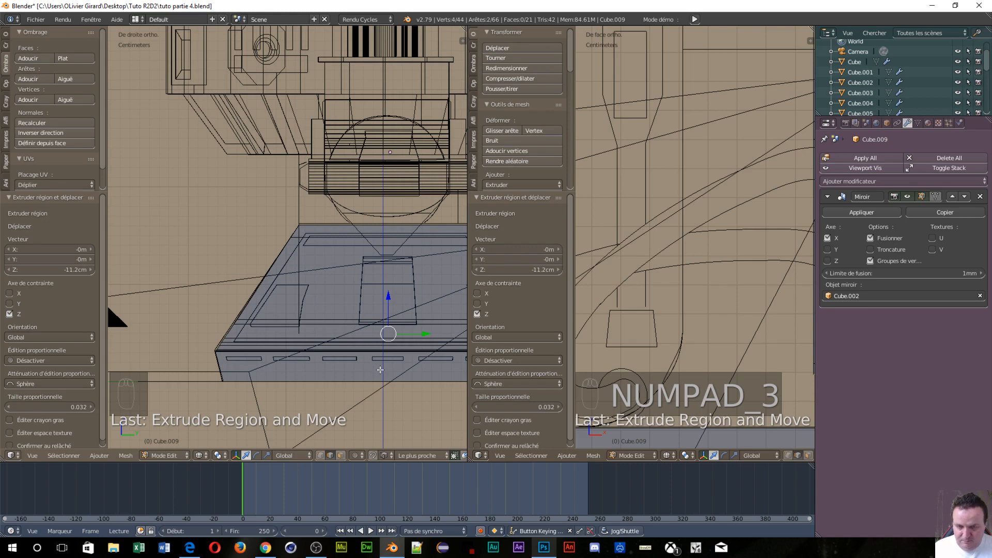
pyautogui.press('s')
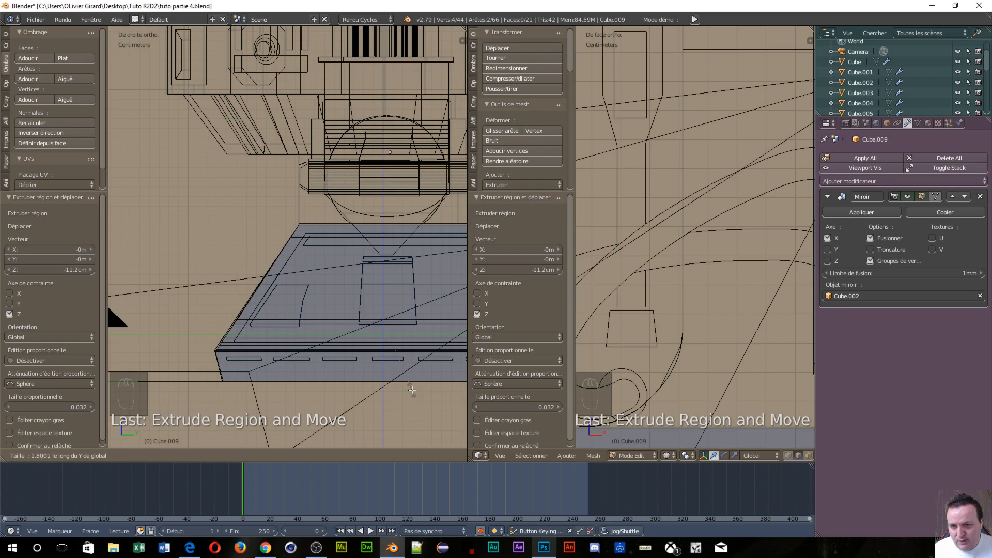
pyautogui.click(411, 390)
# - Select all overlapping edges across the top of the extruded strips and delete them as edges to open the slot
pyautogui.scroll(-3, 412, 390)
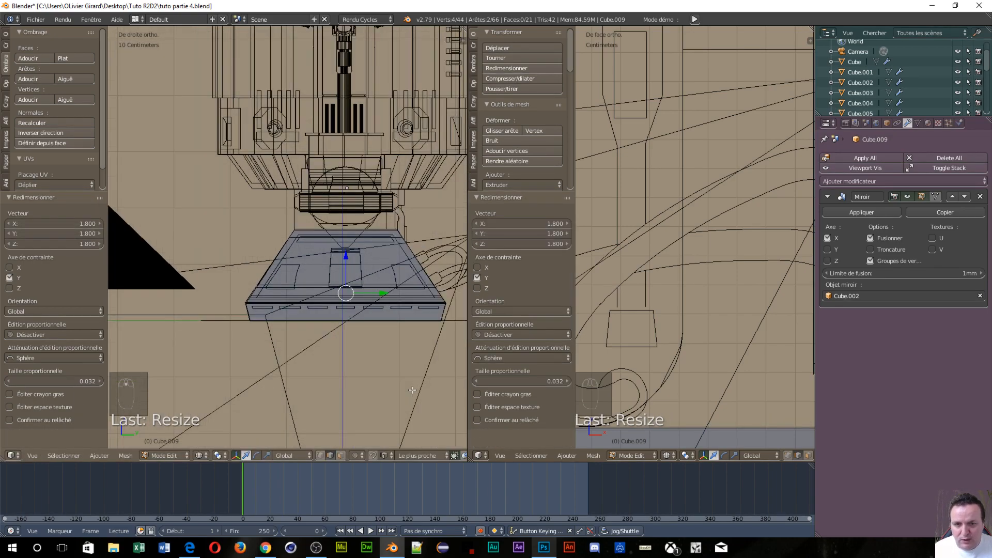
pyautogui.moveTo(374, 355); pyautogui.dragTo(123, 361, button='middle')
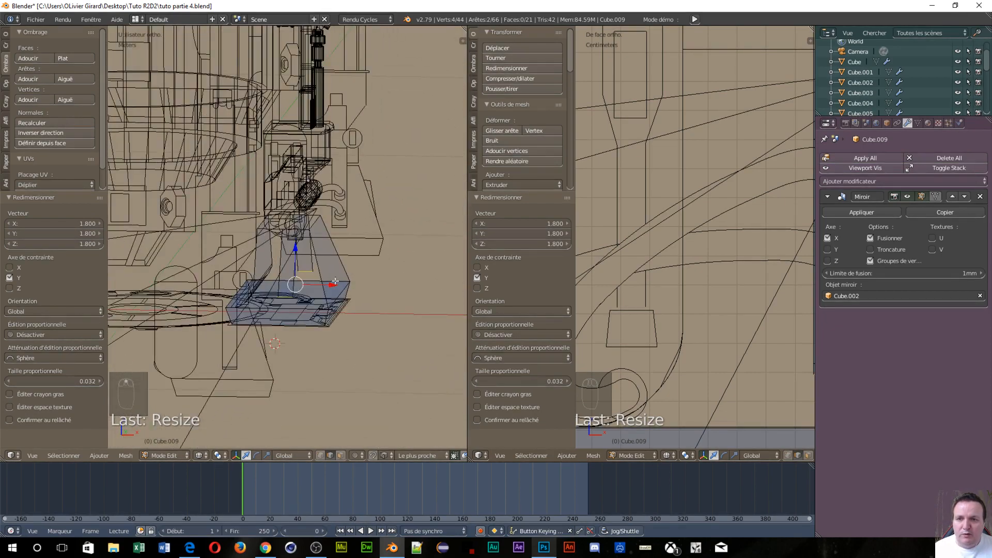
pyautogui.scroll(5, 324, 260)
pyautogui.scroll(-1, 324, 259)
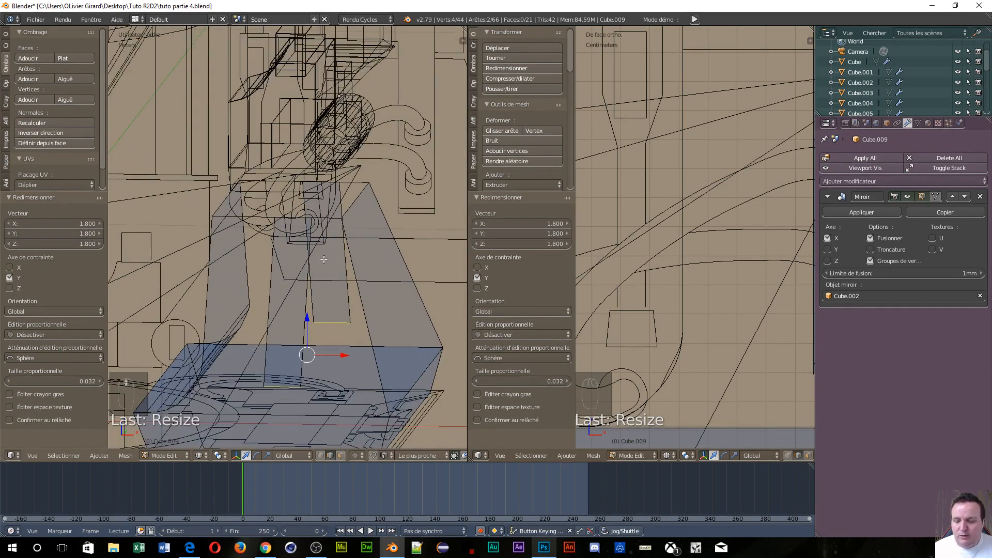
pyautogui.hotkey('ctrl', 'Tab')
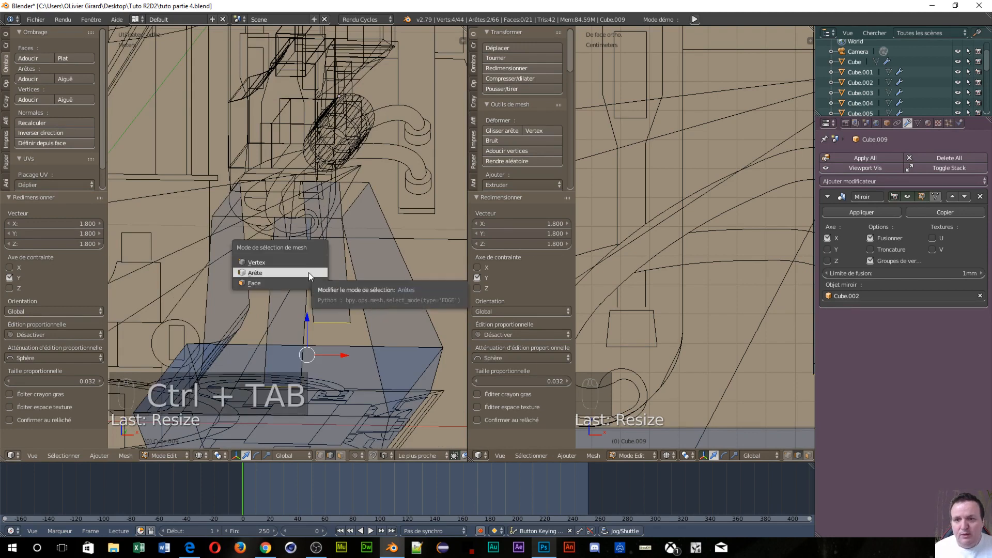
pyautogui.click(309, 272)
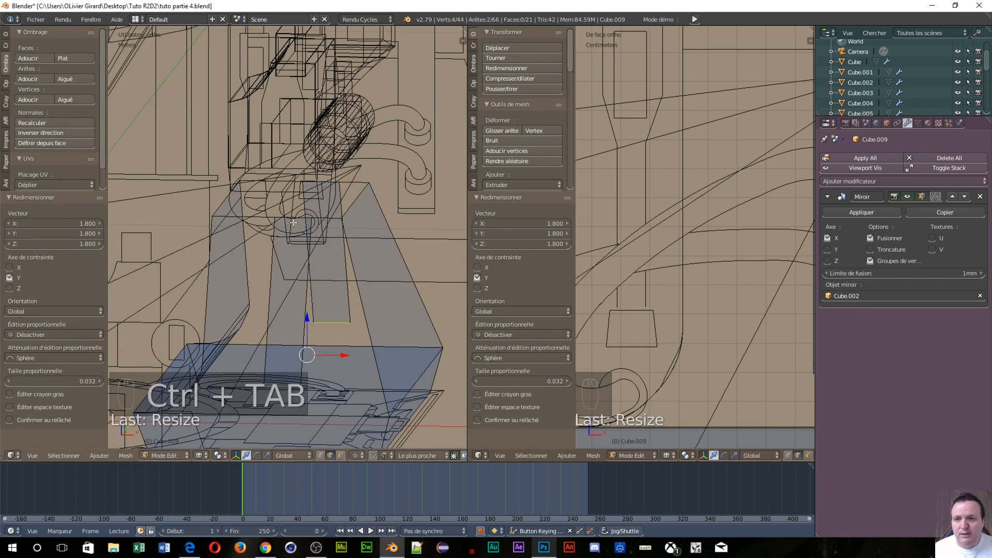
pyautogui.rightClick(288, 217)
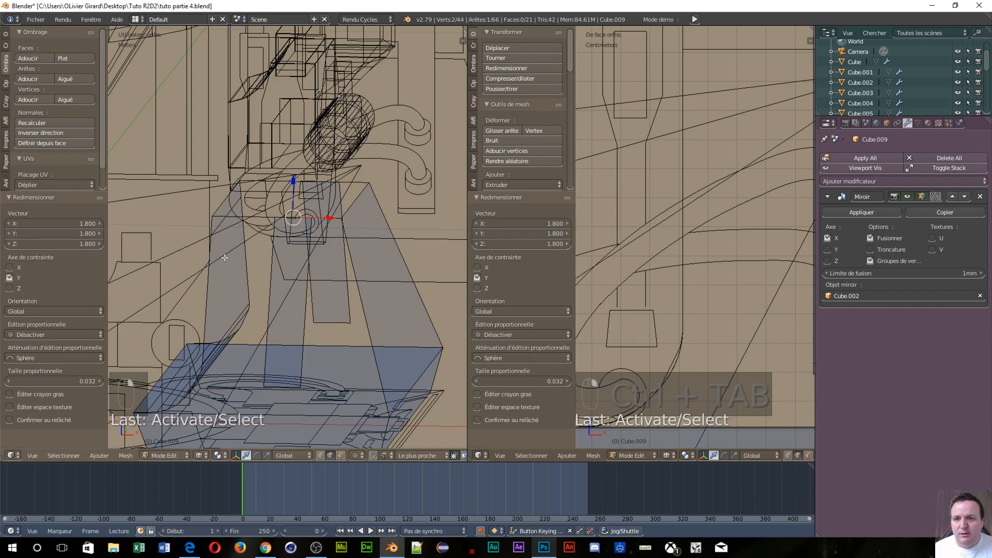
pyautogui.press('KP_1')
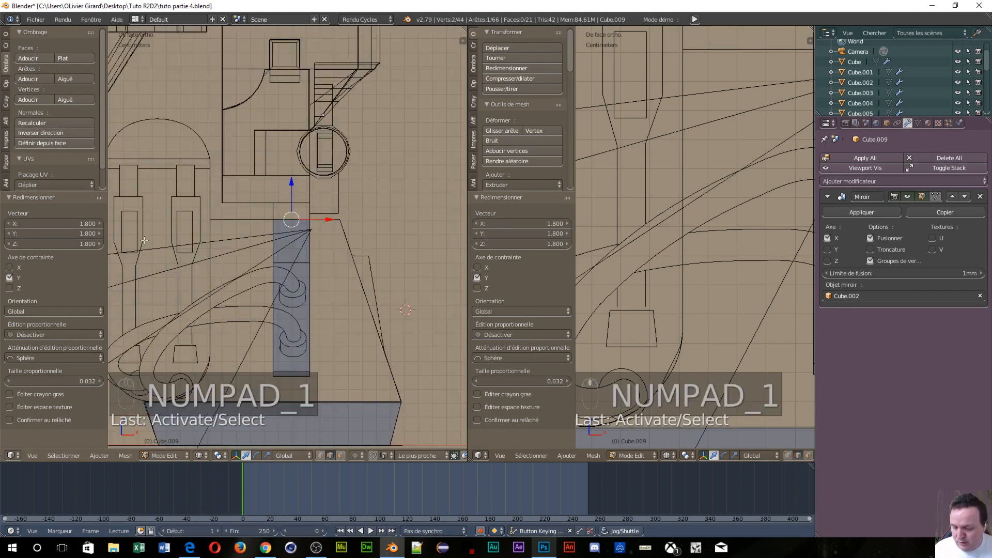
pyautogui.press('c')
pyautogui.click(289, 218)
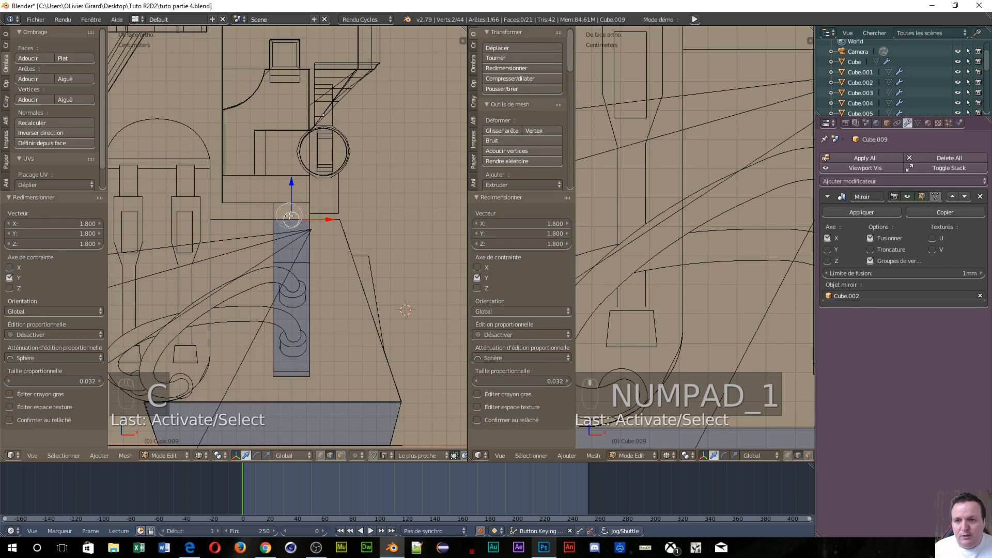
pyautogui.rightClick(289, 218)
pyautogui.moveTo(290, 218); pyautogui.dragTo(347, 302, button='middle')
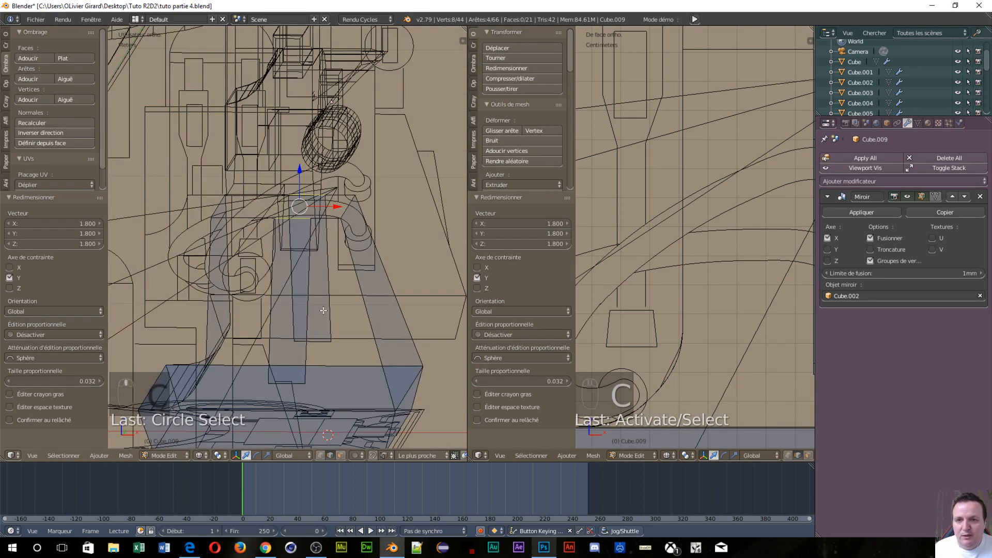
pyautogui.press('x')
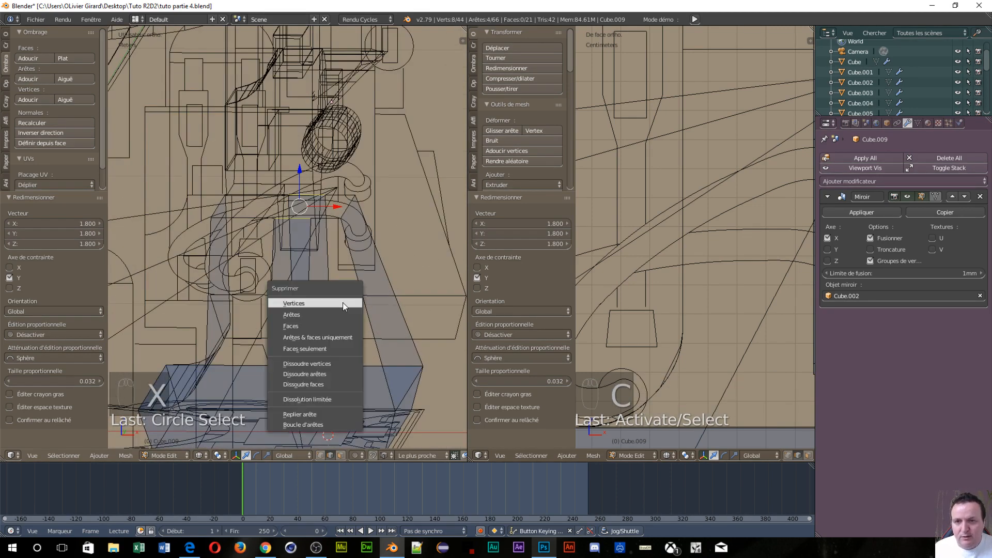
pyautogui.click(311, 313)
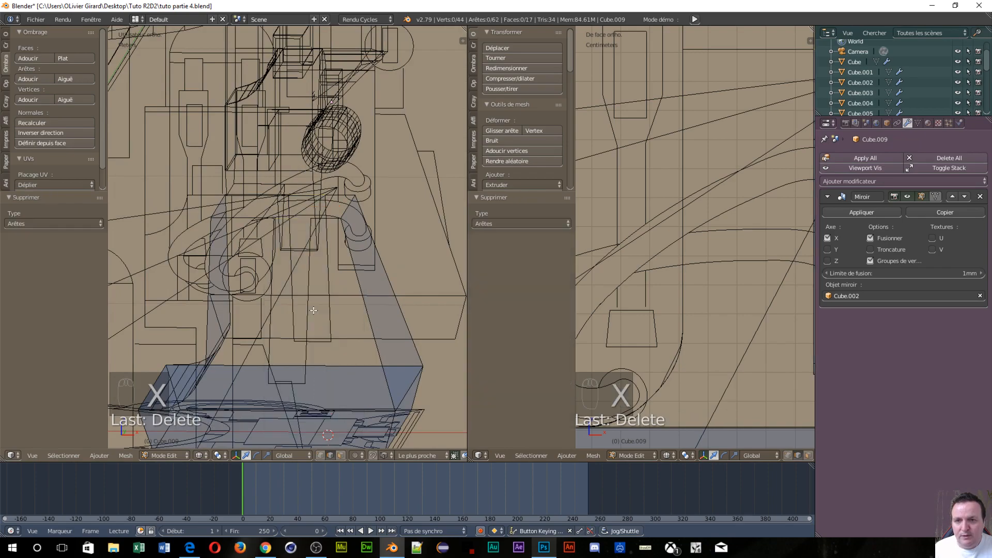
# - Select the two opposite lower edges of the slot and create a face between them
pyautogui.moveTo(256, 286)
pyautogui.mouseDown(button='middle')
pyautogui.moveTo(292, 277)
pyautogui.moveTo(259, 277)
pyautogui.mouseUp(button='middle')
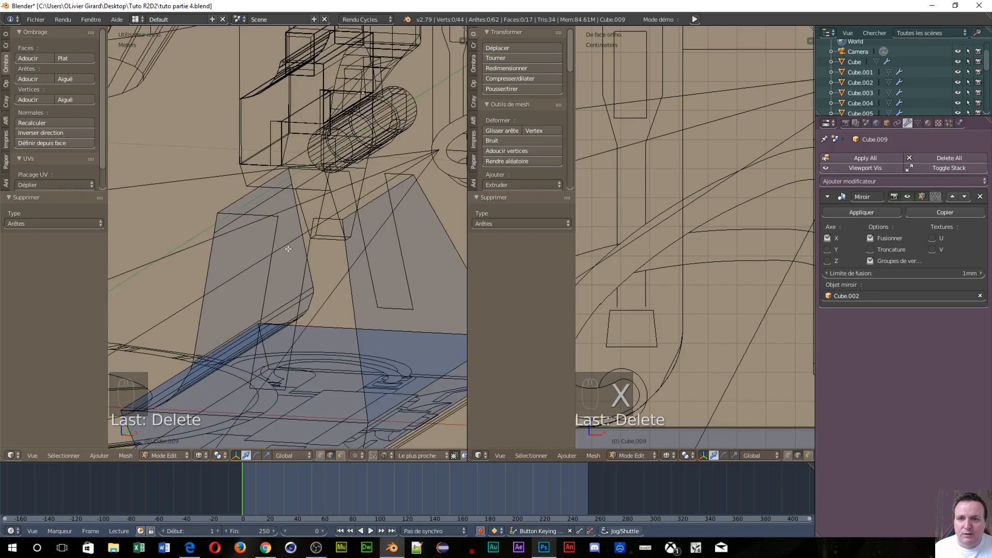
pyautogui.scroll(-2, 309, 315)
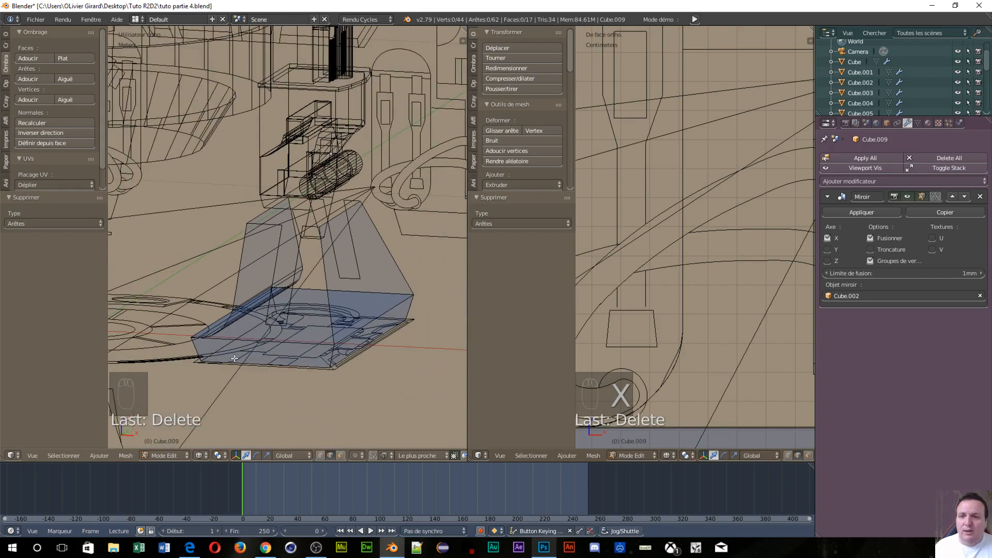
pyautogui.moveTo(304, 331); pyautogui.dragTo(311, 341, button='middle')
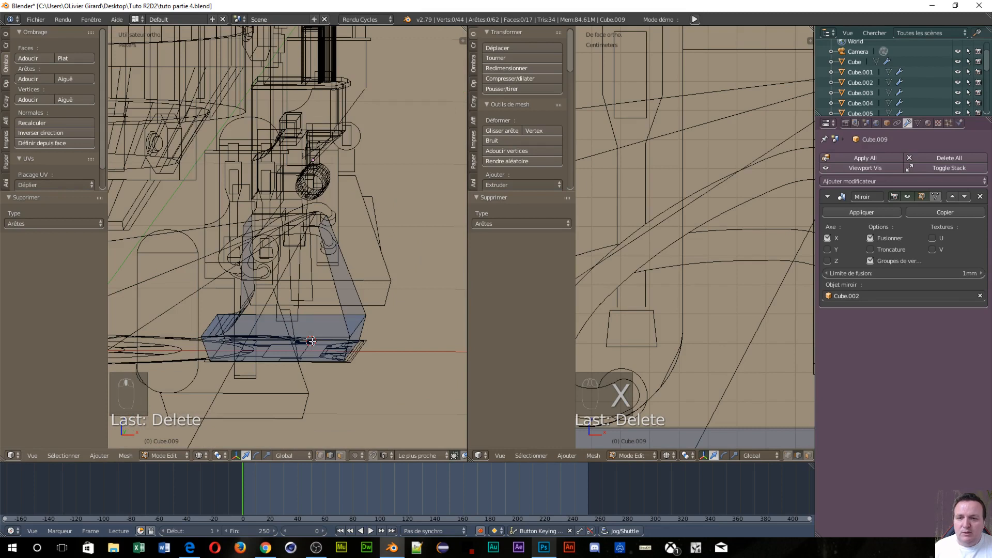
pyautogui.rightClick(288, 319)
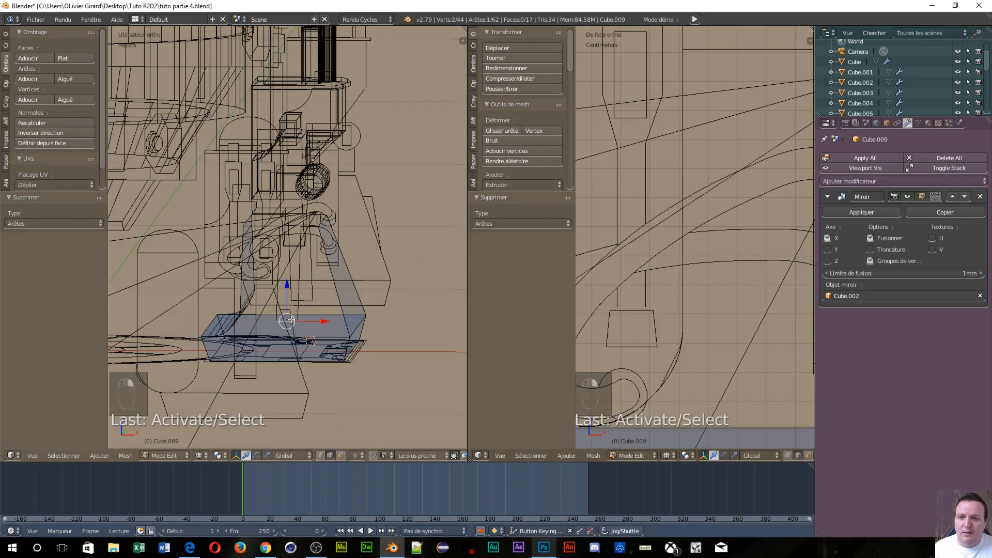
pyautogui.keyDown('shift'); pyautogui.rightClick(305, 302); pyautogui.keyUp('shift')
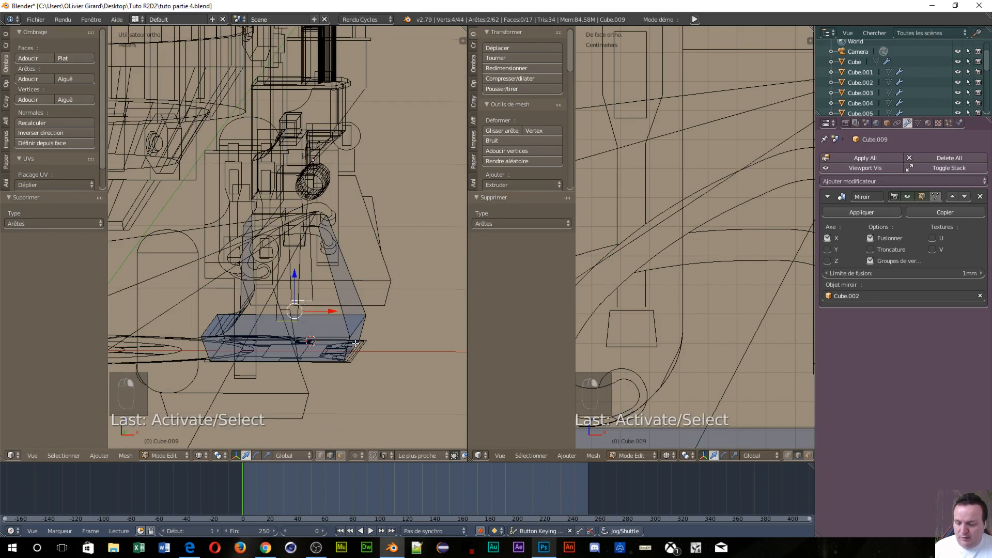
pyautogui.press('f')
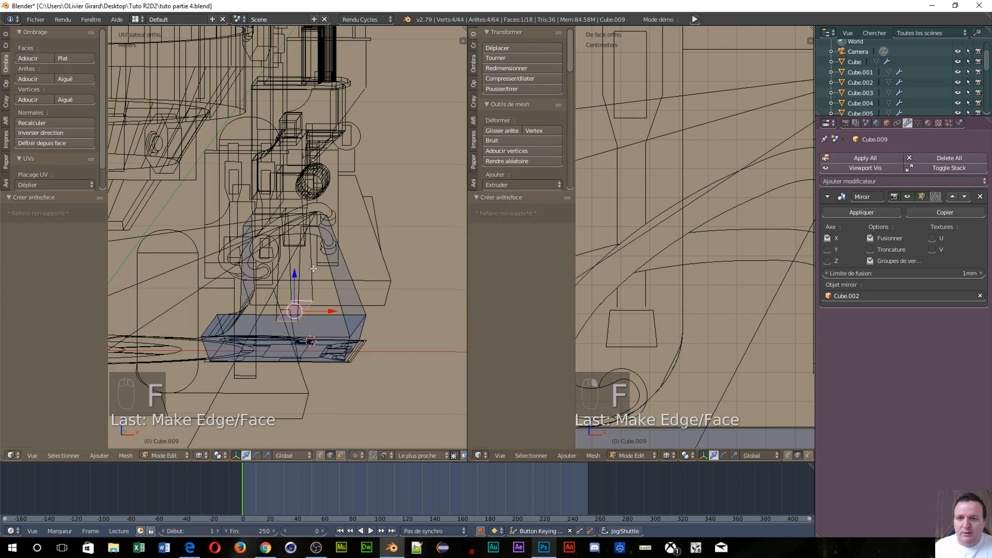
# - Isolate the foot mesh in local view, seen from the front
pyautogui.moveTo(419, 350); pyautogui.dragTo(343, 358, button='middle')
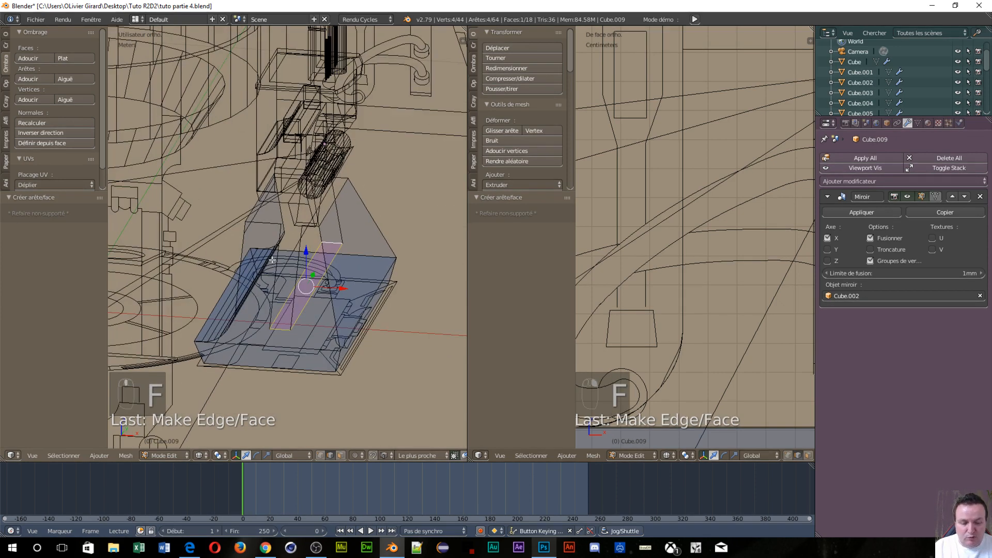
pyautogui.press('KP_1')
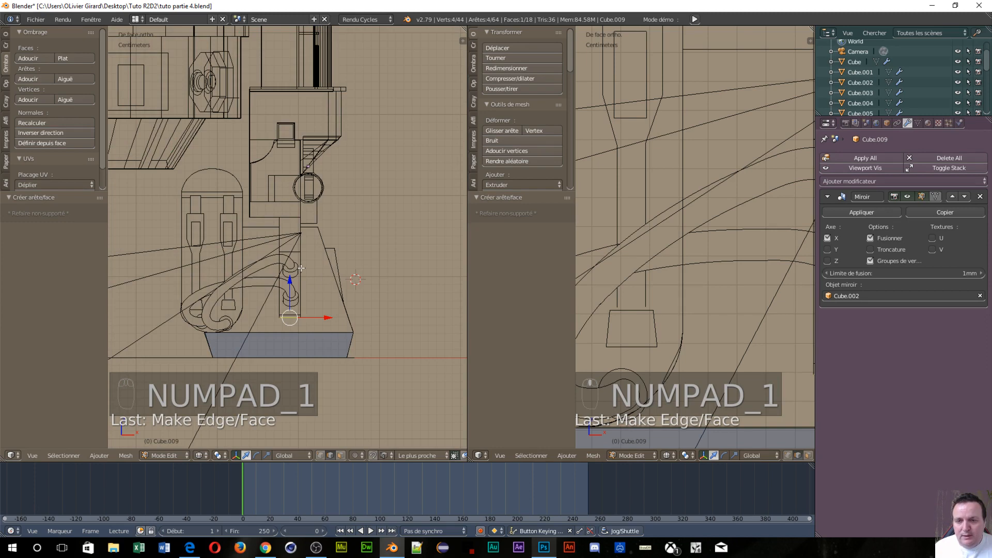
pyautogui.press('KP_Divide')
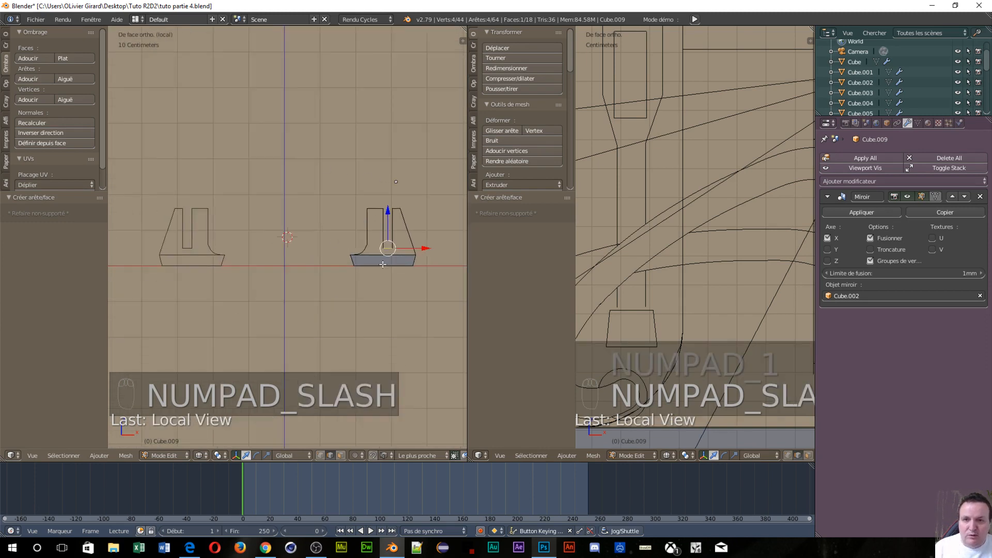
# - Bring the foot into a close angled view and merge the two 3D viewports into one large one
pyautogui.moveTo(408, 238)
pyautogui.mouseDown(button='middle')
pyautogui.moveTo(410, 274)
pyautogui.moveTo(423, 282)
pyautogui.moveTo(410, 246)
pyautogui.mouseUp(button='middle')
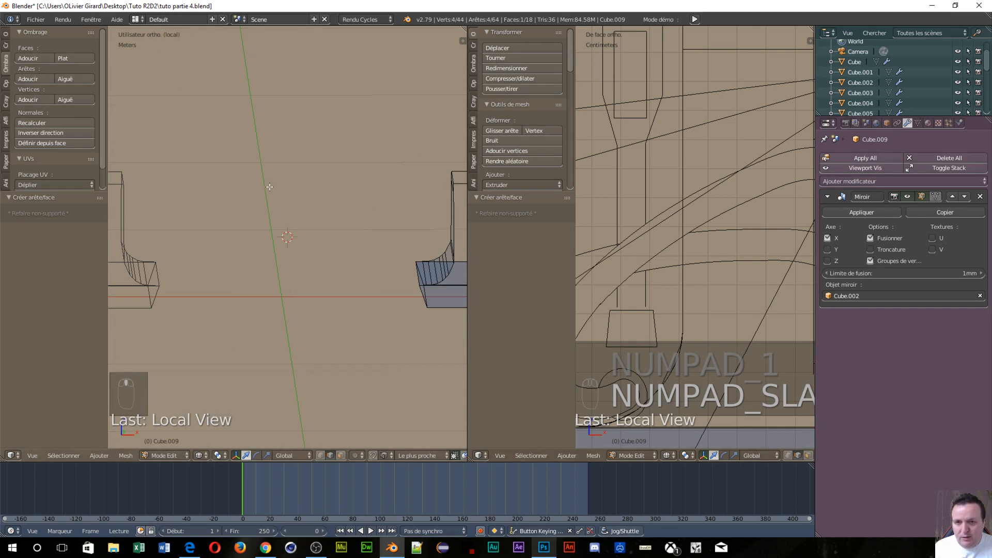
pyautogui.keyDown('shift'); pyautogui.moveTo(350, 259); pyautogui.dragTo(171, 267, button='middle'); pyautogui.keyUp('shift')
pyautogui.scroll(4, 248, 264)
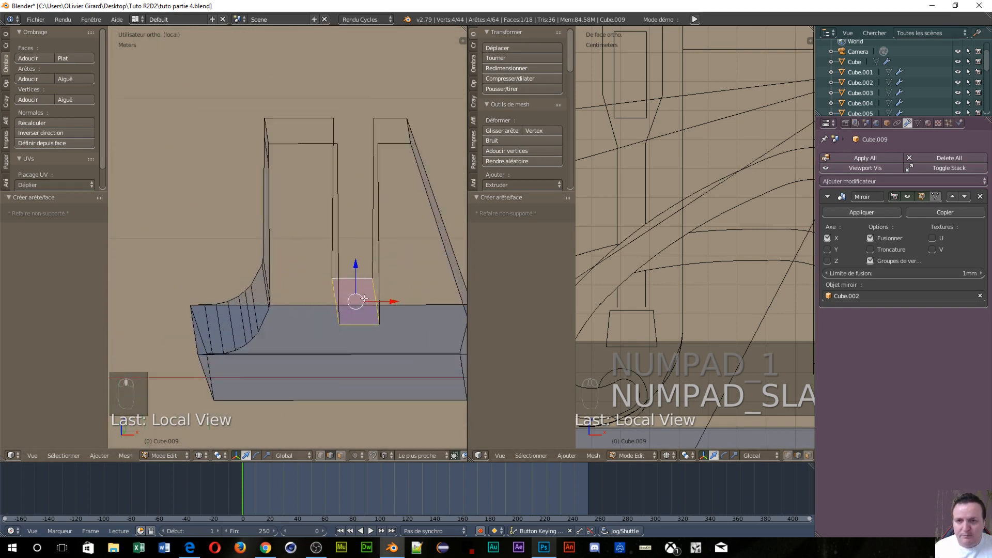
pyautogui.keyDown('shift'); pyautogui.moveTo(323, 206); pyautogui.dragTo(268, 212, button='middle'); pyautogui.keyUp('shift')
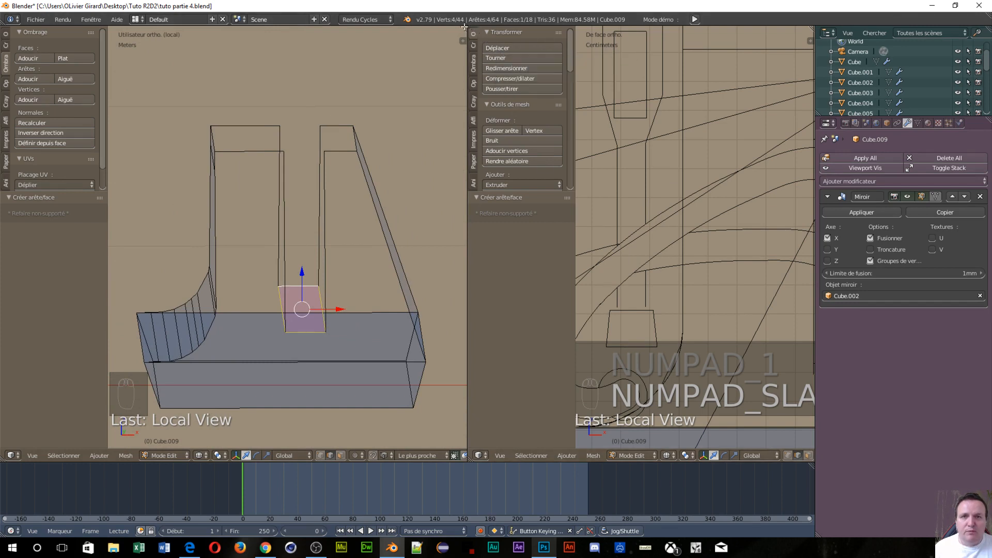
pyautogui.moveTo(464, 28); pyautogui.dragTo(478, 37)
pyautogui.scroll(-2, 558, 262)
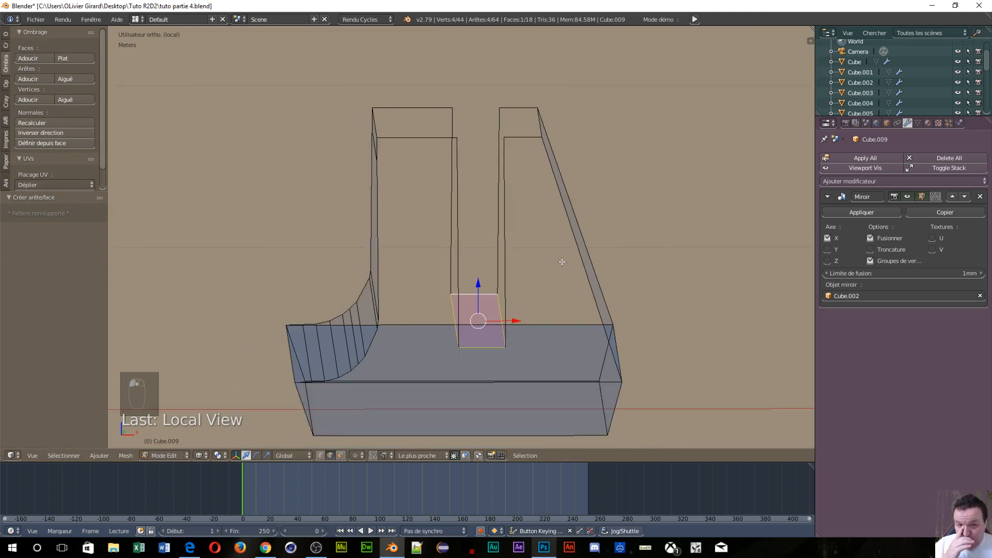
# - Create faces closing the slot's inner wall and the top of the prong on the foot's curved side
pyautogui.rightClick(448, 206)
pyautogui.keyDown('shift'); pyautogui.rightClick(461, 239); pyautogui.keyUp('shift')
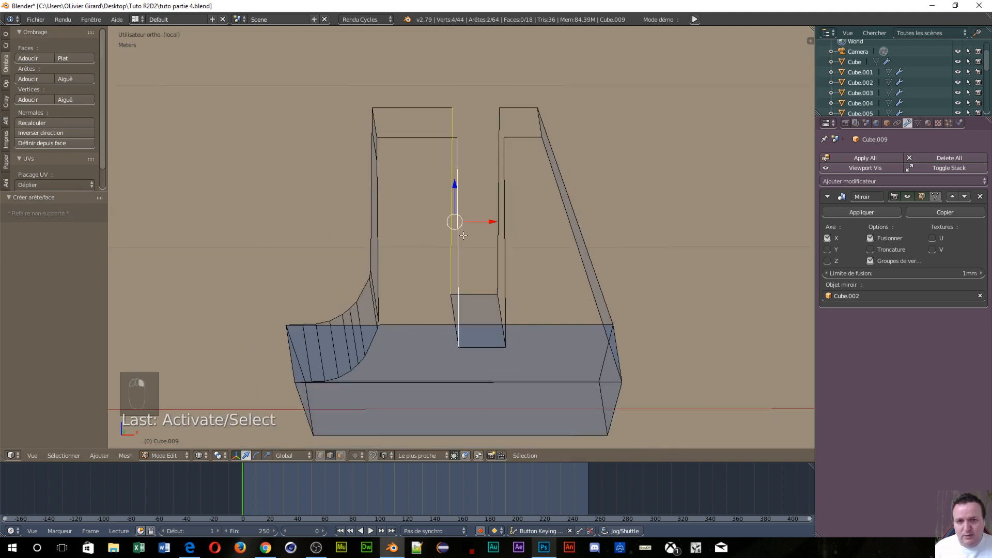
pyautogui.press('f')
pyautogui.rightClick(395, 149)
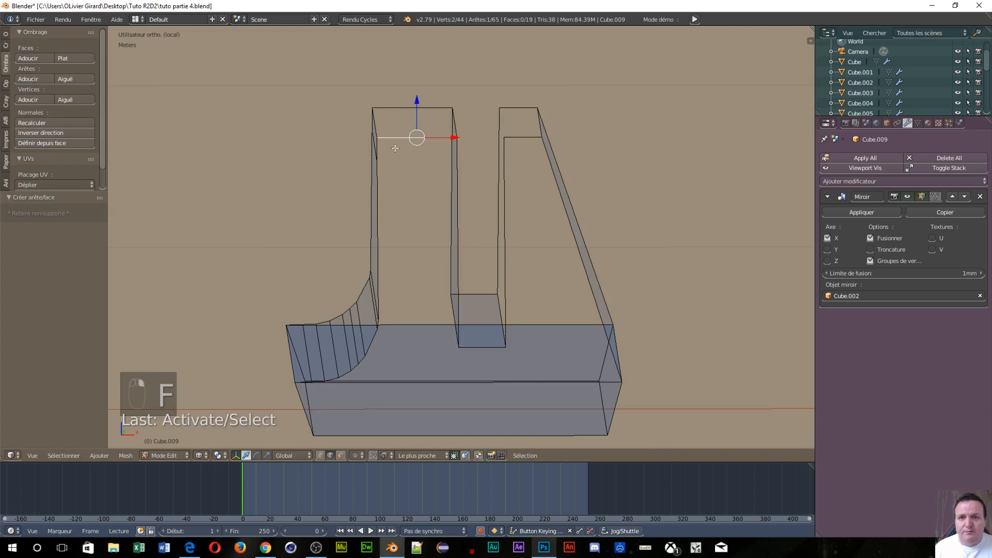
pyautogui.keyDown('shift'); pyautogui.rightClick(388, 108); pyautogui.keyUp('shift')
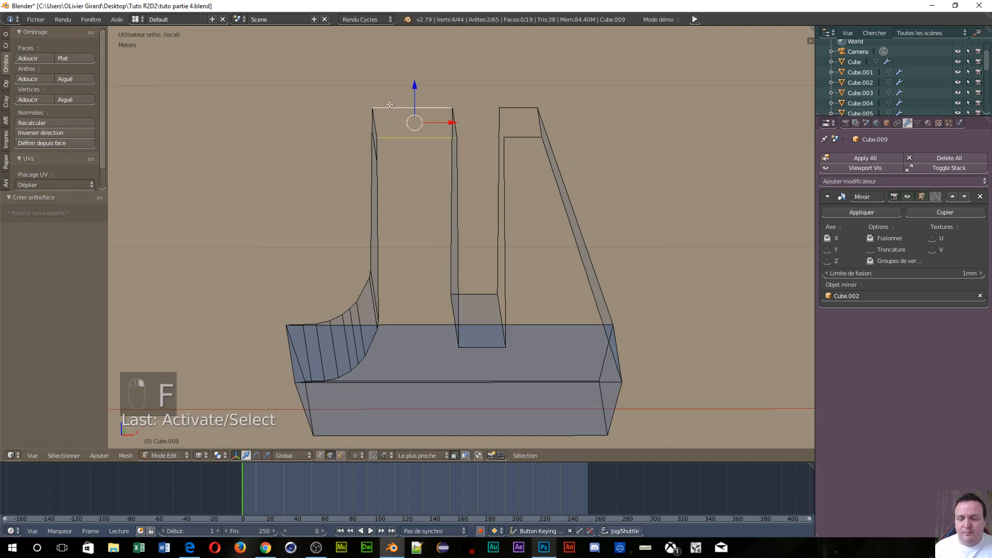
pyautogui.press('f')
# - Create faces closing the top and the inner slot wall of the prong on the foot's straight sloping side
pyautogui.rightClick(508, 108)
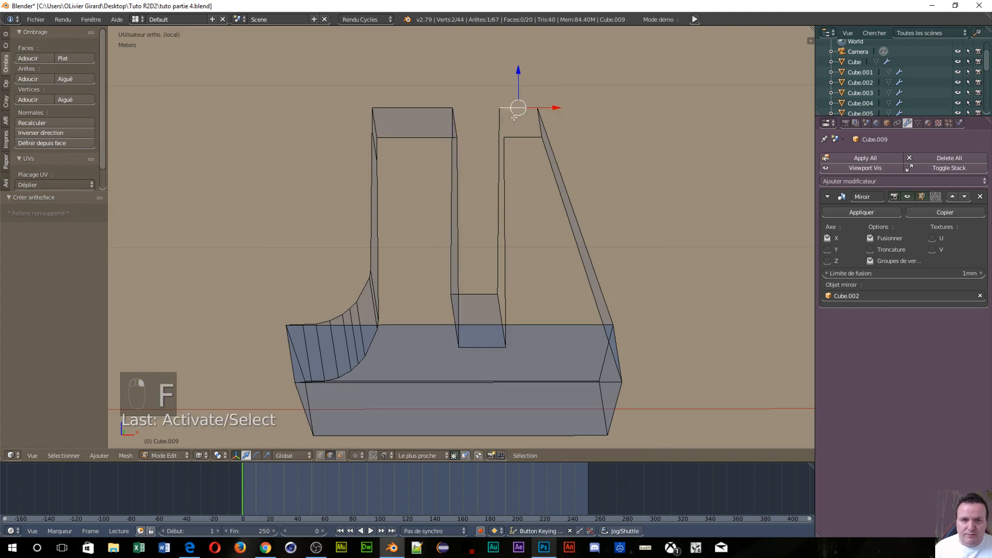
pyautogui.keyDown('shift'); pyautogui.rightClick(510, 137); pyautogui.keyUp('shift')
pyautogui.press('f')
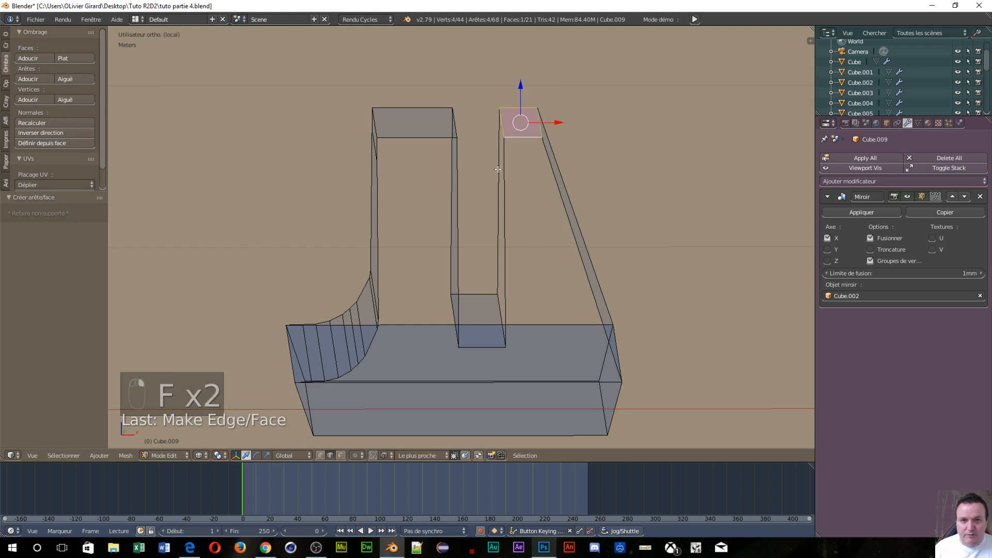
pyautogui.rightClick(499, 172)
pyautogui.keyDown('shift'); pyautogui.rightClick(504, 172); pyautogui.keyUp('shift')
pyautogui.press('f')
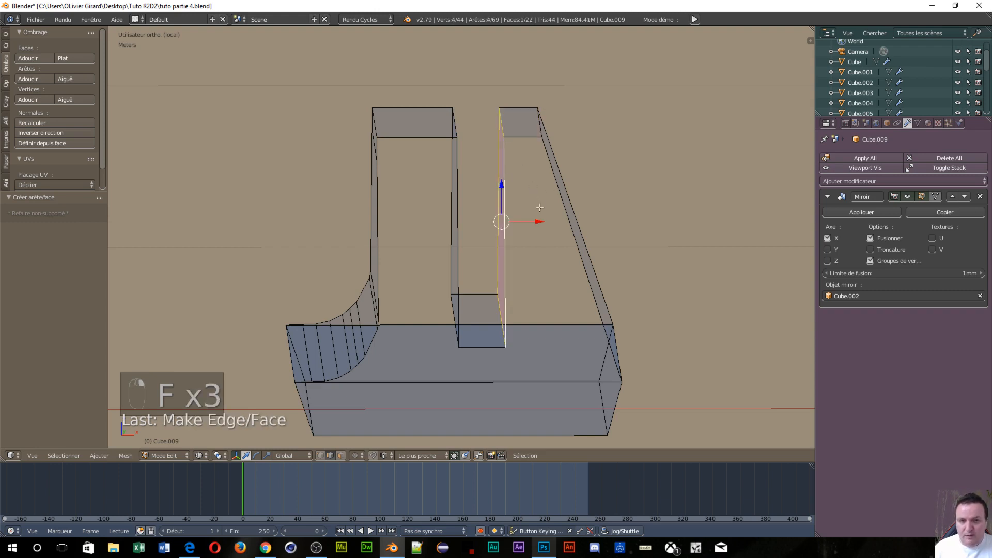
# - Fill the near side of the curved-side prong with an upper corner face and a face between its long outer edge and the slot edge
pyautogui.rightClick(377, 150)
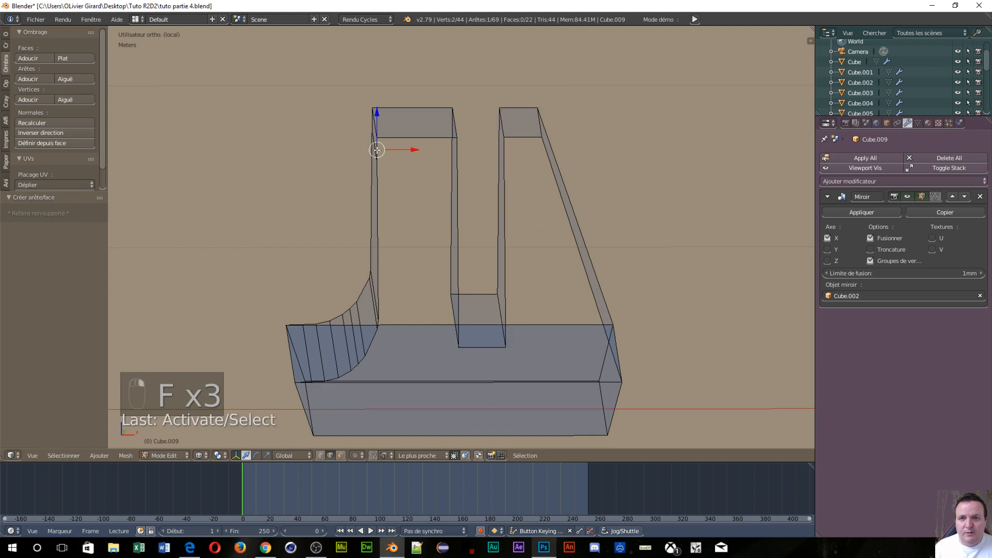
pyautogui.moveTo(400, 169); pyautogui.dragTo(430, 175, button='middle')
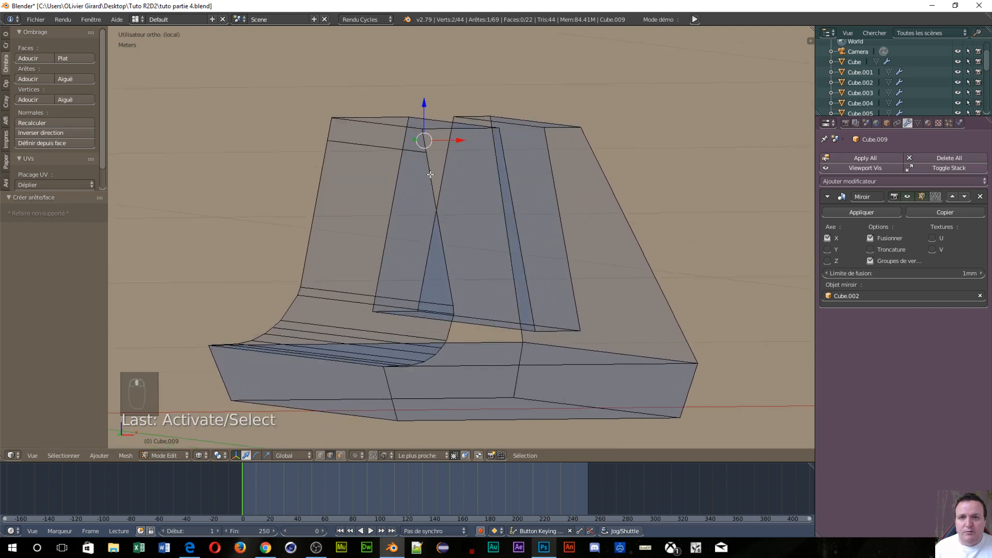
pyautogui.keyDown('shift'); pyautogui.rightClick(446, 124); pyautogui.keyUp('shift')
pyautogui.press('f')
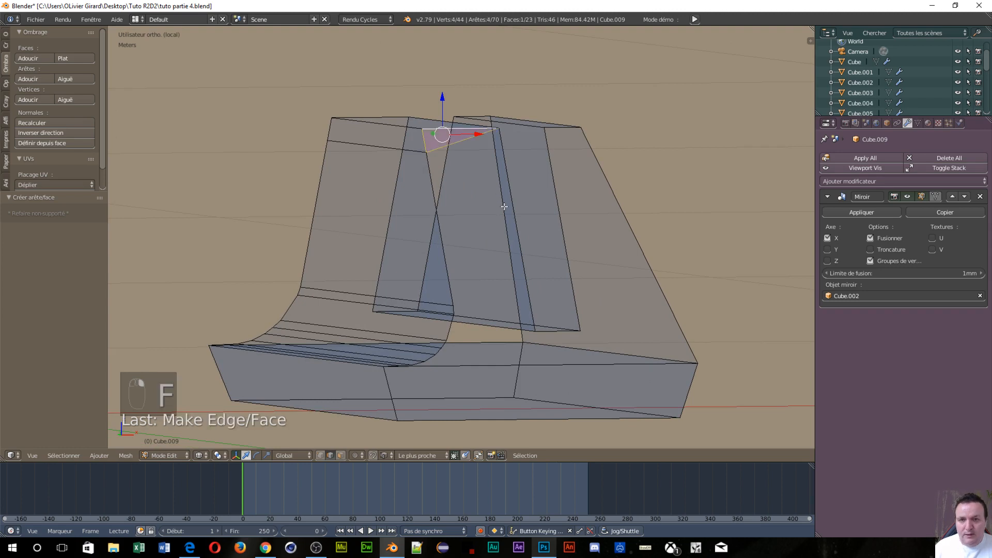
pyautogui.rightClick(431, 195)
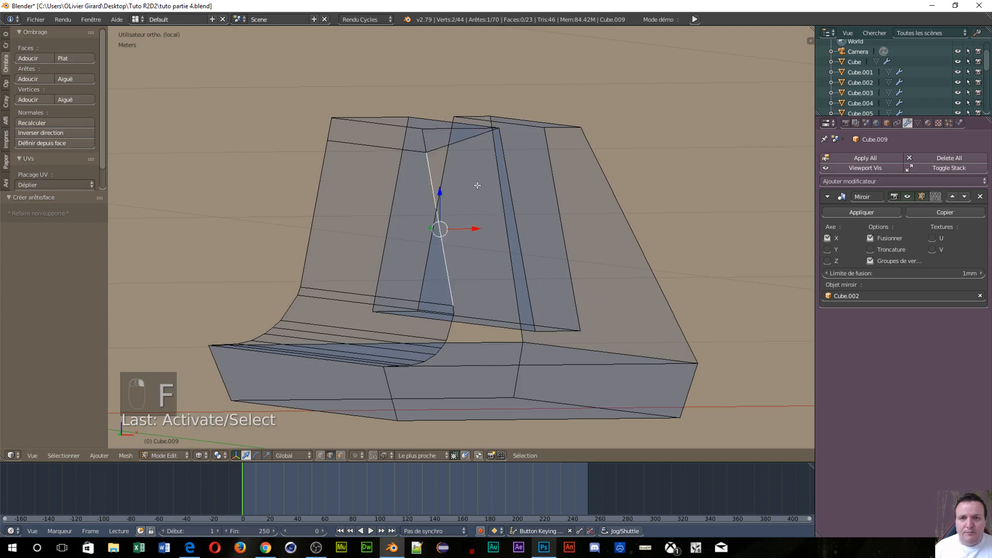
pyautogui.keyDown('shift'); pyautogui.rightClick(506, 181); pyautogui.keyUp('shift')
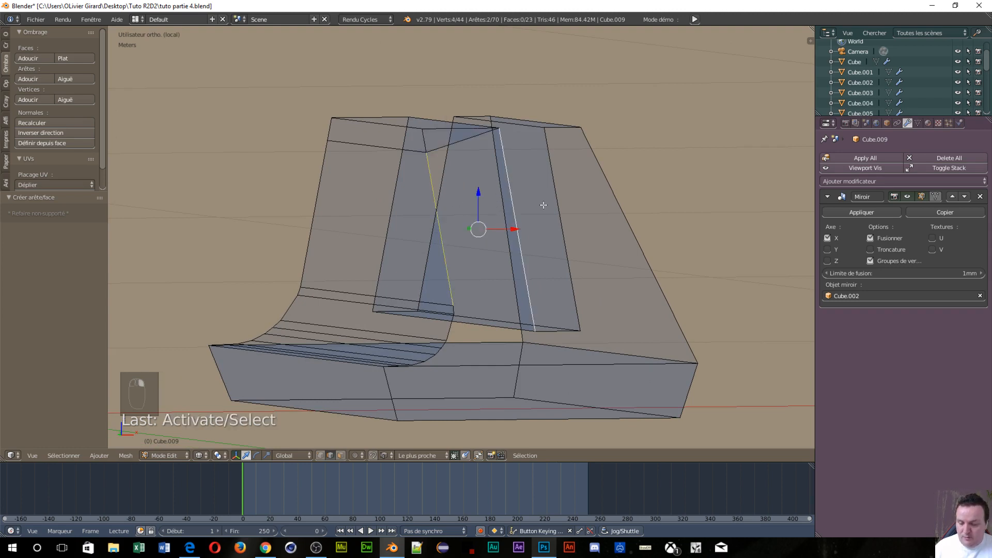
pyautogui.press('f')
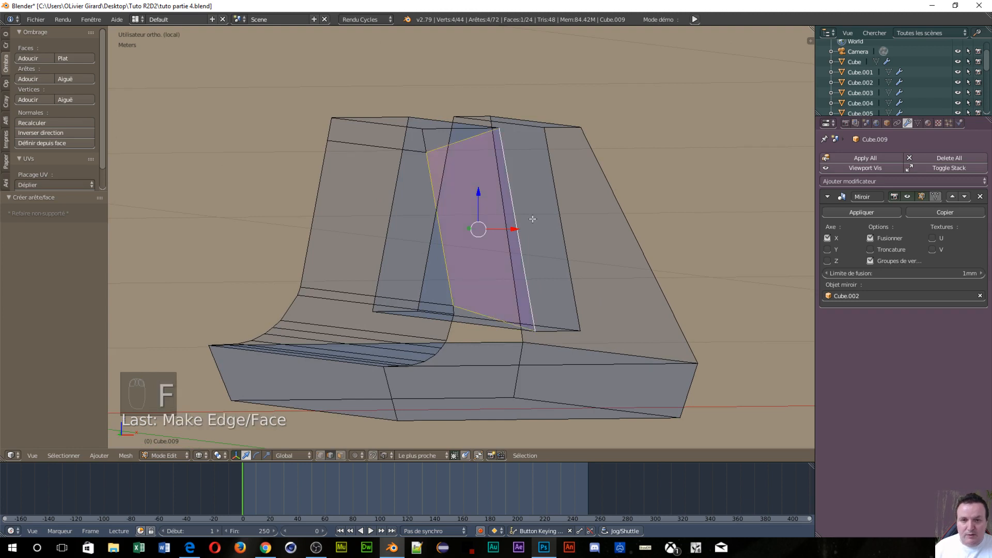
# - Create two triangular faces joining the first short edges below the curved-side prong to the slot's lower corner
pyautogui.rightClick(453, 312)
pyautogui.keyDown('shift'); pyautogui.rightClick(493, 319); pyautogui.keyUp('shift')
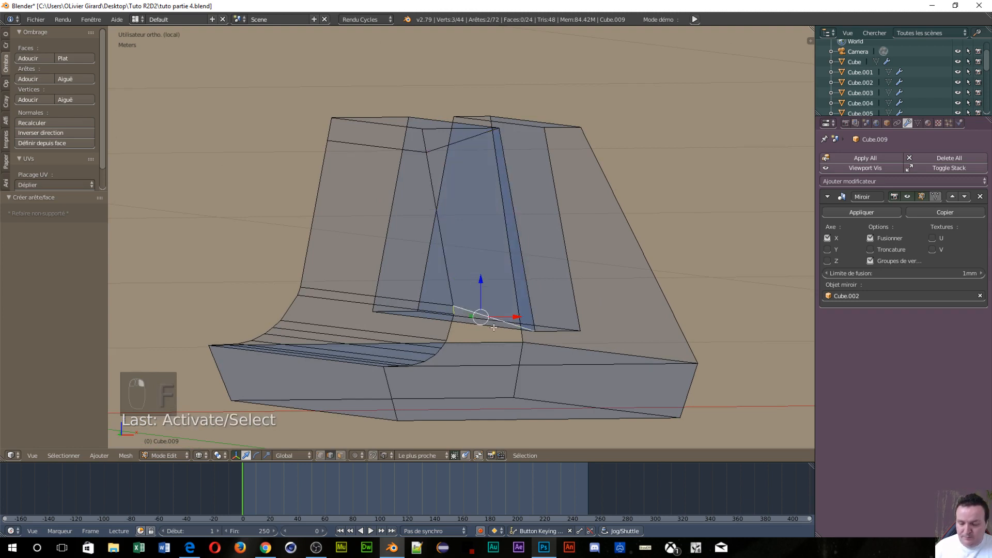
pyautogui.press('f')
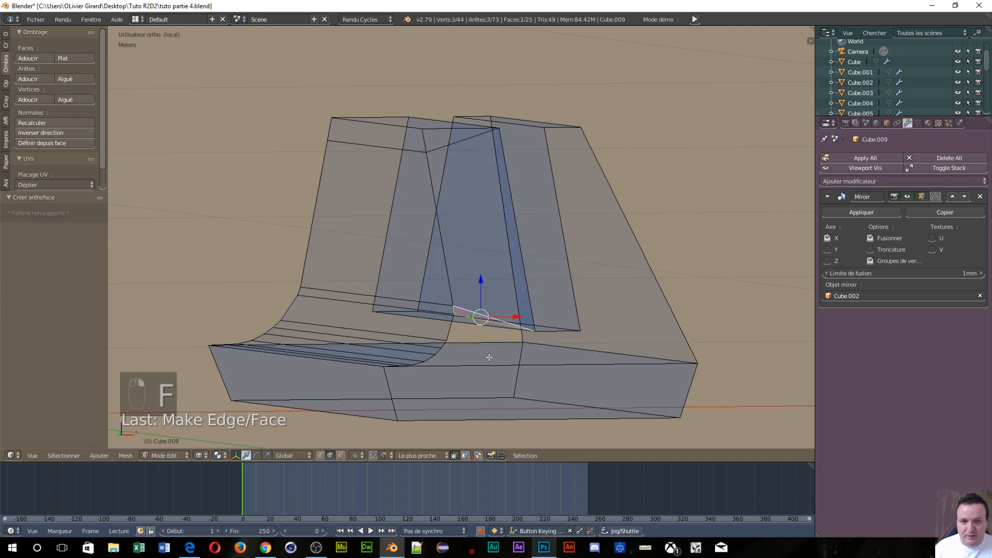
pyautogui.rightClick(449, 333)
pyautogui.keyDown('shift'); pyautogui.rightClick(487, 325); pyautogui.keyUp('shift')
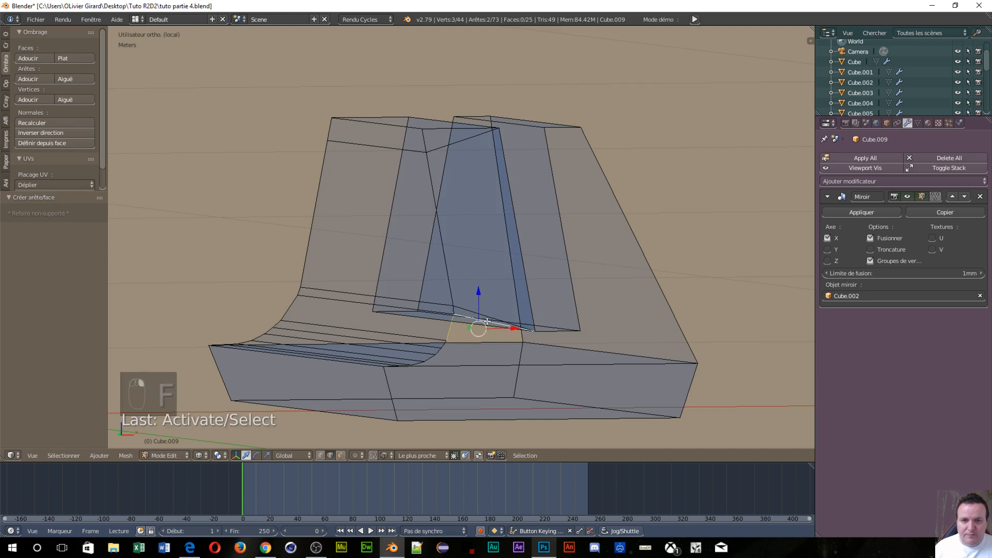
pyautogui.press('f')
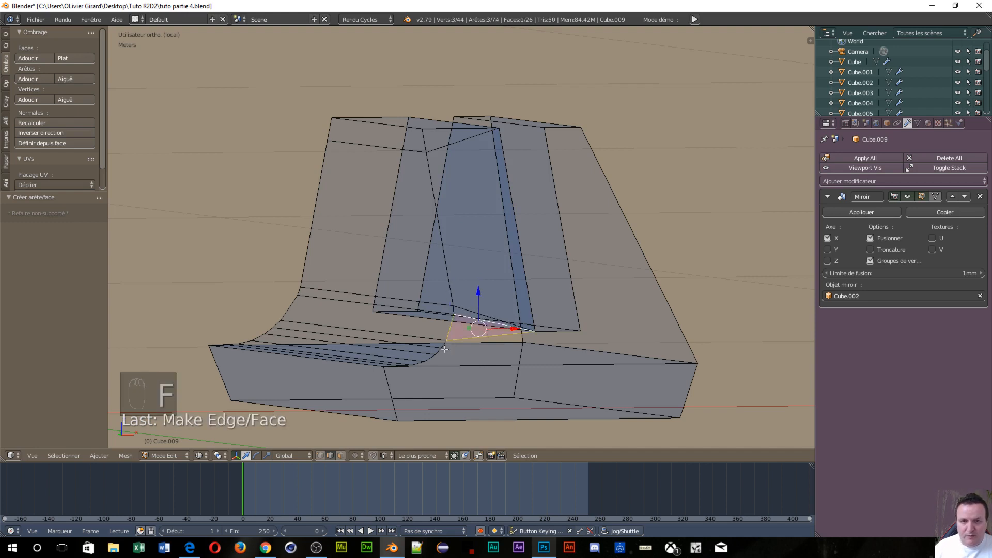
# - Create a triangular face from the last triangle's lower edge and the next short edge down the curve
pyautogui.rightClick(441, 344)
pyautogui.moveTo(442, 339); pyautogui.dragTo(473, 341, button='right')
pyautogui.rightClick(473, 341)
pyautogui.rightClick(505, 331)
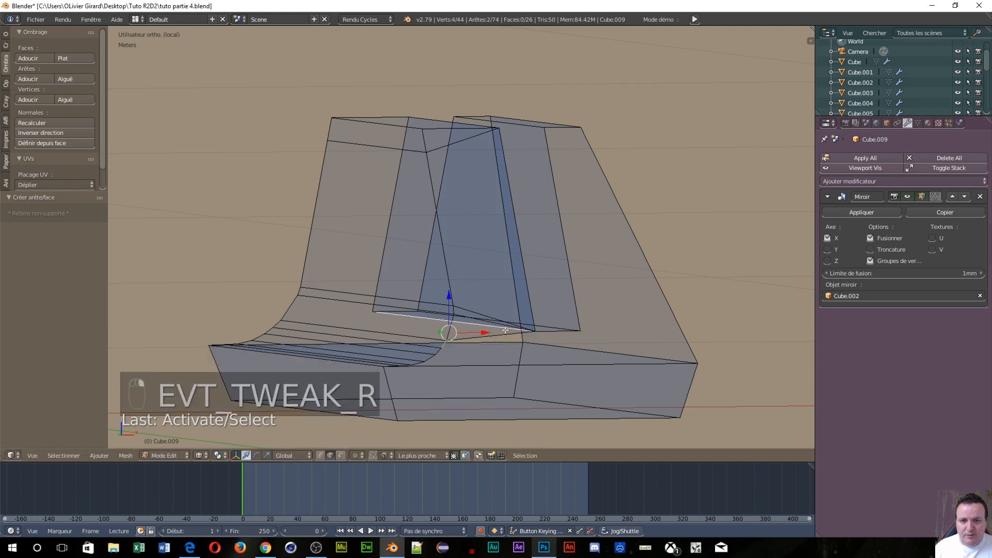
pyautogui.rightClick(497, 334)
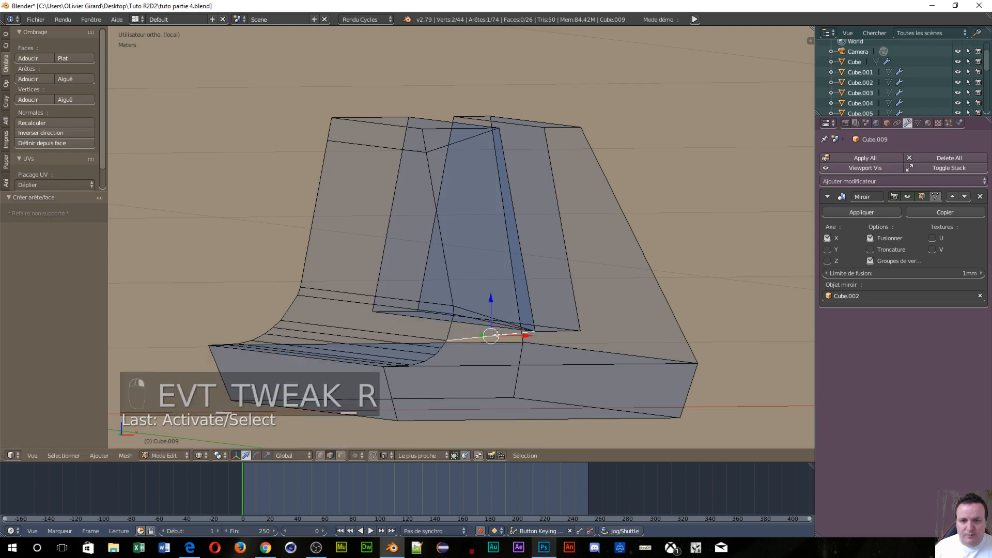
pyautogui.keyDown('shift'); pyautogui.rightClick(443, 345); pyautogui.keyUp('shift')
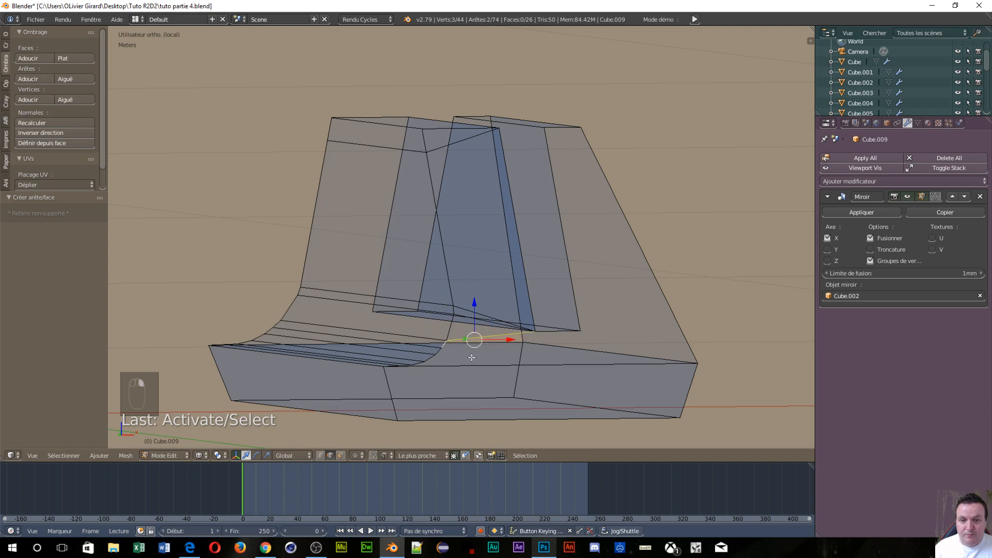
pyautogui.press('f')
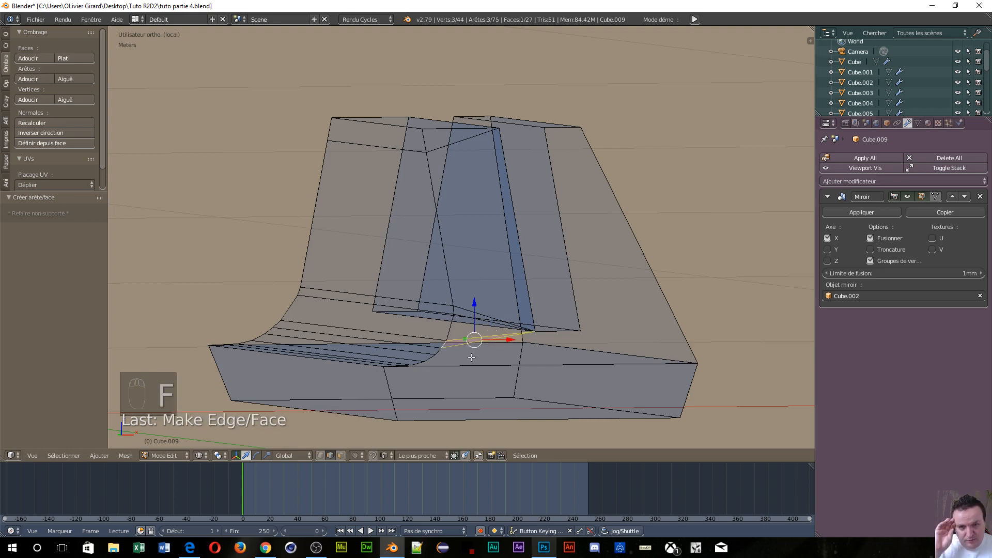
# - Continue the fan down the curve with two more triangular faces meeting at the slot's lower corner
pyautogui.scroll(3, 397, 368)
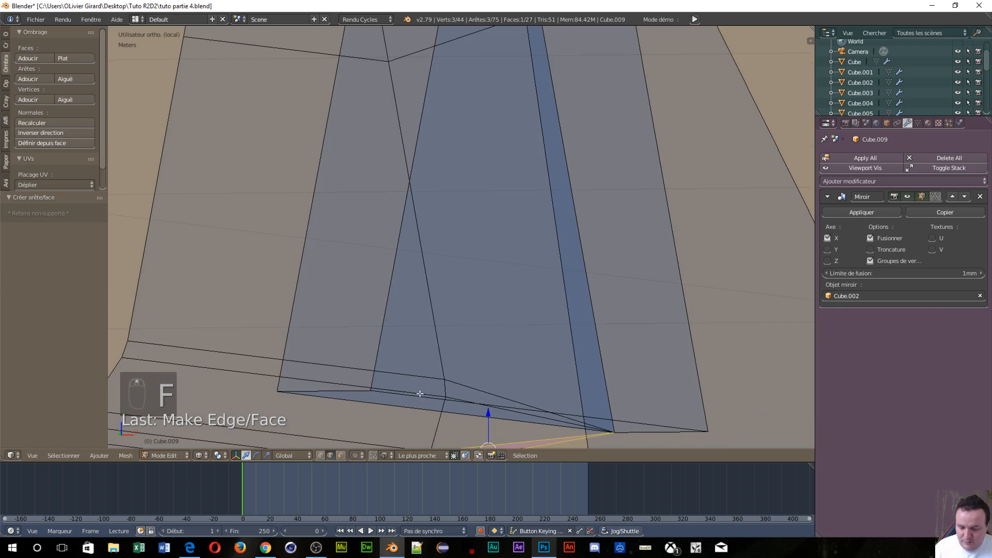
pyautogui.keyDown('shift'); pyautogui.moveTo(420, 395); pyautogui.dragTo(416, 92, button='middle'); pyautogui.keyUp('shift')
pyautogui.scroll(1, 487, 152)
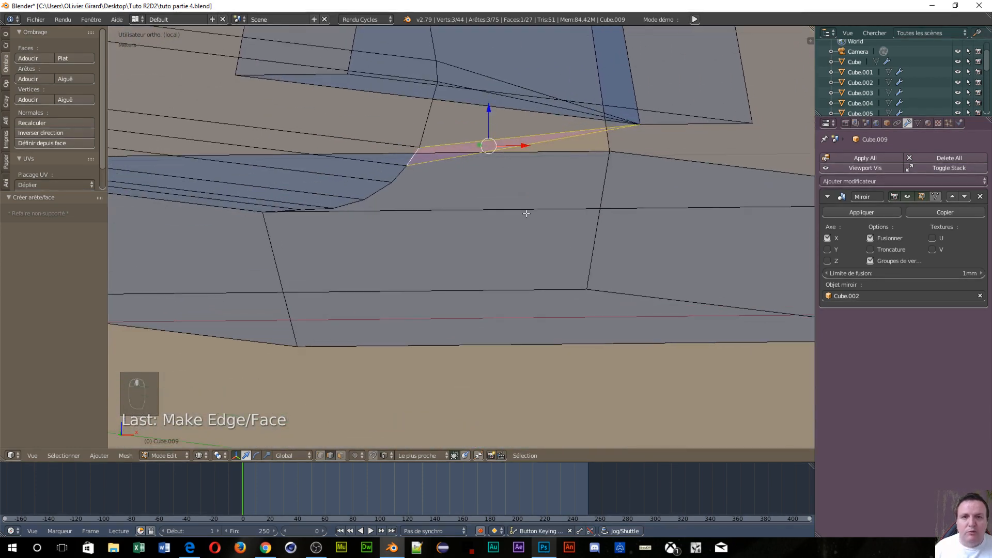
pyautogui.rightClick(451, 158)
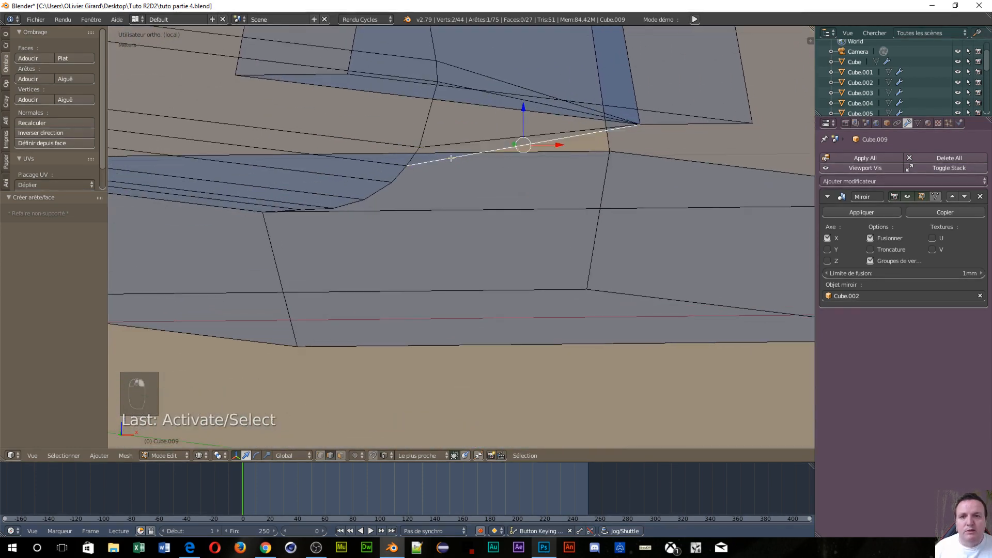
pyautogui.keyDown('shift'); pyautogui.rightClick(398, 174); pyautogui.keyUp('shift')
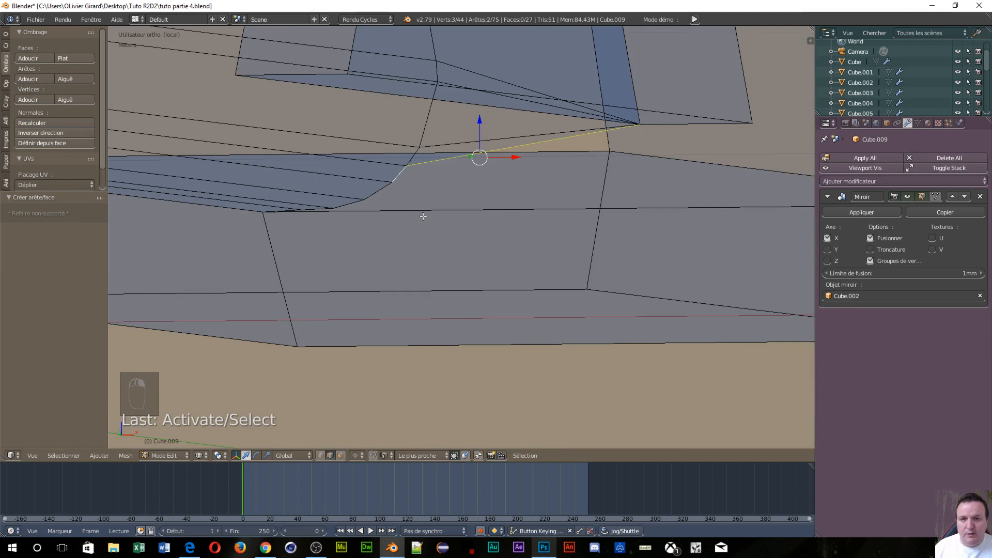
pyautogui.press('f')
pyautogui.rightClick(380, 196)
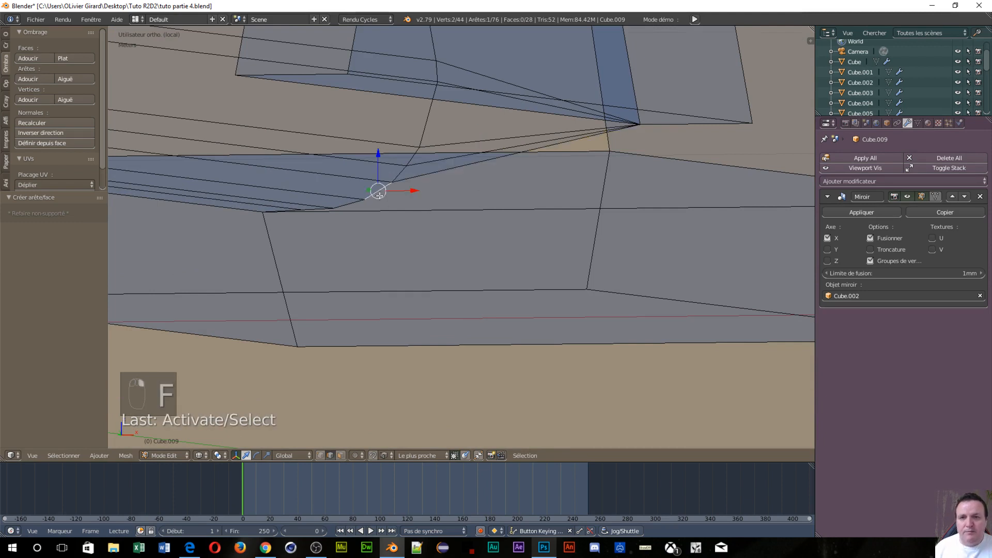
pyautogui.keyDown('shift'); pyautogui.rightClick(438, 173); pyautogui.keyUp('shift')
pyautogui.press('f')
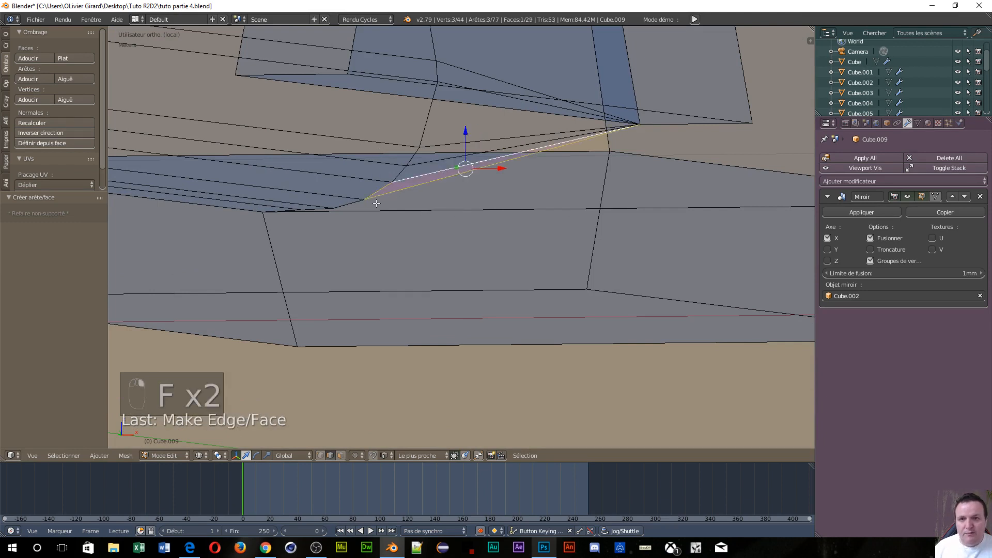
pyautogui.rightClick(340, 201)
pyautogui.rightClick(351, 207)
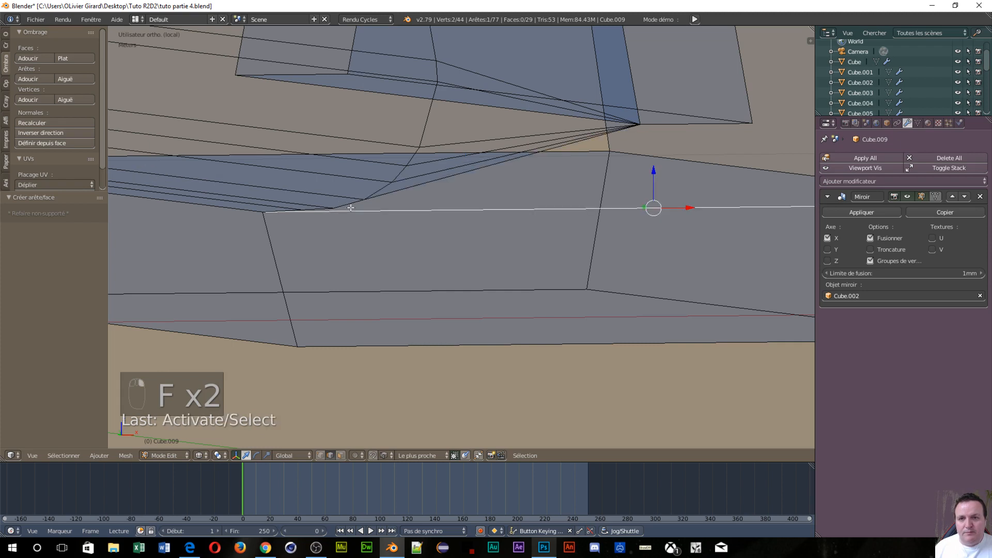
pyautogui.rightClick(350, 204)
pyautogui.keyDown('shift'); pyautogui.rightClick(429, 175); pyautogui.keyUp('shift')
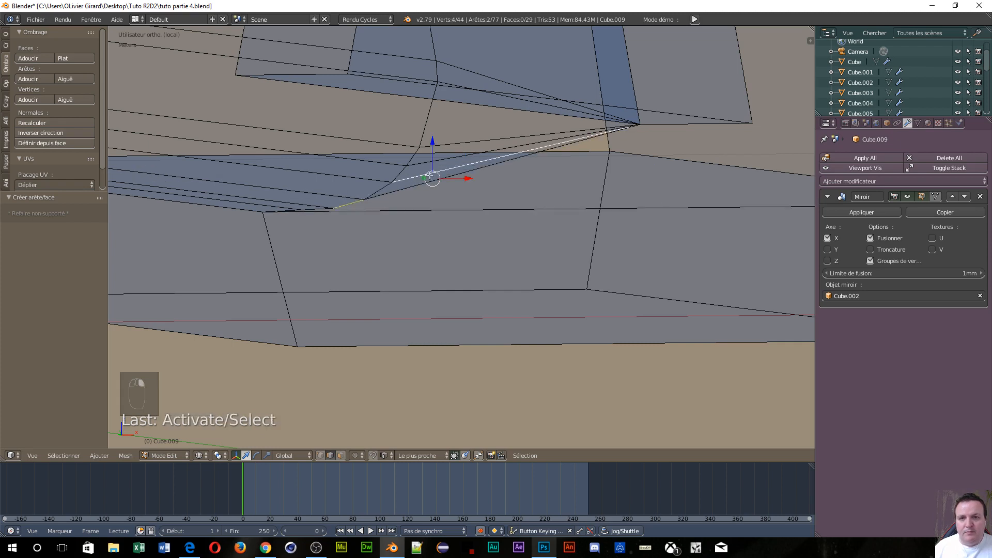
pyautogui.rightClick(411, 187)
pyautogui.keyDown('shift'); pyautogui.rightClick(350, 203); pyautogui.keyUp('shift')
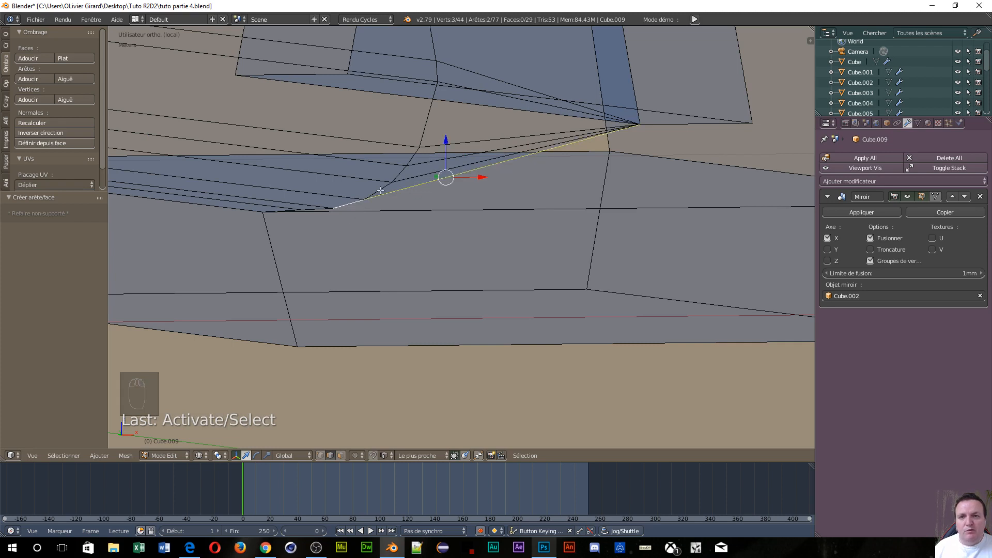
# - Create two thin triangular faces from the base's near top edge, using the two lowest short edges of the curve
pyautogui.rightClick(287, 211)
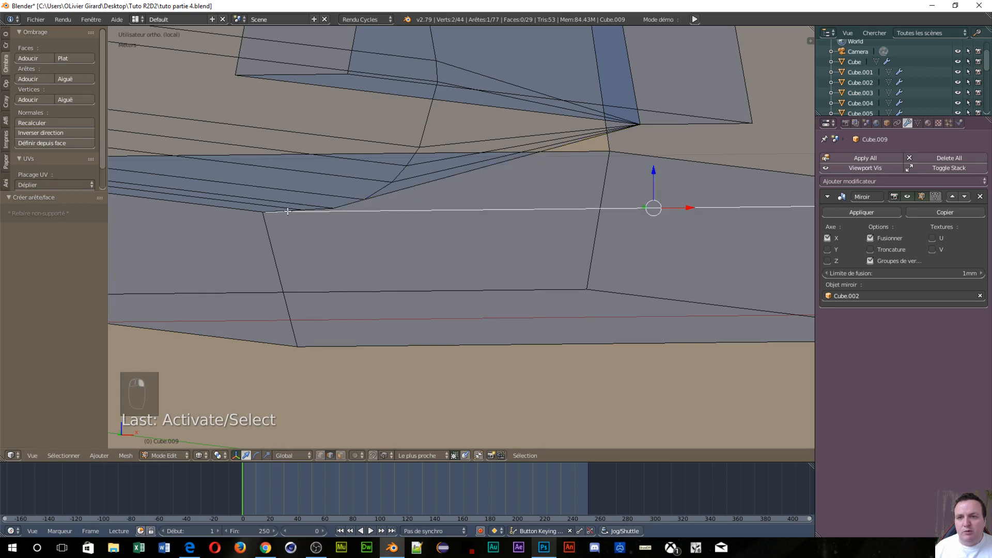
pyautogui.keyDown('shift'); pyautogui.rightClick(286, 211); pyautogui.keyUp('shift')
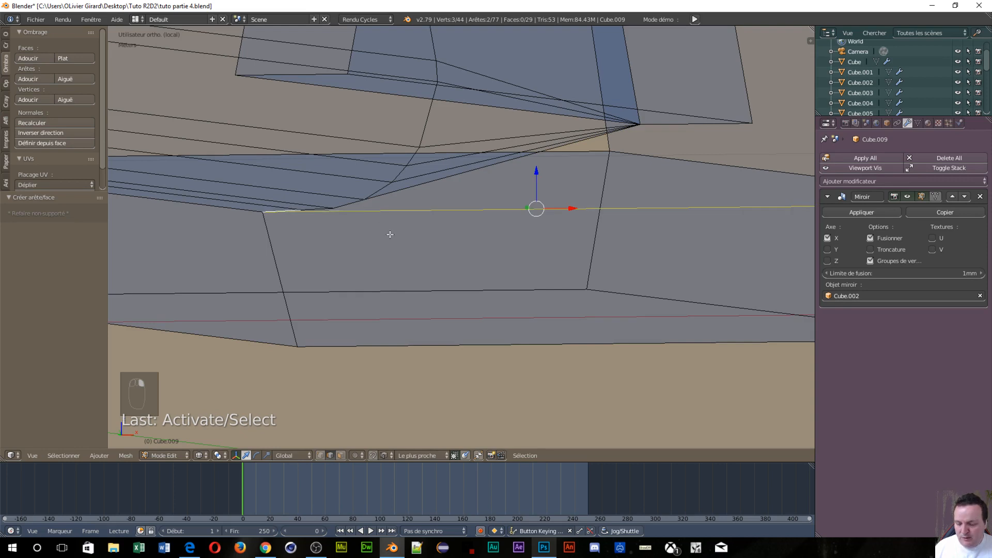
pyautogui.press('f')
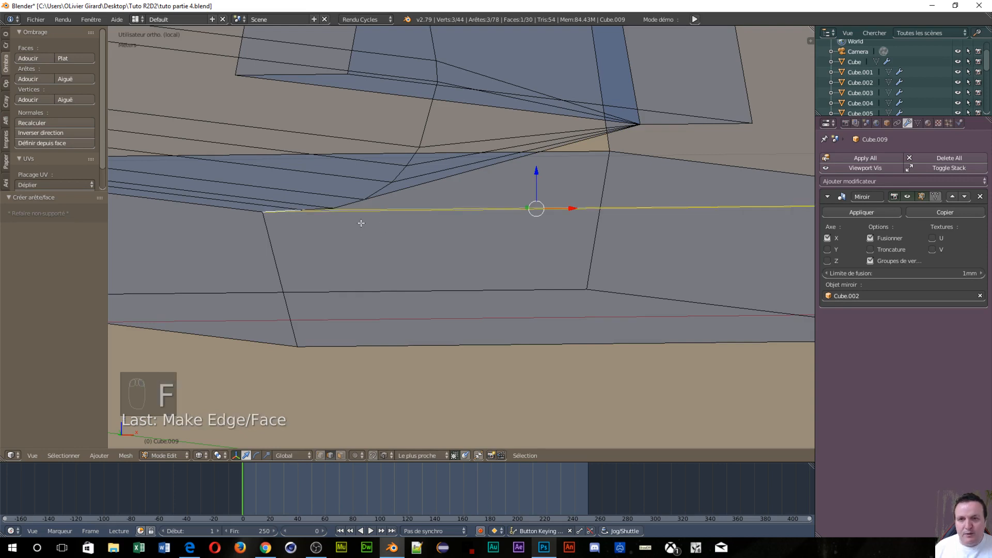
pyautogui.rightClick(325, 208)
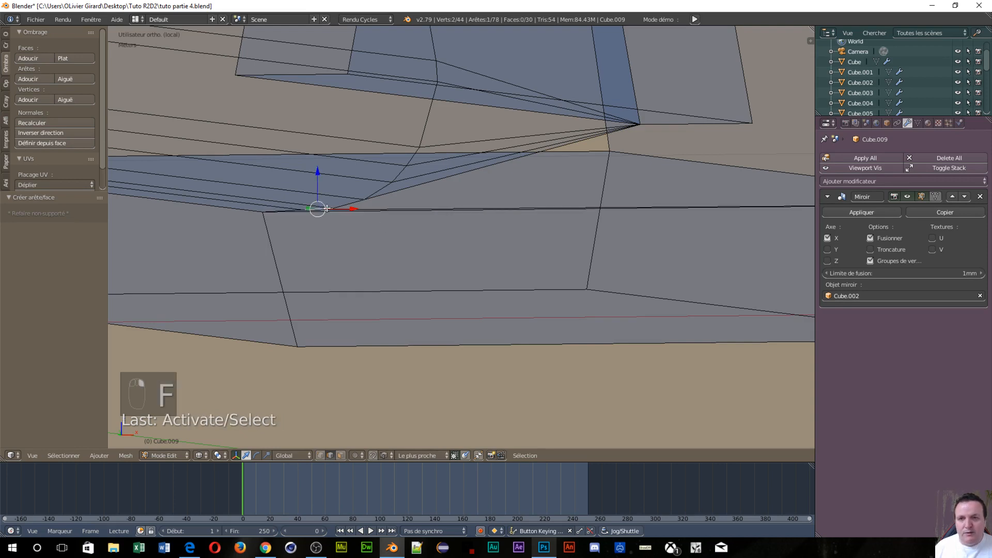
pyautogui.keyDown('shift'); pyautogui.rightClick(372, 209); pyautogui.keyUp('shift')
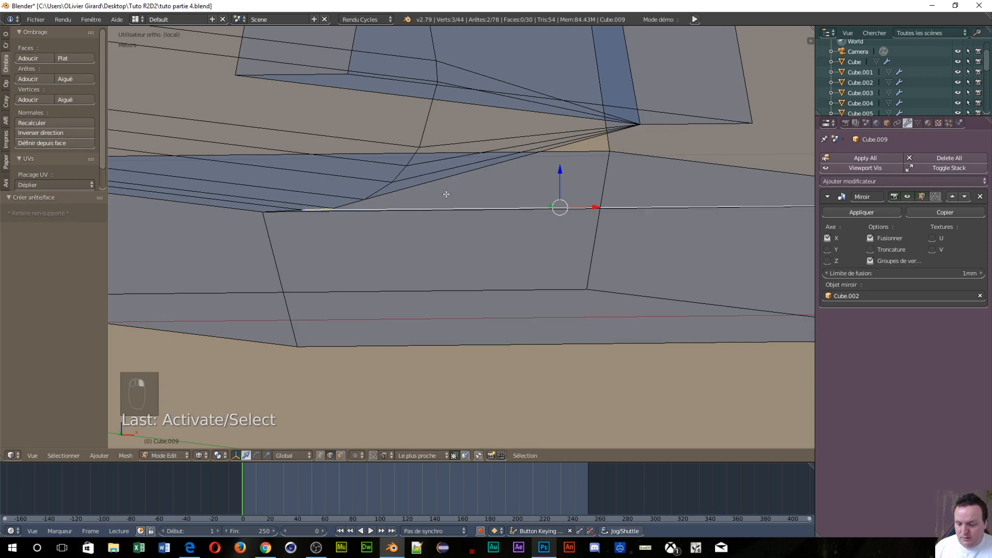
pyautogui.press('f')
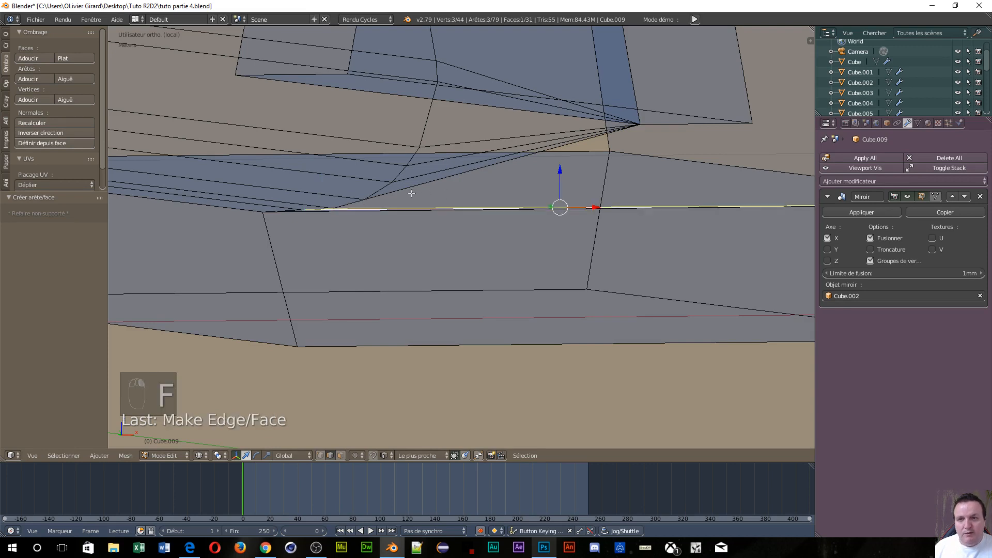
# - Add a triangular face at the next short curve edge and another joining it to the lower edge of the slot-corner fan
pyautogui.rightClick(359, 203)
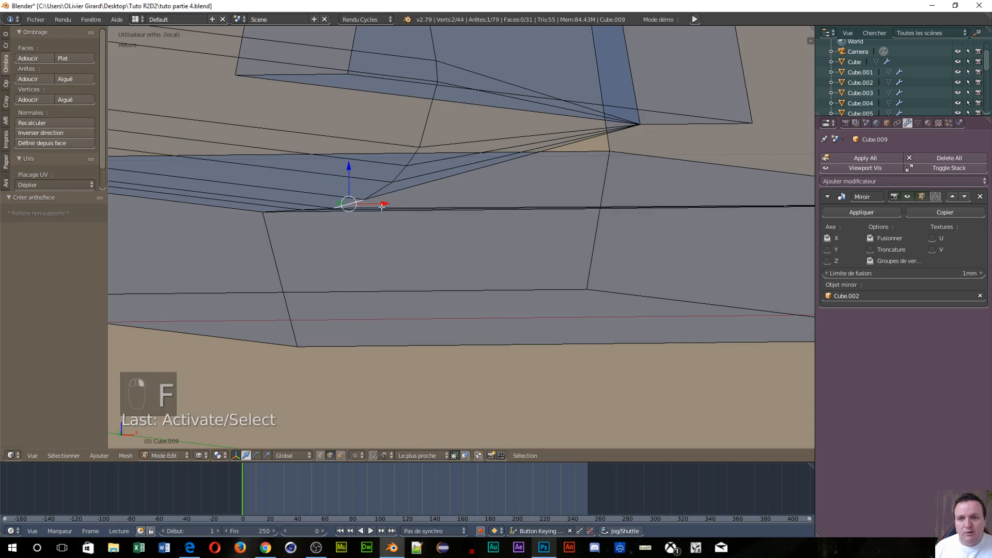
pyautogui.keyDown('shift'); pyautogui.rightClick(448, 203); pyautogui.keyUp('shift')
pyautogui.press('f')
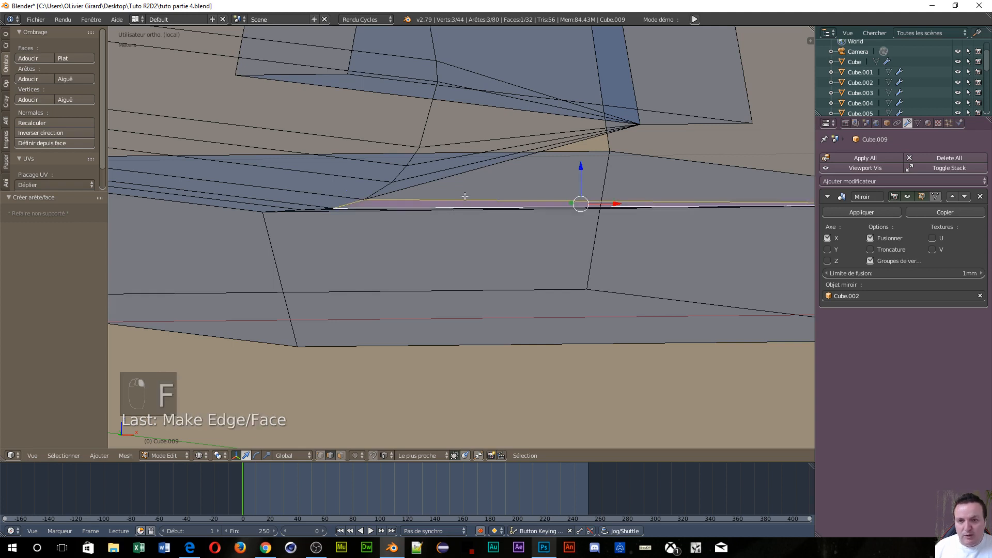
pyautogui.rightClick(450, 177)
pyautogui.keyDown('shift'); pyautogui.rightClick(471, 197); pyautogui.keyUp('shift')
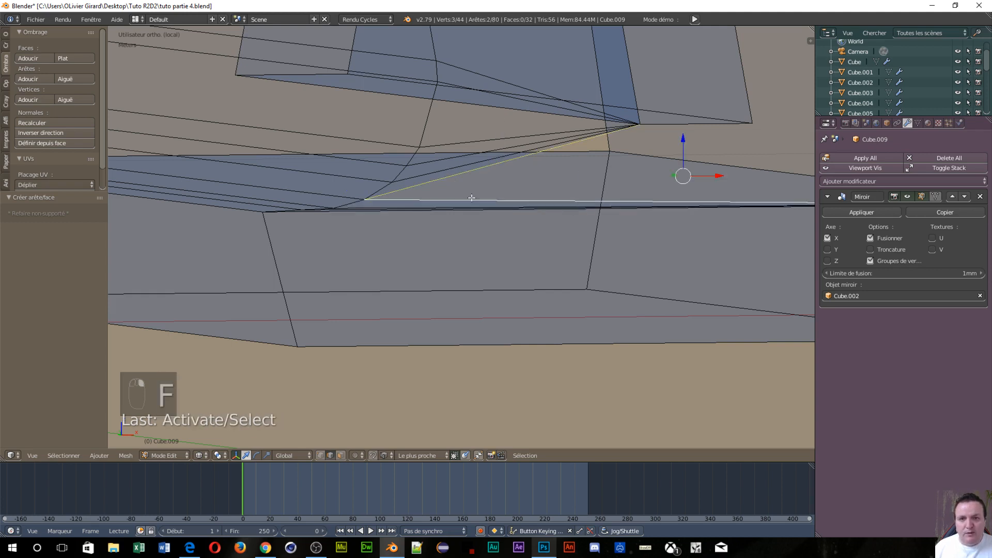
pyautogui.press('f')
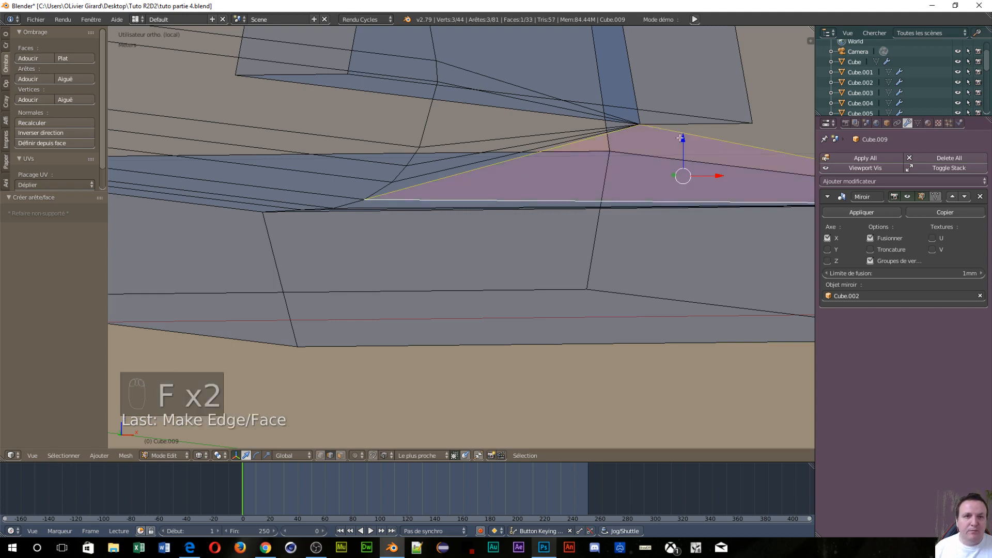
# - Create a triangular face between the slot's near bottom edge and the upper edge of the last triangle
pyautogui.keyDown('shift'); pyautogui.rightClick(717, 124); pyautogui.keyUp('shift')
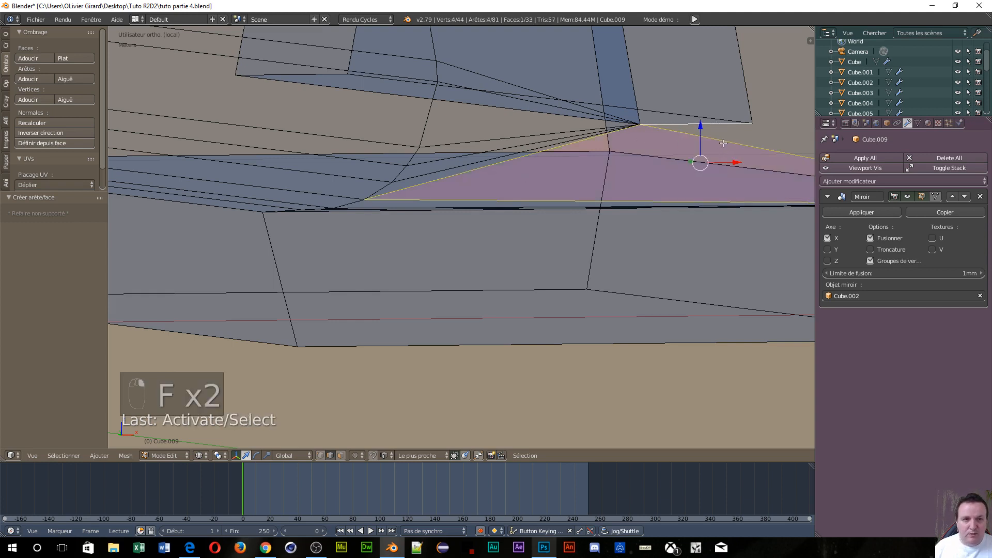
pyautogui.keyDown('shift'); pyautogui.rightClick(720, 132); pyautogui.keyUp('shift')
pyautogui.press('f')
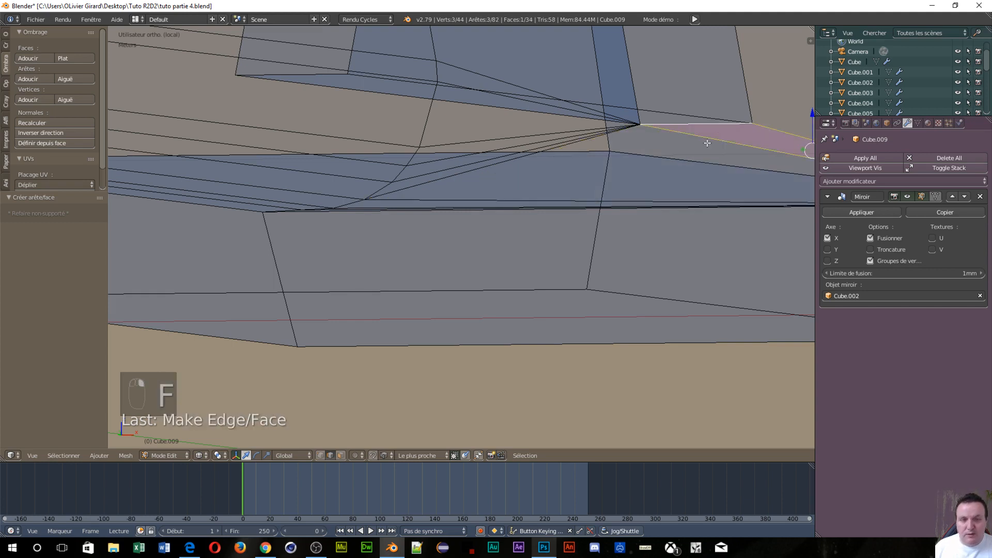
# - Fill the near side of the sloped prong with a face between its outer slanted edge and its slot edge
pyautogui.moveTo(704, 140); pyautogui.dragTo(588, 212, button='middle')
pyautogui.scroll(-3, 533, 231)
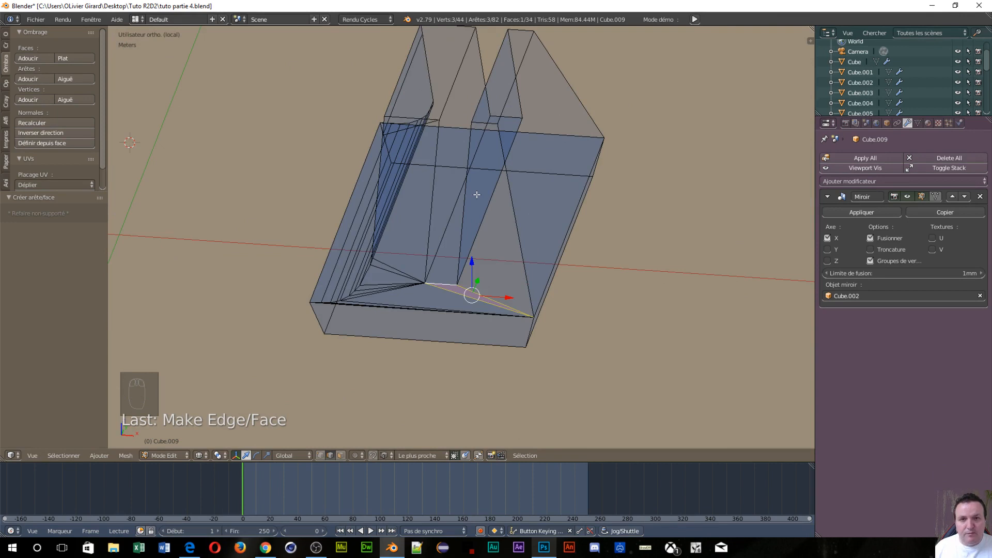
pyautogui.keyDown('shift'); pyautogui.rightClick(462, 211); pyautogui.keyUp('shift')
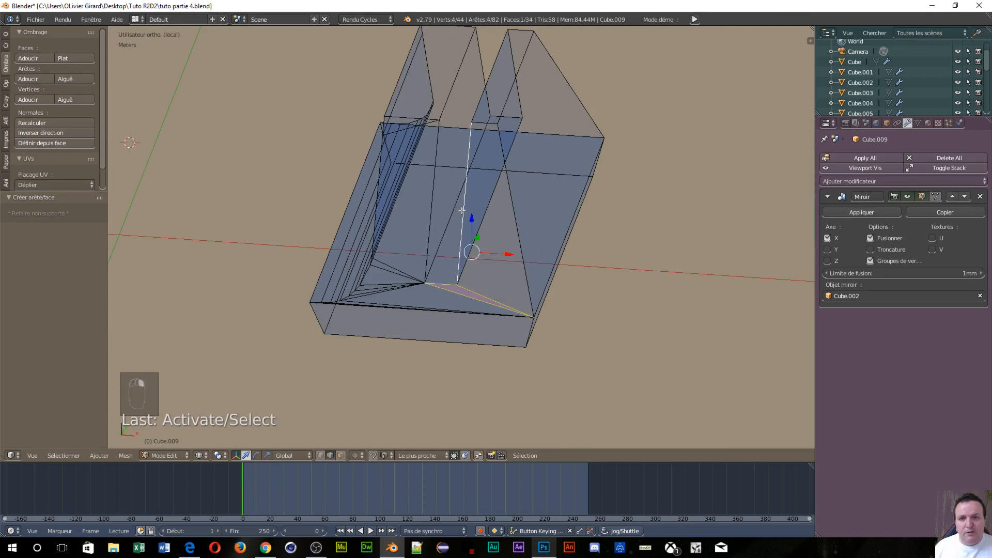
pyautogui.rightClick(516, 226)
pyautogui.keyDown('shift'); pyautogui.rightClick(462, 211); pyautogui.keyUp('shift')
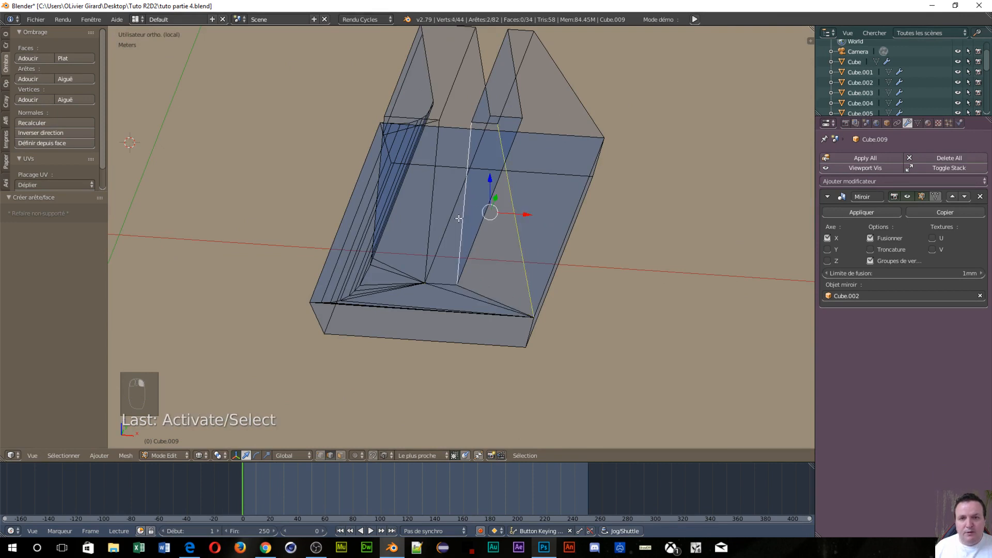
pyautogui.press('f')
# - Examine the foot's faces in solid shading with face selection, from the filled near side around to the rear view
pyautogui.moveTo(459, 216); pyautogui.dragTo(395, 277, button='middle')
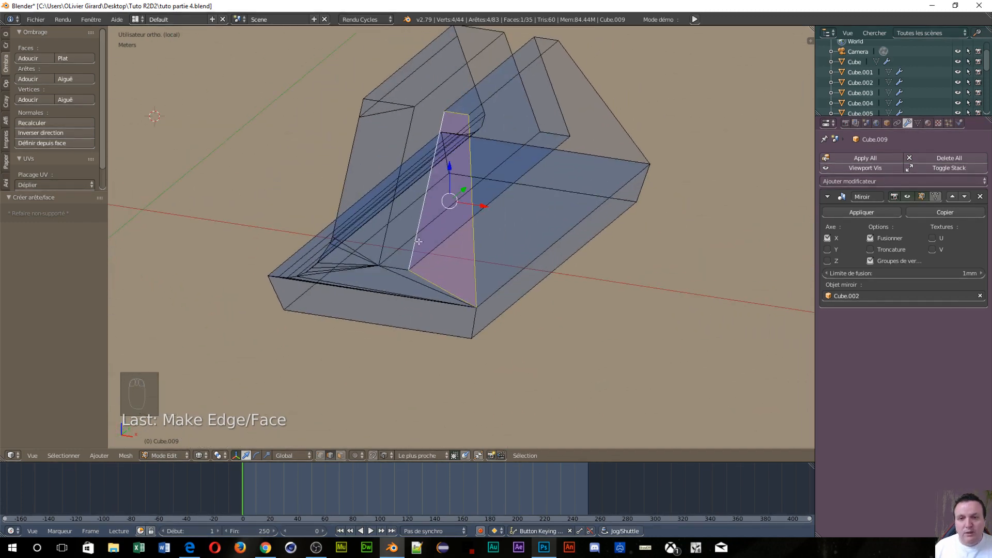
pyautogui.press('z')
pyautogui.click(398, 303)
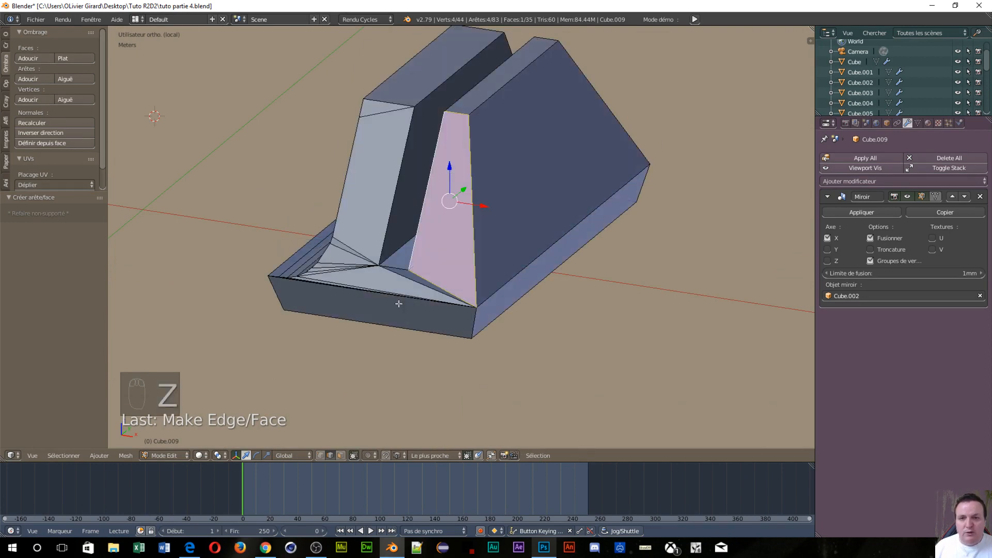
pyautogui.moveTo(398, 298)
pyautogui.mouseDown(button='middle')
pyautogui.moveTo(435, 317)
pyautogui.moveTo(421, 341)
pyautogui.moveTo(362, 283)
pyautogui.moveTo(318, 293)
pyautogui.moveTo(408, 301)
pyautogui.moveTo(398, 318)
pyautogui.moveTo(489, 334)
pyautogui.moveTo(564, 315)
pyautogui.moveTo(610, 364)
pyautogui.moveTo(644, 372)
pyautogui.moveTo(644, 350)
pyautogui.moveTo(601, 304)
pyautogui.moveTo(514, 315)
pyautogui.moveTo(440, 303)
pyautogui.moveTo(436, 328)
pyautogui.moveTo(414, 337)
pyautogui.moveTo(421, 348)
pyautogui.moveTo(489, 355)
pyautogui.moveTo(492, 370)
pyautogui.moveTo(501, 361)
pyautogui.moveTo(399, 369)
pyautogui.mouseUp(button='middle')
pyautogui.scroll(5, 444, 319)
pyautogui.scroll(2, 440, 317)
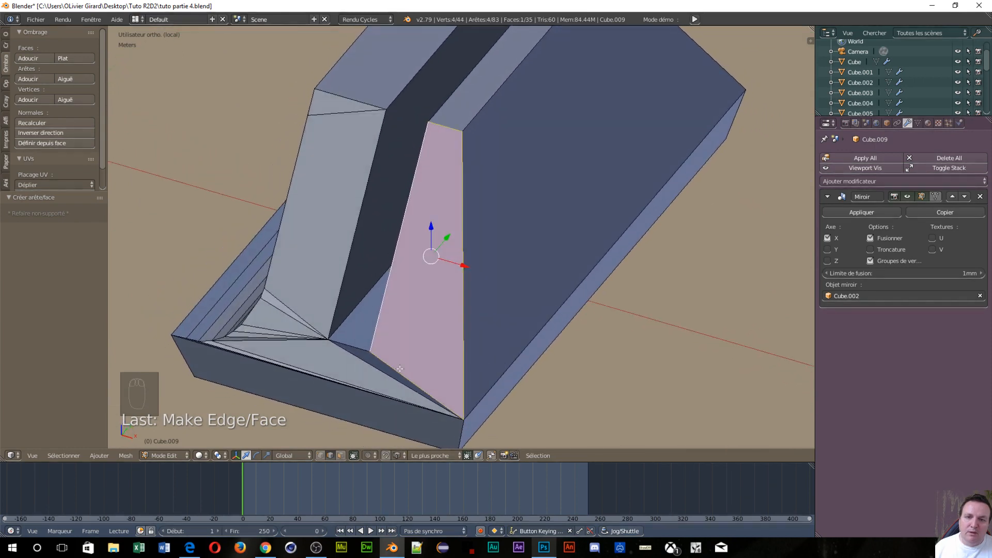
pyautogui.hotkey('ctrl', 'Tab')
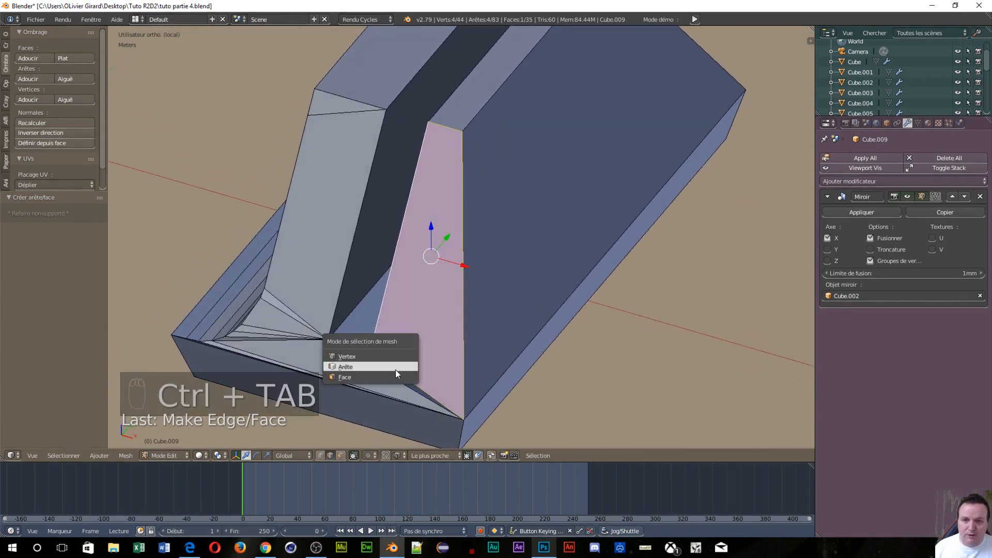
pyautogui.click(394, 377)
pyautogui.moveTo(417, 202); pyautogui.dragTo(302, 190, button='middle')
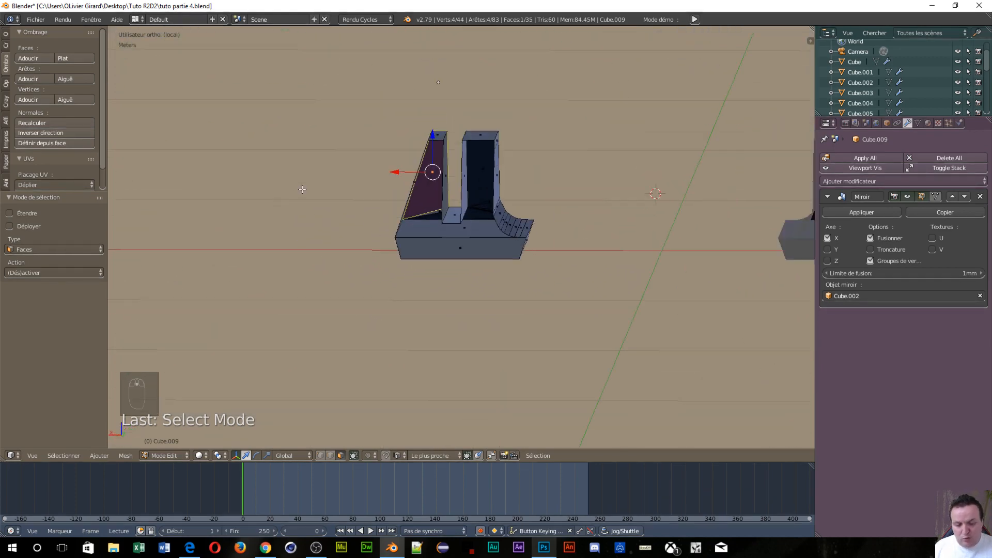
pyautogui.press('ctrl+KP_1')
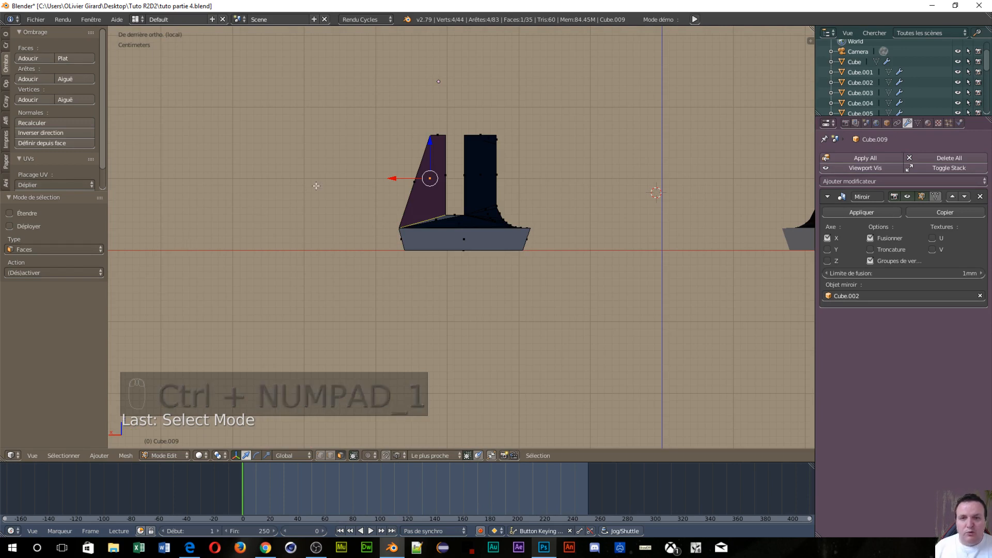
# - In wireframe with edge selection, fill the rear side of the sloped prong between its slanted outer edge and its slot edge
pyautogui.hotkey('ctrl', 'Tab')
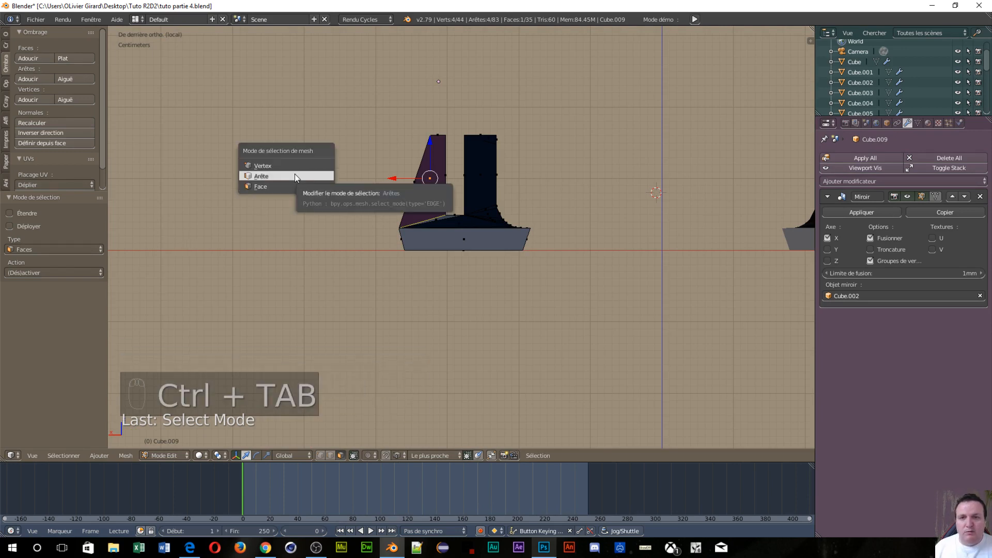
pyautogui.keyDown('ctrl'); pyautogui.click(295, 176); pyautogui.keyUp('ctrl')
pyautogui.hotkey('ctrl', 'Tab')
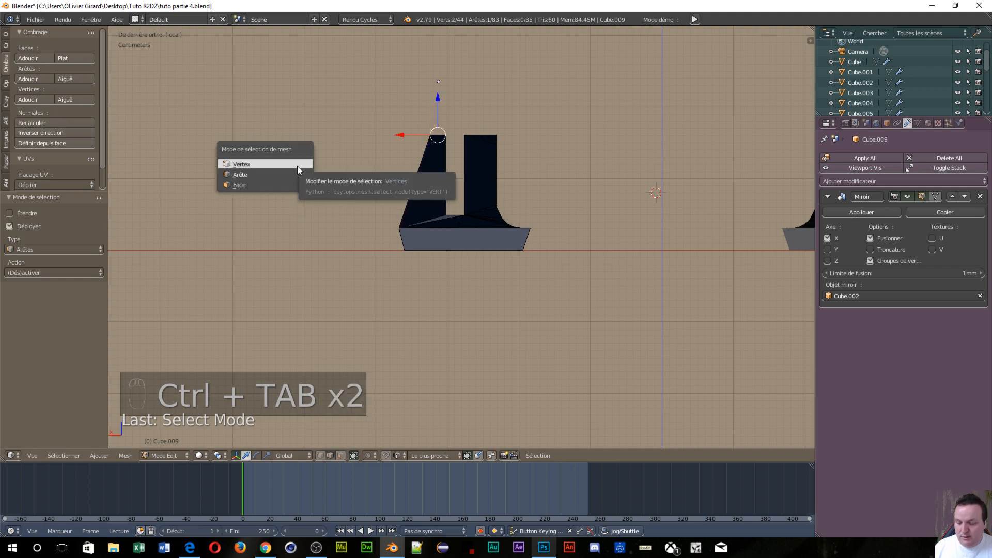
pyautogui.press('z')
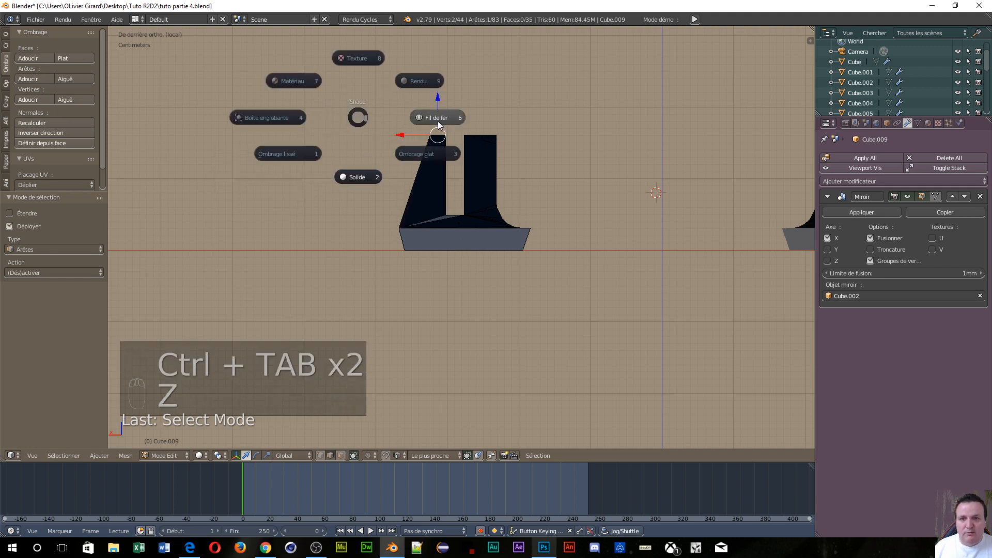
pyautogui.click(438, 121)
pyautogui.scroll(6, 526, 320)
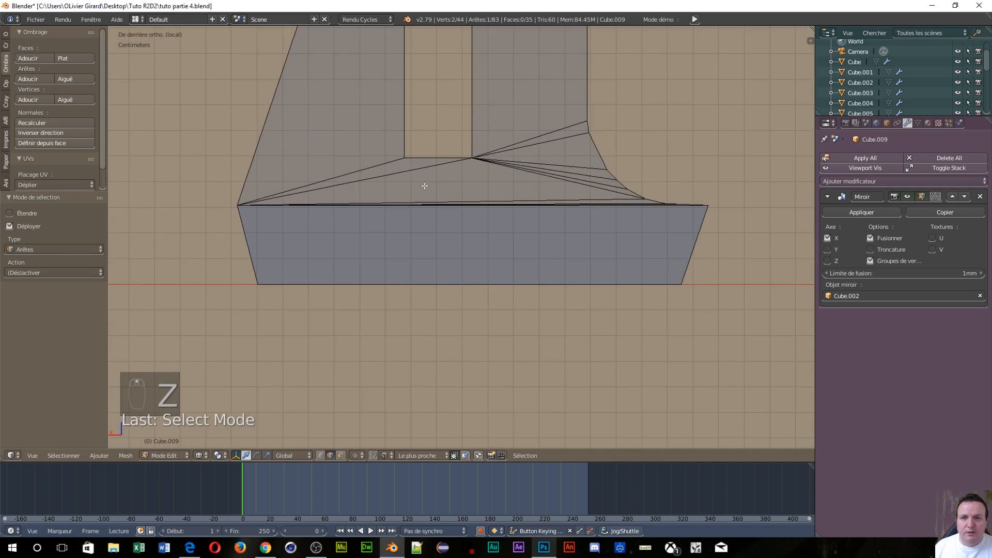
pyautogui.scroll(-4, 416, 176)
pyautogui.rightClick(381, 148)
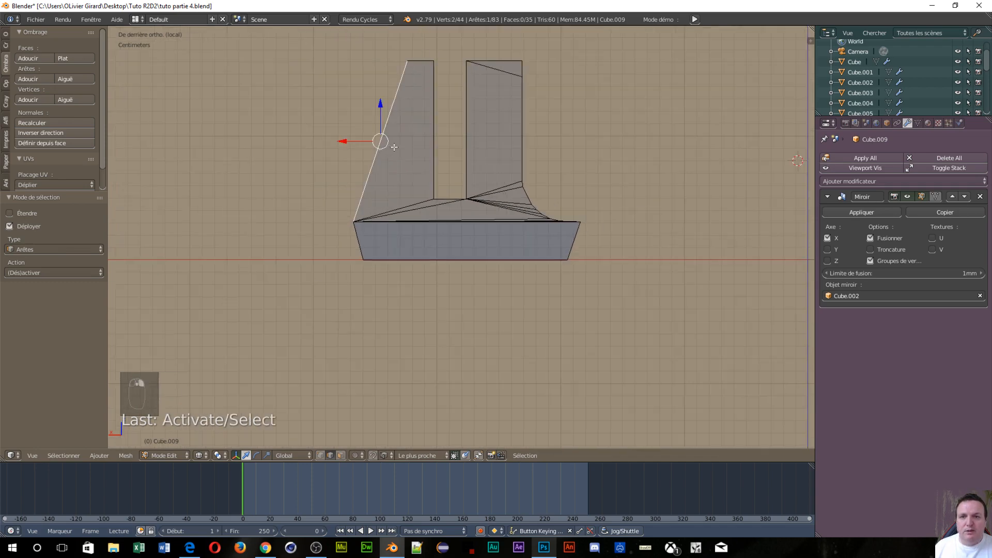
pyautogui.keyDown('shift'); pyautogui.rightClick(424, 141); pyautogui.keyUp('shift')
pyautogui.moveTo(430, 146); pyautogui.dragTo(437, 189, button='middle')
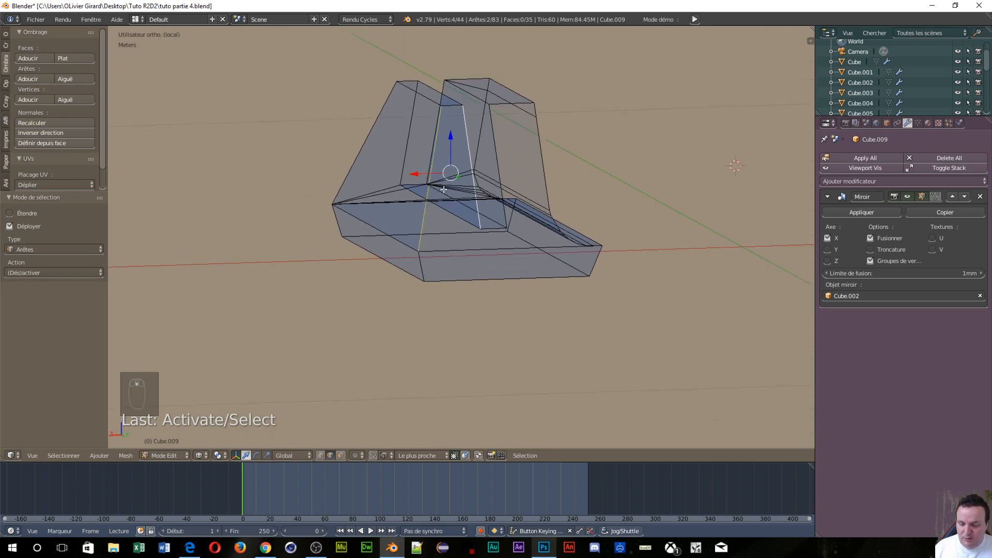
pyautogui.press('f')
# - Create the upper corner face on the rear side of the curved-side prong from its top edge and short outer edge
pyautogui.scroll(3, 457, 196)
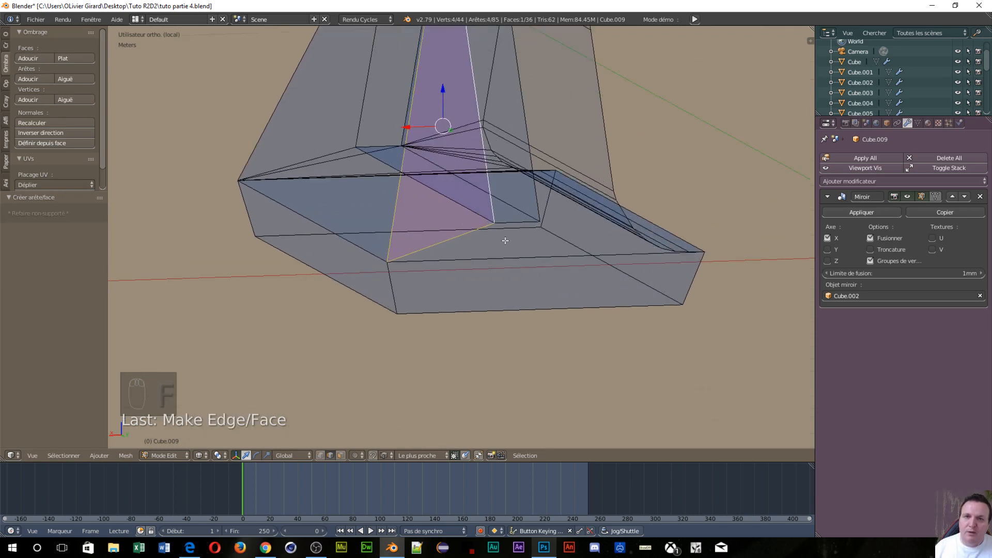
pyautogui.moveTo(448, 194); pyautogui.dragTo(427, 182, button='middle')
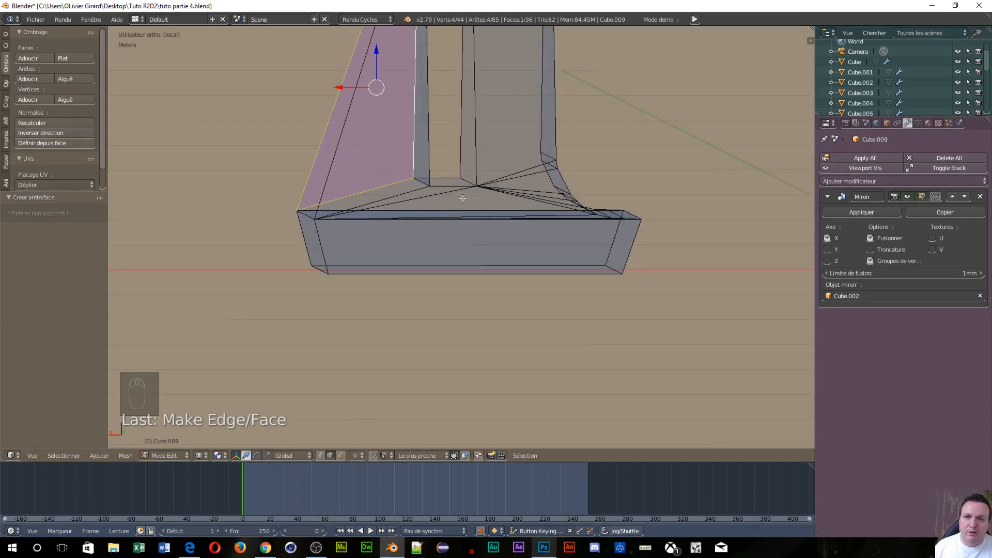
pyautogui.scroll(-3, 494, 94)
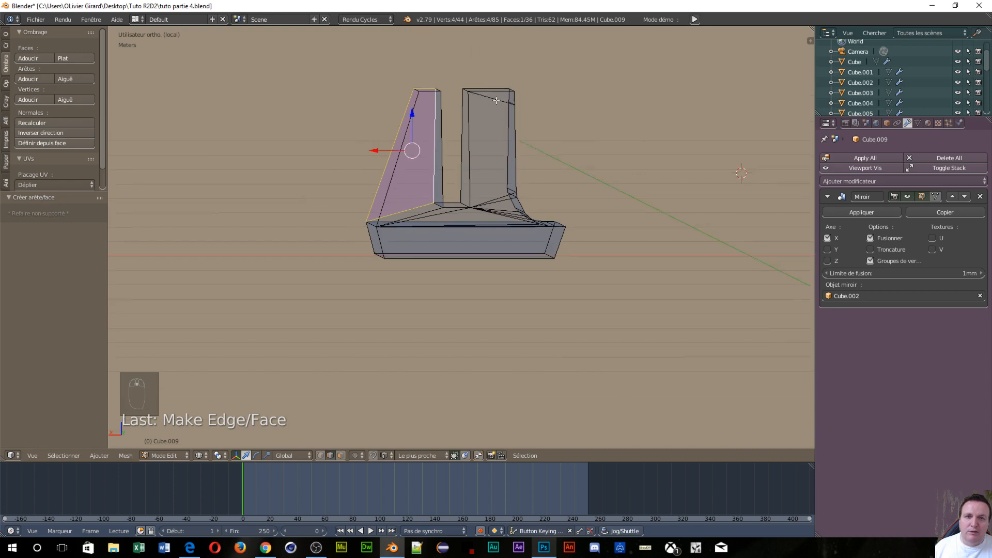
pyautogui.rightClick(512, 97)
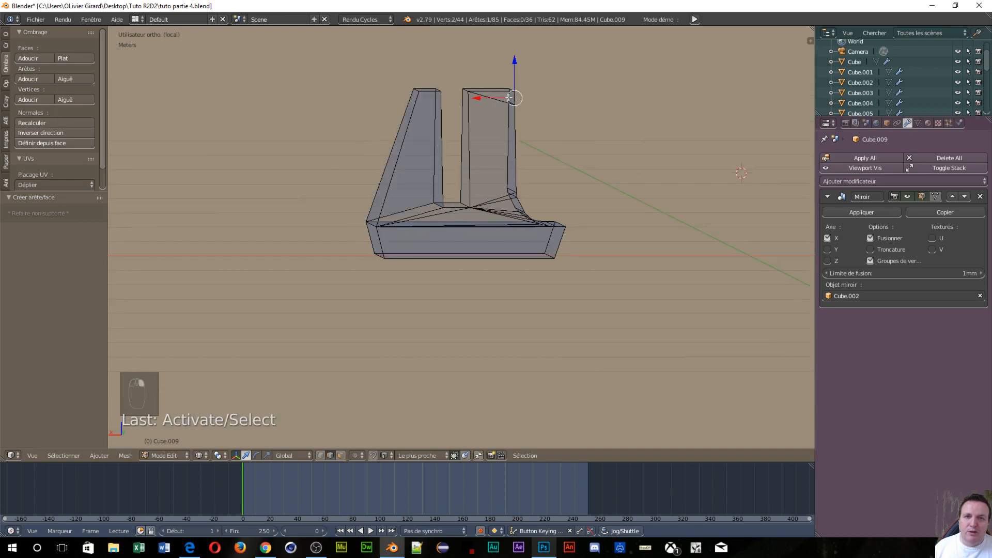
pyautogui.keyDown('shift'); pyautogui.rightClick(489, 91); pyautogui.keyUp('shift')
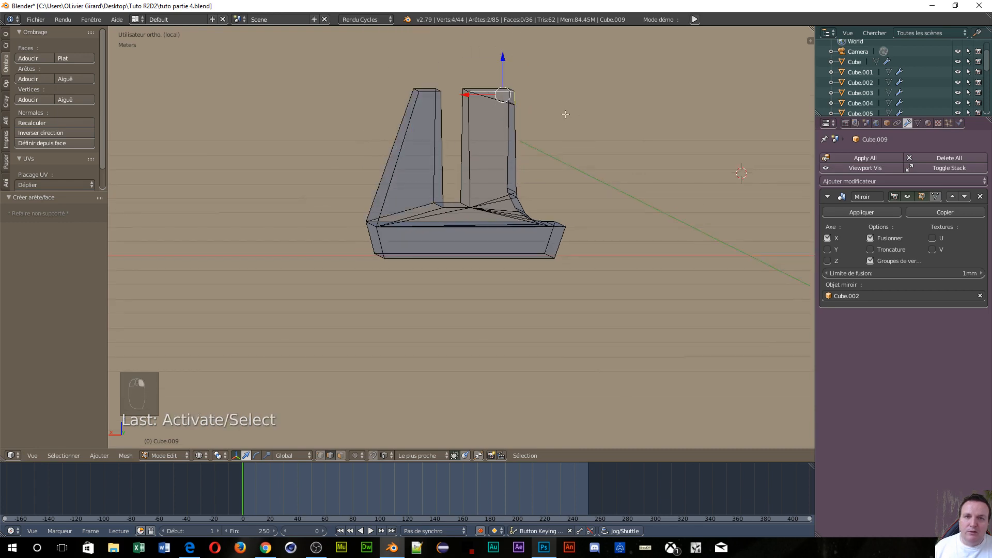
pyautogui.press('f')
# - Try to fill the rear side of the curved-side prong between its outer edge and its slot edge
pyautogui.scroll(1, 538, 139)
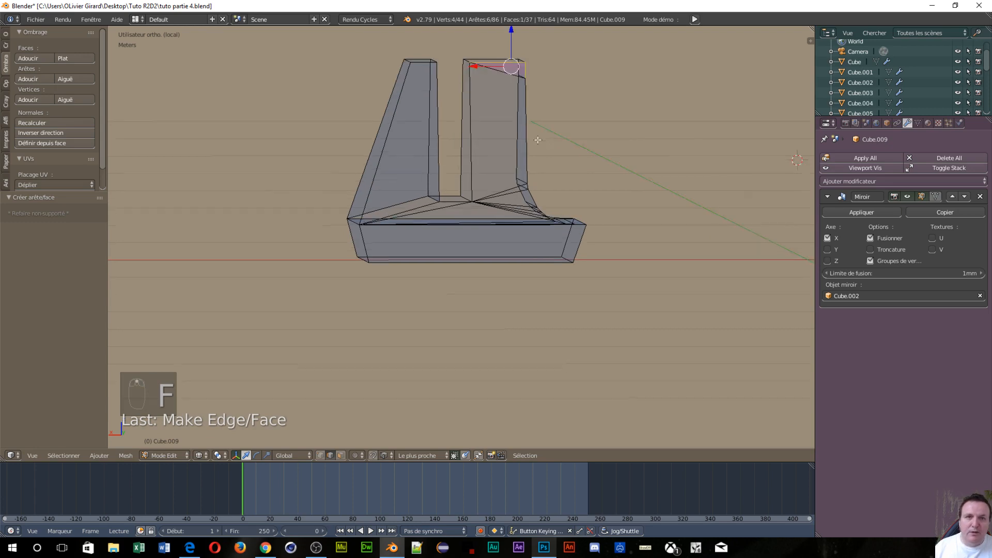
pyautogui.scroll(1, 538, 139)
pyautogui.scroll(-1, 536, 105)
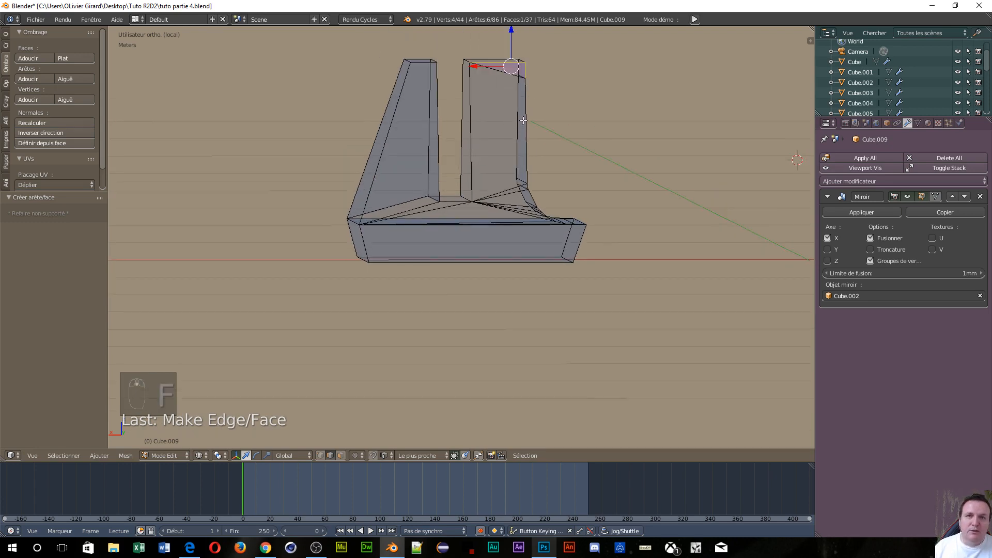
pyautogui.rightClick(516, 120)
pyautogui.keyDown('shift'); pyautogui.rightClick(471, 120); pyautogui.keyUp('shift')
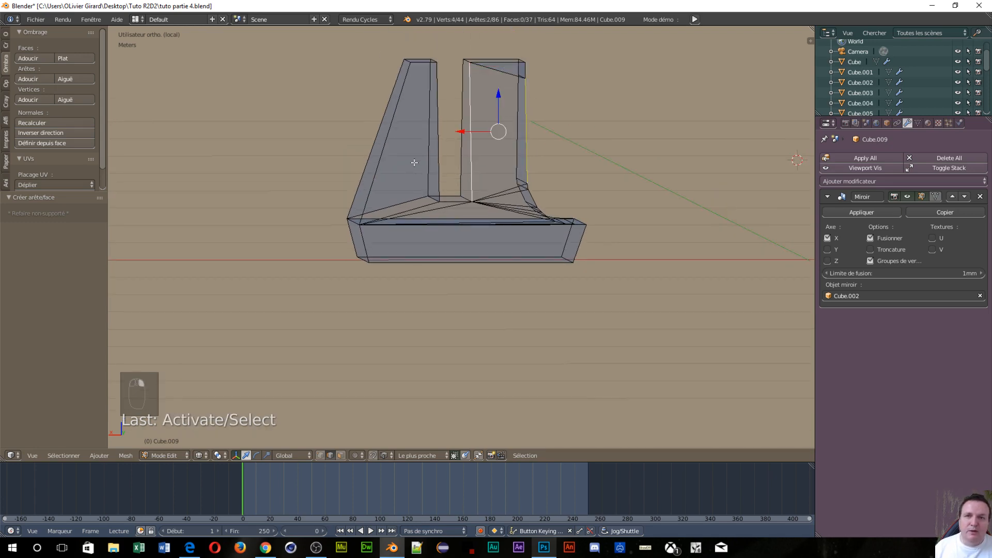
pyautogui.press('f')
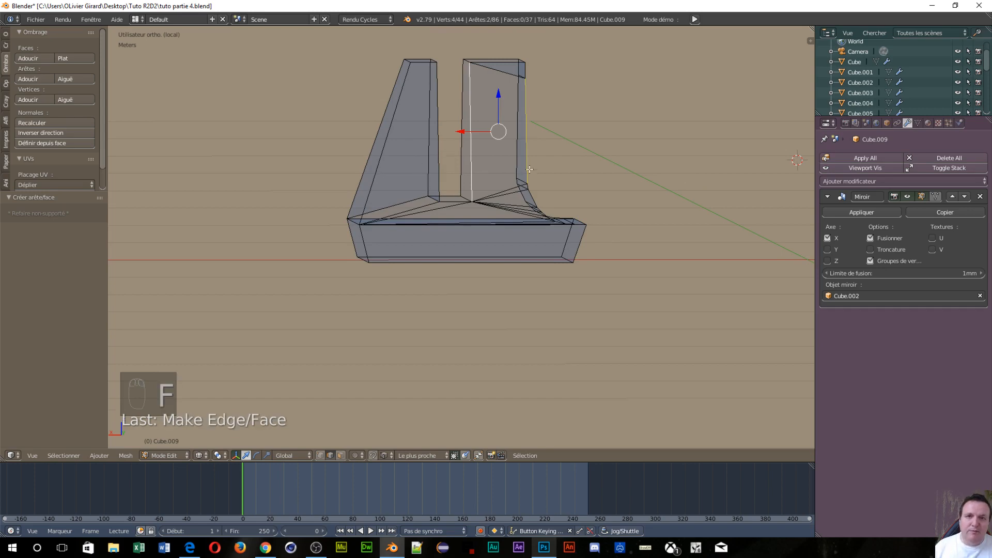
pyautogui.press('f')
# - With face selection, delete the misplaced corner face and the top face of the curved-side prong
pyautogui.moveTo(496, 196); pyautogui.dragTo(696, 236, button='middle')
pyautogui.scroll(3, 576, 209)
pyautogui.scroll(-5, 352, 171)
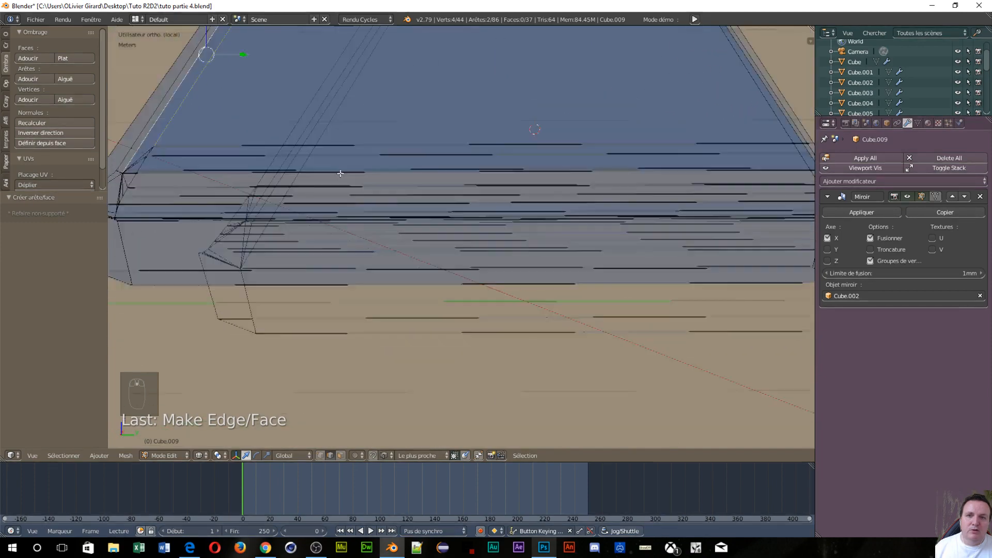
pyautogui.moveTo(566, 172); pyautogui.dragTo(691, 168, button='middle')
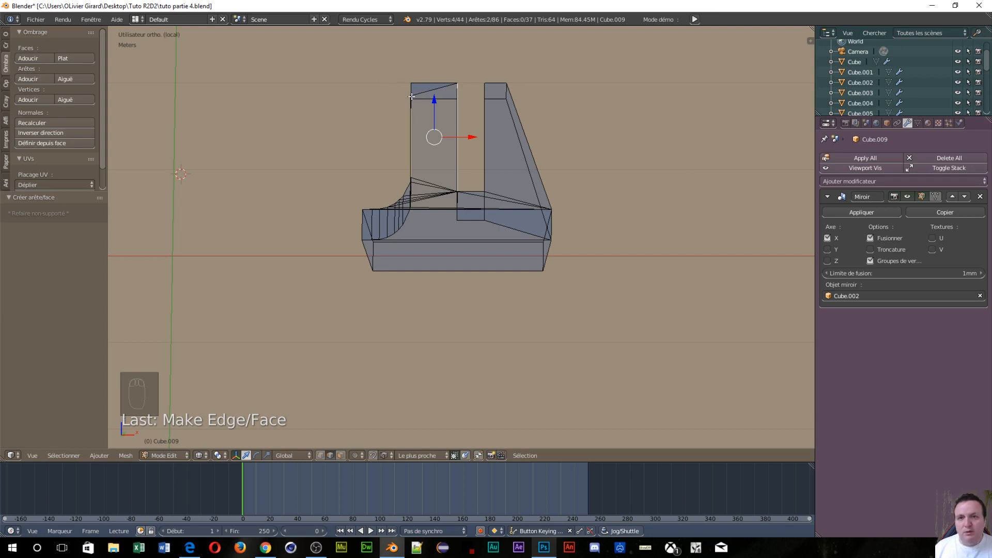
pyautogui.hotkey('ctrl', 'Tab')
pyautogui.click(389, 102)
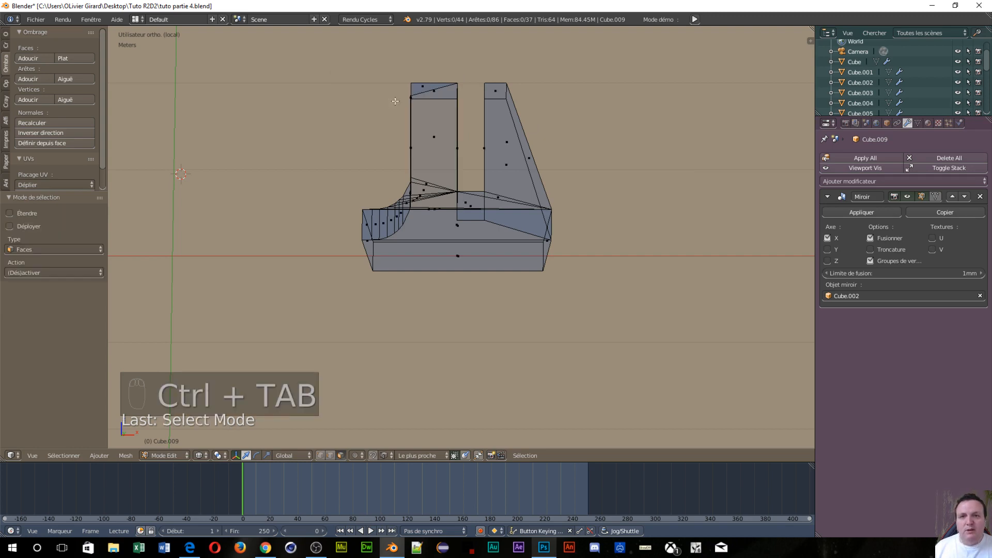
pyautogui.rightClick(422, 88)
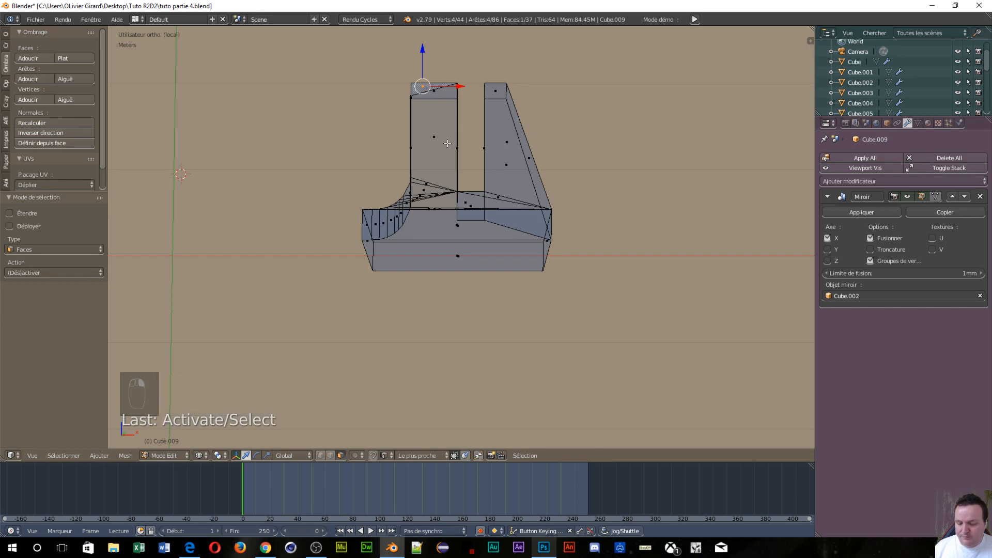
pyautogui.press('x')
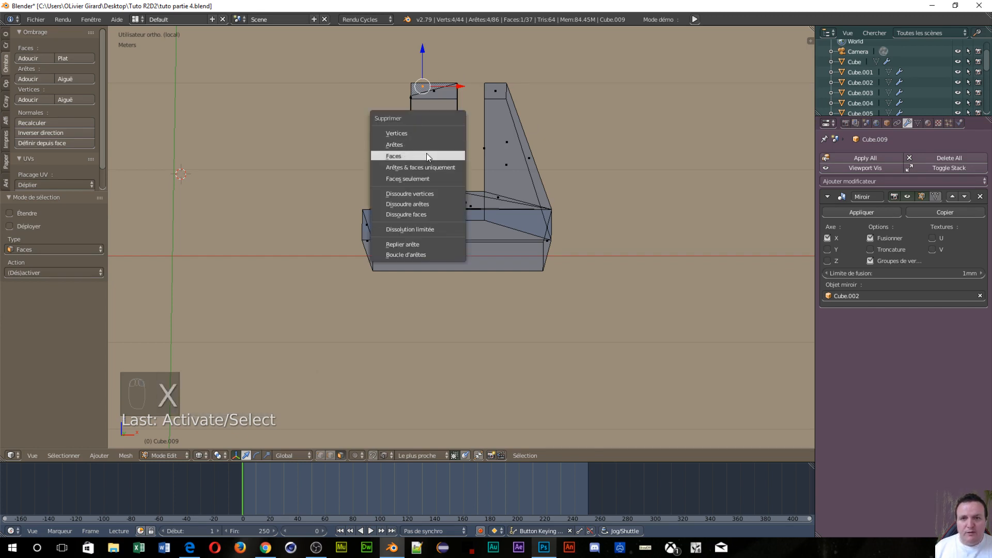
pyautogui.click(426, 154)
pyautogui.rightClick(429, 92)
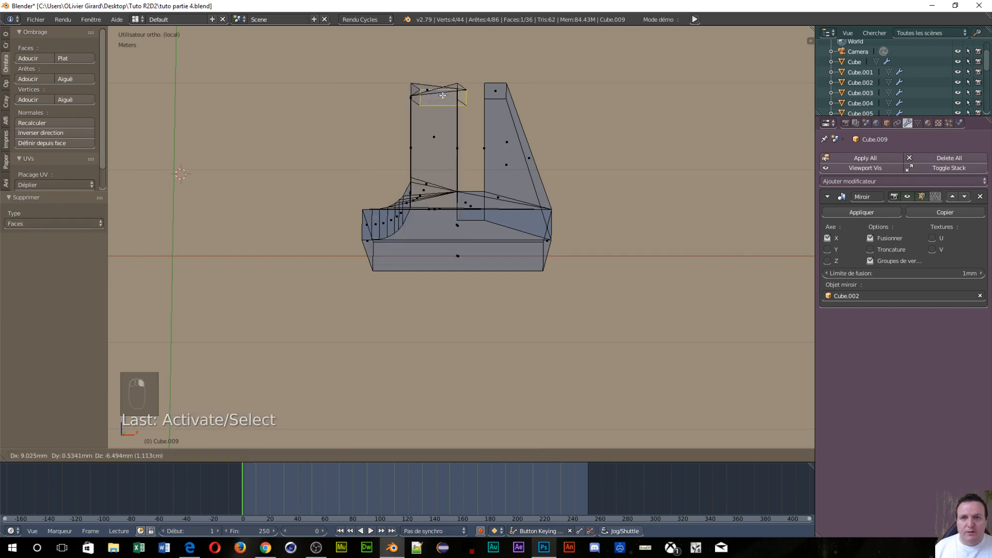
pyautogui.press('x')
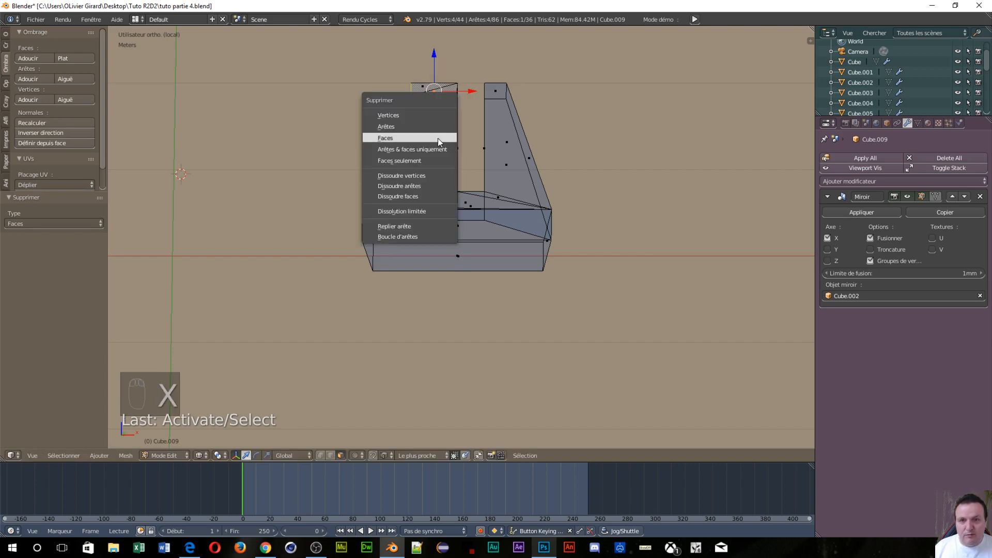
pyautogui.click(429, 142)
# - With edge selection, rebuild the curved-side prong's top face between its two long top edges
pyautogui.scroll(3, 435, 135)
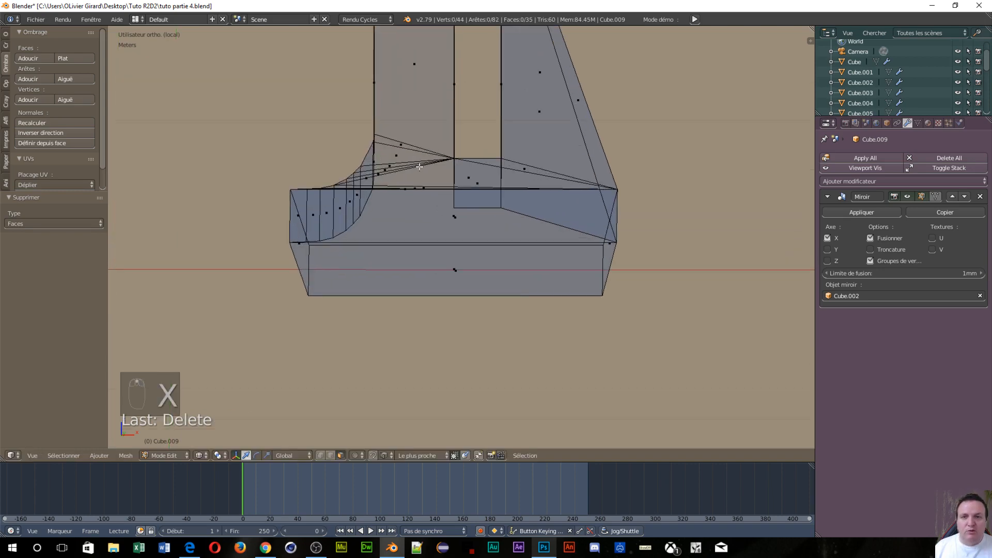
pyautogui.moveTo(435, 135); pyautogui.dragTo(529, 140, button='middle')
pyautogui.scroll(-3, 476, 232)
pyautogui.rightClick(531, 137)
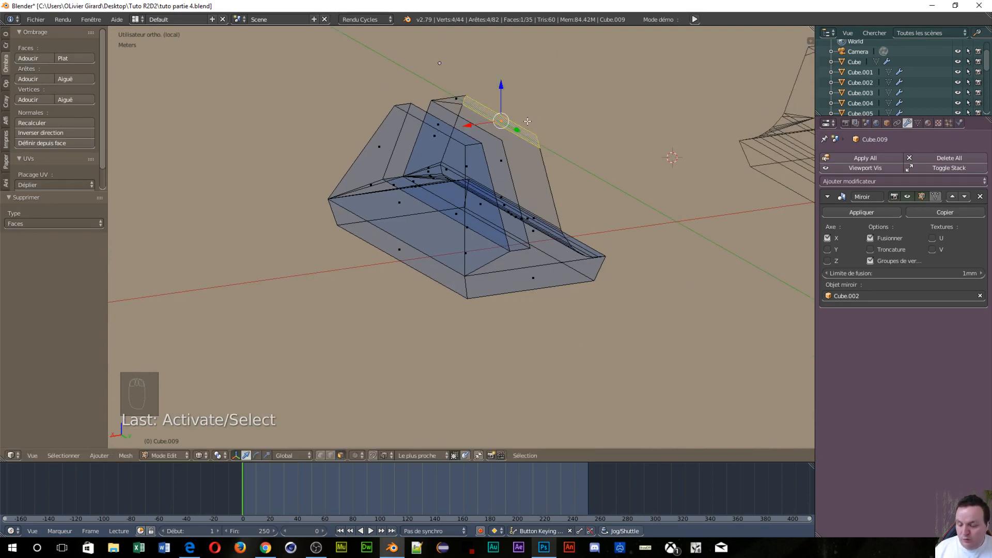
pyautogui.hotkey('ctrl', 'Tab')
pyautogui.click(461, 110)
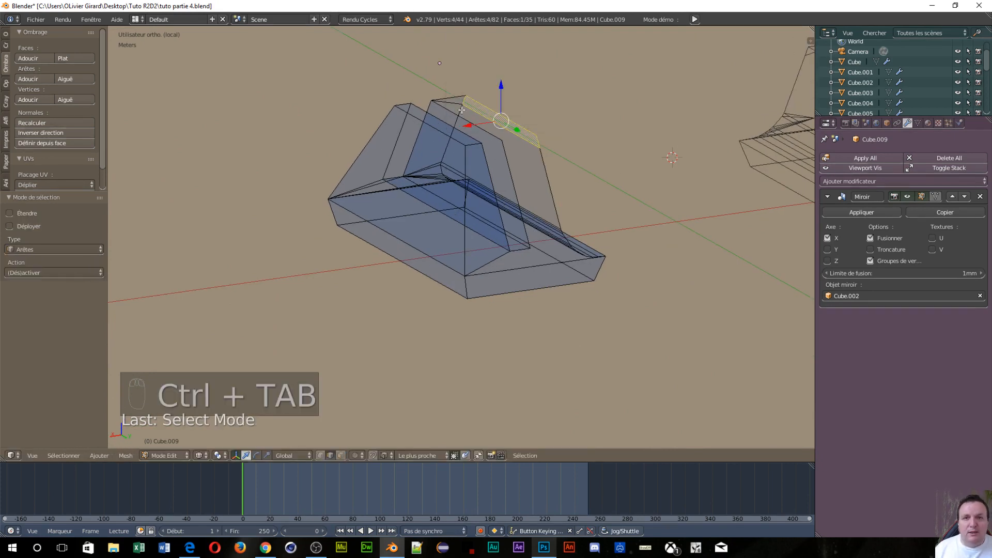
pyautogui.rightClick(503, 114)
pyautogui.keyDown('shift'); pyautogui.rightClick(478, 124); pyautogui.keyUp('shift')
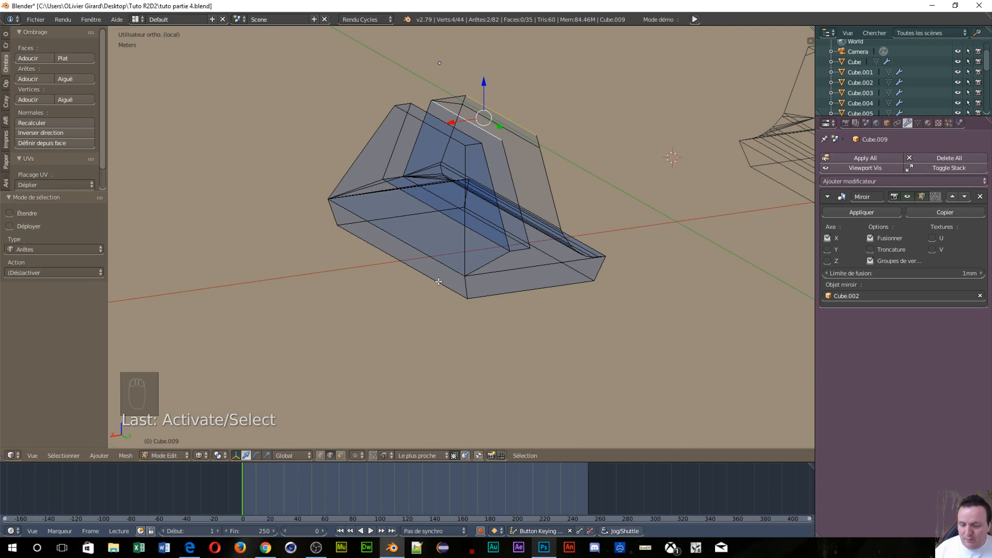
pyautogui.press('f')
pyautogui.keyDown('shift'); pyautogui.moveTo(579, 207); pyautogui.dragTo(525, 210, button='middle'); pyautogui.keyUp('shift')
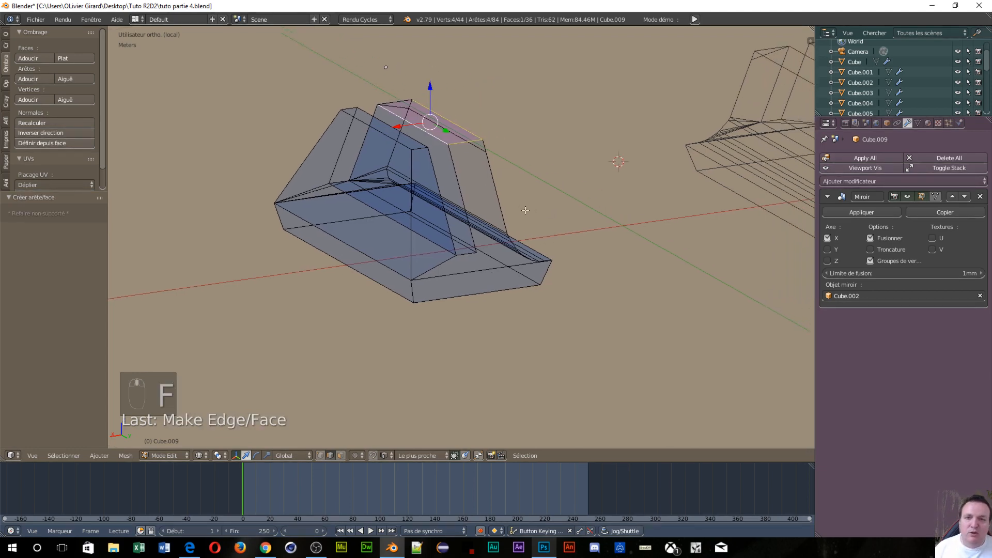
# - Close the curved-side prong's rear upper corner with a triangle and fill the side below it between outer edge and slot edge
pyautogui.scroll(4, 541, 321)
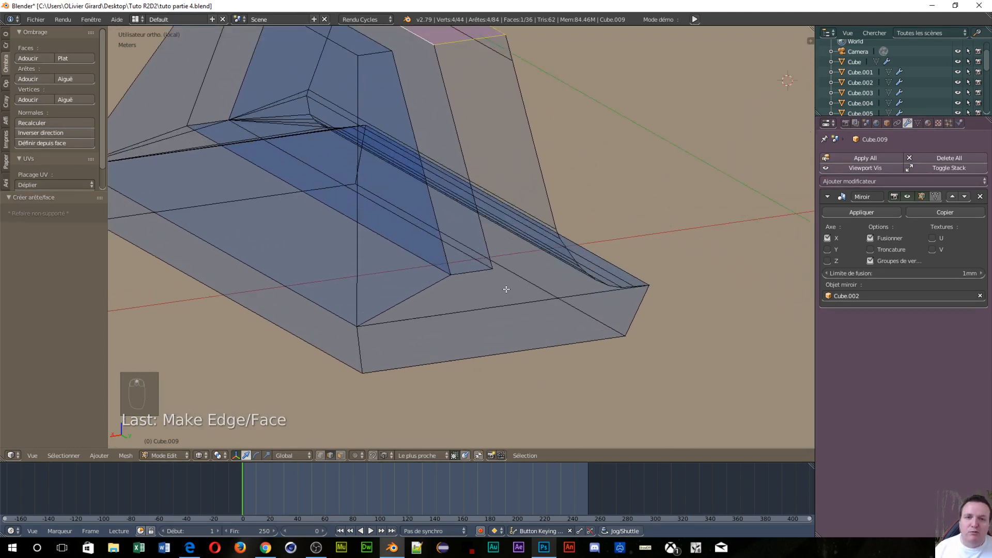
pyautogui.click(505, 47)
pyautogui.keyDown('shift'); pyautogui.click(490, 37); pyautogui.keyUp('shift')
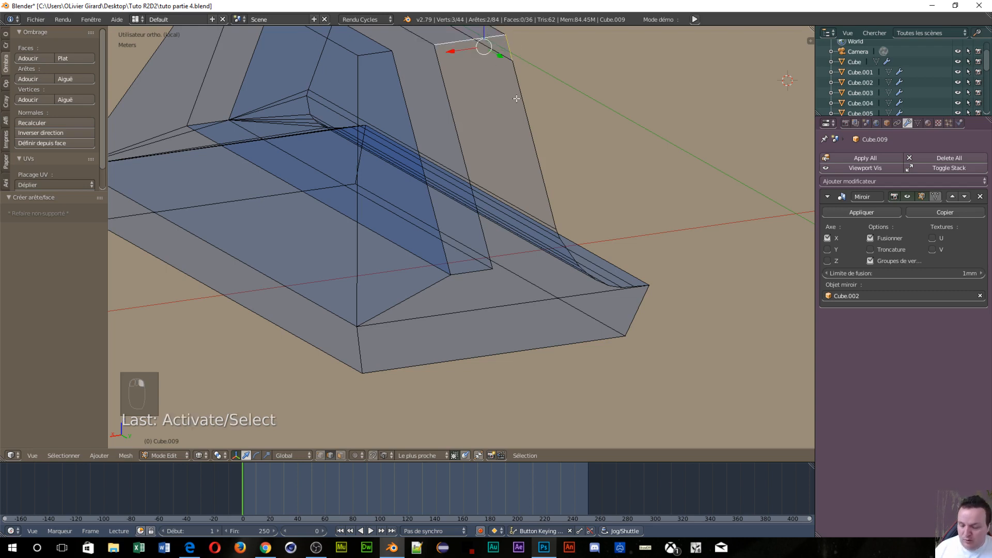
pyautogui.press('f')
pyautogui.click(520, 115)
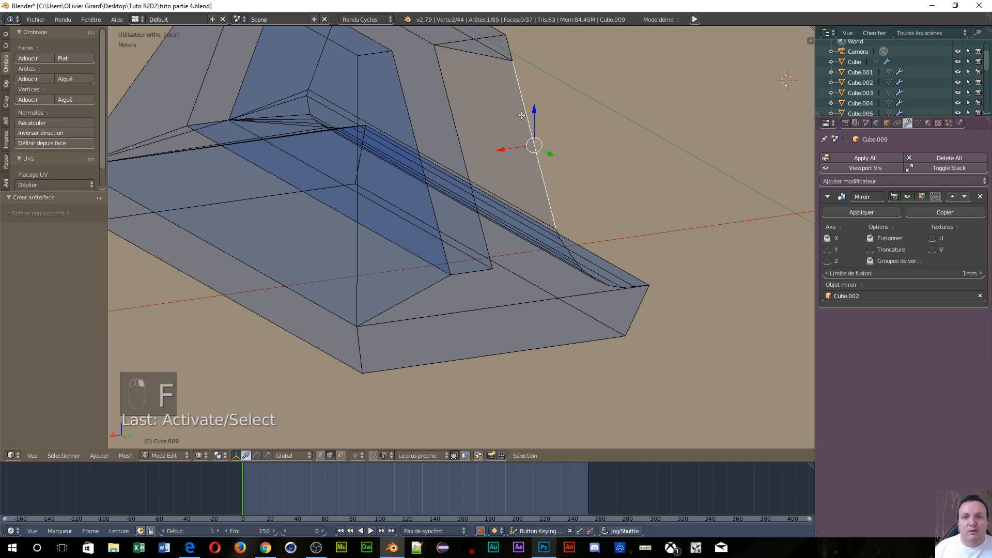
pyautogui.keyDown('shift'); pyautogui.click(454, 130); pyautogui.keyUp('shift')
pyautogui.press('f')
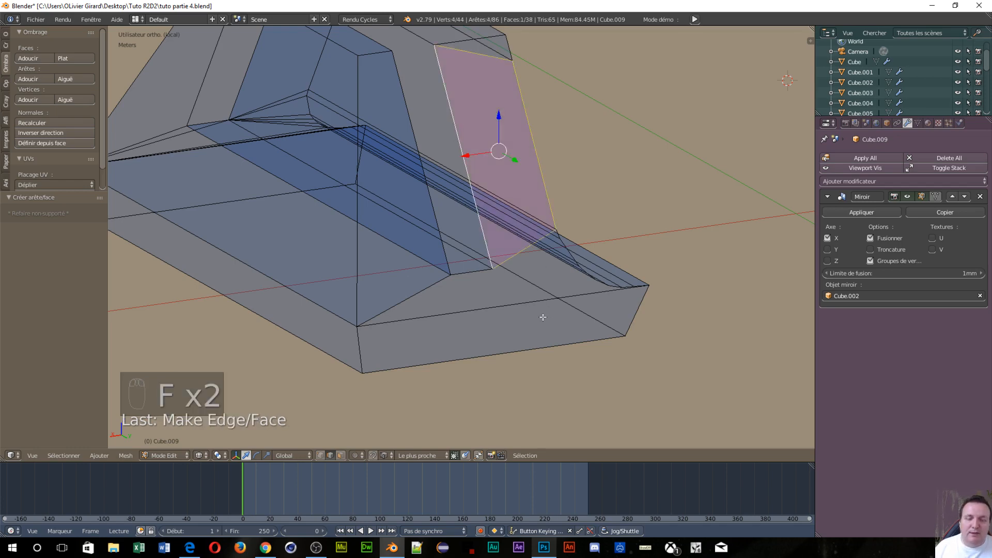
# - Below the rear side face, fill the first two triangles between the slot's bottom corner and the uppermost curve segments
pyautogui.moveTo(543, 317); pyautogui.dragTo(530, 283, button='middle')
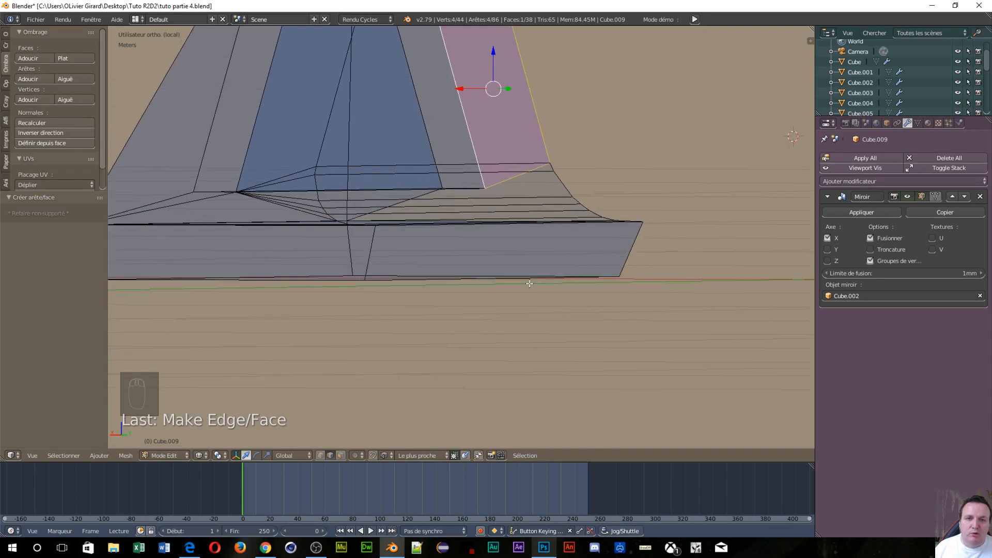
pyautogui.click(560, 166)
pyautogui.keyDown('shift'); pyautogui.click(517, 180); pyautogui.keyUp('shift')
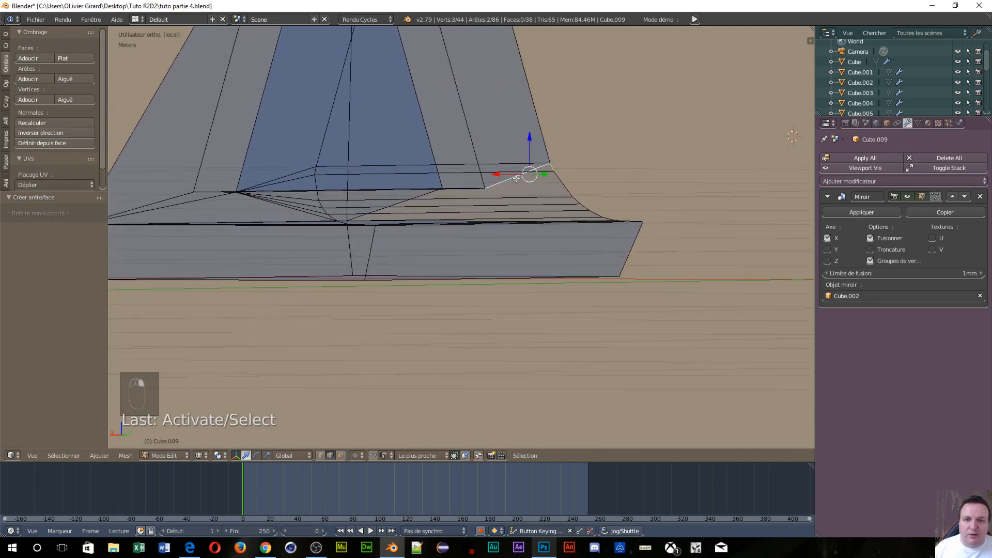
pyautogui.press('f')
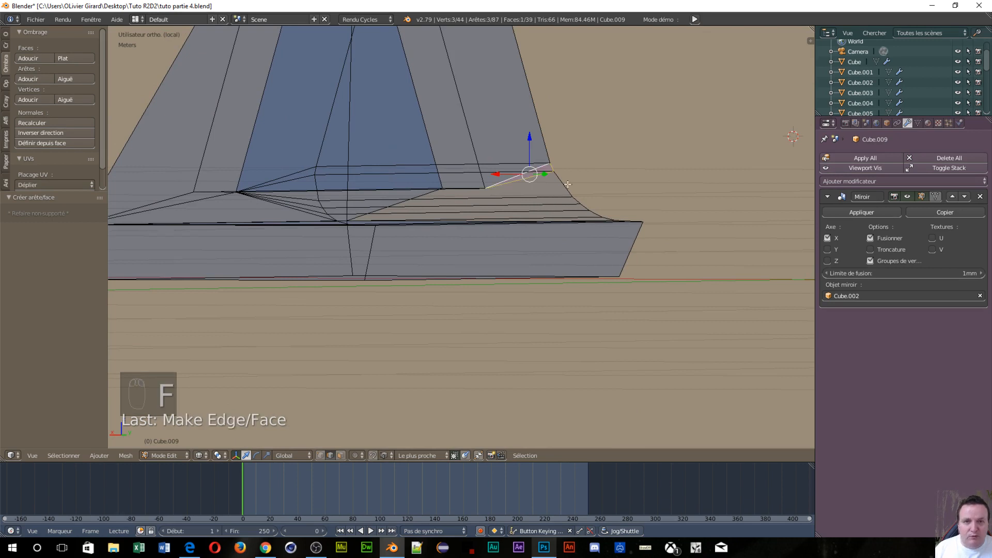
pyautogui.keyDown('shift'); pyautogui.rightClick(529, 180); pyautogui.keyUp('shift')
pyautogui.press('f')
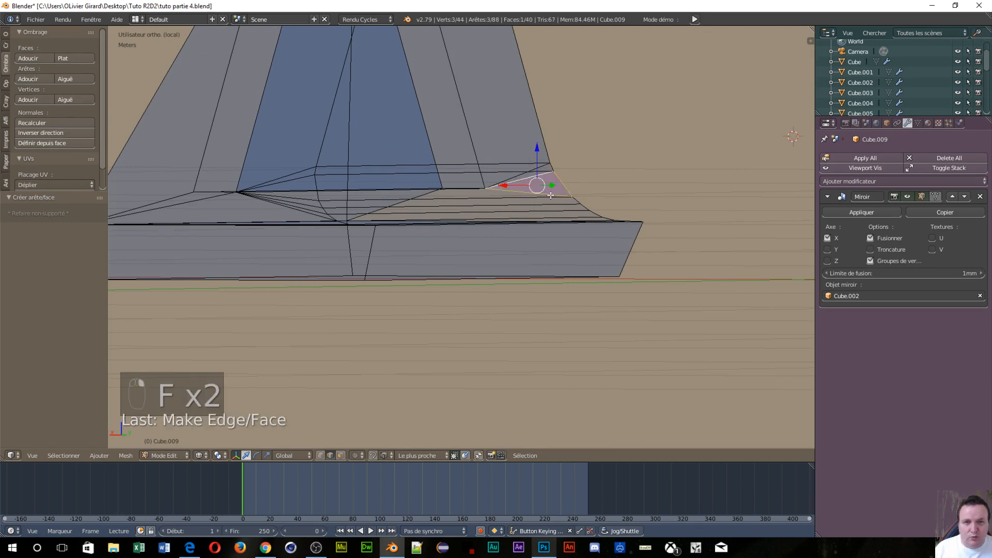
# - Continue the triangle fan from the slot's bottom corner with faces to the next two curve segments down
pyautogui.rightClick(575, 201)
pyautogui.rightClick(577, 208)
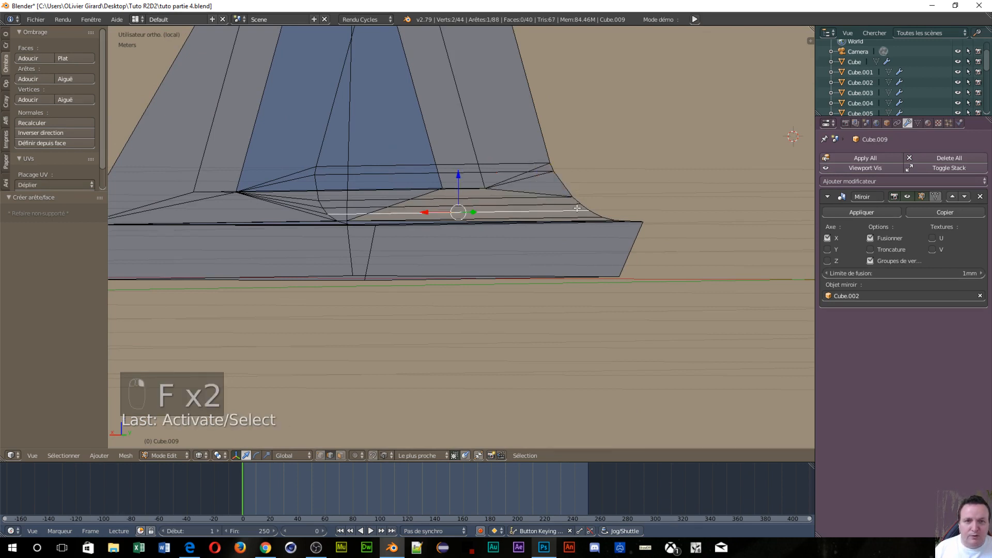
pyautogui.rightClick(574, 195)
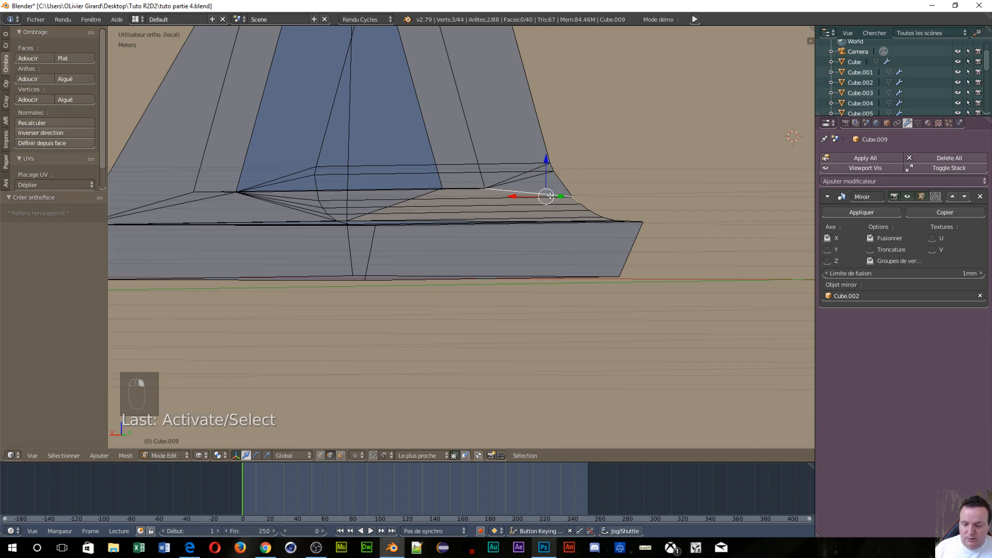
pyautogui.press('f')
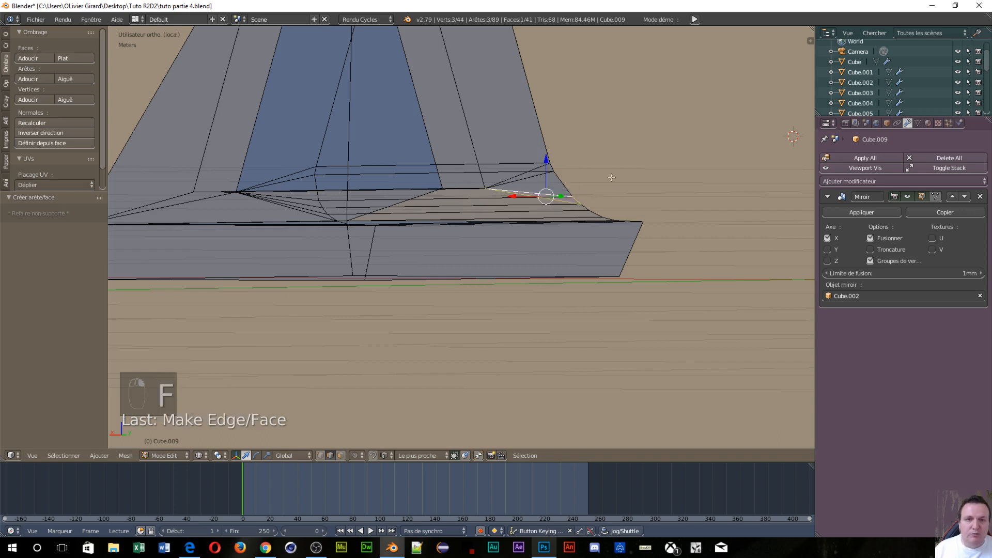
pyautogui.rightClick(587, 204)
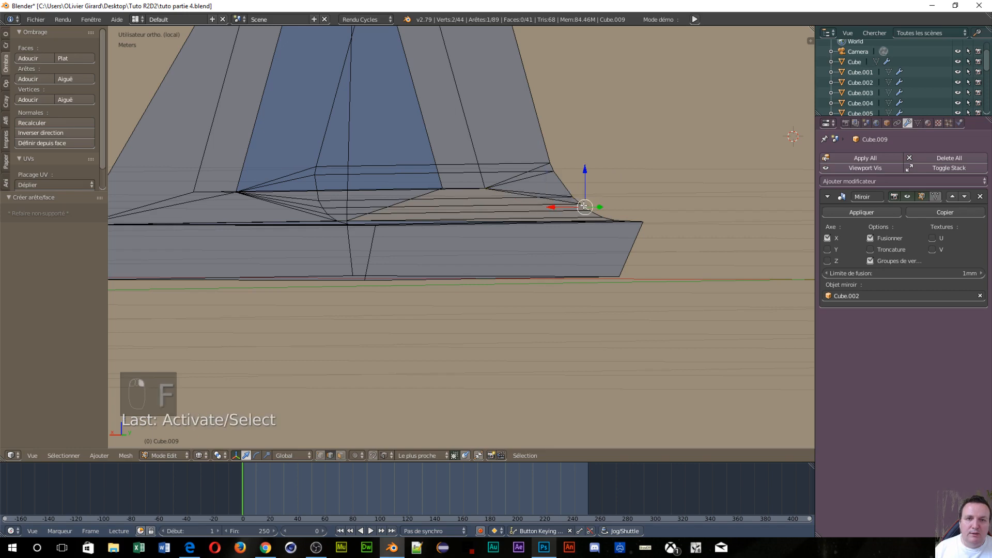
pyautogui.keyDown('shift'); pyautogui.rightClick(550, 198); pyautogui.keyUp('shift')
pyautogui.press('f')
# - From the foot's tip, fill two triangles between the base's rear top edge and the two lowest curve segments
pyautogui.scroll(4, 612, 259)
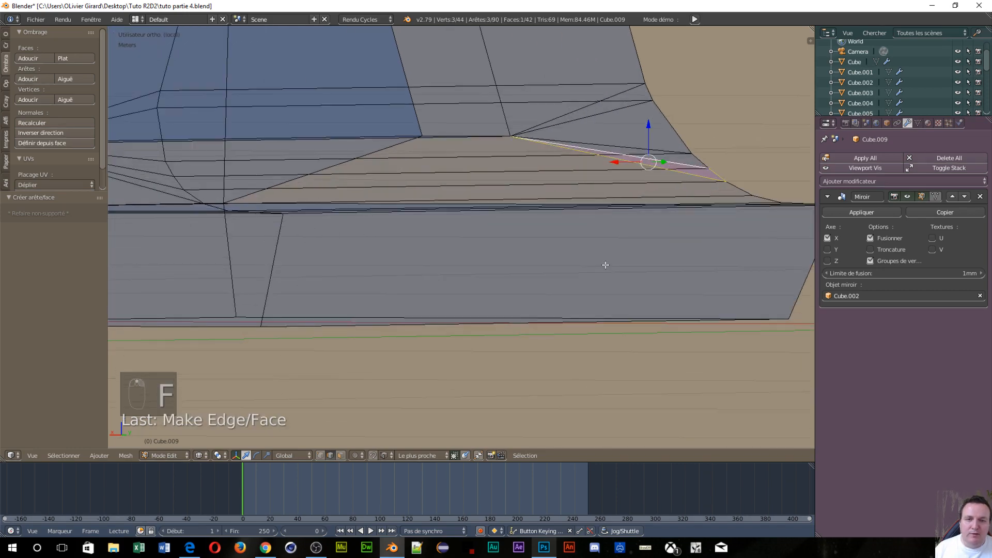
pyautogui.keyDown('shift'); pyautogui.moveTo(605, 263); pyautogui.dragTo(298, 308, button='middle'); pyautogui.keyUp('shift')
pyautogui.scroll(4, 419, 364)
pyautogui.moveTo(458, 372); pyautogui.dragTo(453, 377, button='middle')
pyautogui.rightClick(465, 331)
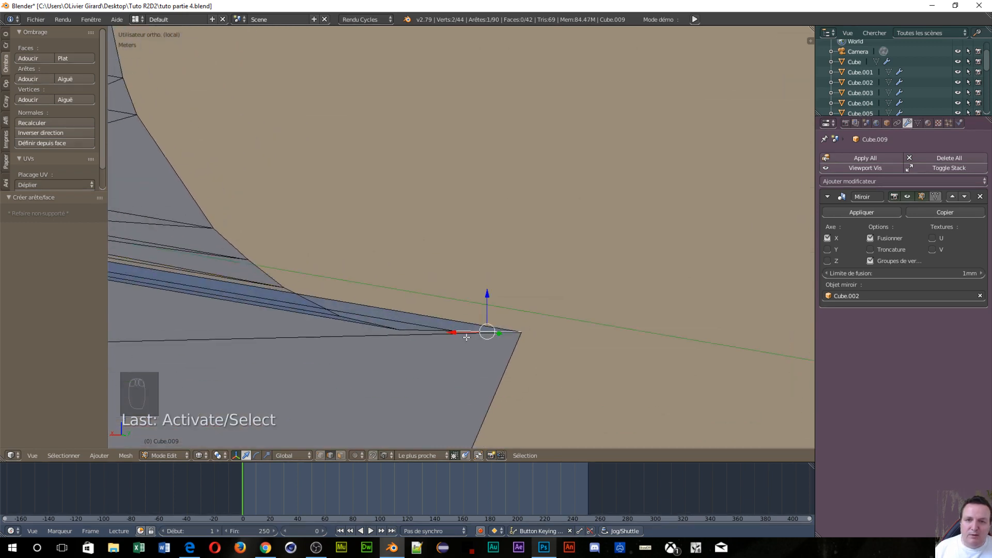
pyautogui.keyDown('shift'); pyautogui.rightClick(465, 333); pyautogui.keyUp('shift')
pyautogui.press('f')
pyautogui.rightClick(414, 331)
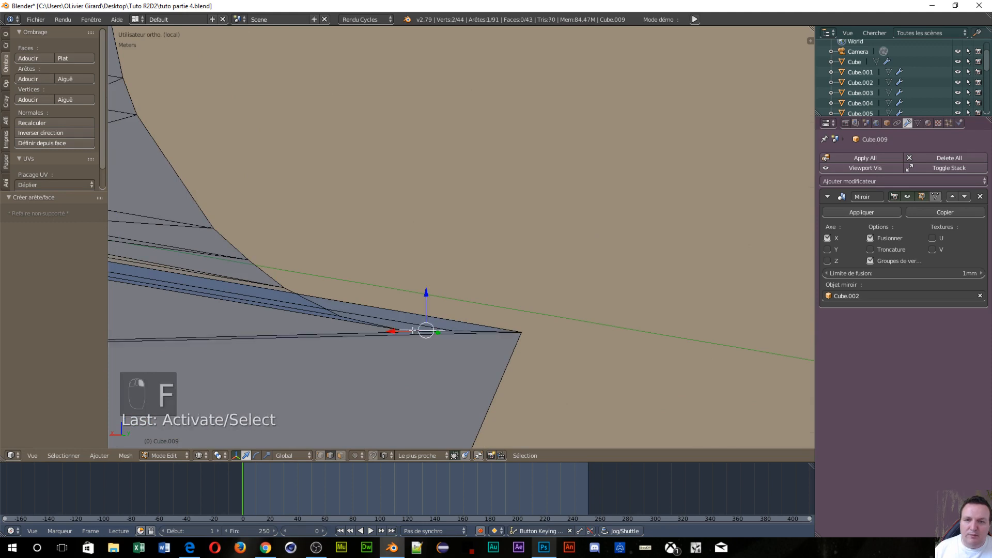
pyautogui.keyDown('shift'); pyautogui.rightClick(376, 334); pyautogui.keyUp('shift')
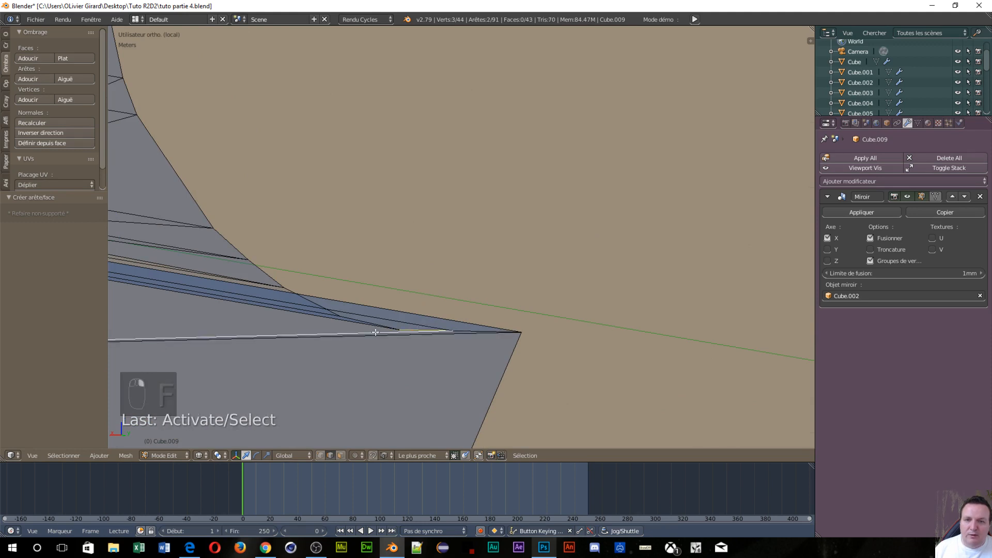
pyautogui.press('f')
# - Extend the tip's triangle fan upward with faces joining the next two curve segments to the previous fan edge
pyautogui.rightClick(371, 325)
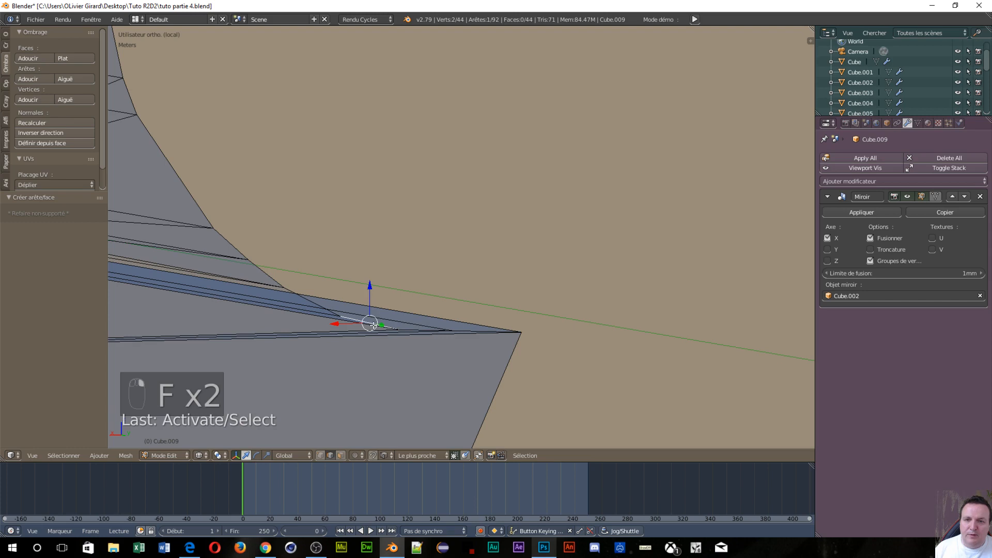
pyautogui.keyDown('shift'); pyautogui.rightClick(359, 329); pyautogui.keyUp('shift')
pyautogui.press('f')
pyautogui.rightClick(318, 304)
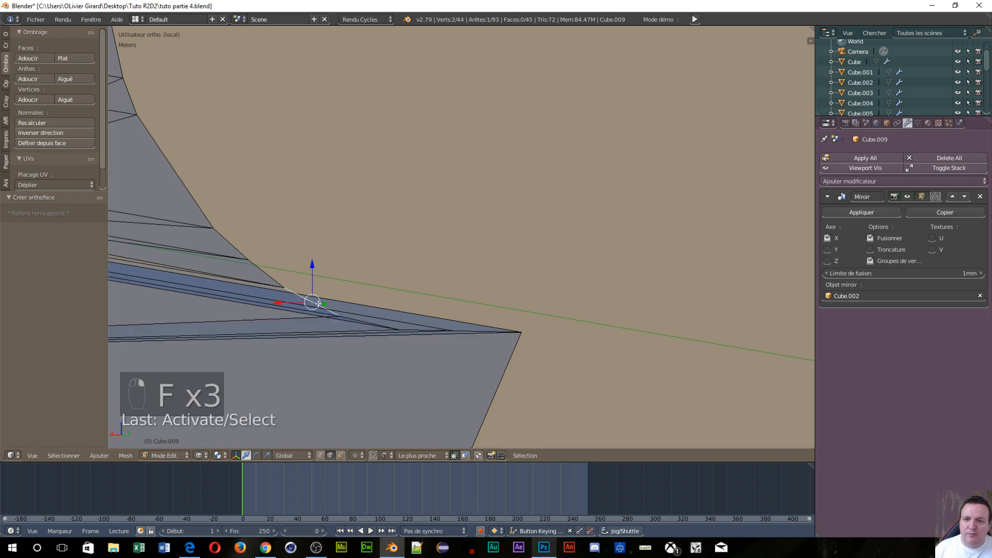
pyautogui.keyDown('shift'); pyautogui.rightClick(295, 323); pyautogui.keyUp('shift')
pyautogui.press('f')
pyautogui.moveTo(246, 299); pyautogui.dragTo(266, 327, button='middle')
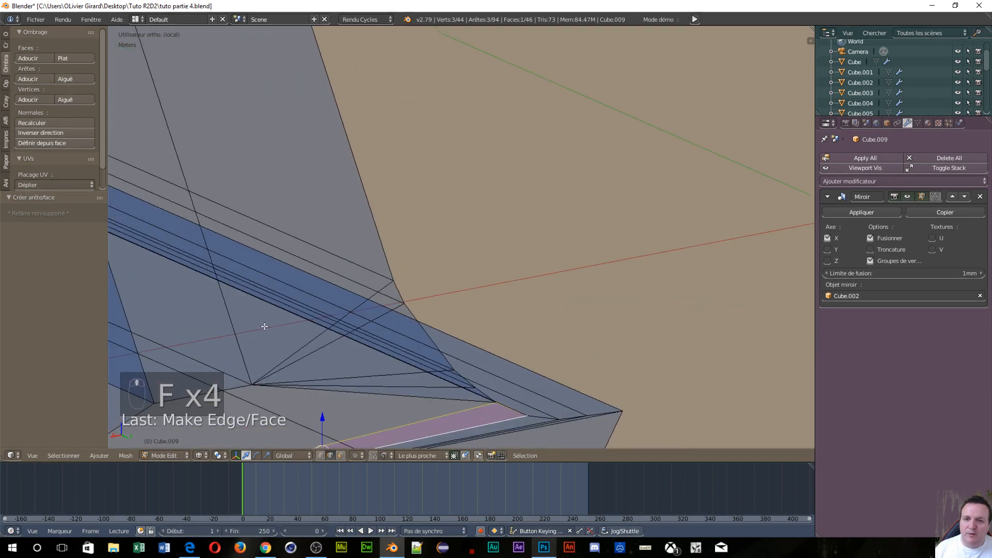
# - Close the remaining gap at the foot's tip with three triangular faces reaching the slot's bottom edge
pyautogui.rightClick(403, 403)
pyautogui.keyDown('shift'); pyautogui.rightClick(424, 421); pyautogui.keyUp('shift')
pyautogui.press('f')
pyautogui.moveTo(316, 401); pyautogui.dragTo(280, 356, button='middle')
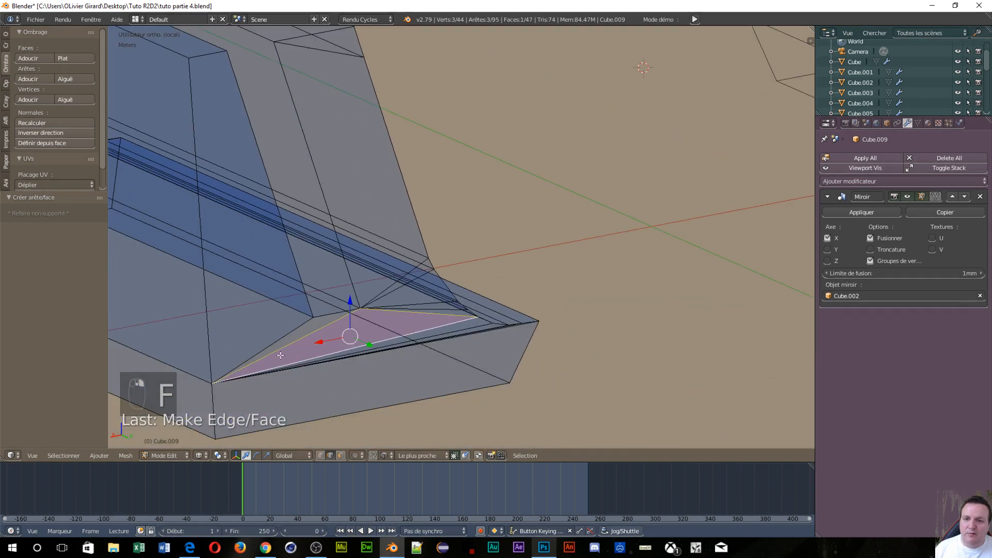
pyautogui.rightClick(324, 319)
pyautogui.press('f')
pyautogui.press('f')
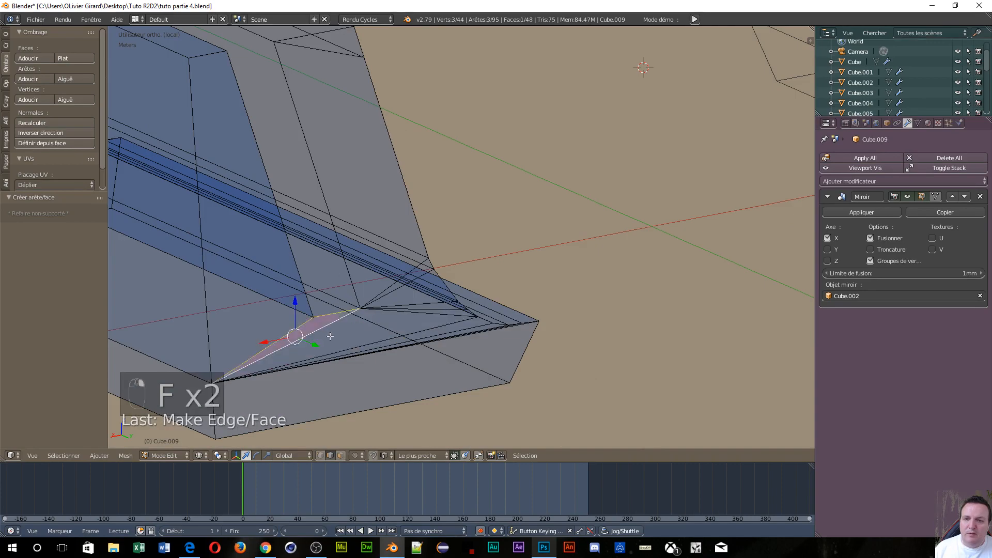
pyautogui.moveTo(329, 335); pyautogui.dragTo(503, 223, button='middle')
pyautogui.scroll(-3, 372, 345)
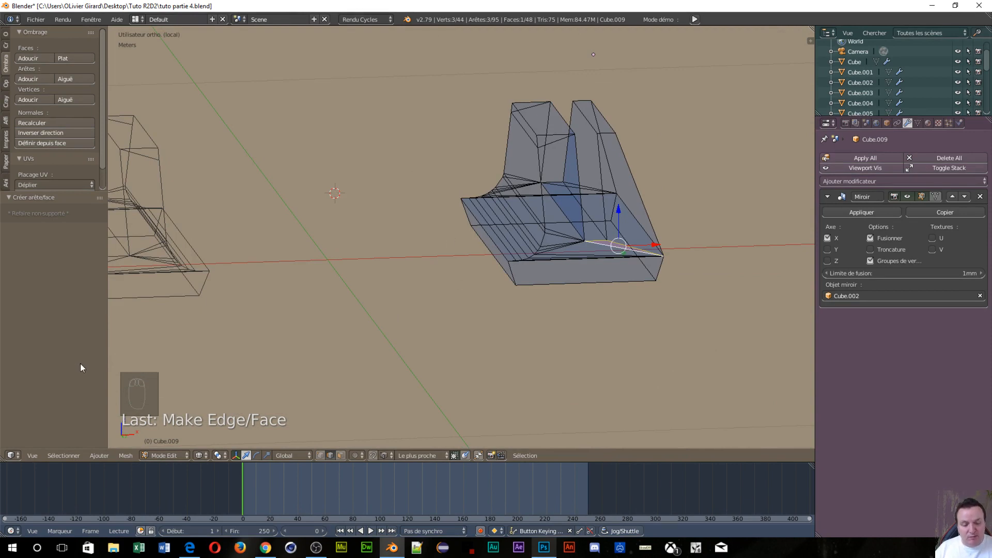
# - Leave local view and show the foot with the whole model in the orthographic right side view
pyautogui.press('KP_1')
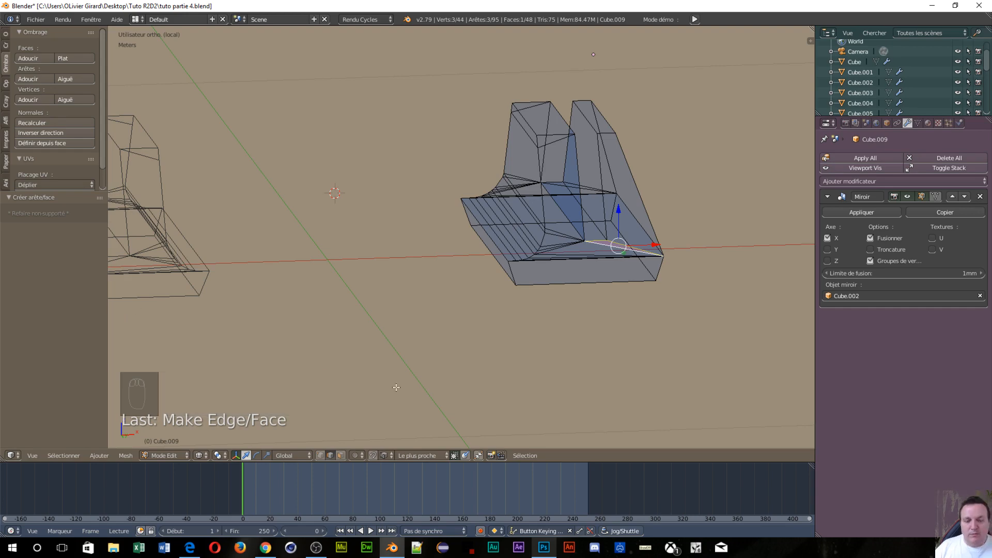
pyautogui.press('KP_1')
pyautogui.press('KP_Divide')
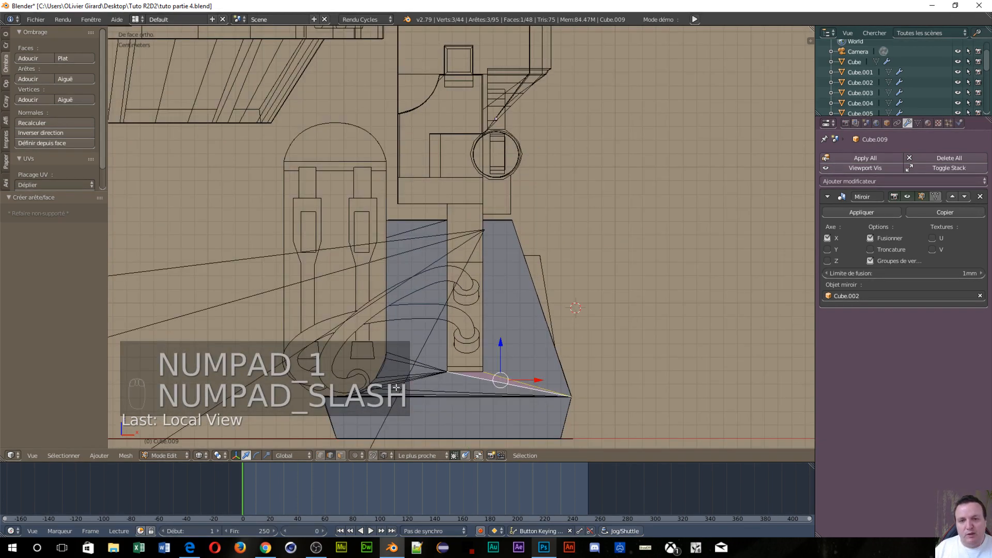
pyautogui.press('KP_3')
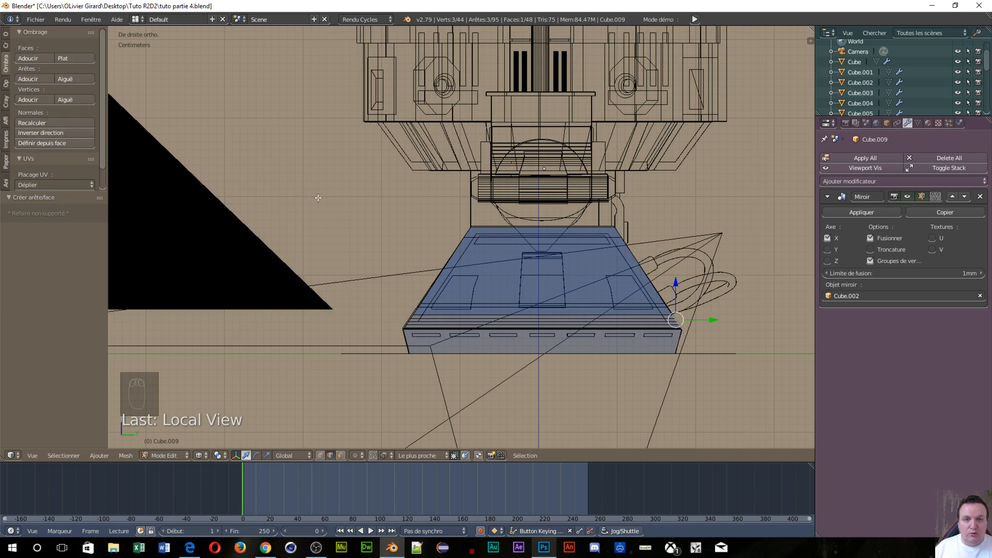
pyautogui.scroll(2, 682, 334)
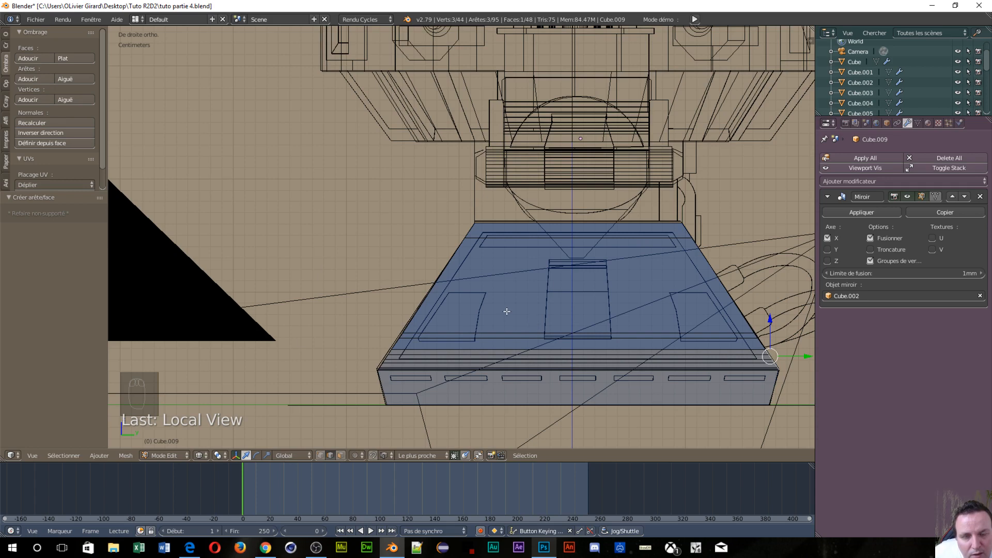
# - Examine the foot's side against the blueprint details in solid shading and return to wireframe
pyautogui.click(199, 455)
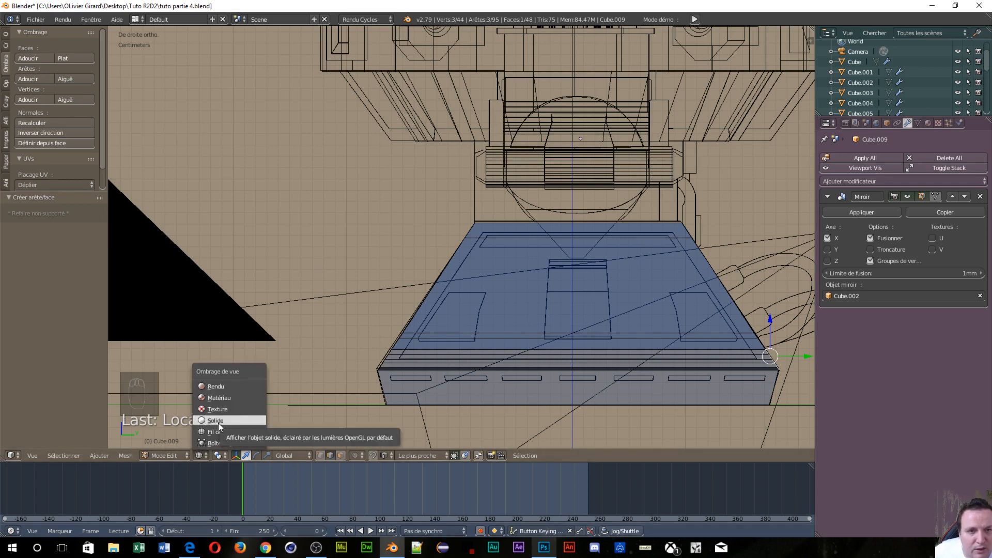
pyautogui.click(218, 423)
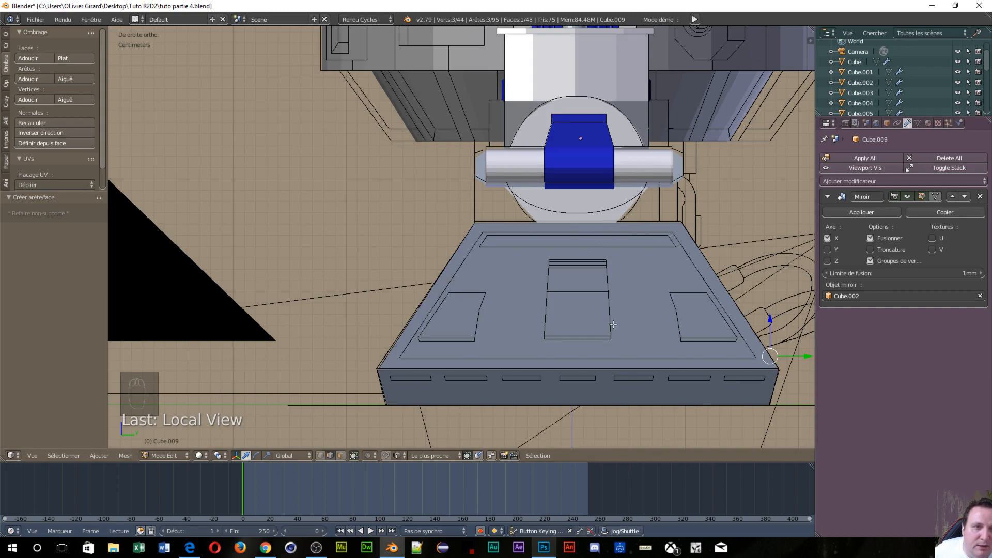
pyautogui.moveTo(613, 324); pyautogui.dragTo(718, 229, button='middle')
pyautogui.press('KP_3')
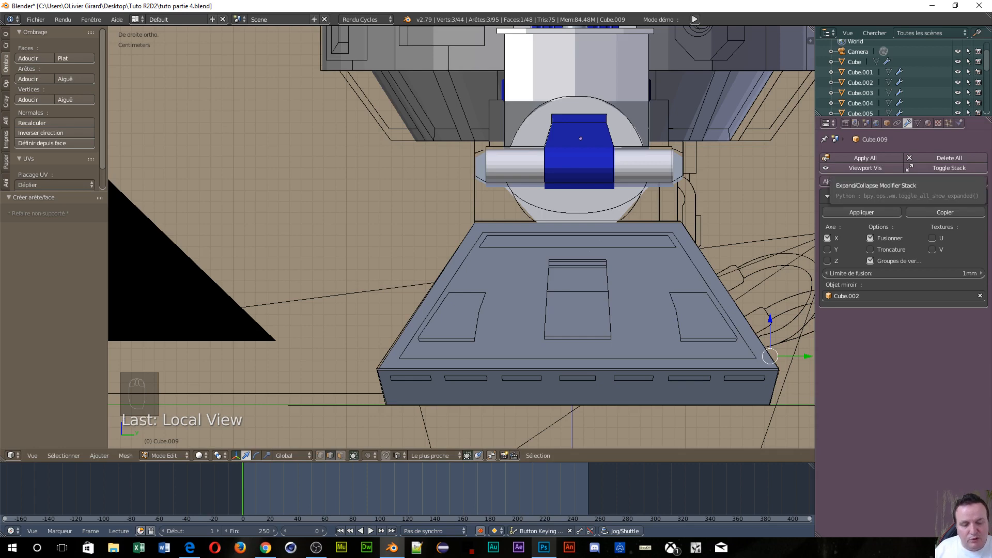
pyautogui.press('z')
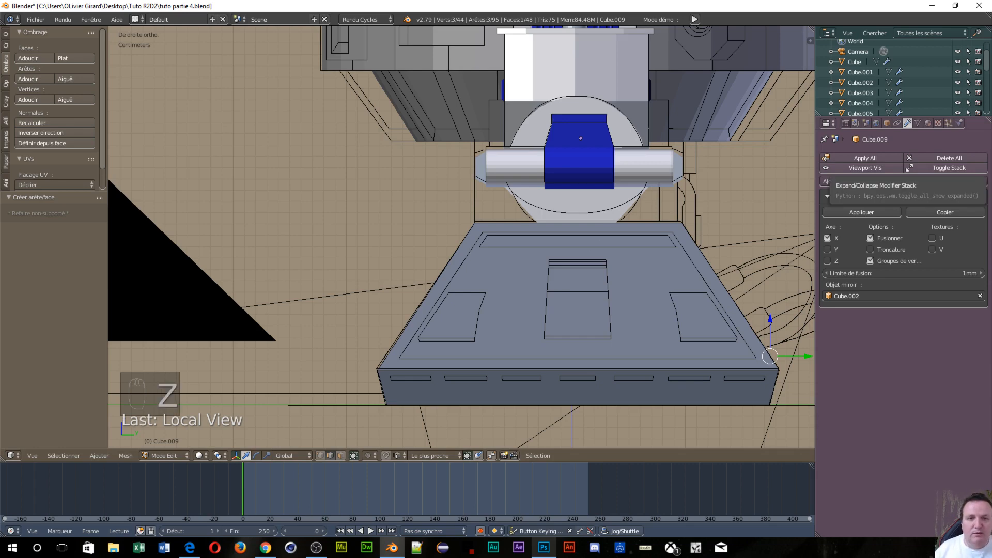
pyautogui.press('z')
pyautogui.click(424, 214)
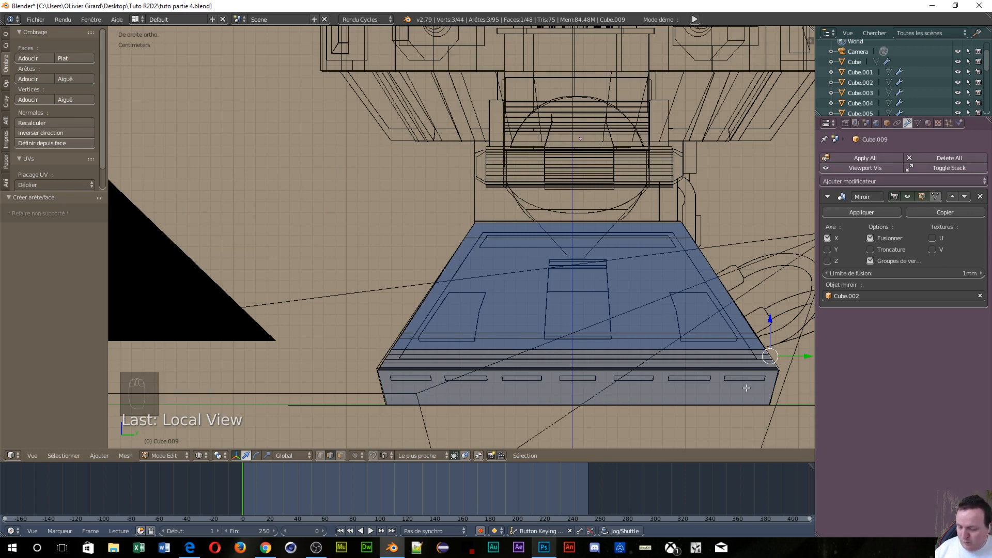
# - Add two horizontal loop cuts around the foot's base, slid with a factor of -0.200
pyautogui.hotkey('ctrl', 'r')
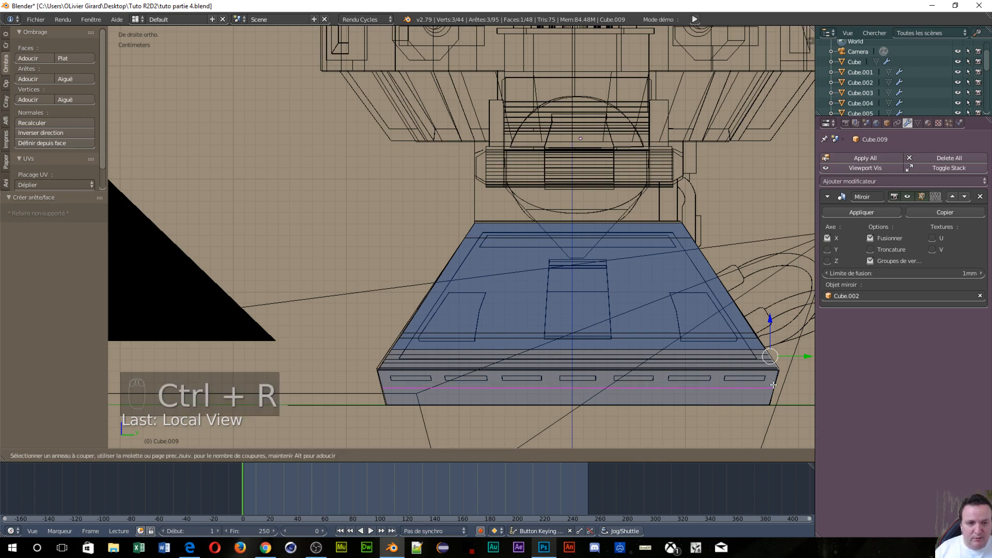
pyautogui.scroll(1, 776, 385)
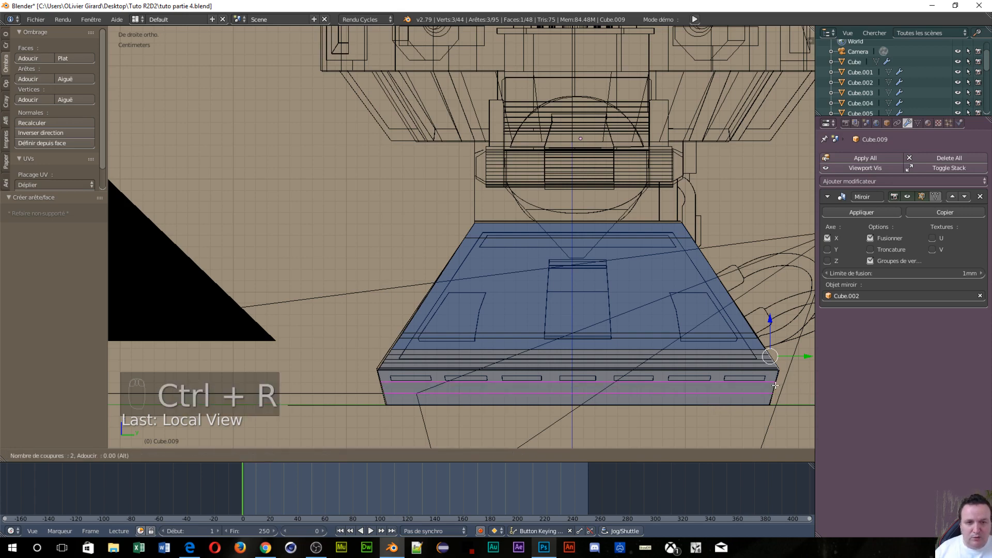
pyautogui.click(775, 384)
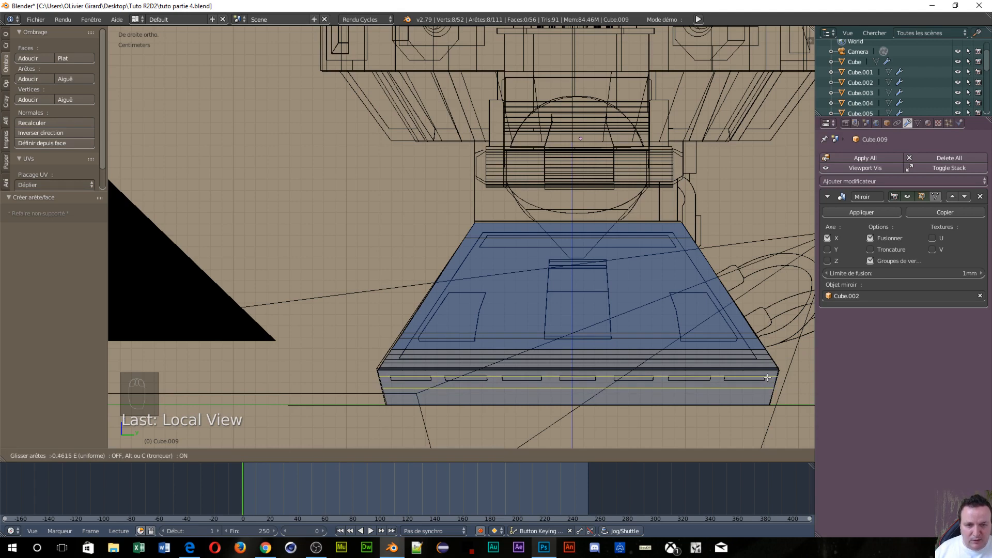
pyautogui.click(737, 373)
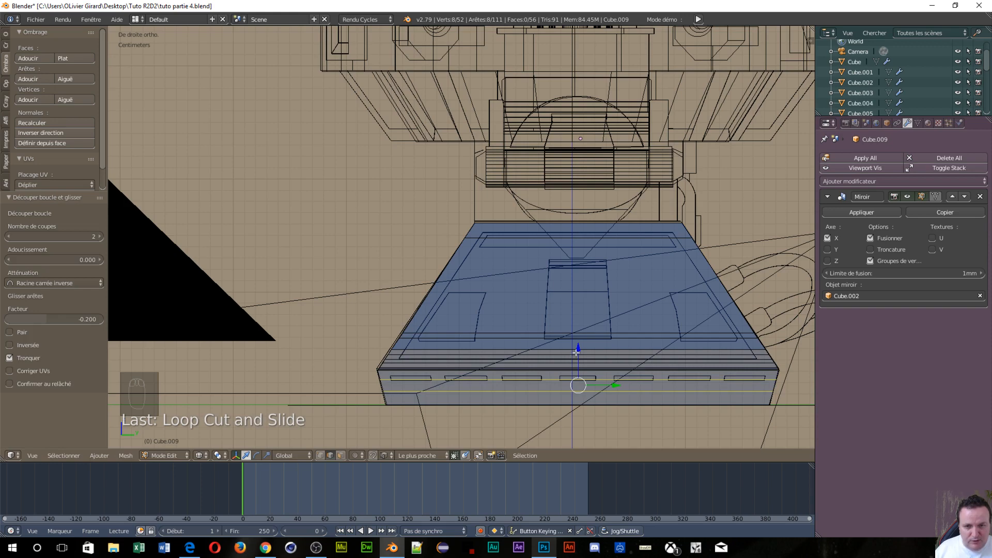
# - Try raising both new edge loops by 3.09 mm and the lower one by 6.43 mm along Z, and undo these moves
pyautogui.moveTo(577, 347); pyautogui.dragTo(635, 376)
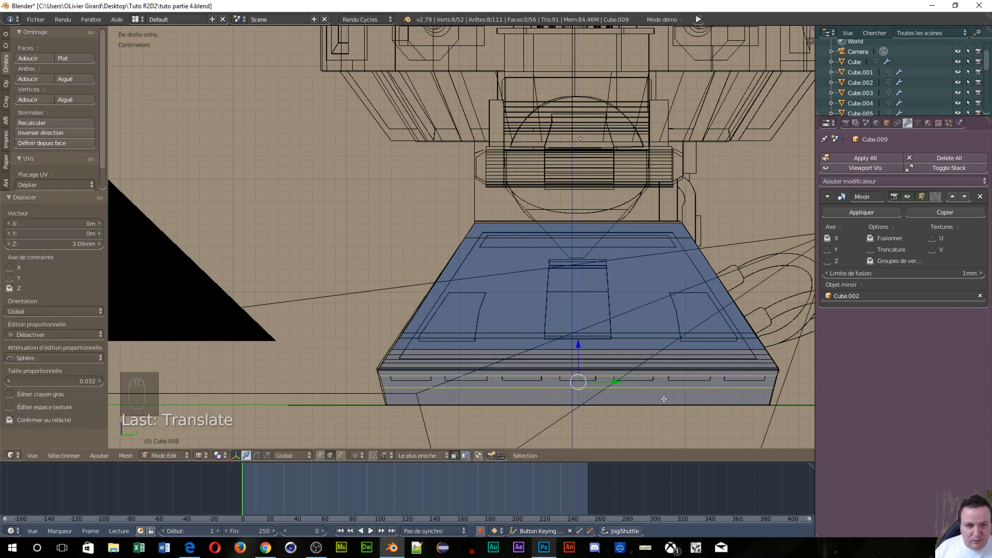
pyautogui.keyDown('alt'); pyautogui.rightClick(667, 387); pyautogui.keyUp('alt')
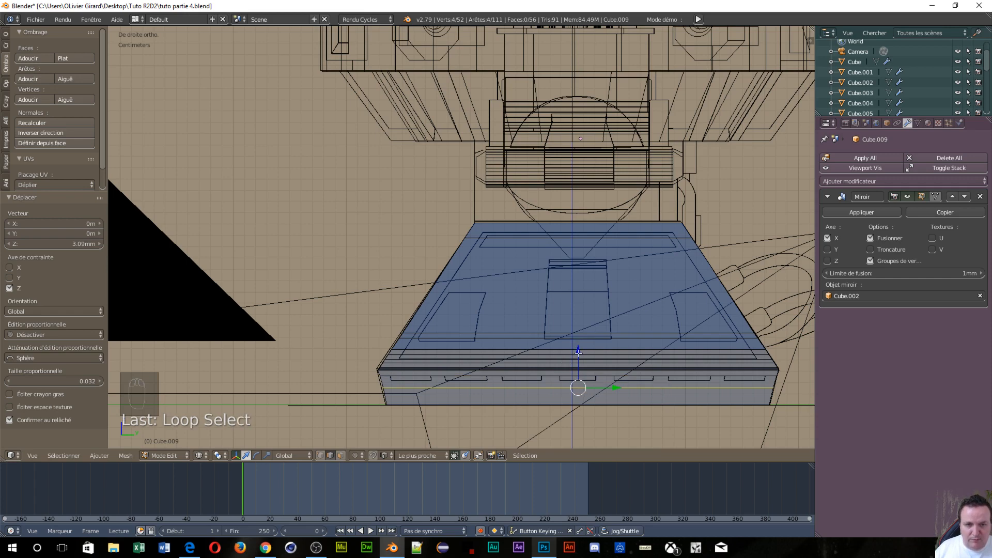
pyautogui.keyDown('ctrl'); pyautogui.moveTo(578, 354); pyautogui.dragTo(584, 383); pyautogui.keyUp('ctrl')
pyautogui.scroll(3, 489, 404)
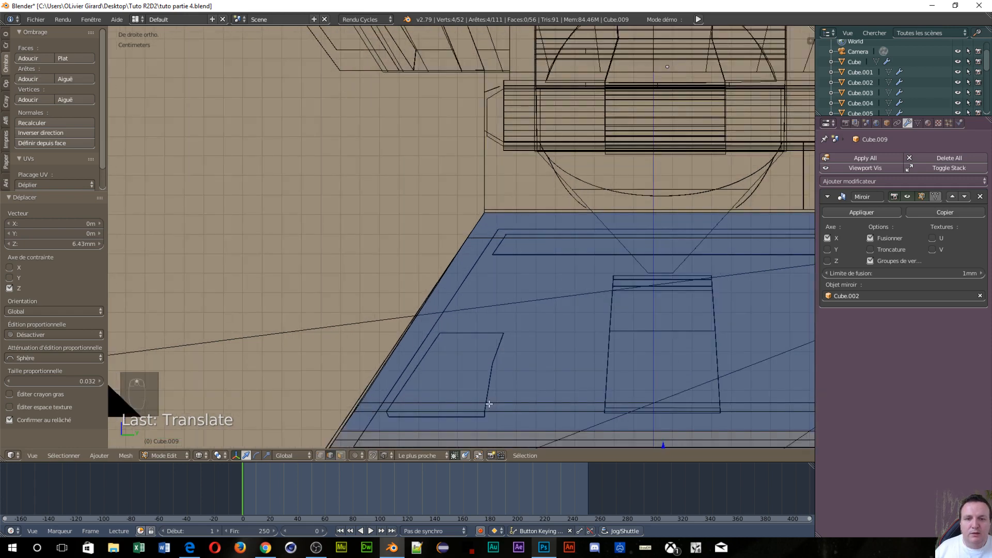
pyautogui.scroll(-3, 492, 404)
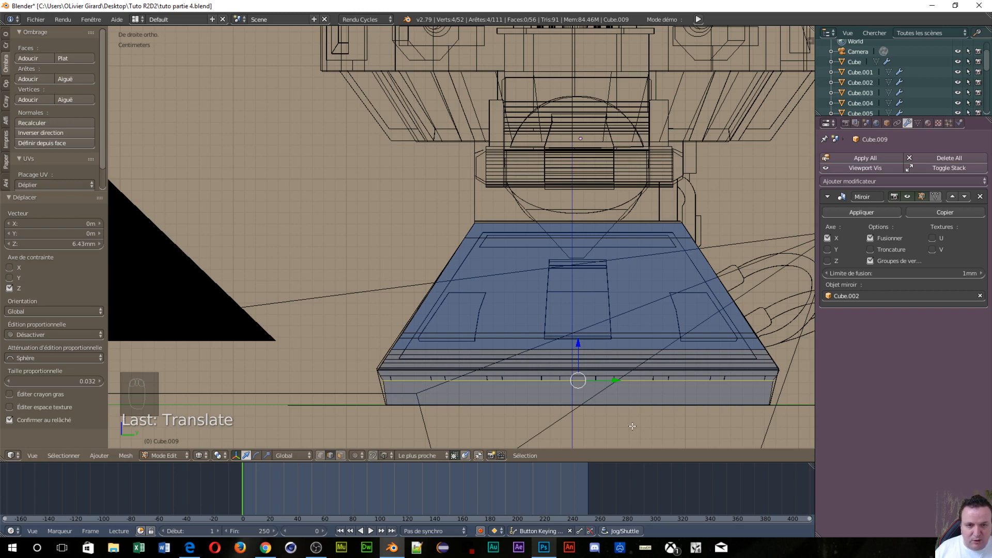
pyautogui.hotkey('ctrl', 'z')
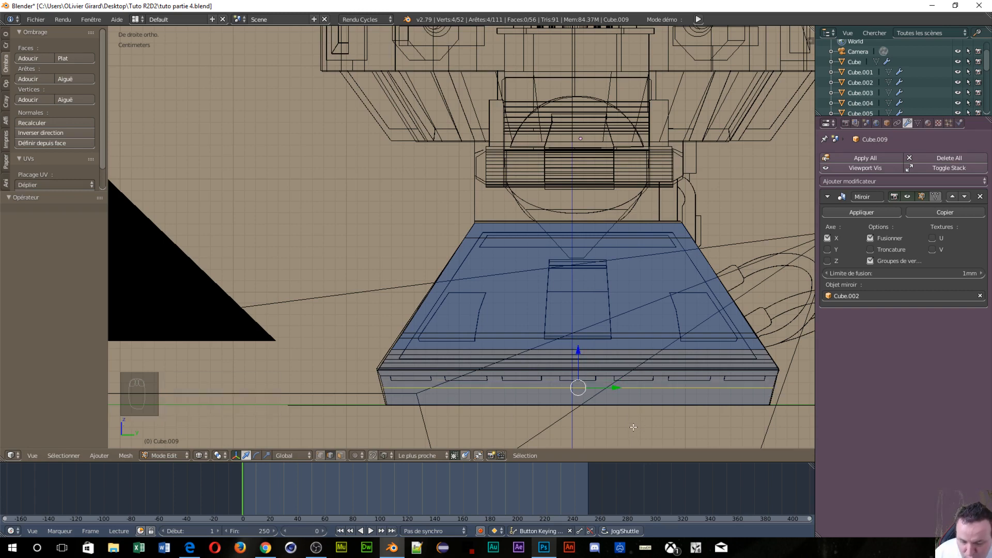
pyautogui.hotkey('ctrl', 'z')
pyautogui.hotkey('ctrl', 'z')
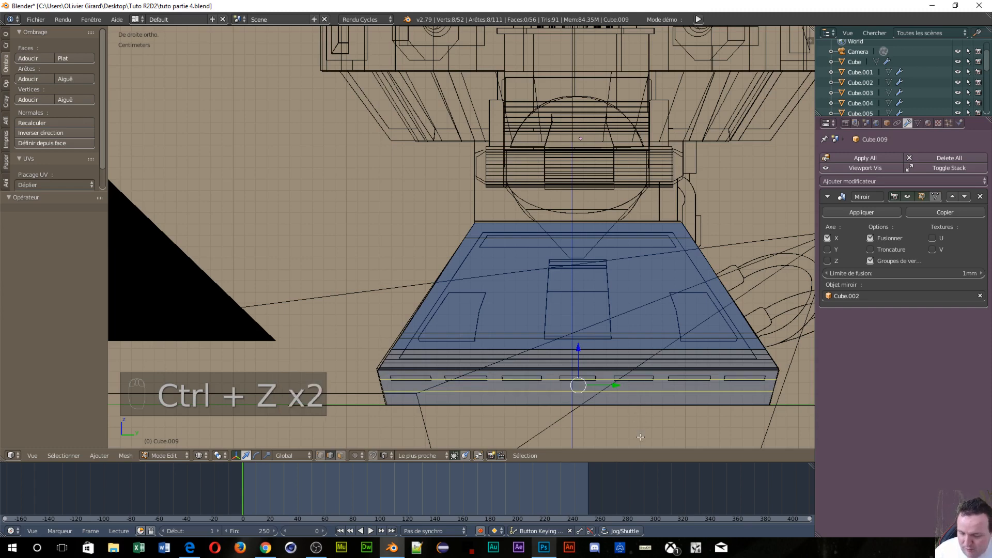
# - Edge-slide both new loops up the base's side with a factor of 0.366, placing the upper one at the top of the blueprint's vent slots
pyautogui.press('g')
pyautogui.press('g')
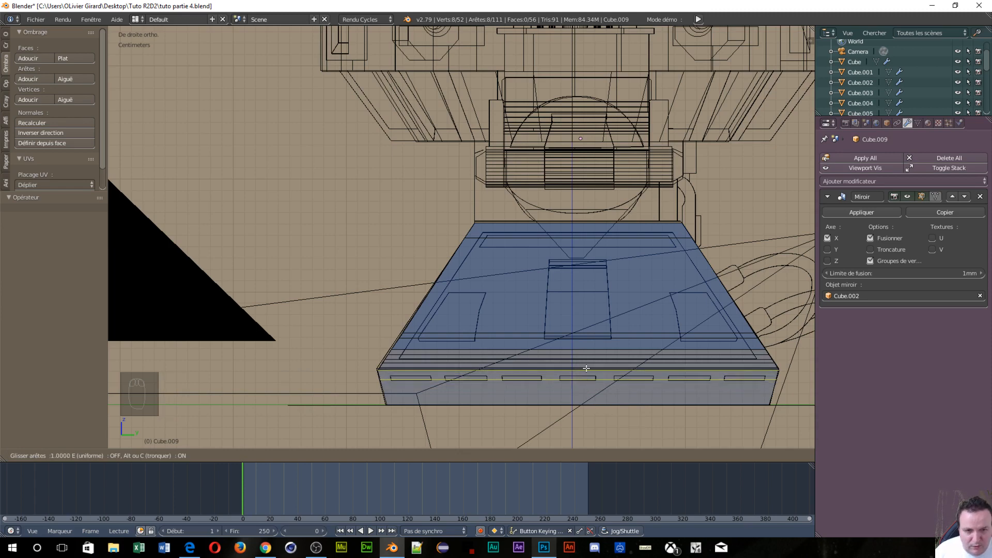
pyautogui.click(580, 410)
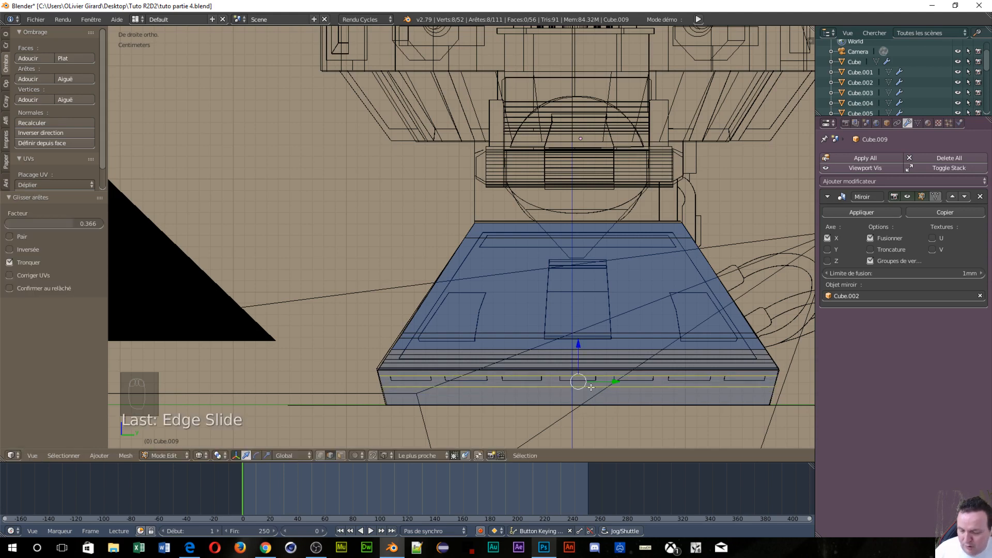
# - Edge-slide only the lower loop up to the bottom of the blueprint's vent slots with a factor of 0.592
pyautogui.keyDown('alt'); pyautogui.rightClick(591, 387); pyautogui.keyUp('alt')
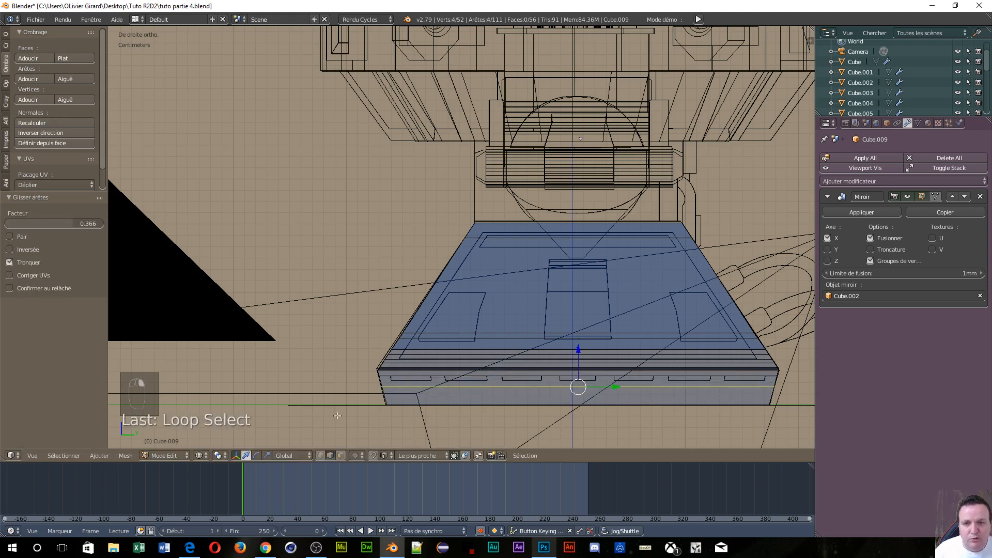
pyautogui.moveTo(577, 351); pyautogui.dragTo(577, 347)
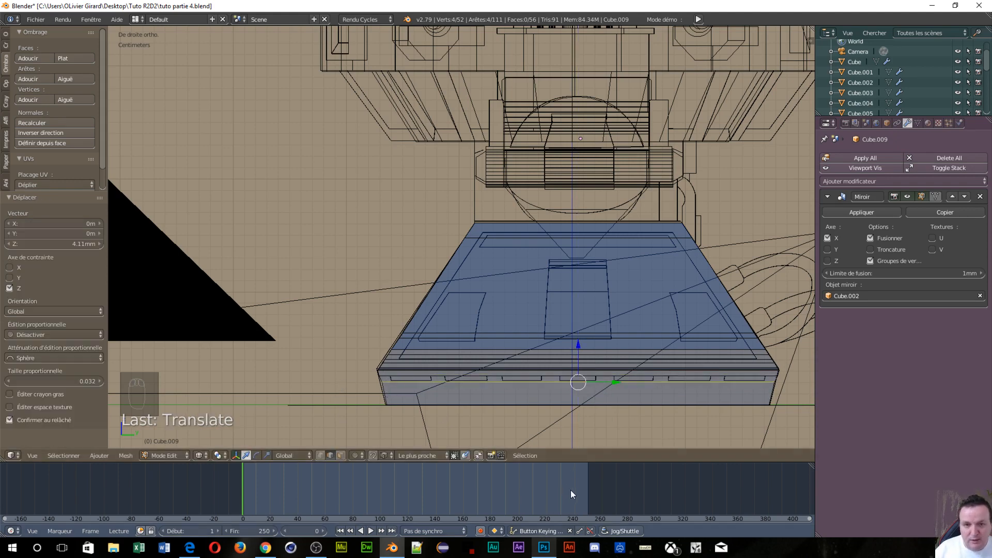
pyautogui.hotkey('ctrl', 'z')
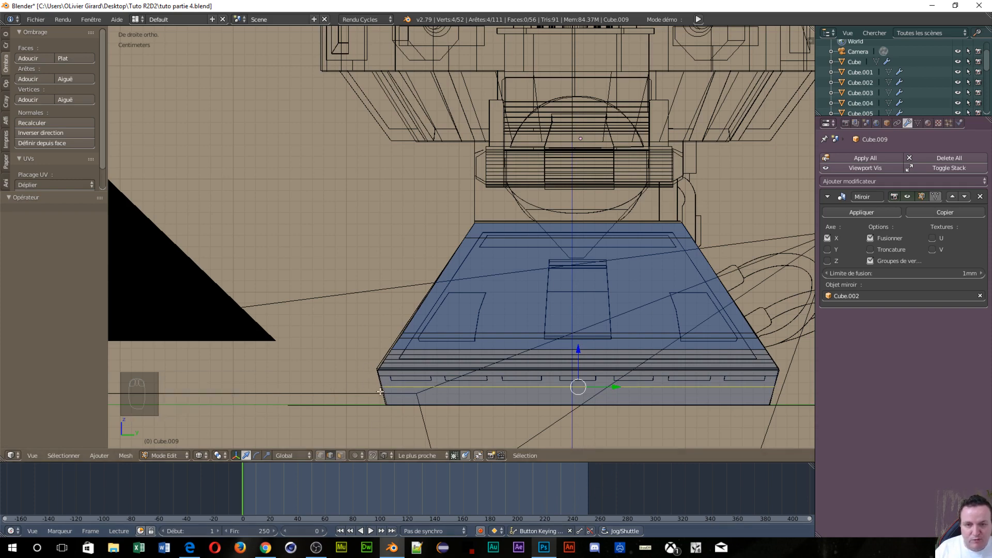
pyautogui.press('g')
pyautogui.press('g')
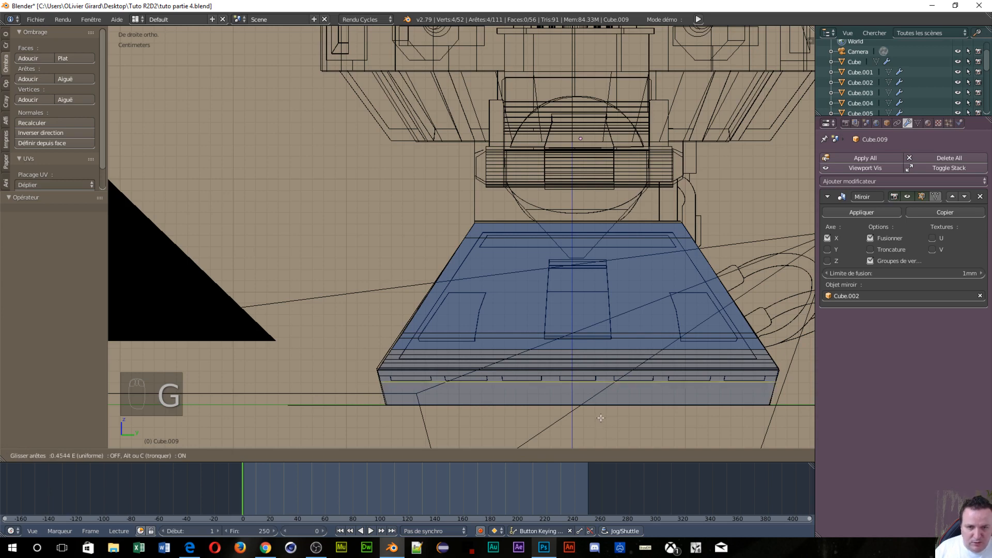
pyautogui.click(600, 416)
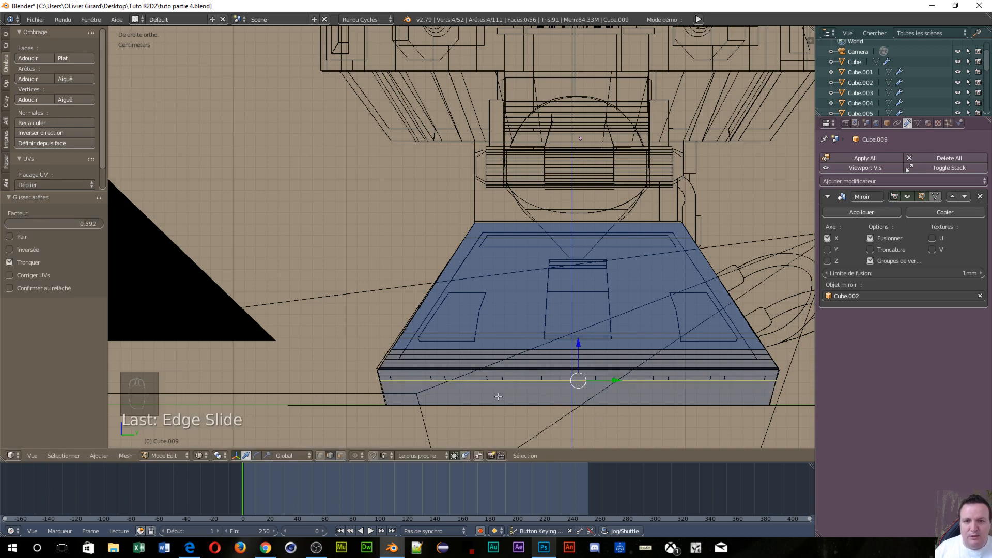
pyautogui.moveTo(441, 407); pyautogui.dragTo(568, 411, button='middle')
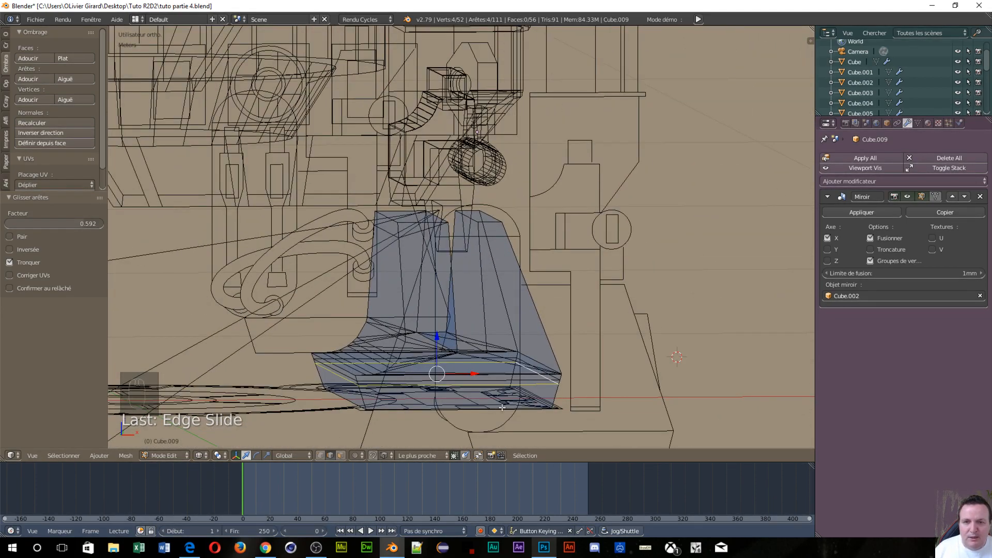
pyautogui.scroll(-1, 403, 401)
pyautogui.moveTo(525, 411); pyautogui.dragTo(465, 440, button='middle')
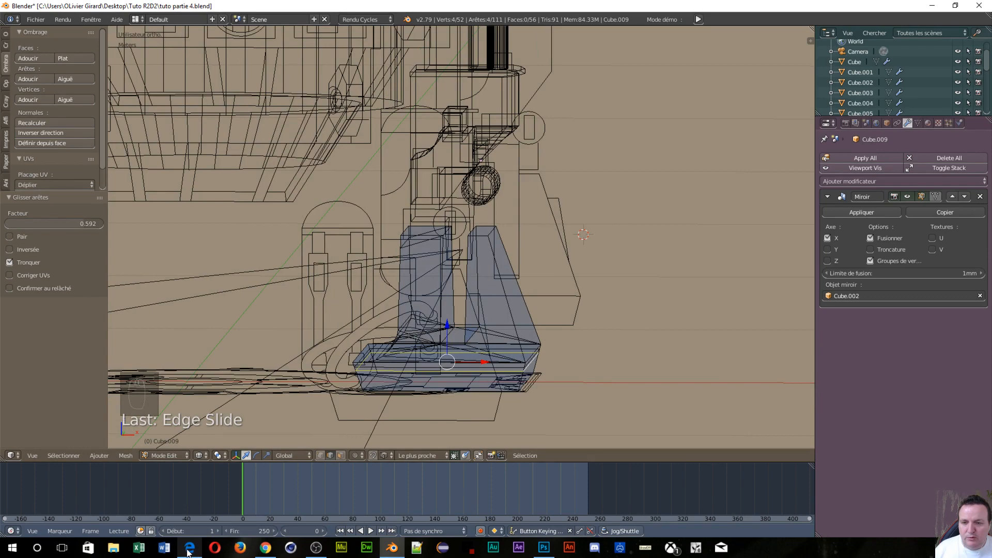
# - Switch to Firefox and search Google for "r2d2"
pyautogui.click(242, 547)
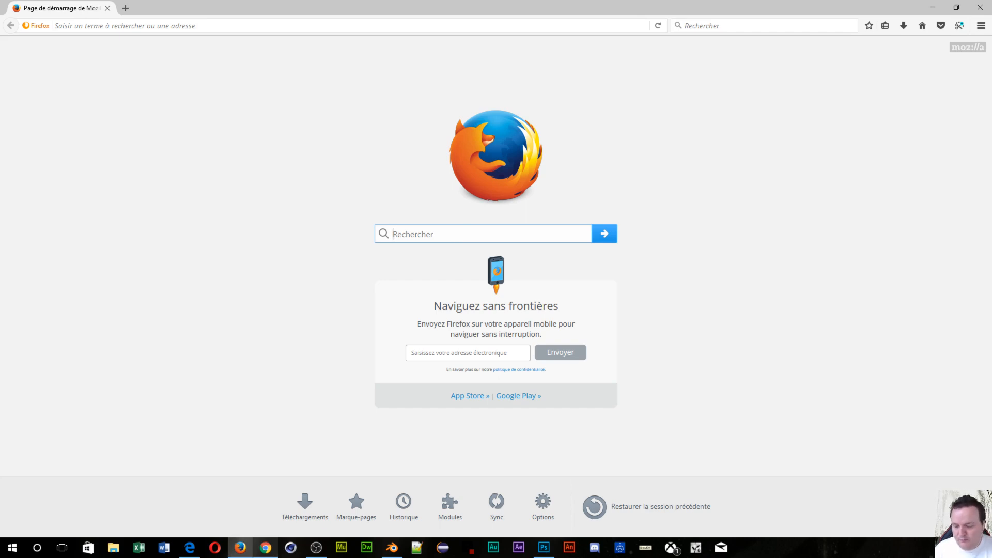
pyautogui.write('R2R2')
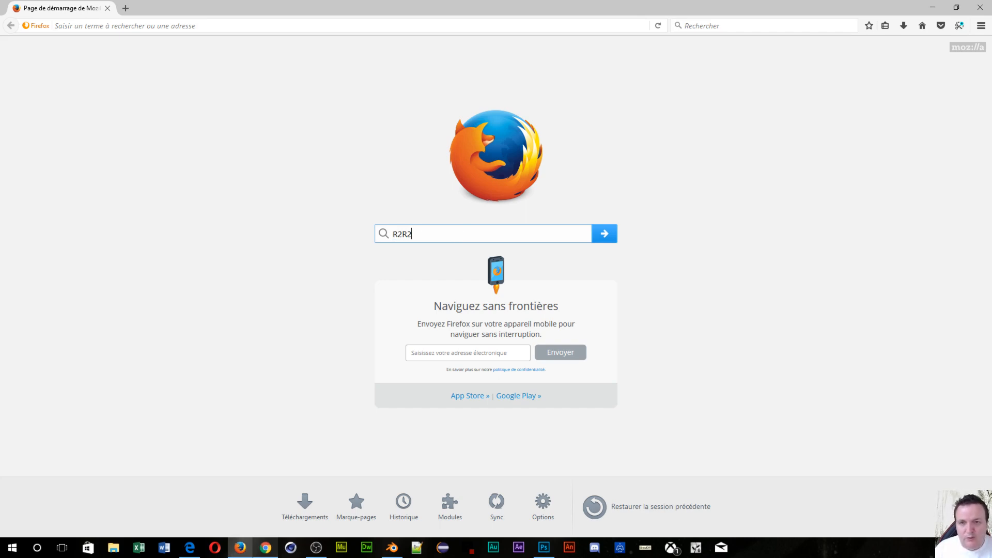
pyautogui.press('BackSpace')
pyautogui.press('BackSpace')
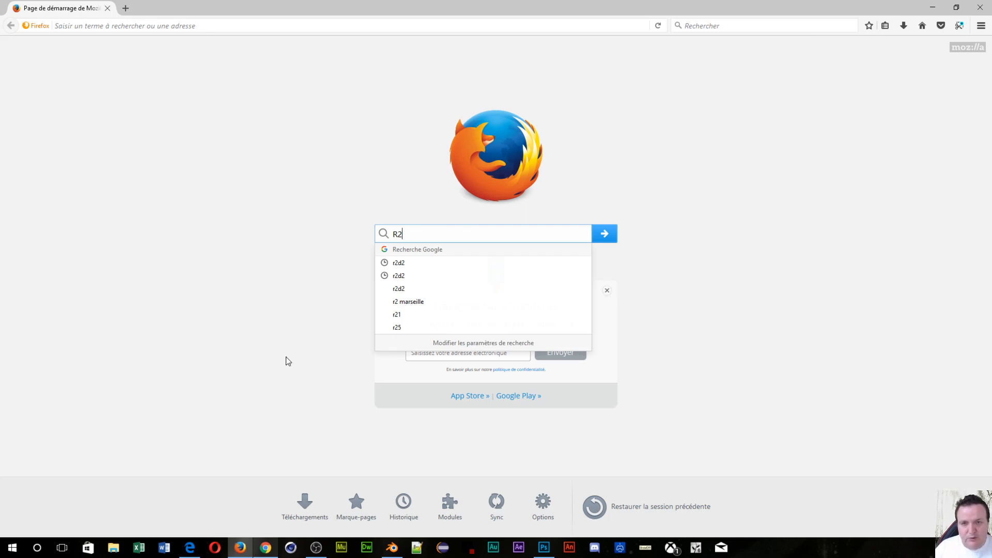
pyautogui.click(422, 268)
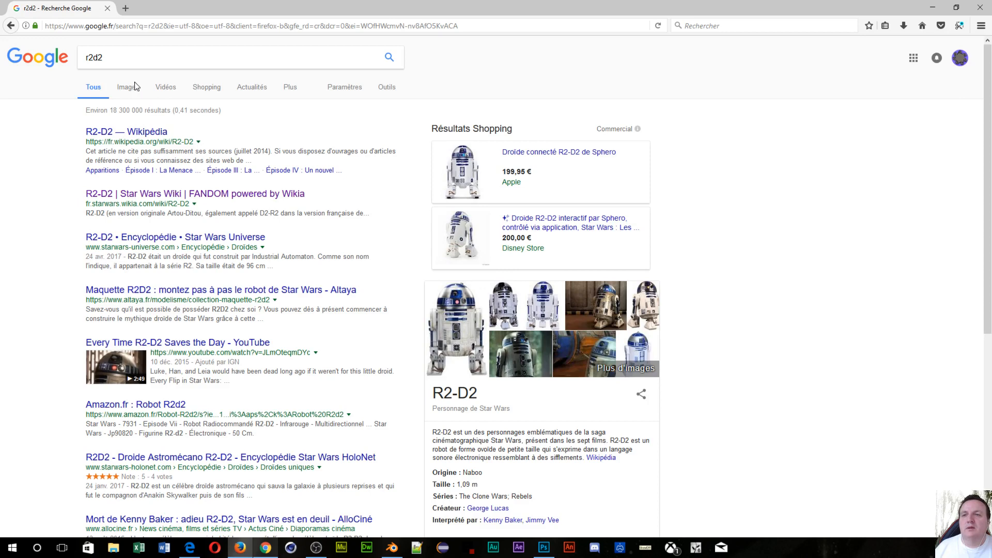
# - Open the full-size Star Wars Wiki picture of R2-D2 from the Google image results and examine the feet at full zoom
pyautogui.click(132, 87)
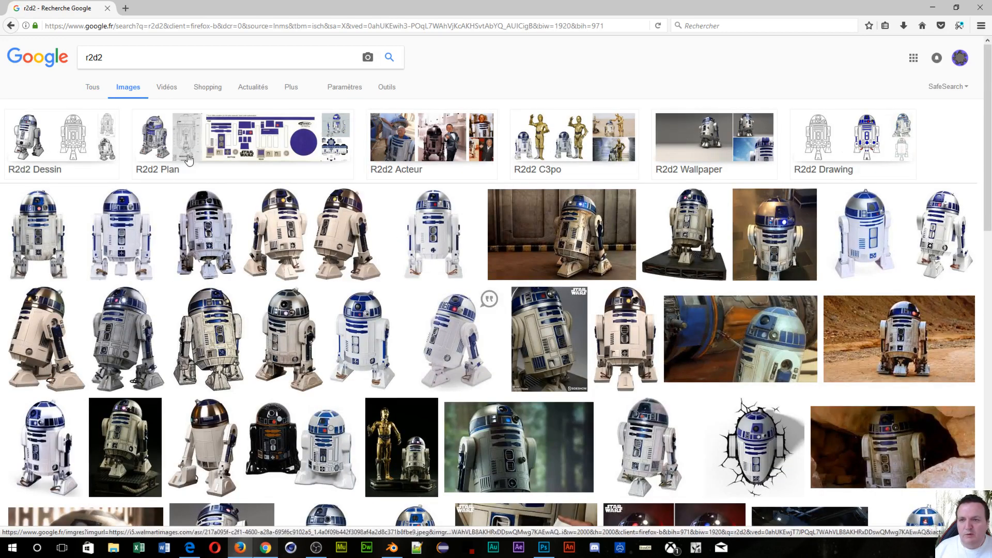
pyautogui.click(194, 344)
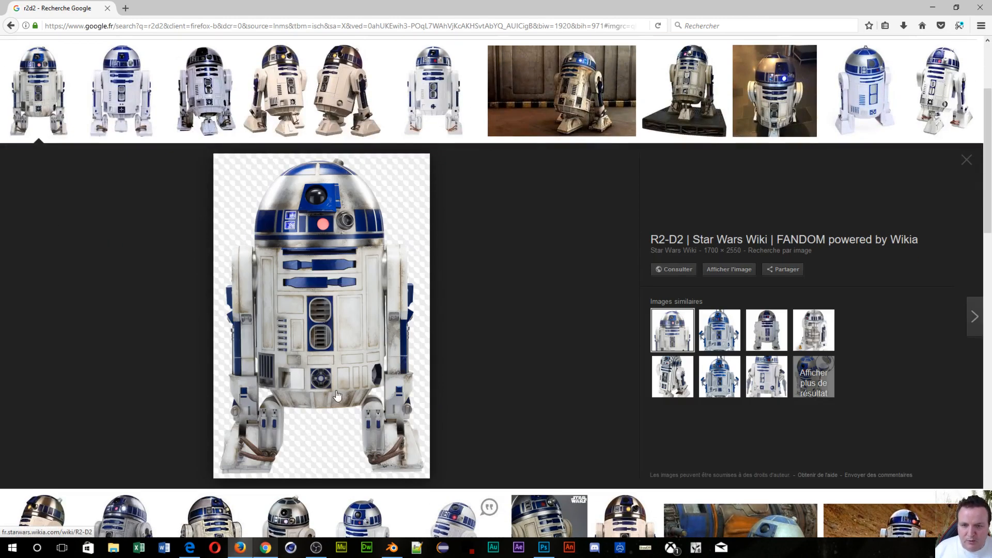
pyautogui.scroll(3, 325, 377)
pyautogui.scroll(-3, 325, 378)
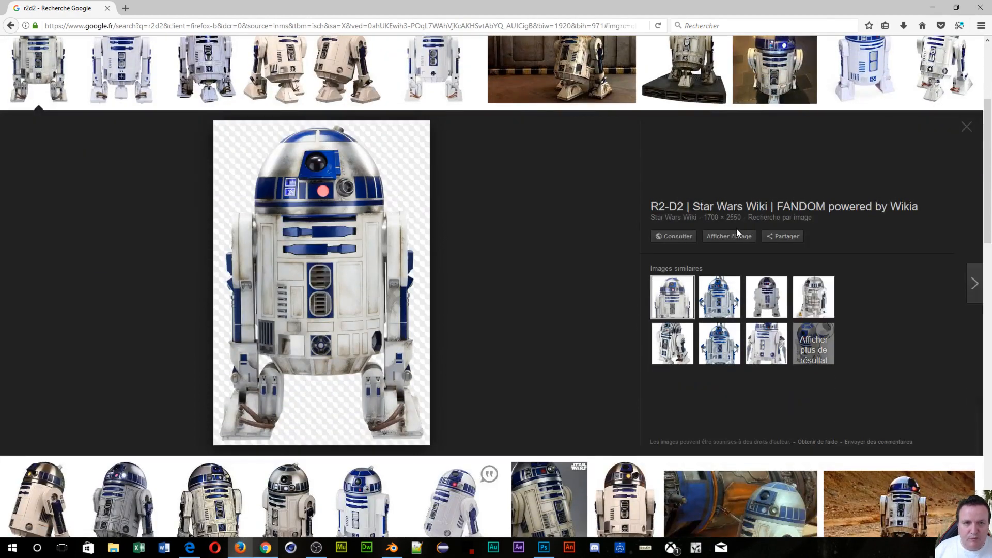
pyautogui.click(737, 232)
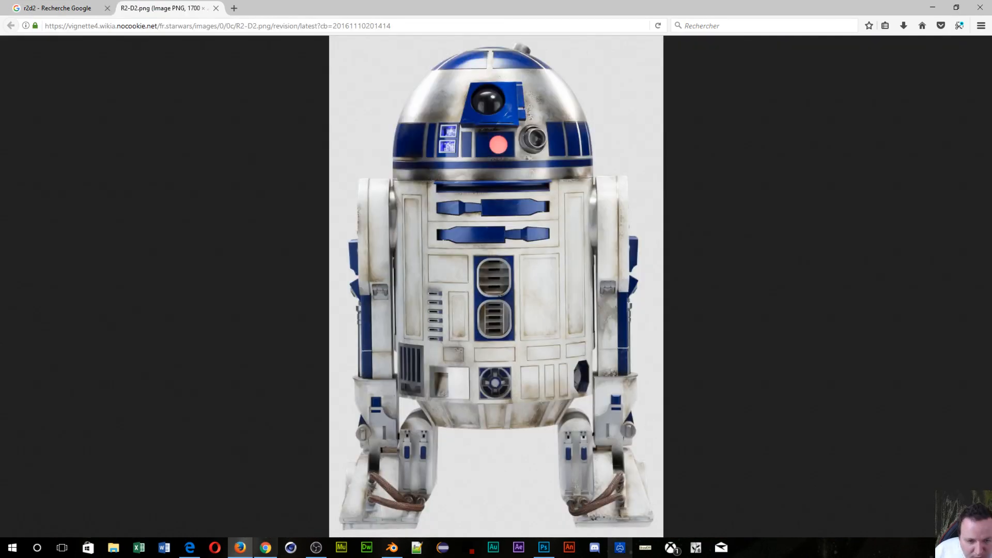
pyautogui.click(626, 512)
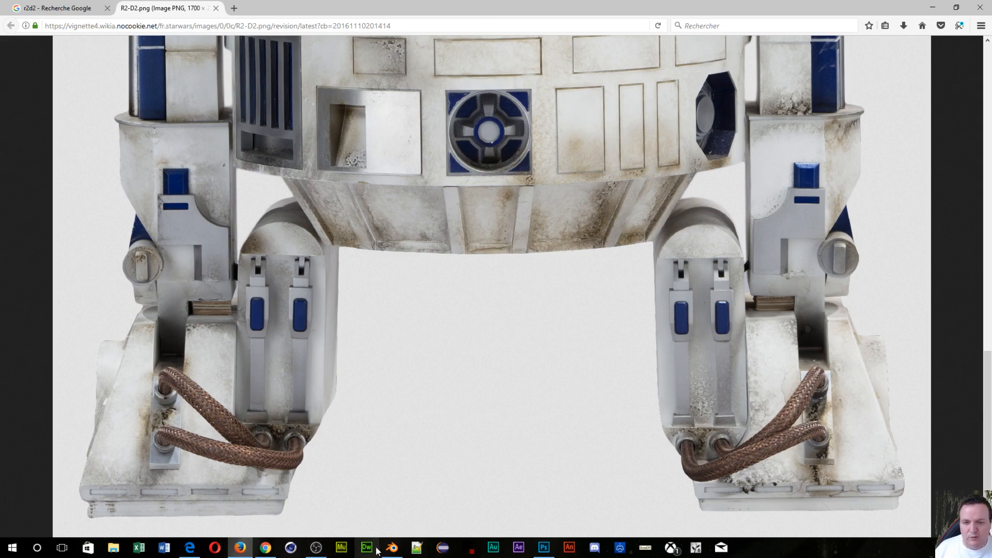
# - Switch back to Blender and examine the vent slots along the foot base in the right orthographic view
pyautogui.click(392, 547)
pyautogui.press('KP_3')
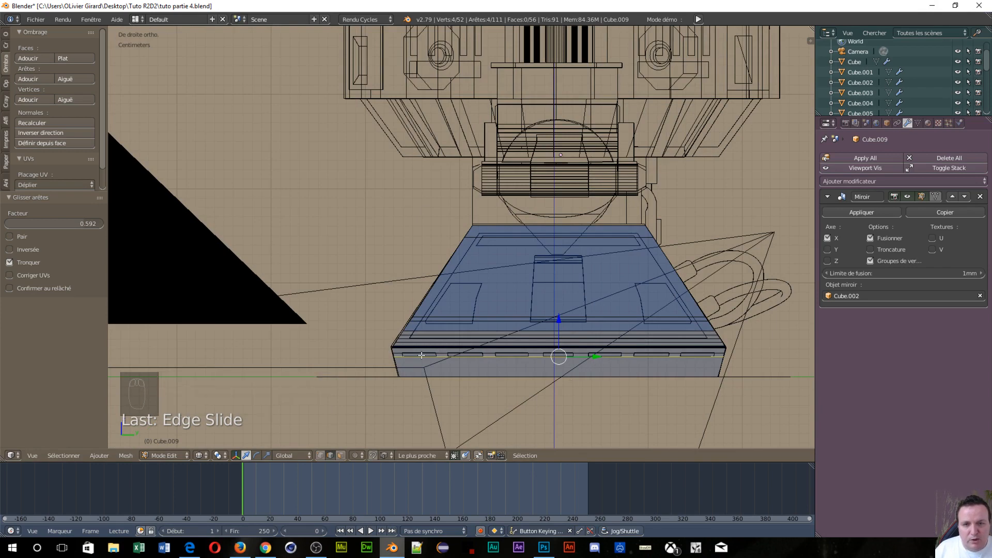
pyautogui.scroll(4, 501, 370)
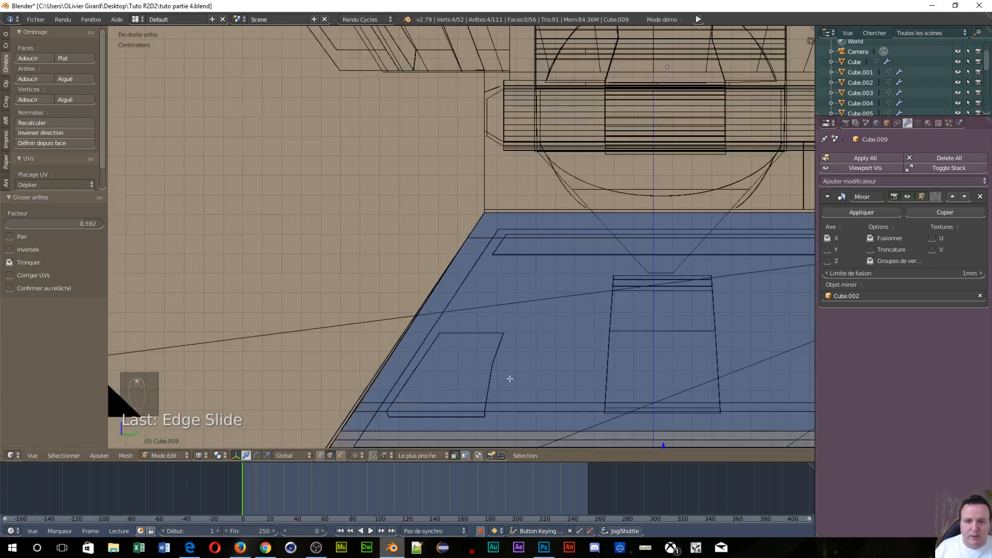
pyautogui.keyDown('shift'); pyautogui.moveTo(518, 365); pyautogui.dragTo(519, 161, button='middle'); pyautogui.keyUp('shift')
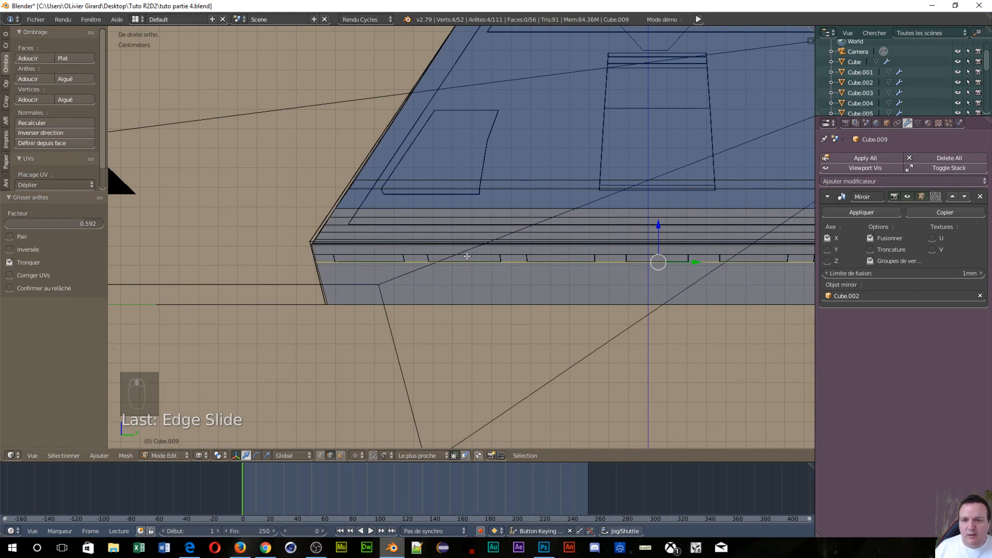
pyautogui.scroll(-1, 559, 269)
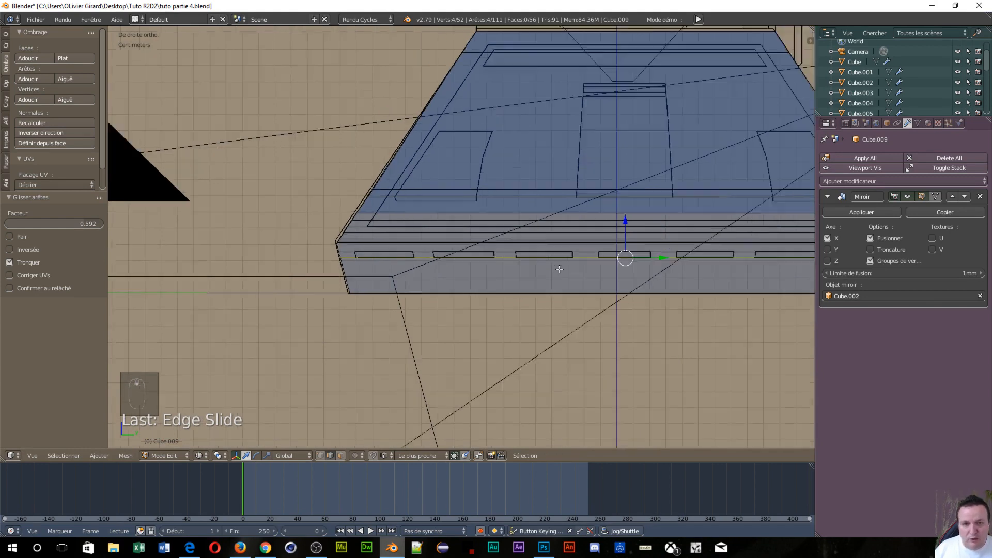
pyautogui.scroll(-2, 687, 263)
pyautogui.scroll(2, 699, 279)
pyautogui.scroll(-1, 701, 279)
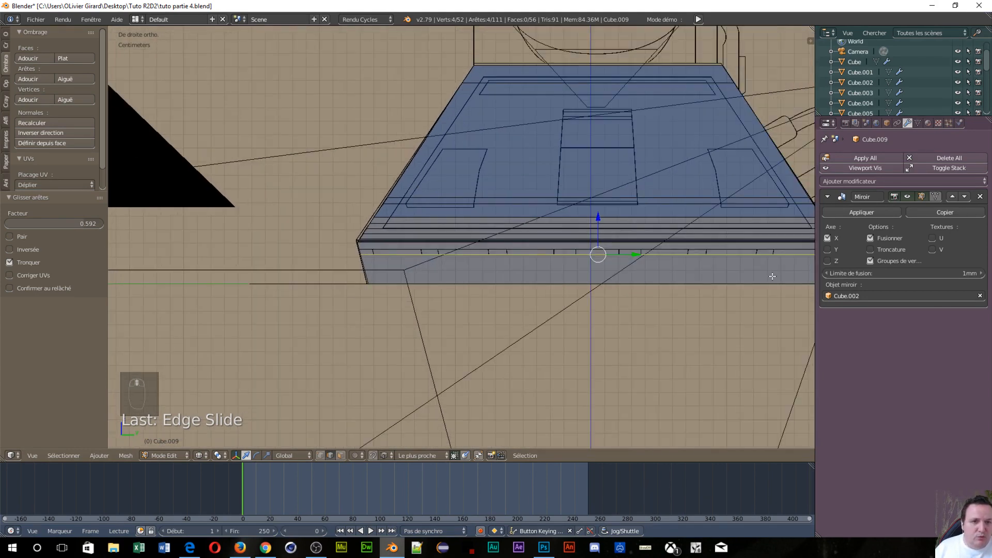
pyautogui.scroll(-1, 771, 276)
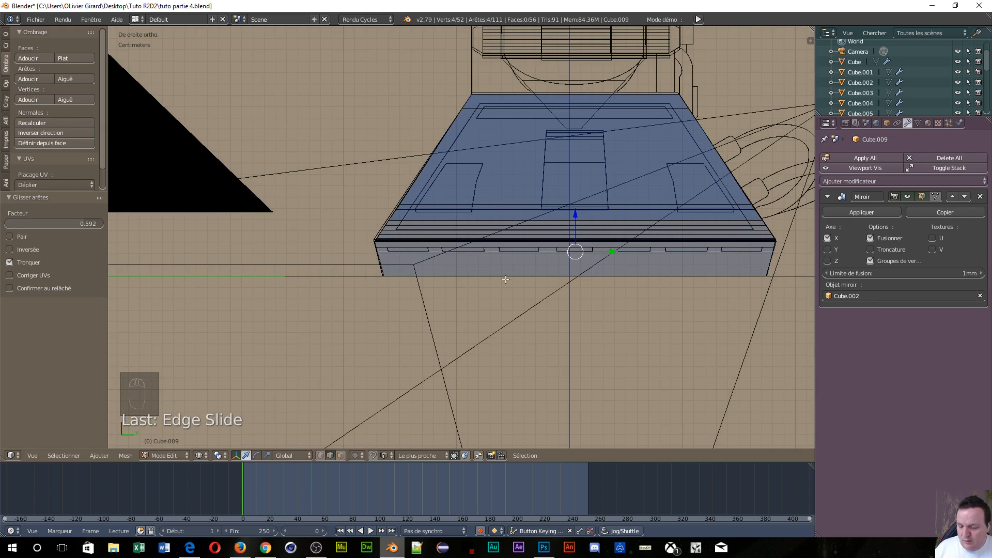
pyautogui.scroll(-1, 388, 312)
pyautogui.scroll(3, 605, 322)
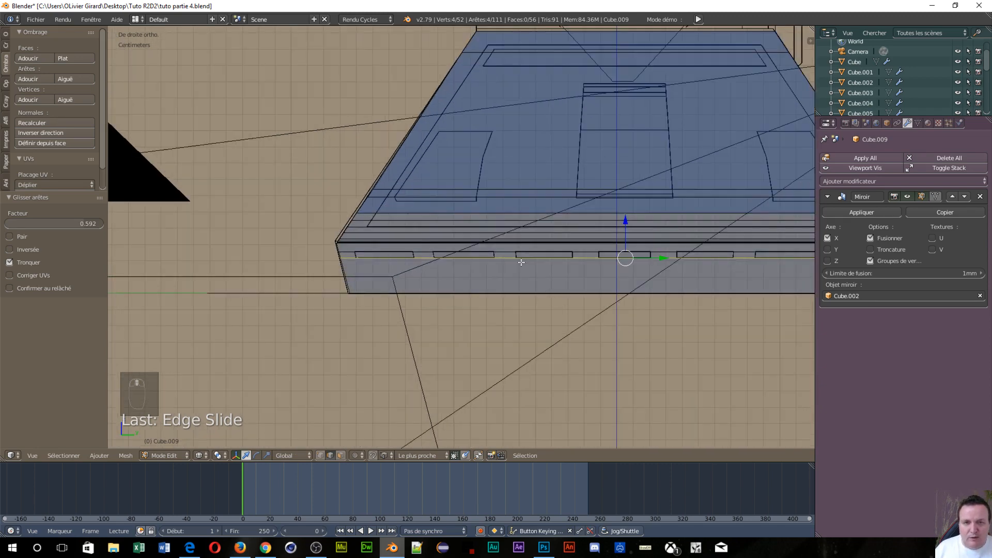
# - Select the edge along the bottom of the vent slots on the base's side and set solid viewport shading in right view
pyautogui.moveTo(520, 268); pyautogui.dragTo(540, 270, button='middle')
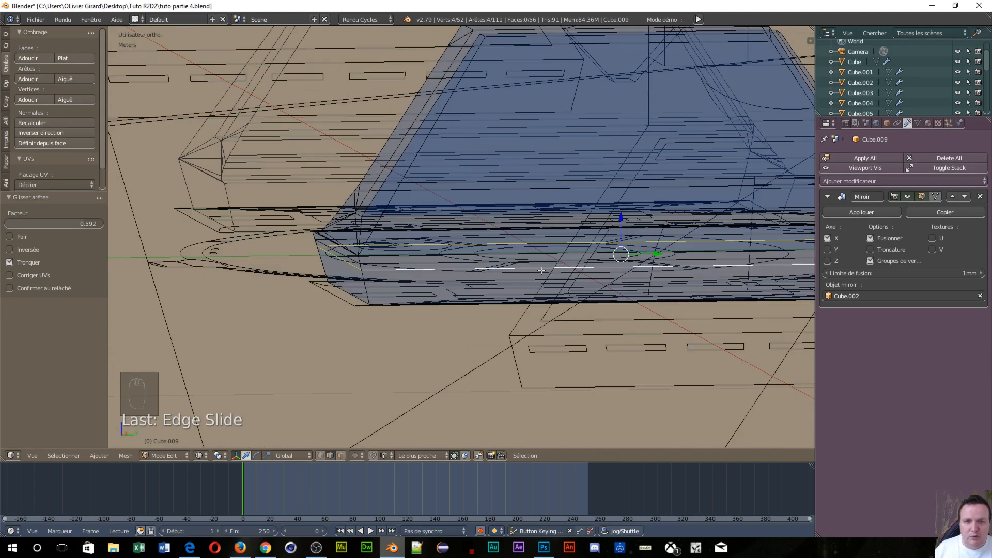
pyautogui.rightClick(582, 267)
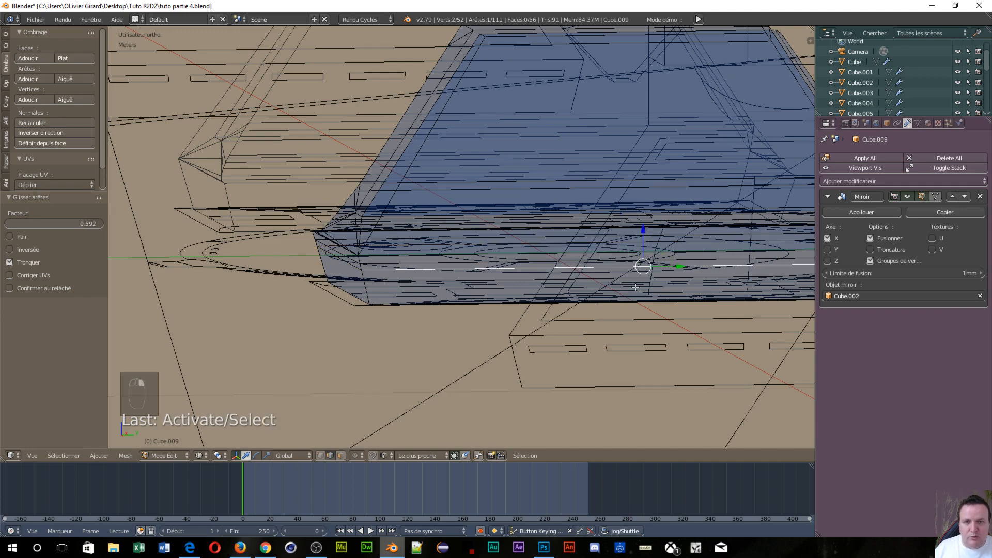
pyautogui.moveTo(635, 287); pyautogui.dragTo(624, 274, button='middle')
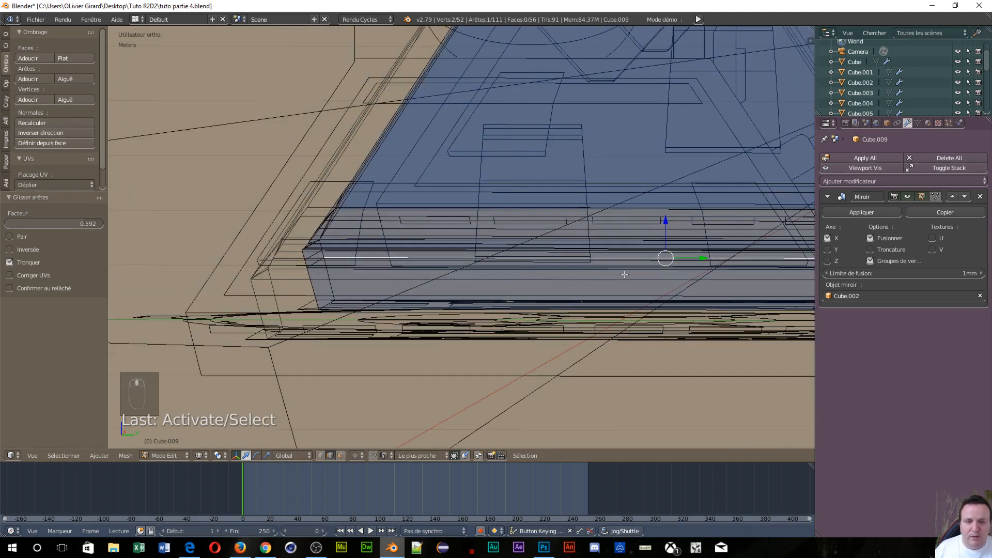
pyautogui.scroll(-2, 557, 191)
pyautogui.press('KP_3')
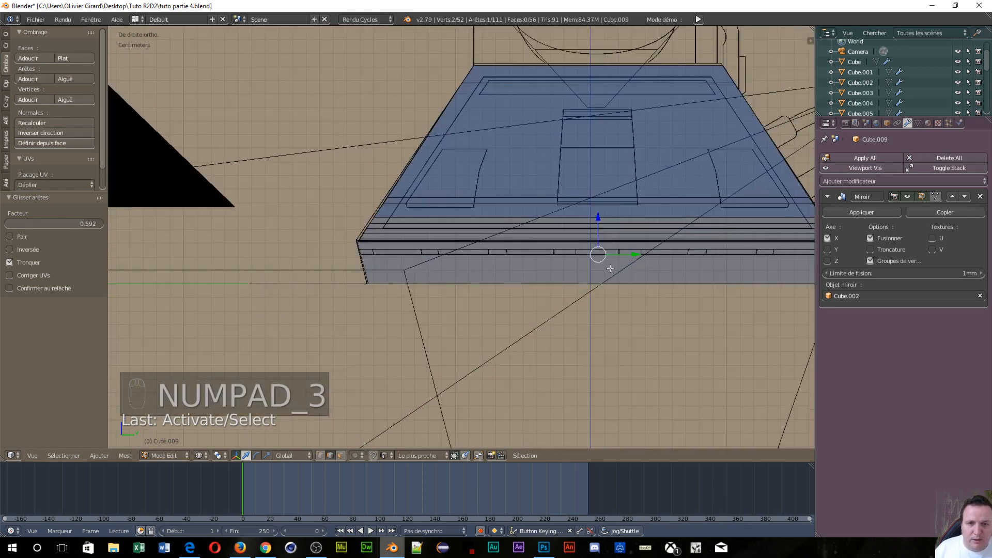
pyautogui.press('z')
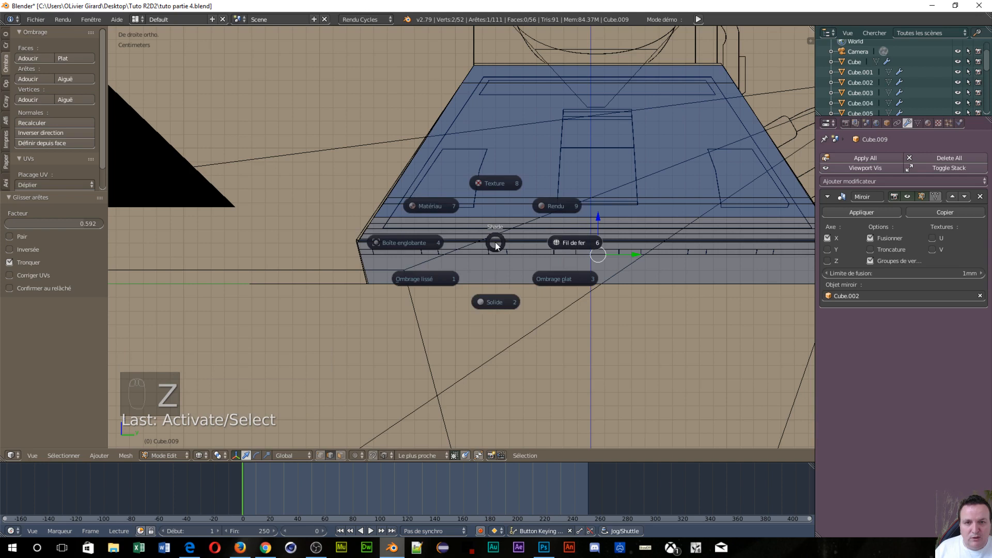
pyautogui.click(497, 302)
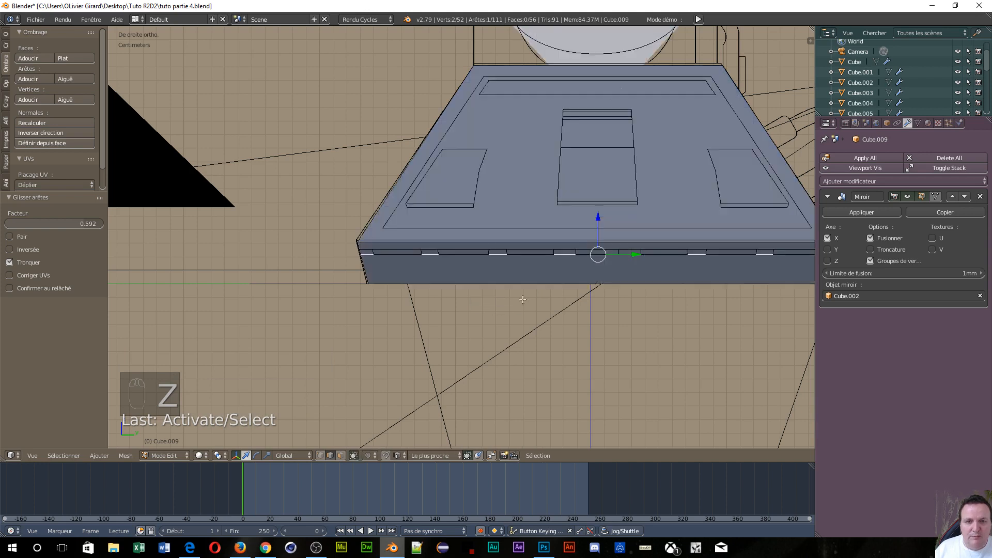
# - Add the edge along the top of the vent slots to the selection and subdivide both edges with 14 cuts
pyautogui.keyDown('shift'); pyautogui.rightClick(575, 249); pyautogui.keyUp('shift')
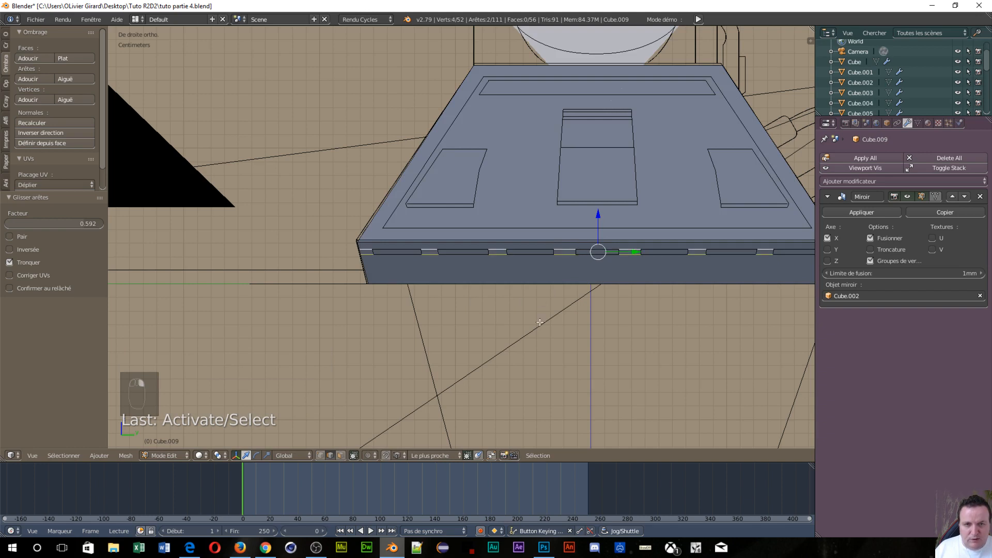
pyautogui.scroll(4, 516, 313)
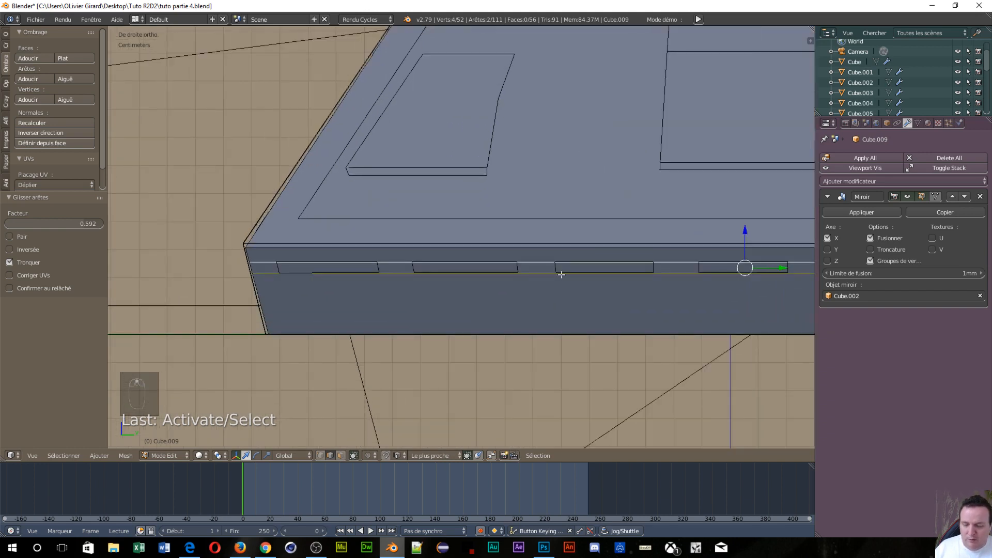
pyautogui.press('w')
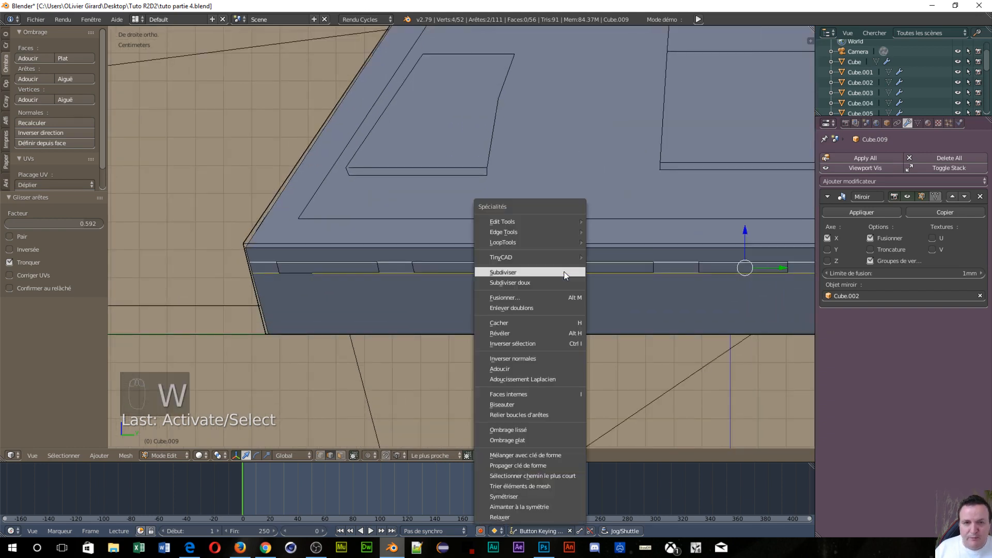
pyautogui.click(564, 269)
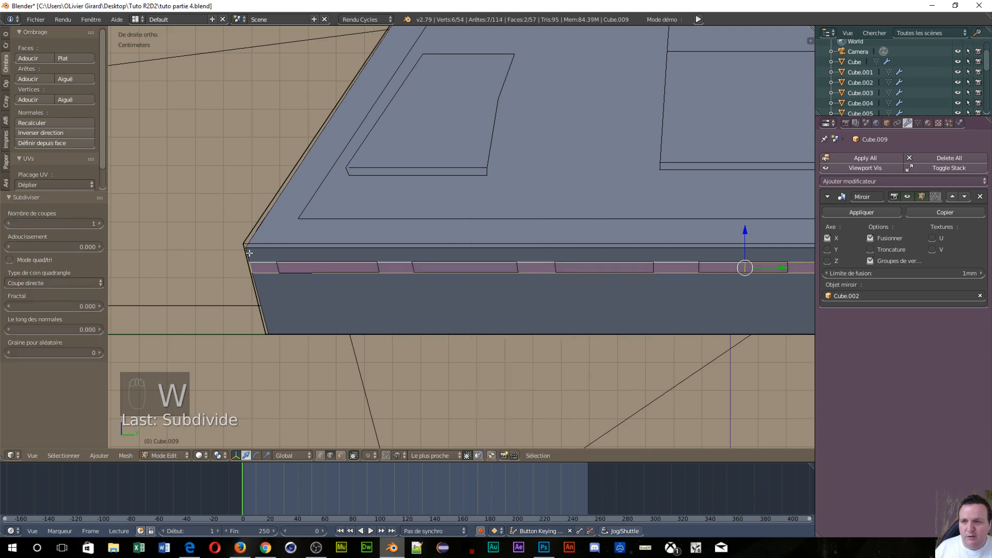
pyautogui.click(57, 222)
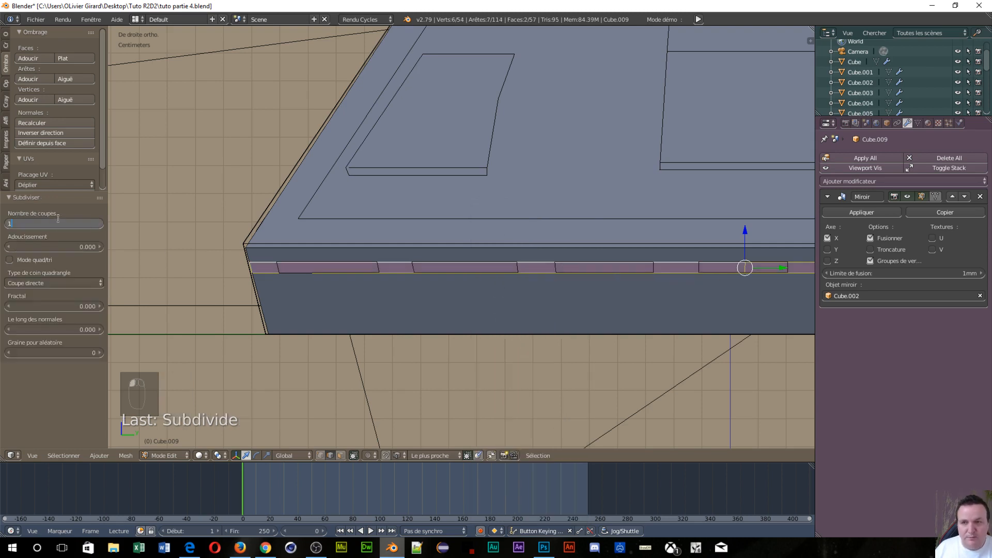
pyautogui.write('14')
pyautogui.press('Return')
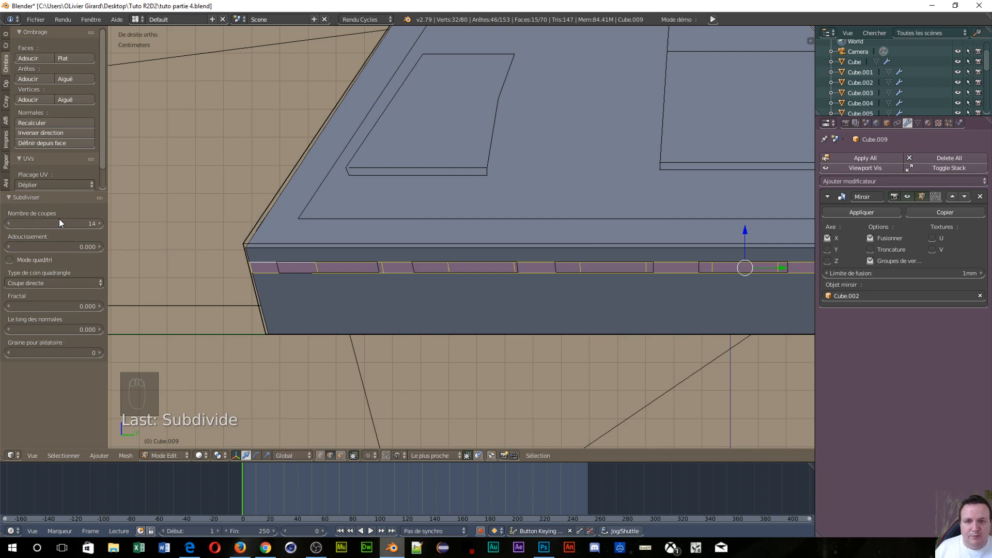
# - Edge-slide the first two vertical cuts onto the two ends of the first vent slot, with factors -0.594 and -0.042
pyautogui.rightClick(317, 268)
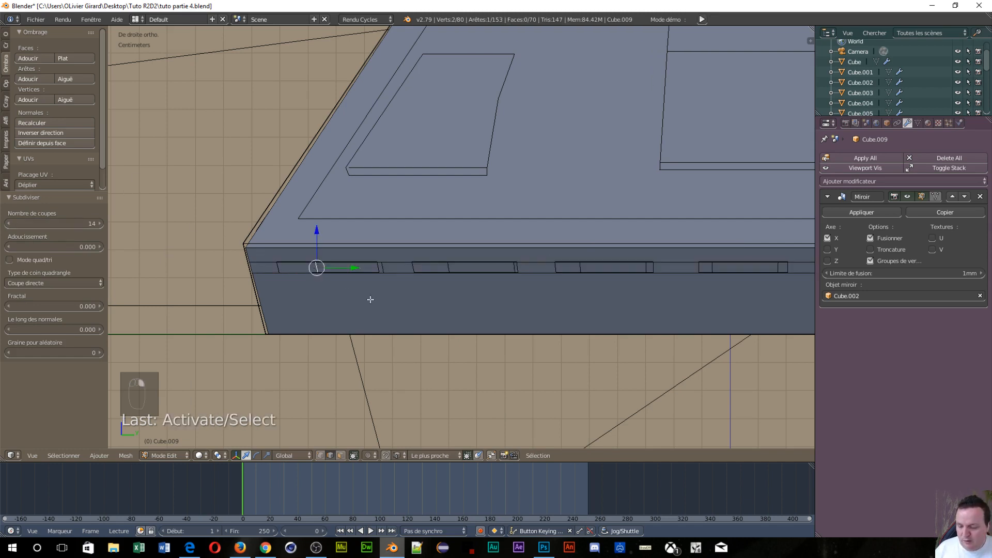
pyautogui.press('g')
pyautogui.press('g')
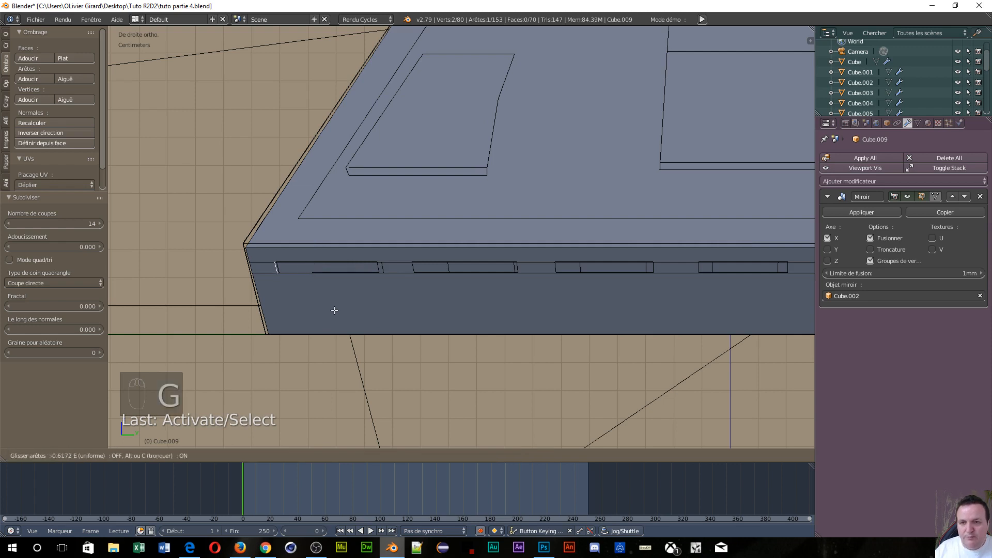
pyautogui.click(335, 310)
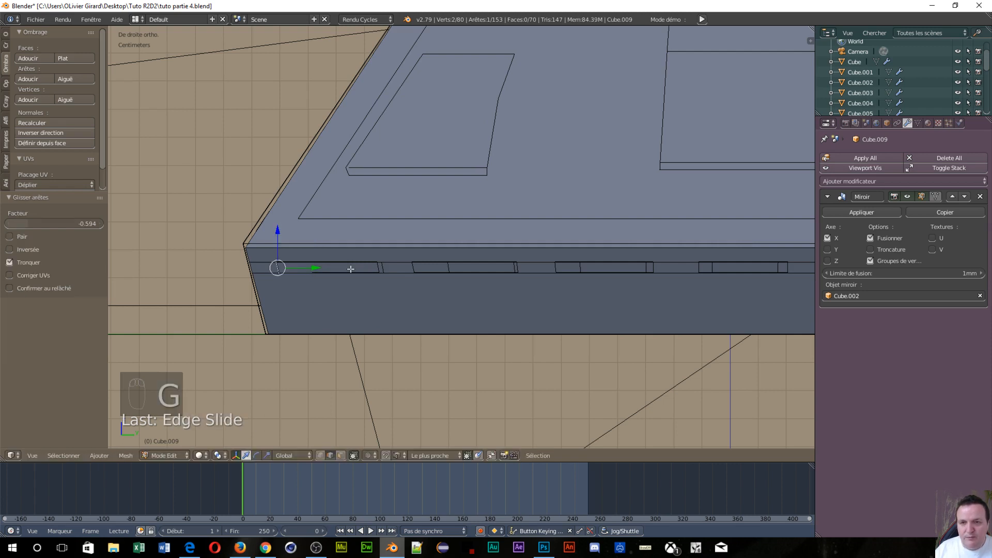
pyautogui.rightClick(383, 267)
pyautogui.press('g')
pyautogui.press('g')
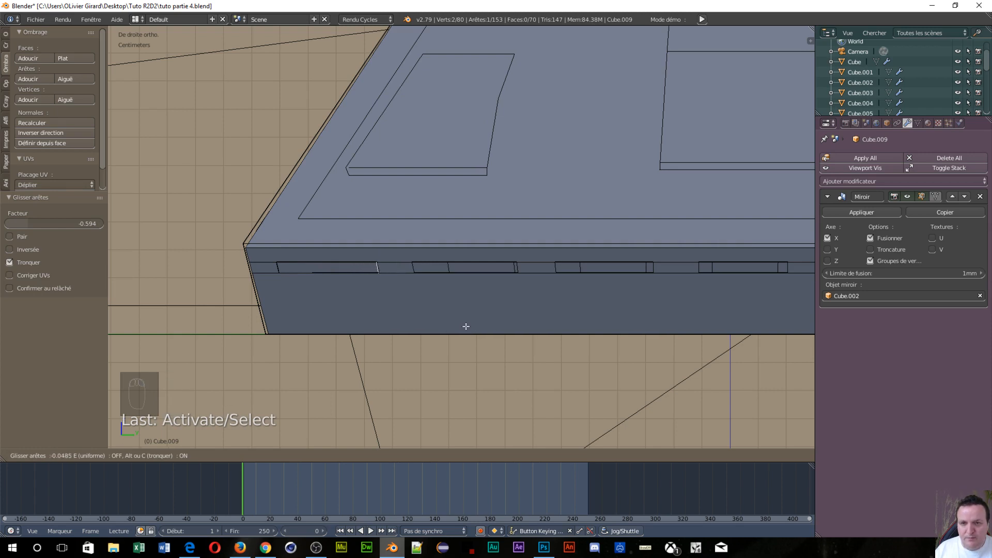
pyautogui.click(465, 325)
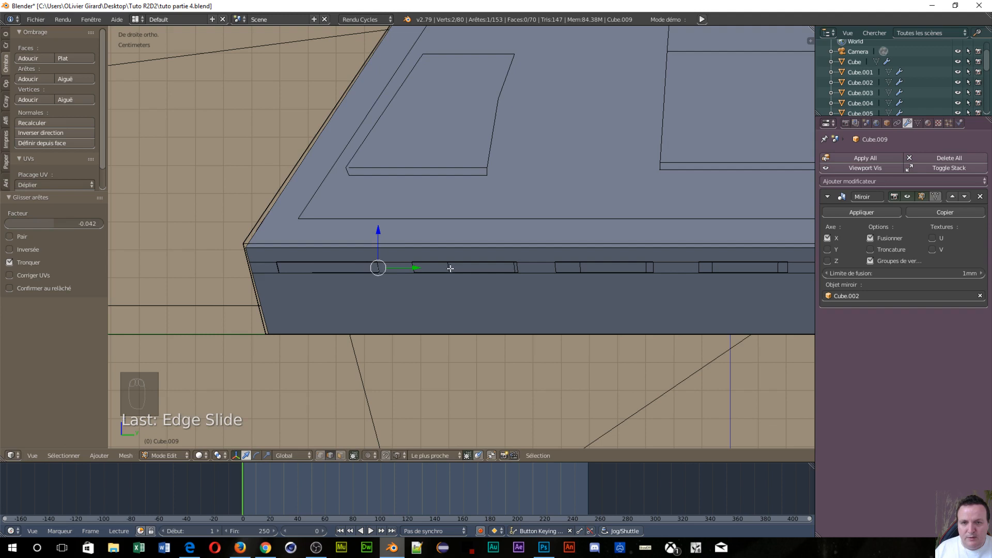
# - Edge-slide the third and fourth vertical cuts onto the two ends of the second vent slot, with factors -0.508 and 0.049
pyautogui.click(450, 268)
pyautogui.press('g')
pyautogui.press('g')
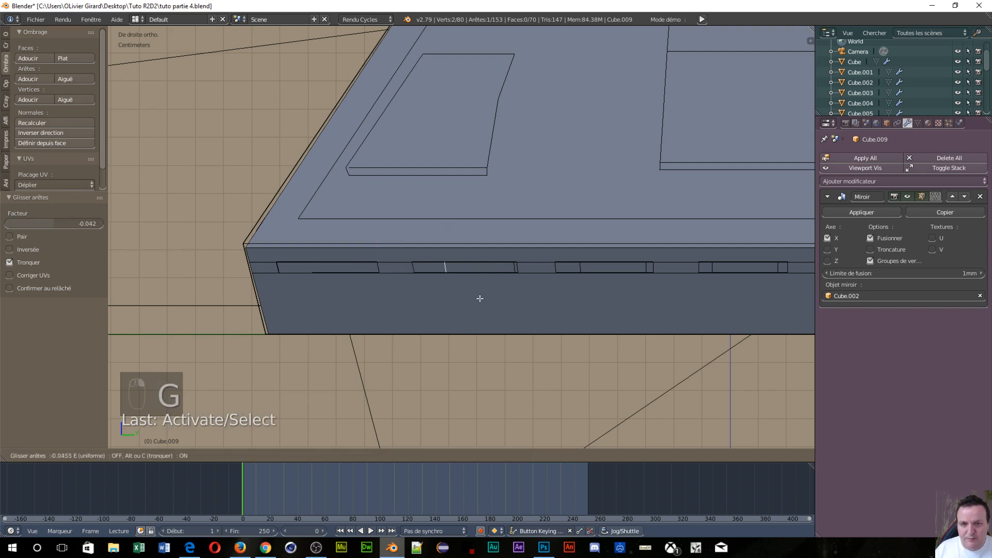
pyautogui.click(450, 304)
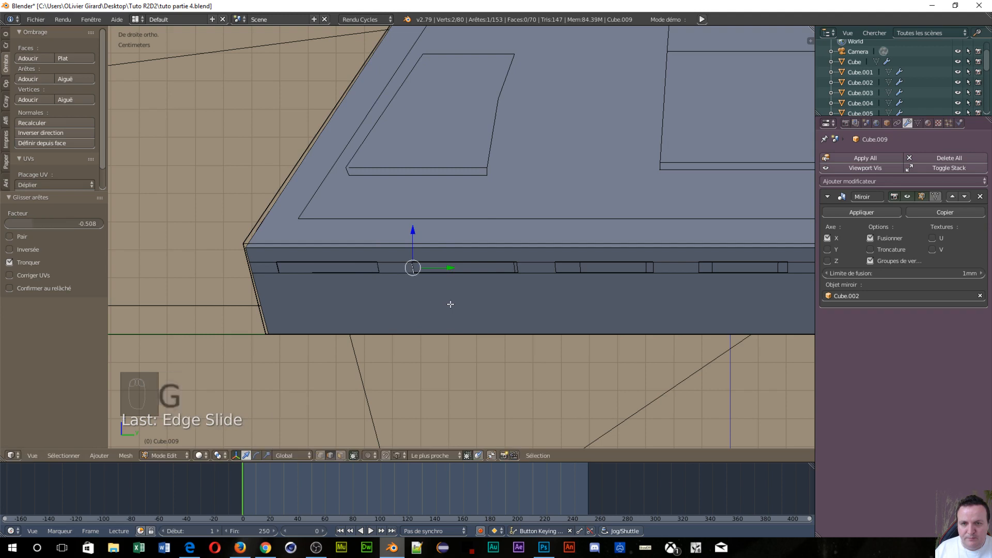
pyautogui.rightClick(519, 265)
pyautogui.rightClick(517, 266)
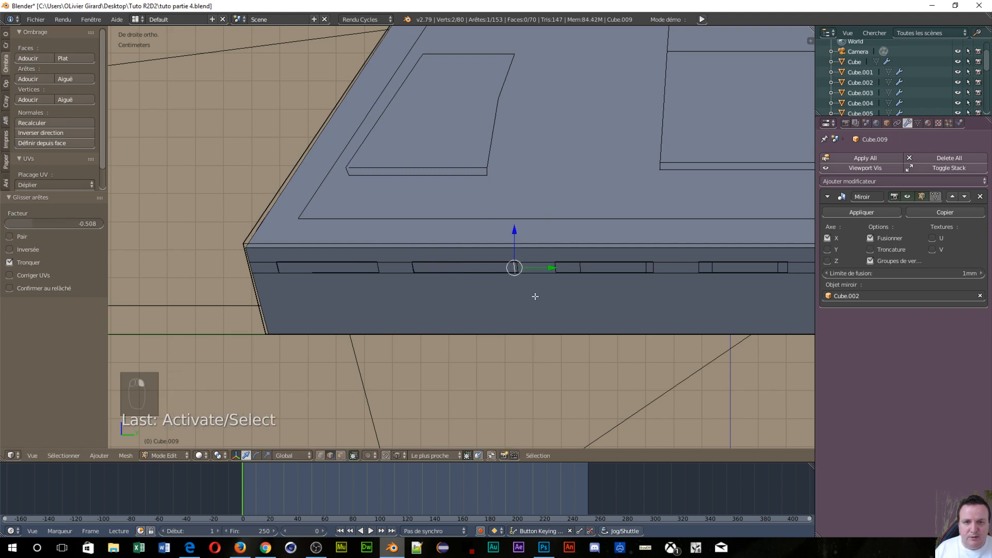
pyautogui.press('g')
pyautogui.press('g')
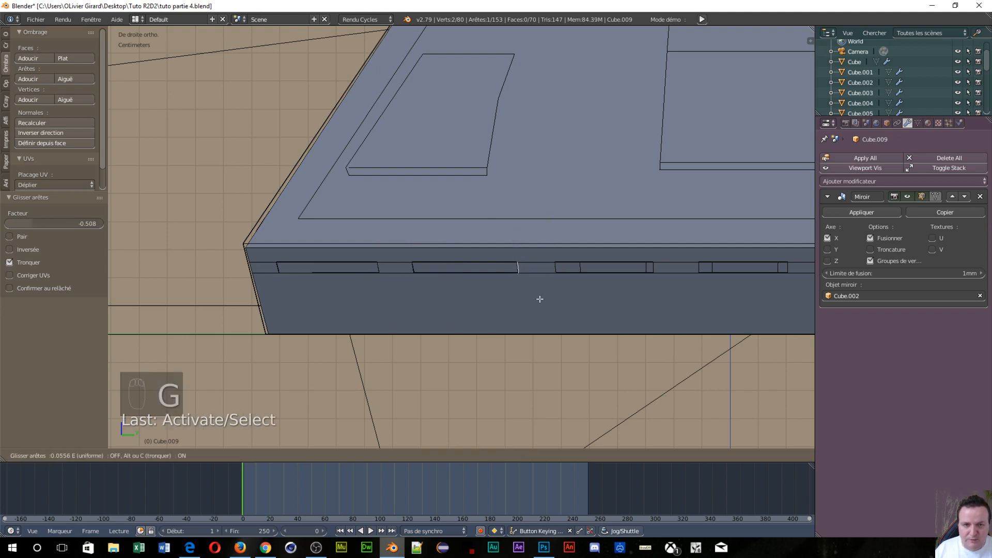
pyautogui.click(540, 299)
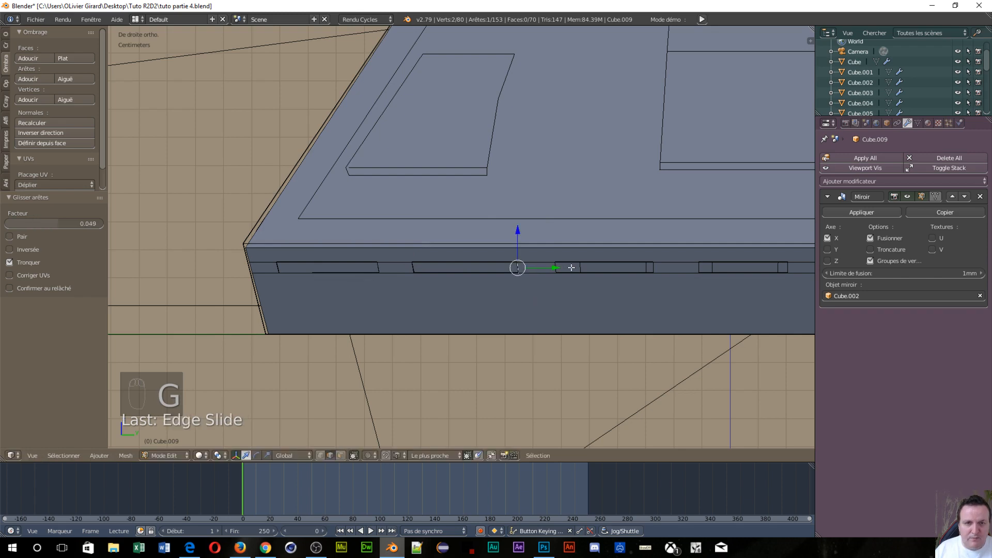
# - Edge-slide the fifth and sixth vertical cuts onto the two ends of the third vent slot, with factors -0.387 and 0.099
pyautogui.rightClick(589, 285)
pyautogui.press('g')
pyautogui.press('g')
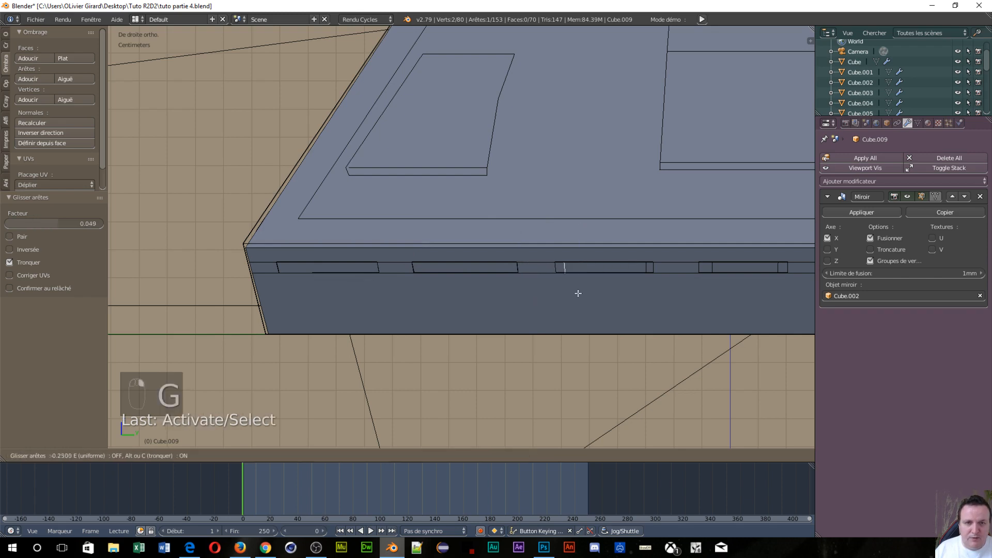
pyautogui.click(570, 293)
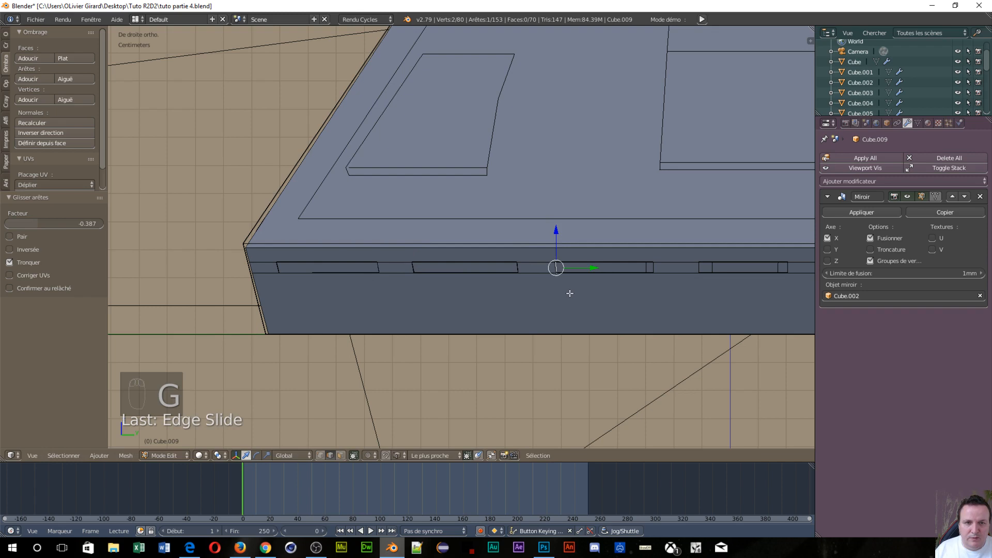
pyautogui.rightClick(639, 271)
pyautogui.rightClick(646, 269)
pyautogui.press('g')
pyautogui.press('g')
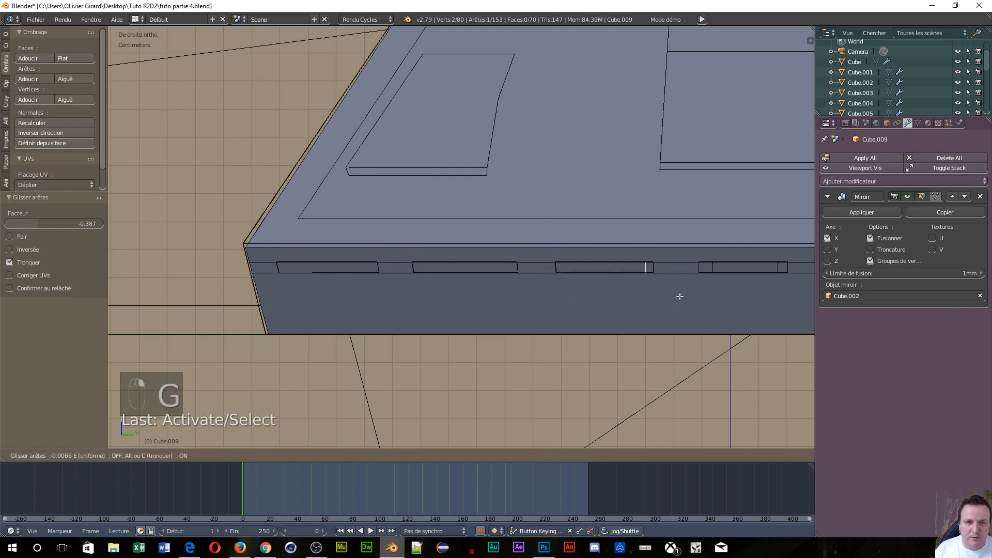
pyautogui.click(688, 296)
# - Edge-slide the seventh and eighth vertical cuts onto the two ends of the fourth vent slot, with factors -0.231 and 0.142
pyautogui.rightClick(717, 270)
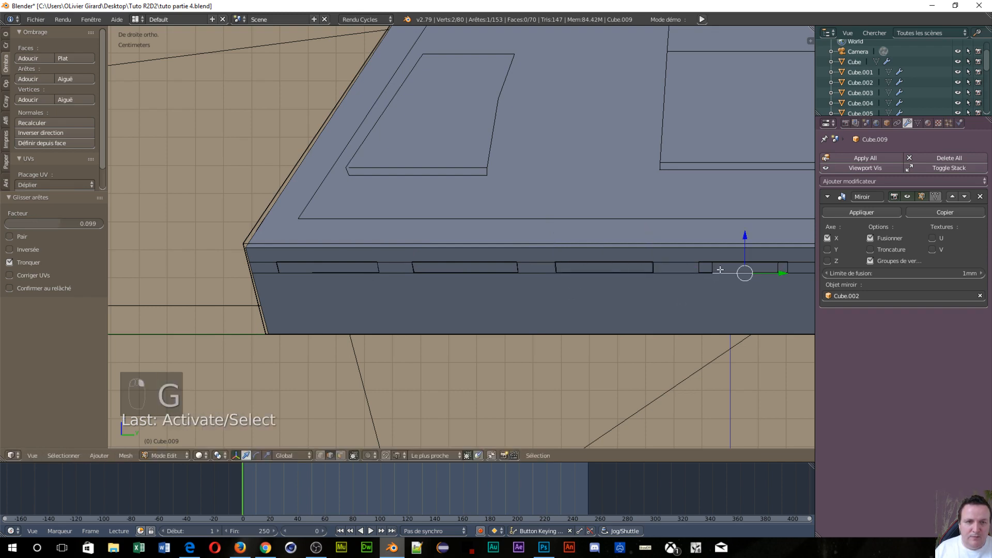
pyautogui.rightClick(718, 277)
pyautogui.press('g')
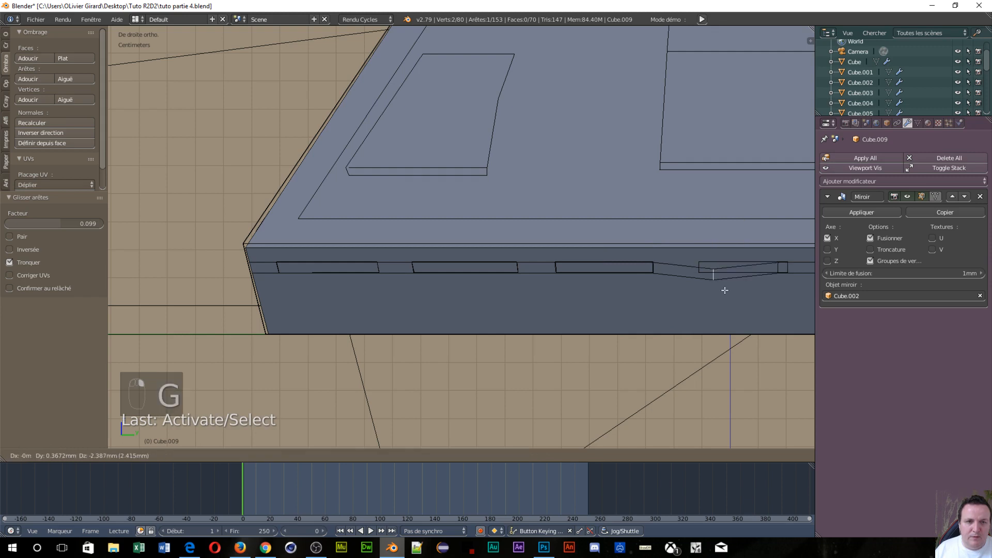
pyautogui.rightClick(722, 284)
pyautogui.press('g')
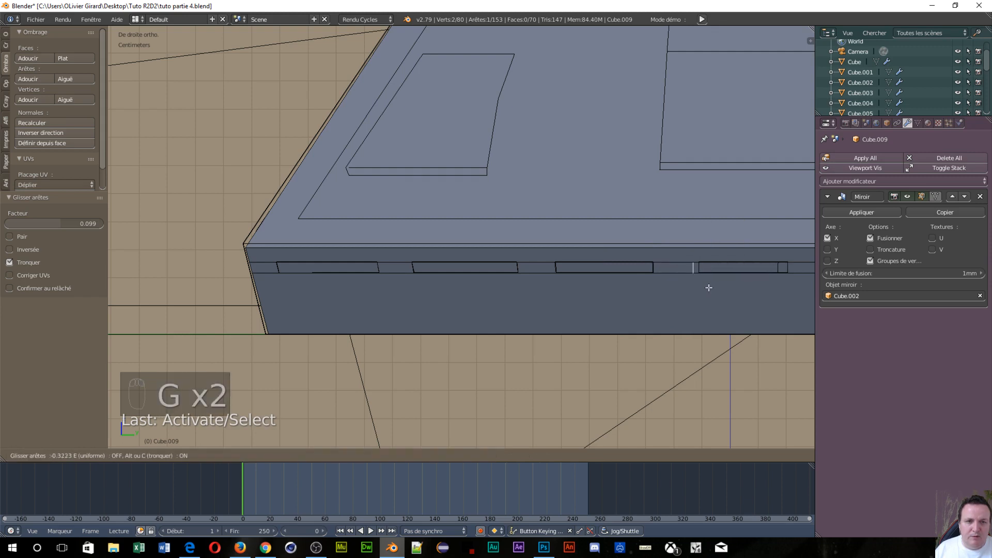
pyautogui.click(715, 288)
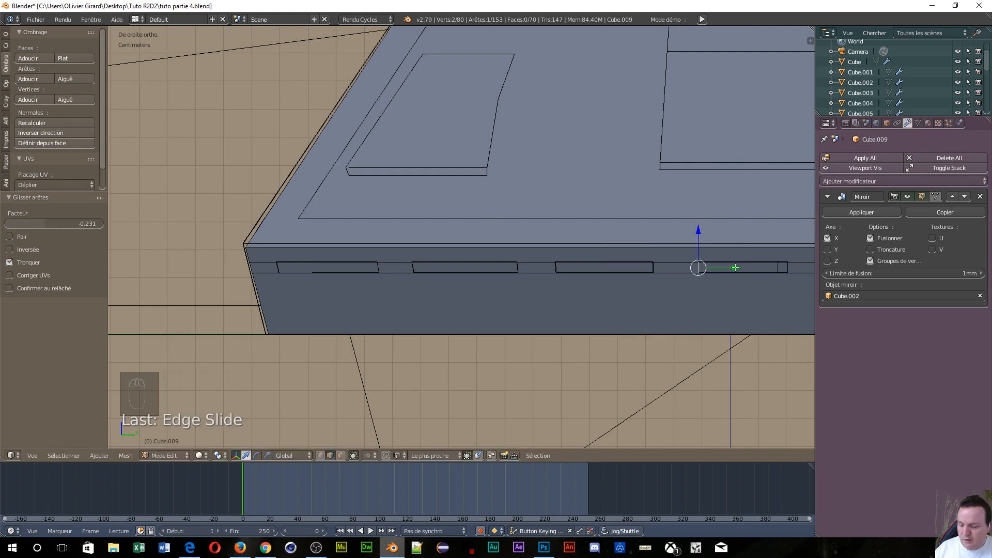
pyautogui.keyDown('shift'); pyautogui.moveTo(743, 258); pyautogui.dragTo(248, 248, button='middle'); pyautogui.keyUp('shift')
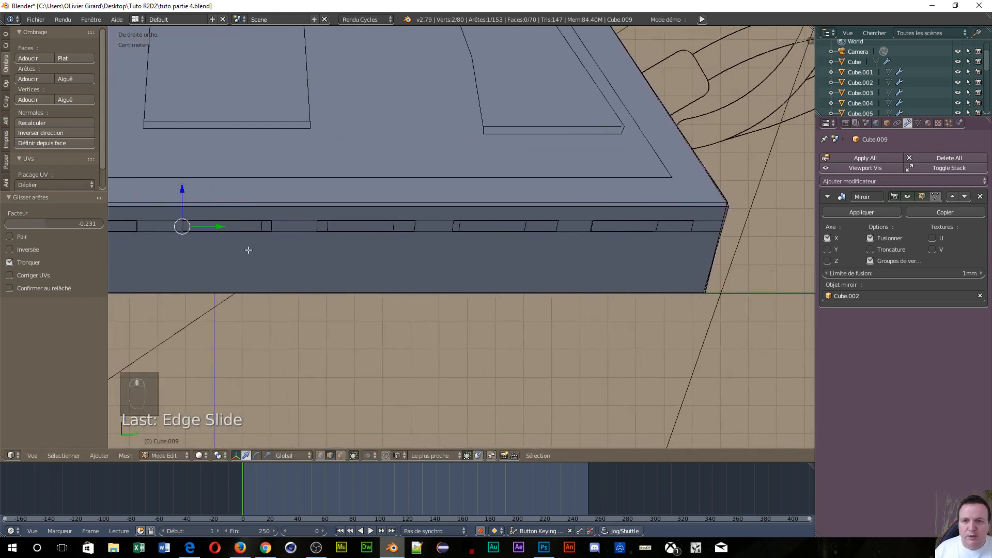
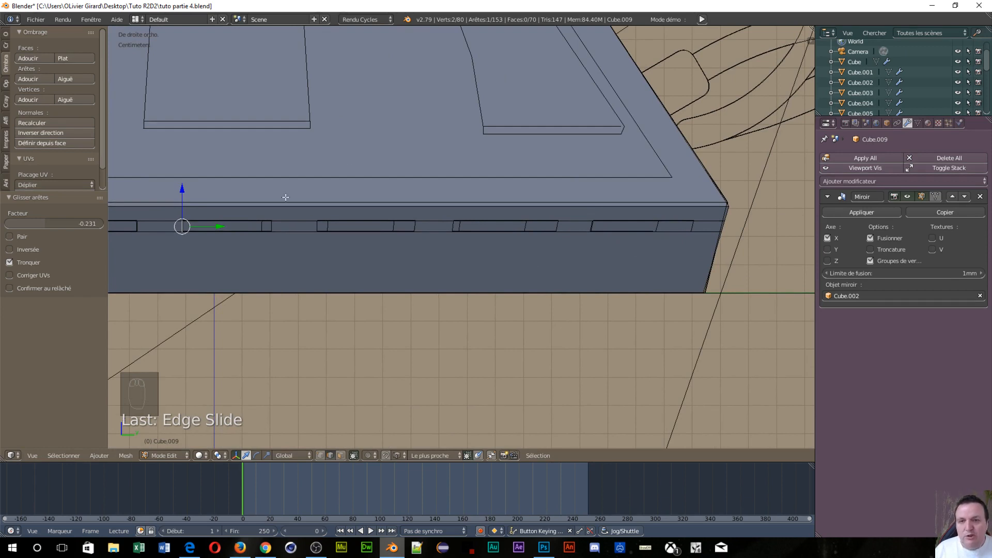
pyautogui.rightClick(262, 225)
pyautogui.press('g')
pyautogui.press('g')
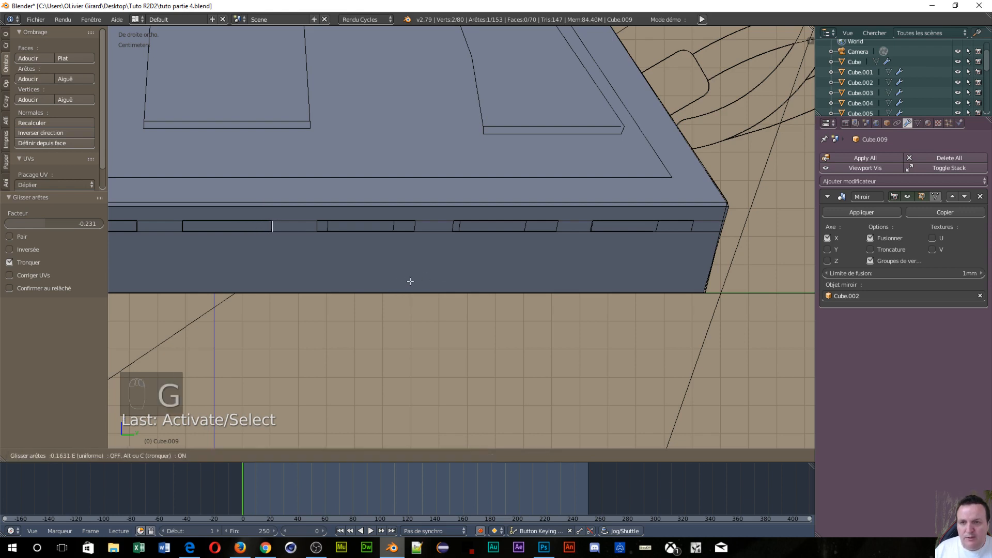
pyautogui.click(406, 282)
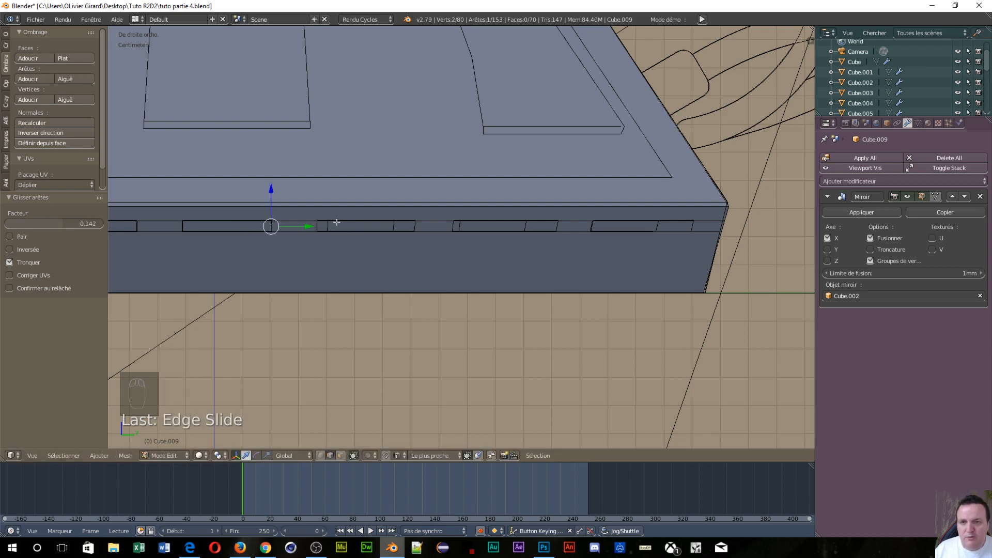
# - Edge-slide the ninth and tenth vertical cuts onto the two ends of the fifth vent slot, with factors -0.193 and 0.319
pyautogui.rightClick(330, 227)
pyautogui.press('g')
pyautogui.press('g')
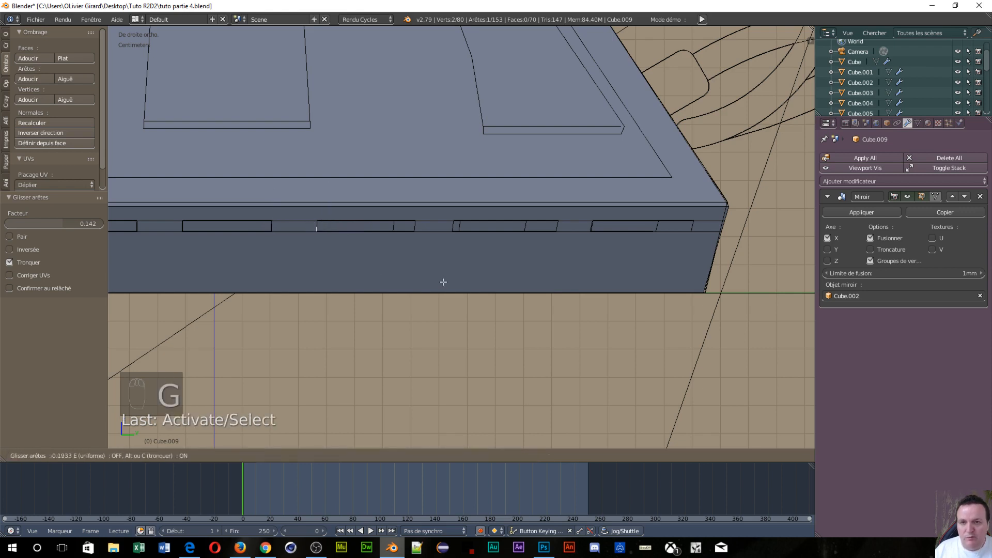
pyautogui.click(442, 282)
pyautogui.rightClick(421, 226)
pyautogui.rightClick(393, 226)
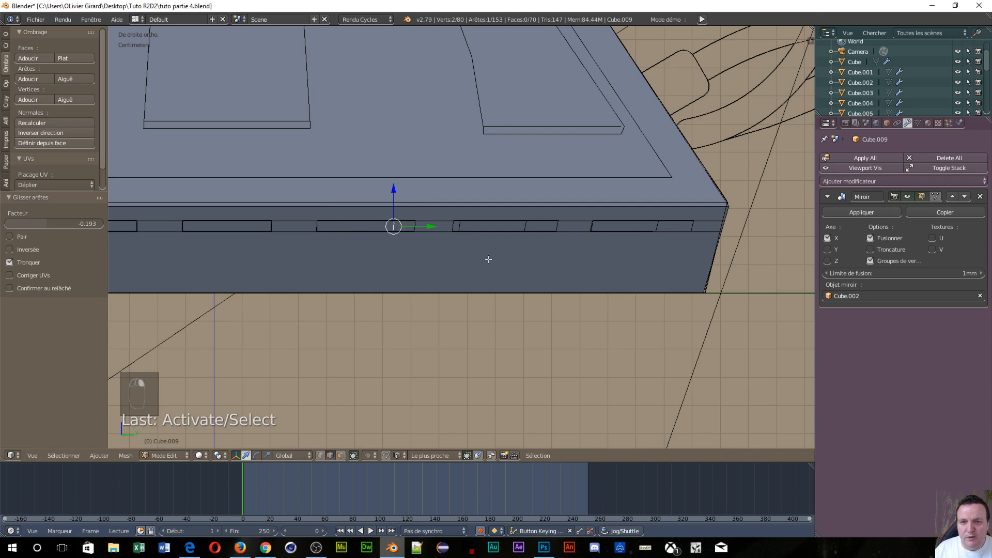
pyautogui.press('g')
pyautogui.press('g')
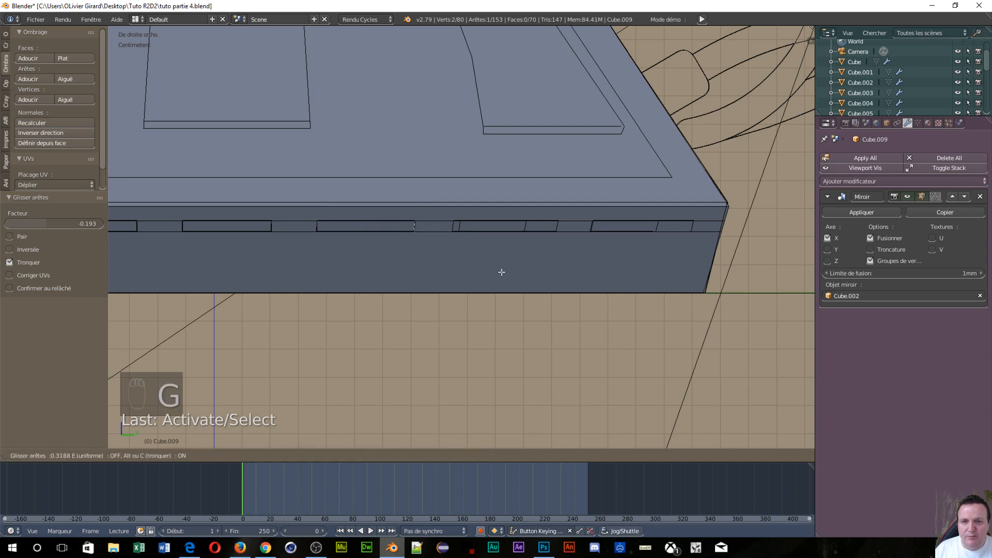
pyautogui.click(501, 272)
# - Edge-slide the eleventh and twelfth vertical cuts onto the two ends of the sixth vent slot, with factors -0.150 and 0.470
pyautogui.rightClick(466, 226)
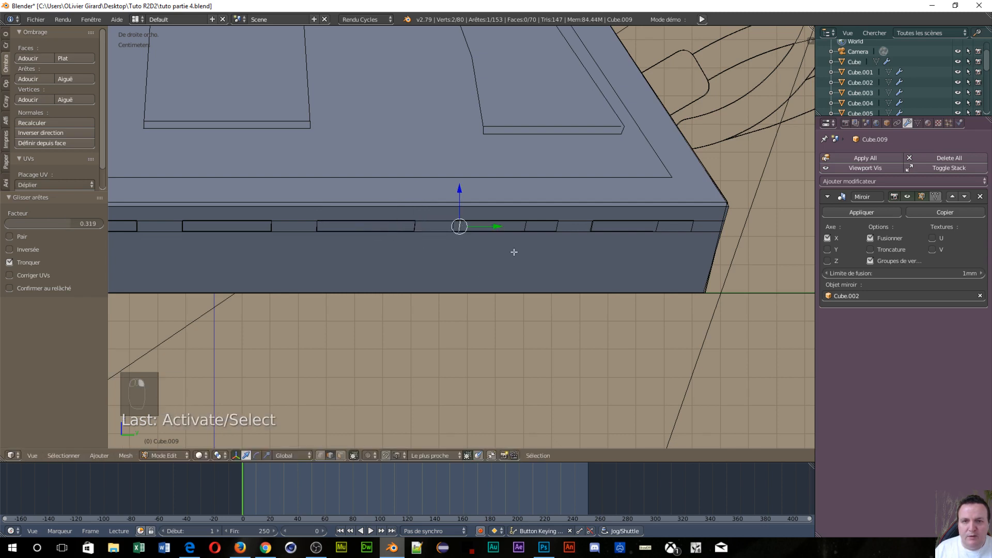
pyautogui.press('g')
pyautogui.press('g')
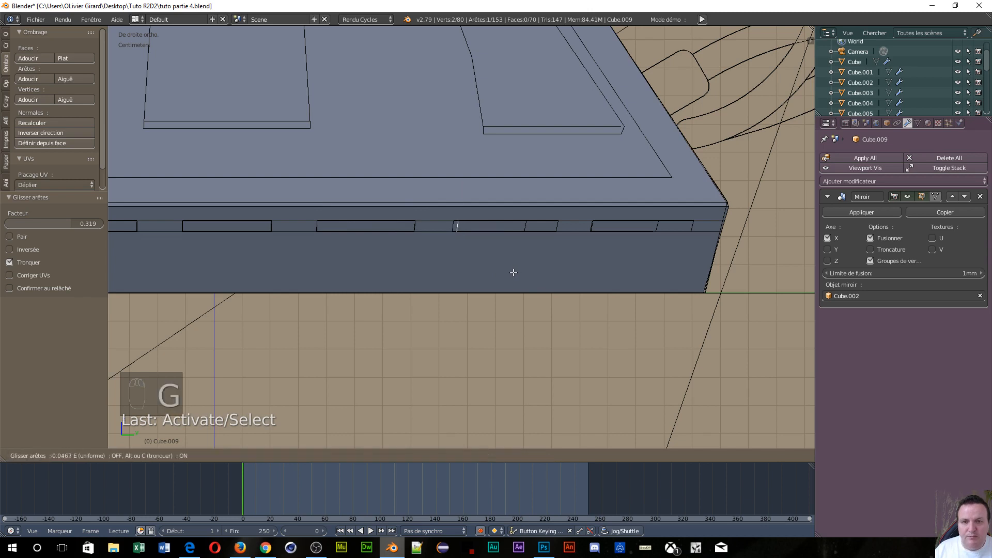
pyautogui.click(508, 272)
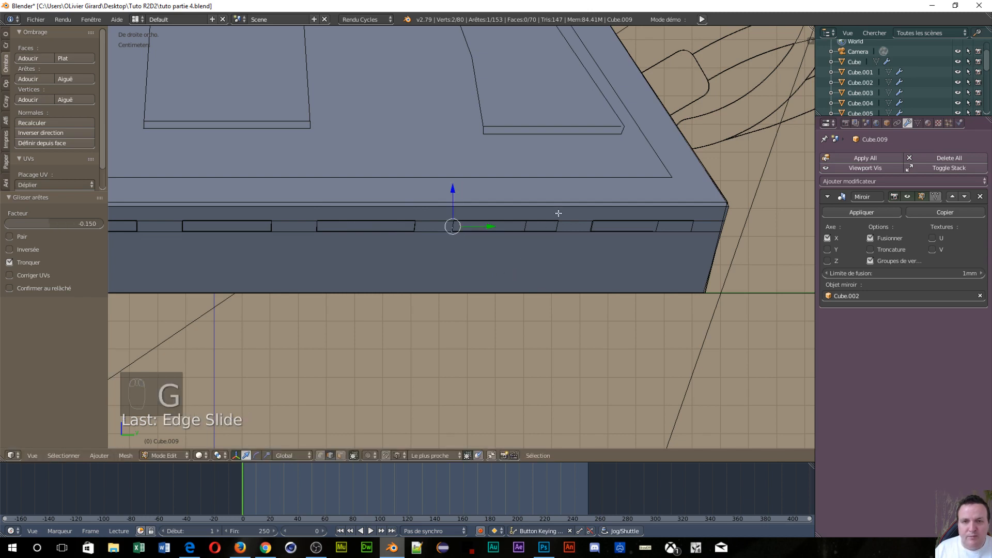
pyautogui.rightClick(533, 227)
pyautogui.press('g')
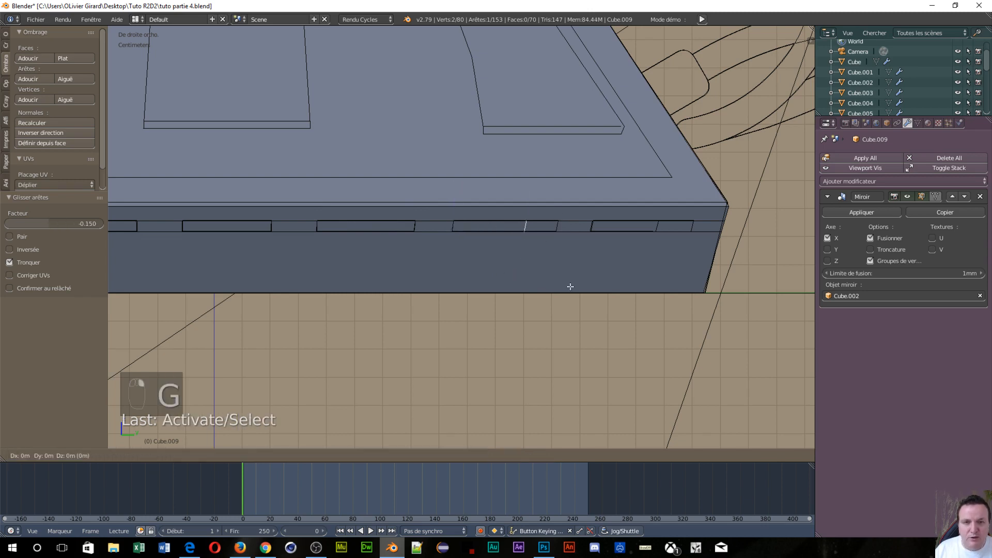
pyautogui.press('g')
pyautogui.click(603, 289)
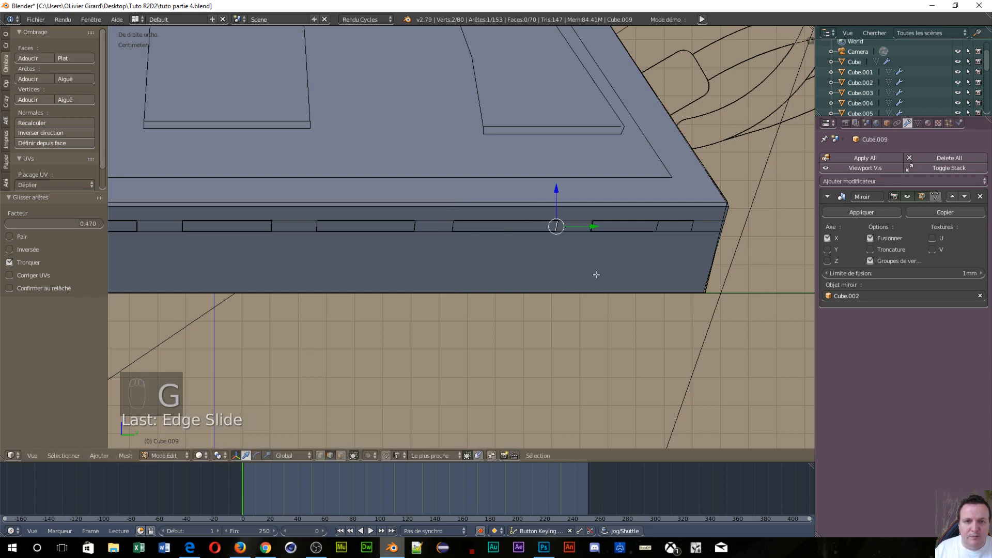
# - Edge-slide the last vertical cut onto the outer end of the seventh vent slot, with factor 0.531
pyautogui.rightClick(659, 226)
pyautogui.press('g')
pyautogui.press('g')
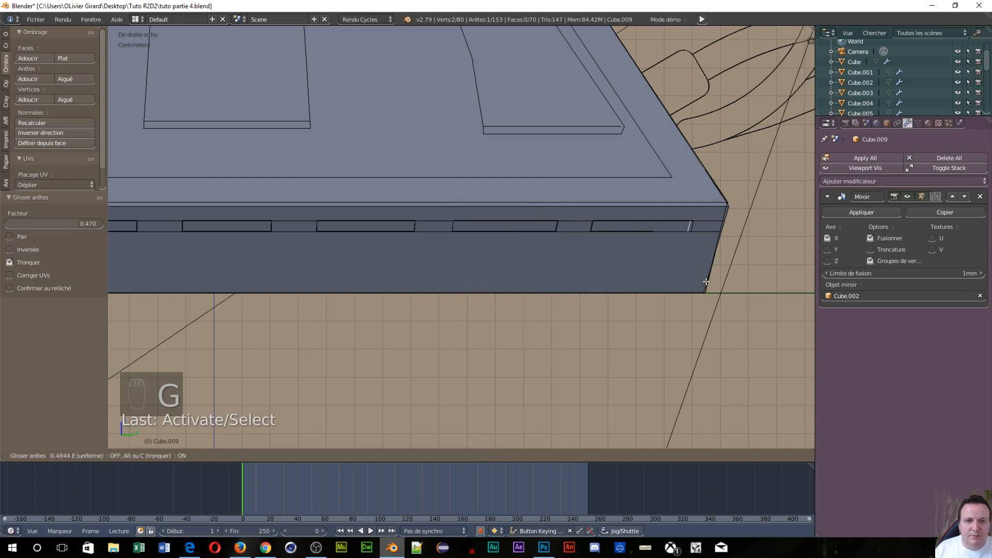
pyautogui.click(708, 282)
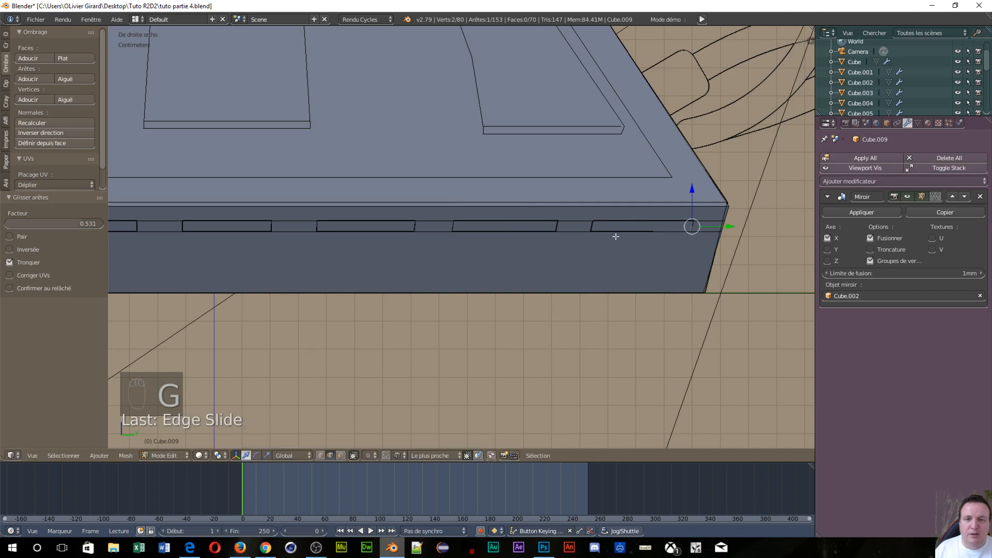
# - Show the opposite side of the foot in left orthographic view with wireframe viewport shading
pyautogui.scroll(-4, 612, 239)
pyautogui.moveTo(473, 287); pyautogui.dragTo(588, 264, button='middle')
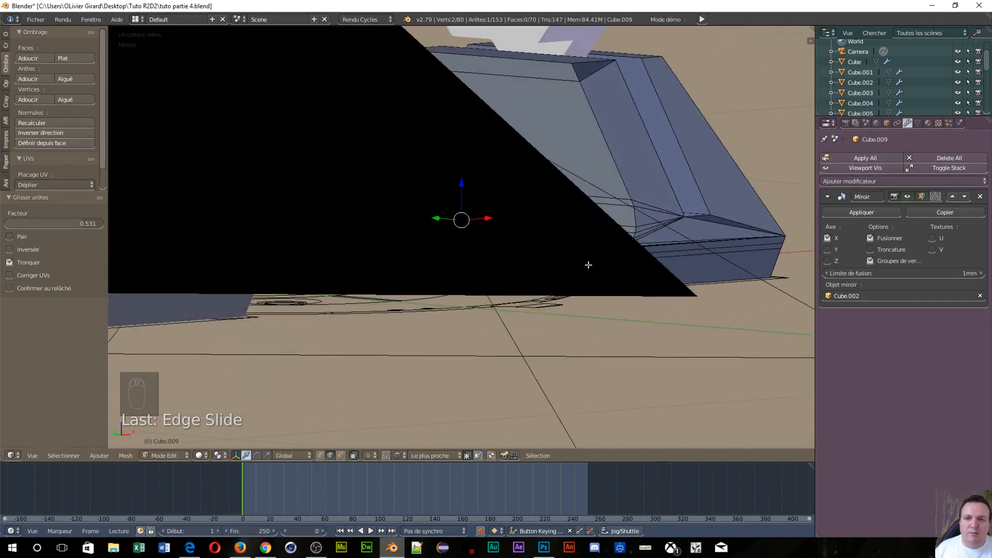
pyautogui.moveTo(635, 313); pyautogui.dragTo(670, 285, button='middle')
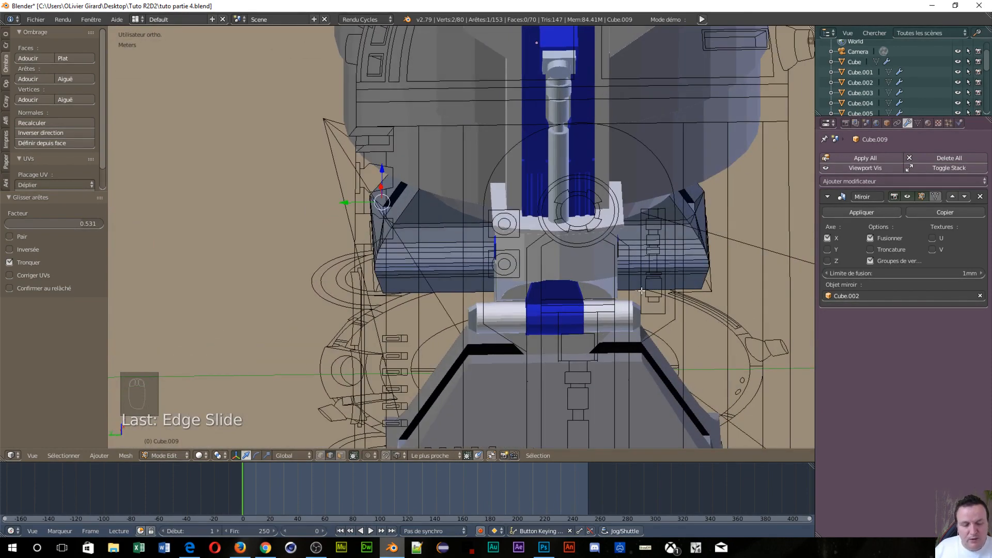
pyautogui.press('ctrl+KP_3')
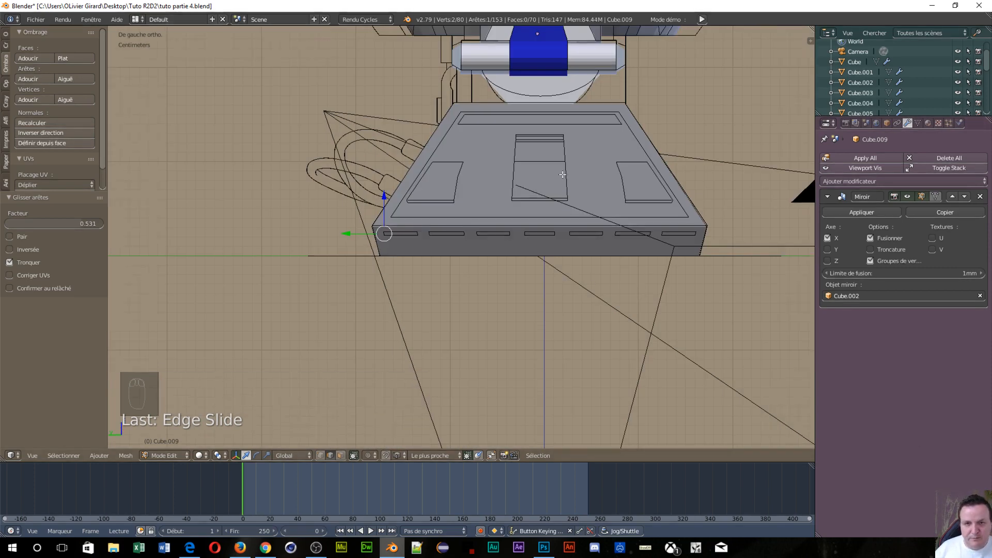
pyautogui.press('z')
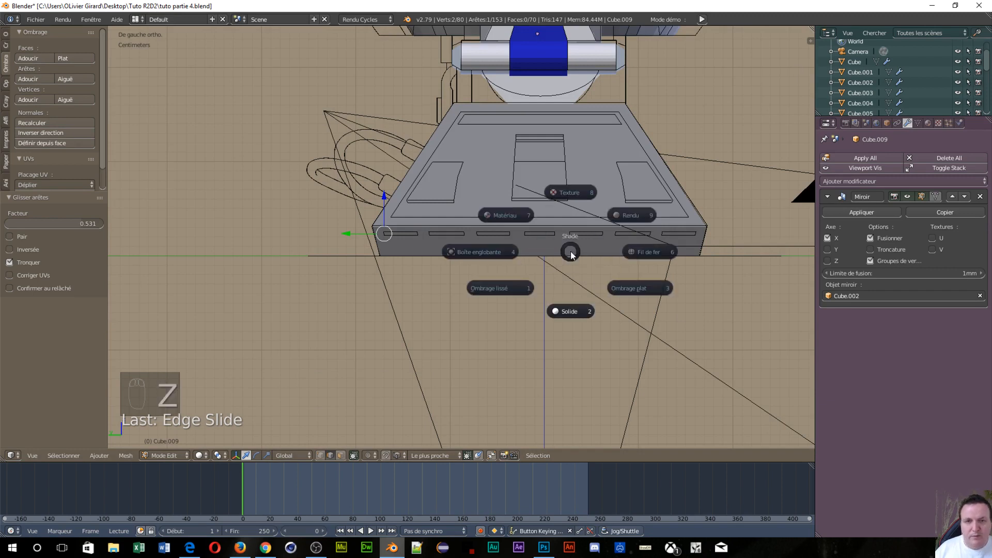
pyautogui.click(643, 252)
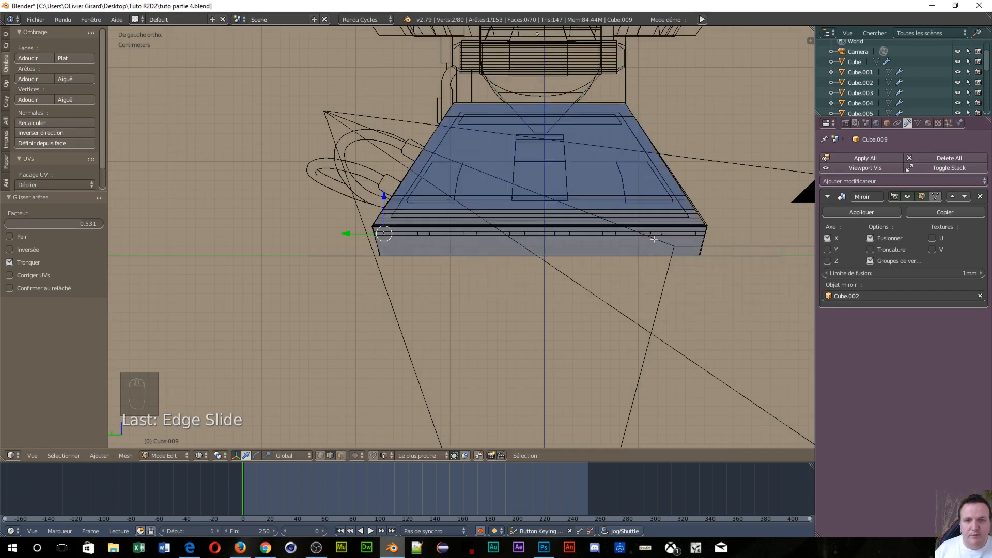
# - Select the two long edges bounding the slot band on the opposite side of the base and subdivide them
pyautogui.scroll(3, 399, 249)
pyautogui.moveTo(389, 251); pyautogui.dragTo(432, 273, button='middle')
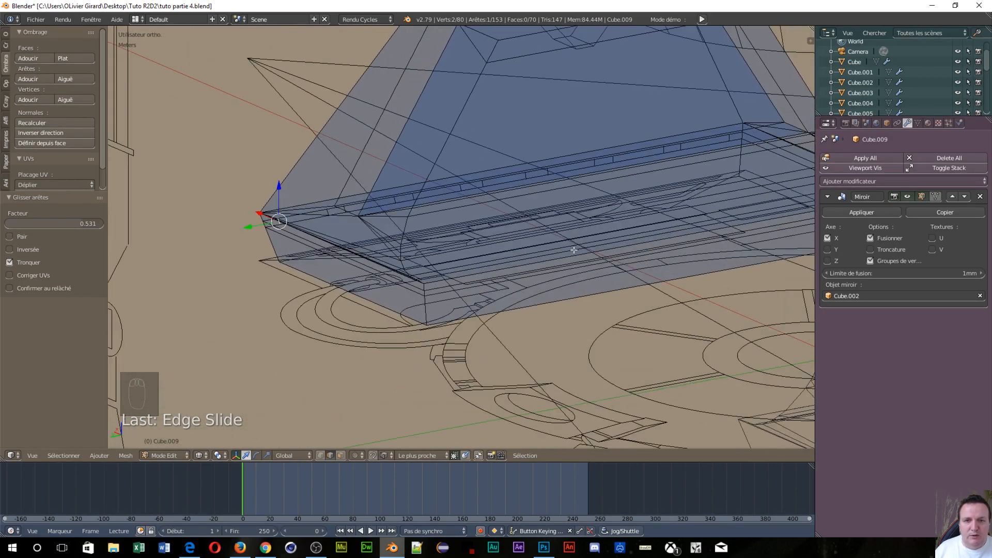
pyautogui.rightClick(451, 285)
pyautogui.keyDown('shift'); pyautogui.rightClick(450, 290); pyautogui.keyUp('shift')
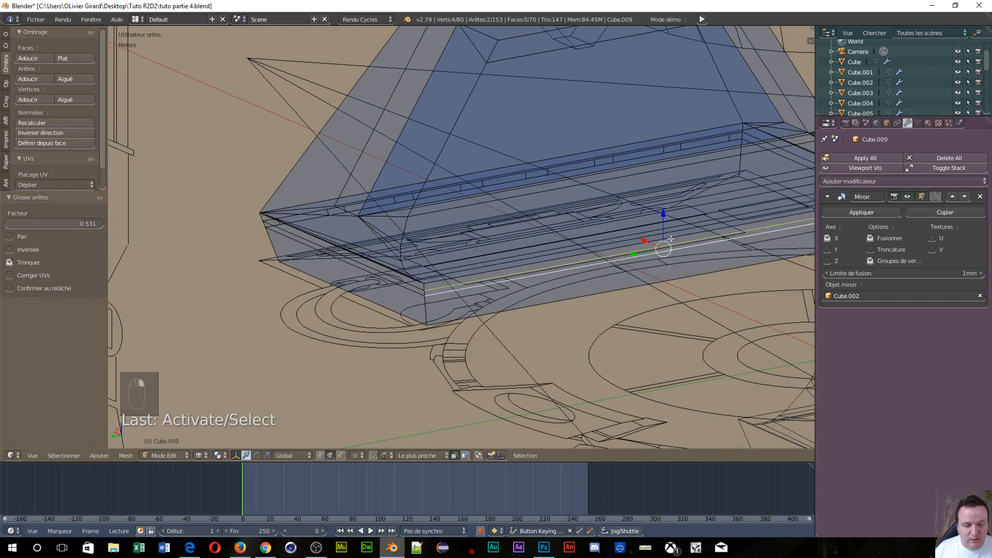
pyautogui.press('w')
pyautogui.click(556, 223)
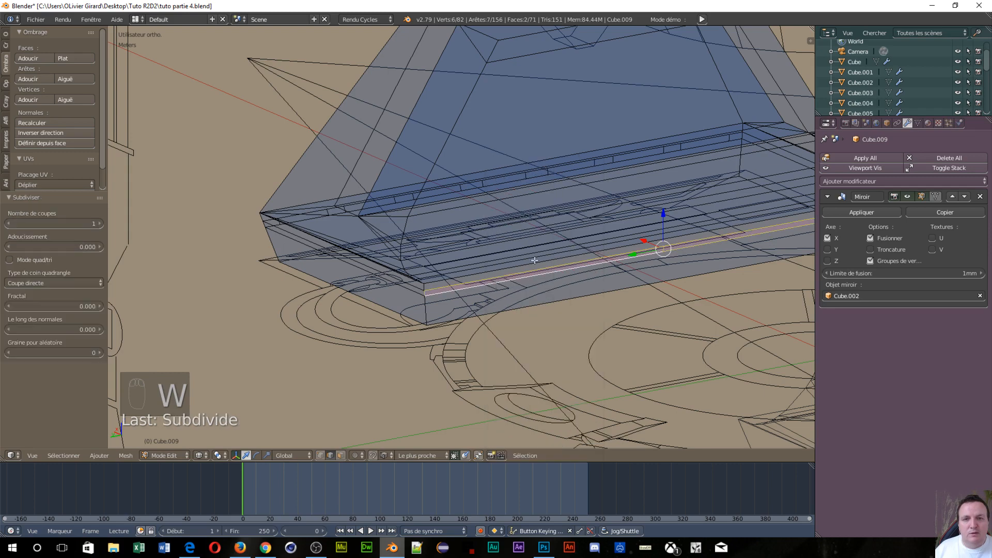
# - Set the subdivision of the selected strip along the foot's lower side to 14 cuts
pyautogui.click(31, 223)
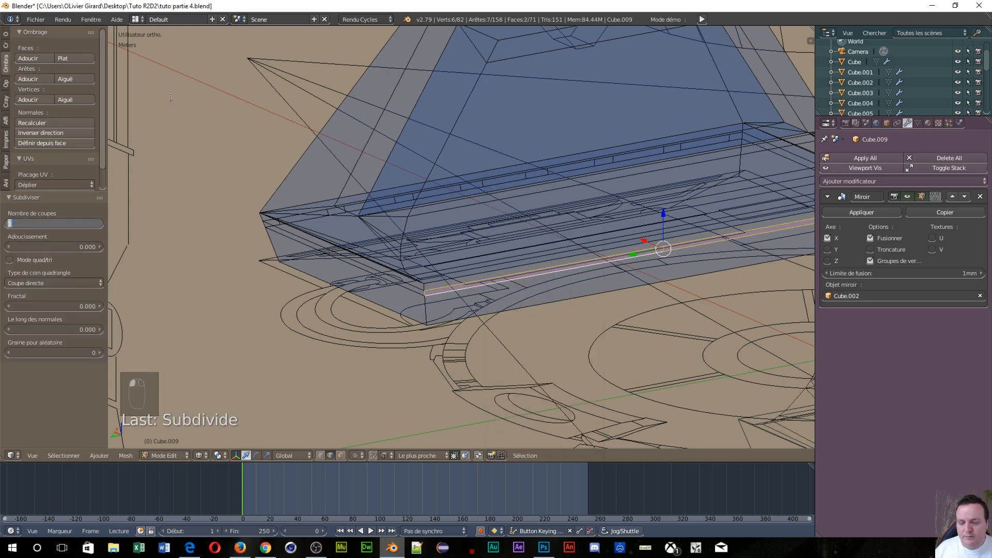
pyautogui.write('14')
pyautogui.press('Return')
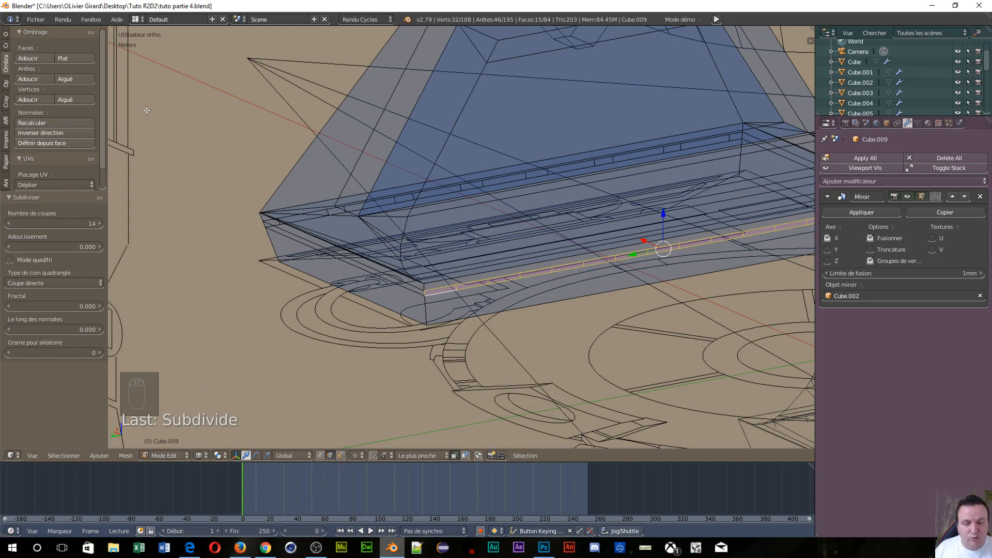
# - In the left orthographic view, edge-slide the strip's first cut by about -0.523 onto the outer end of the first slot
pyautogui.press('ctrl+KP_3')
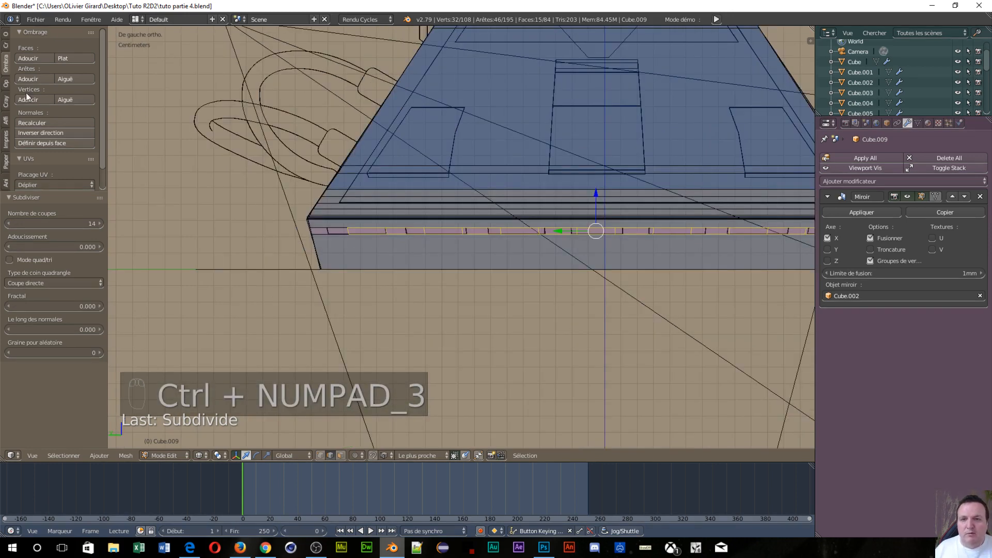
pyautogui.scroll(3, 350, 336)
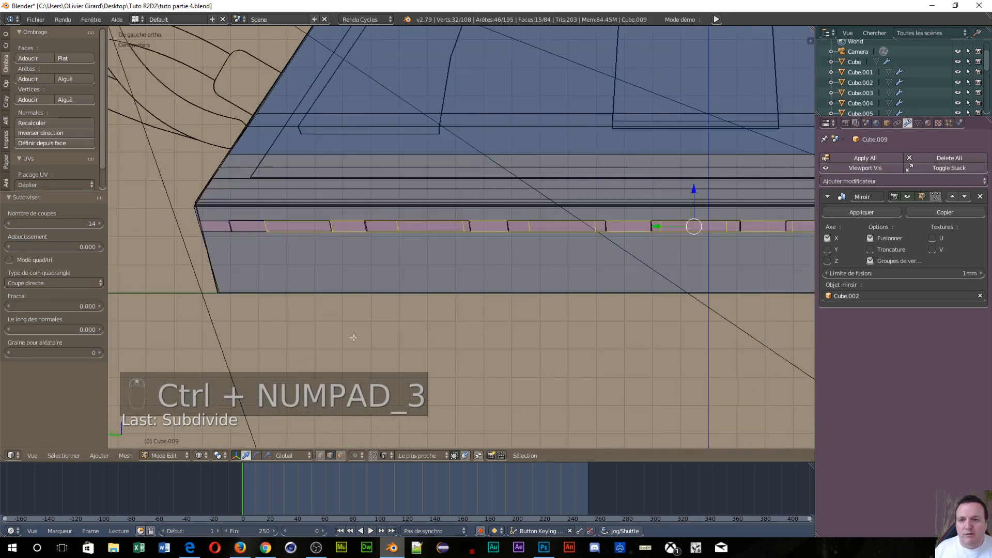
pyautogui.rightClick(263, 225)
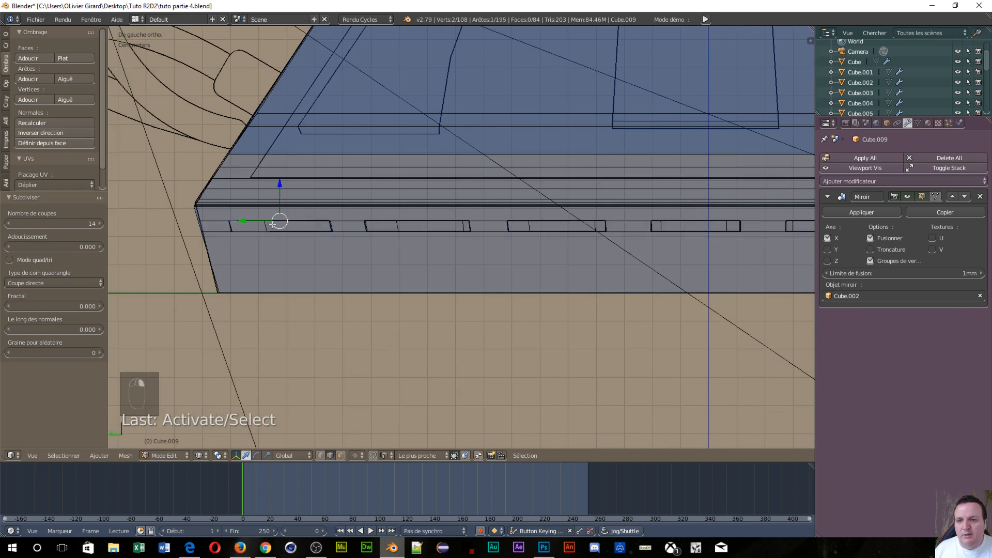
pyautogui.rightClick(262, 228)
pyautogui.rightClick(263, 228)
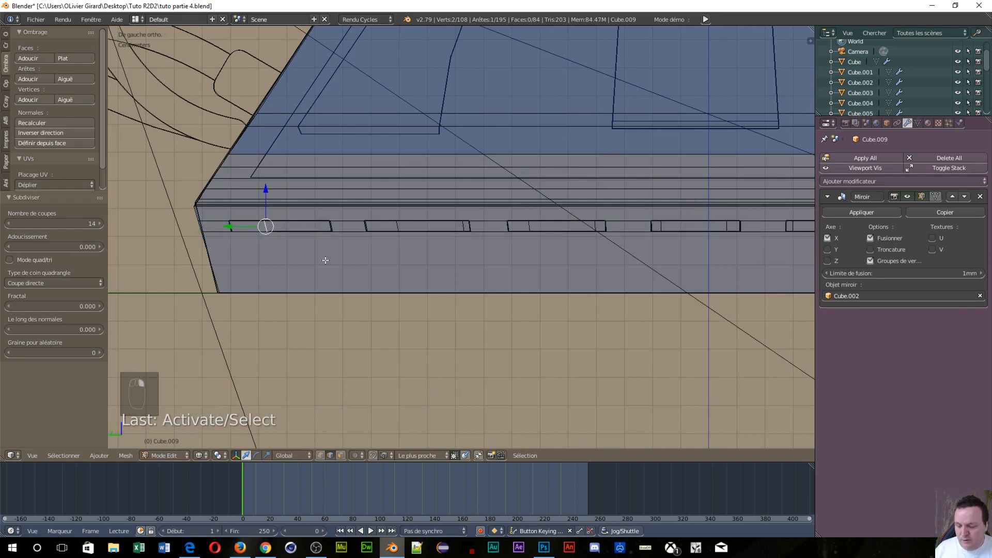
pyautogui.press('g')
pyautogui.press('g')
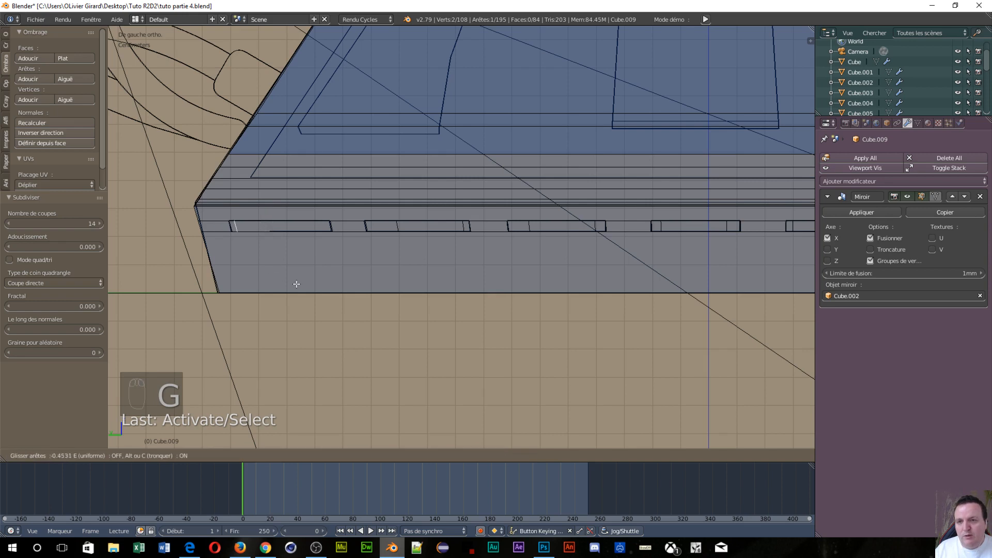
pyautogui.click(291, 284)
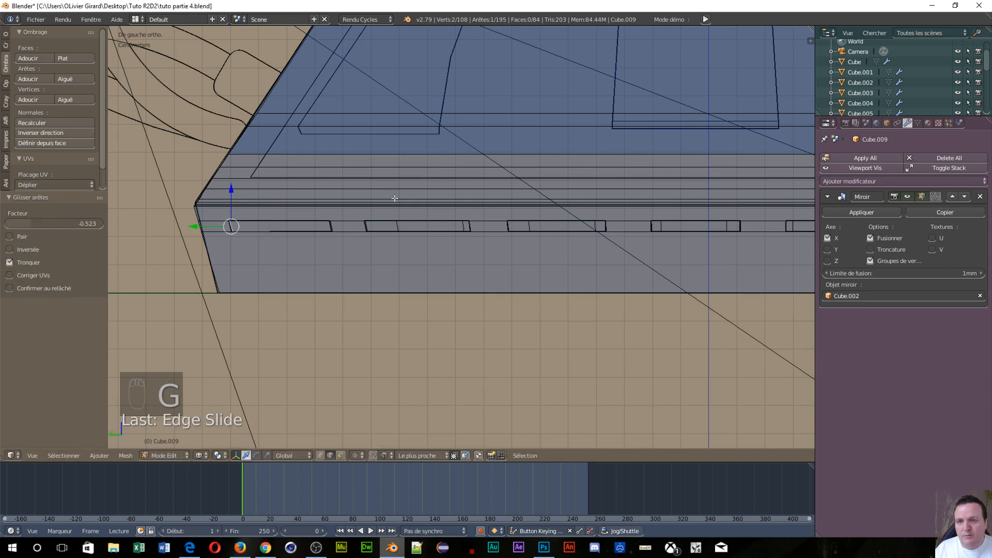
# - Edge-slide the two cuts at the second slot onto its ends, with factors of about -0.477 and 0.095
pyautogui.rightClick(395, 229)
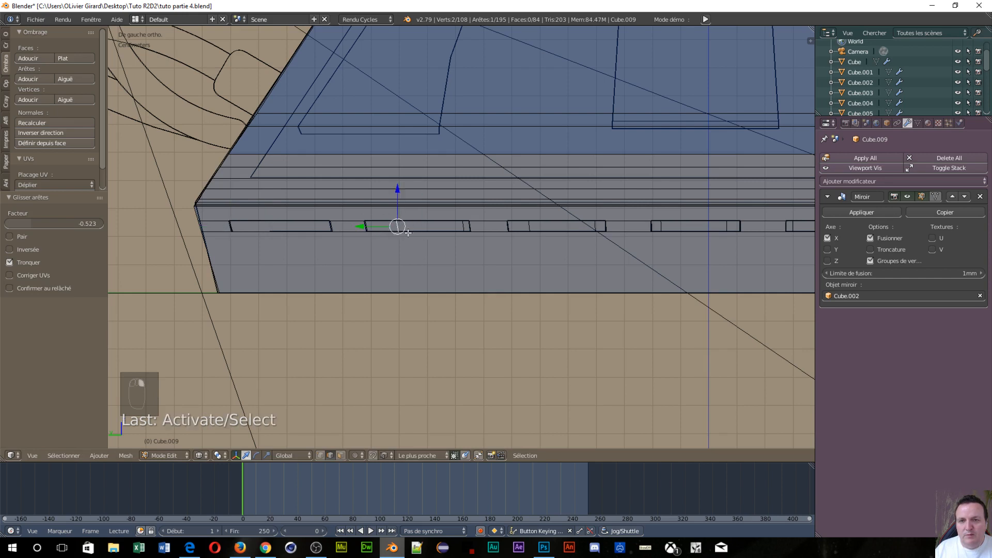
pyautogui.press('g')
pyautogui.press('g')
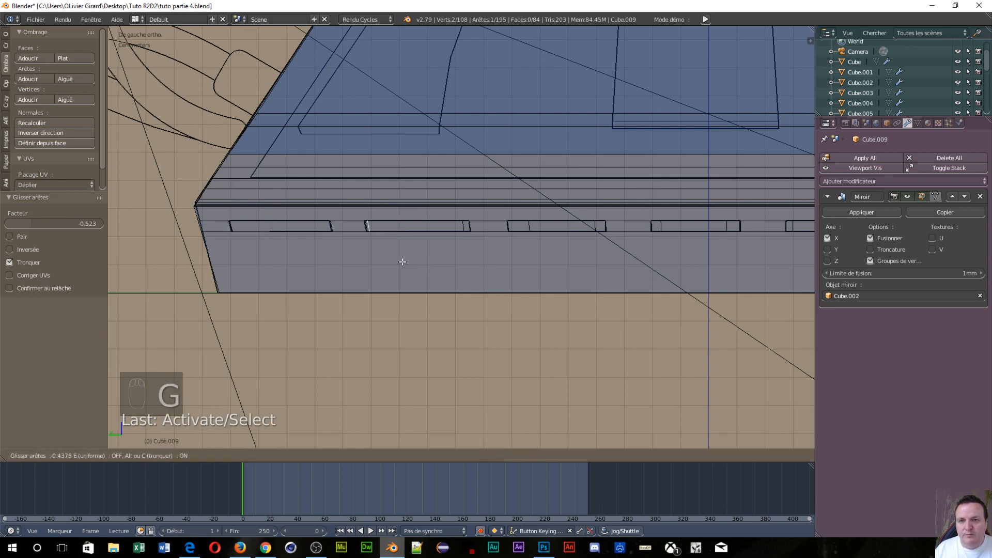
pyautogui.click(398, 261)
pyautogui.rightClick(460, 221)
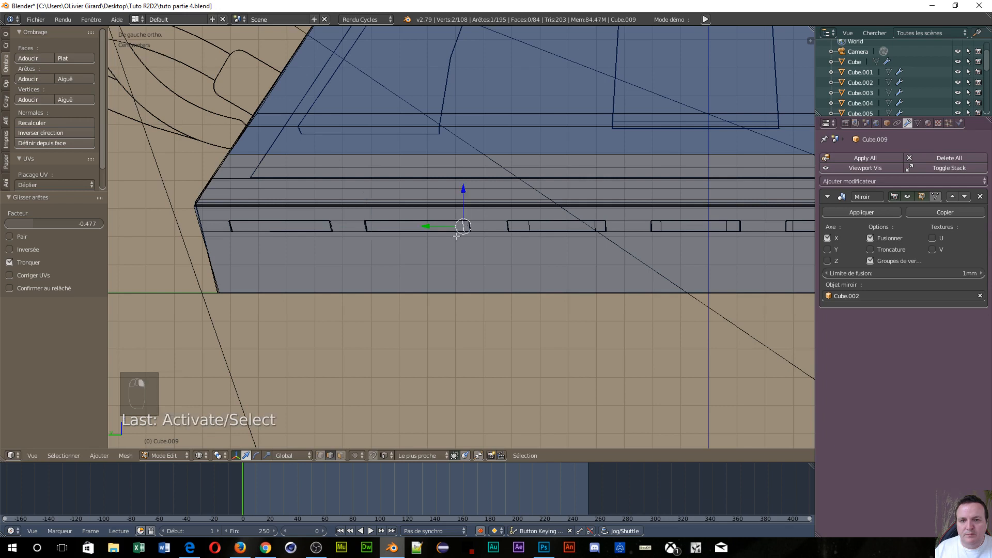
pyautogui.press('g')
pyautogui.press('g')
pyautogui.click(467, 251)
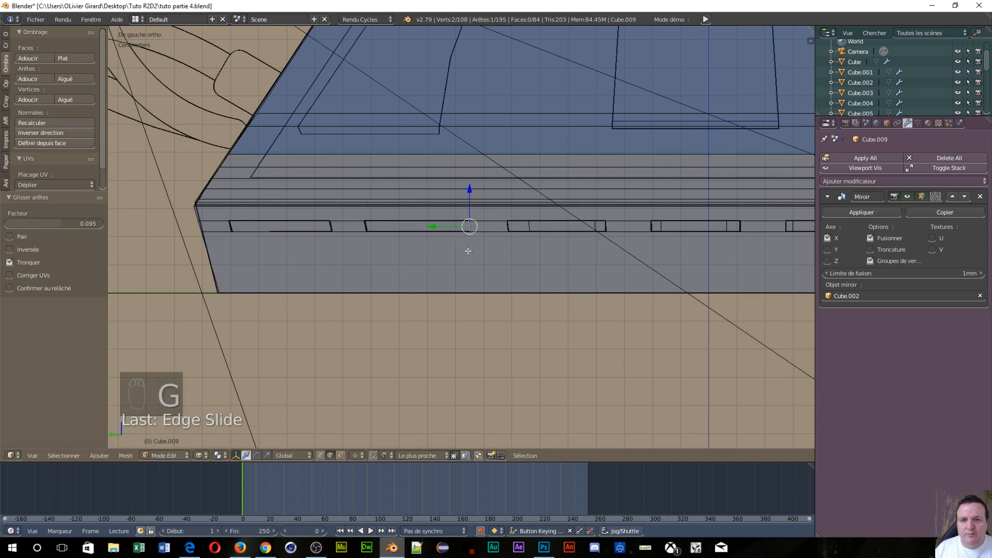
# - Edge-slide the two cuts at the third slot onto its ends, with factors of about -0.352 and 0.155
pyautogui.rightClick(530, 223)
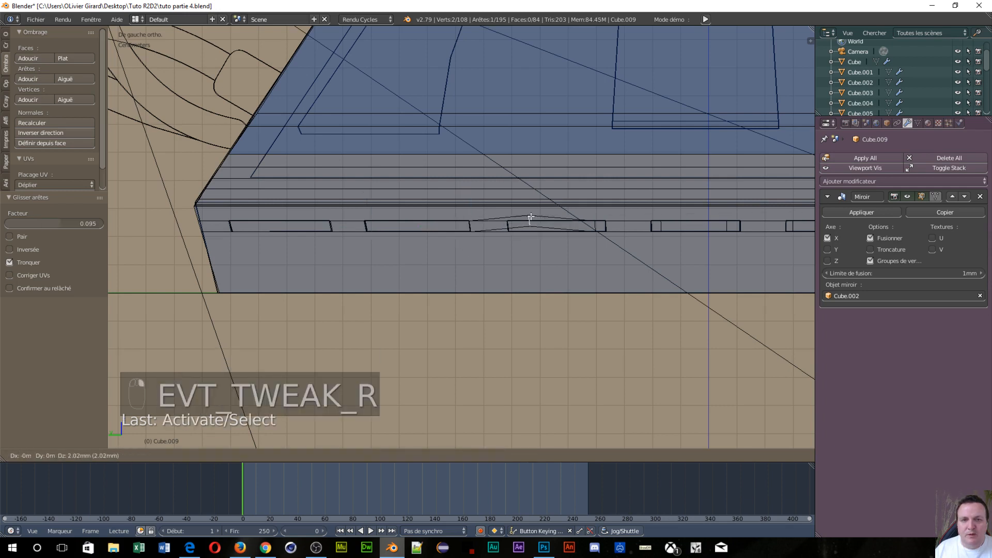
pyautogui.press('g')
pyautogui.press('g')
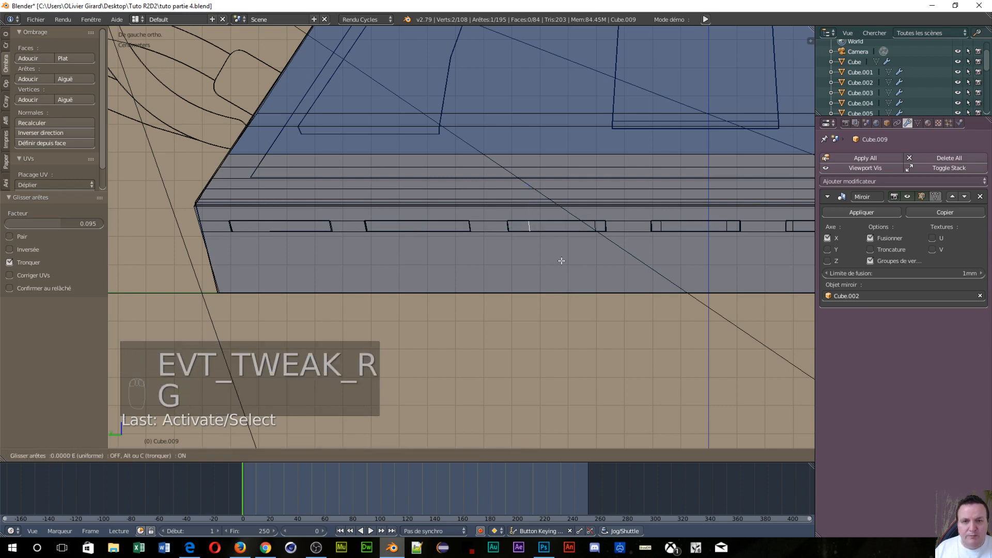
pyautogui.click(539, 259)
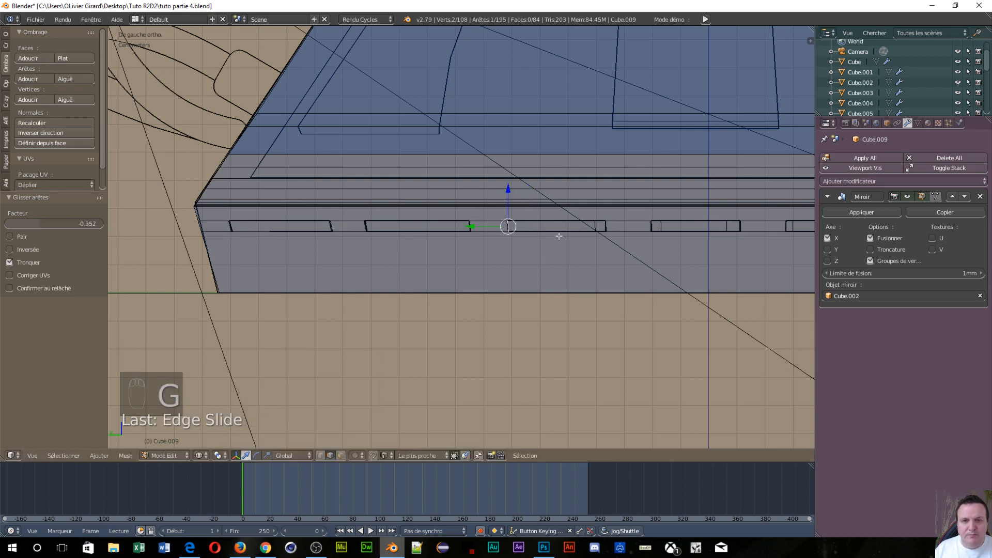
pyautogui.click(595, 224)
pyautogui.press('g')
pyautogui.press('g')
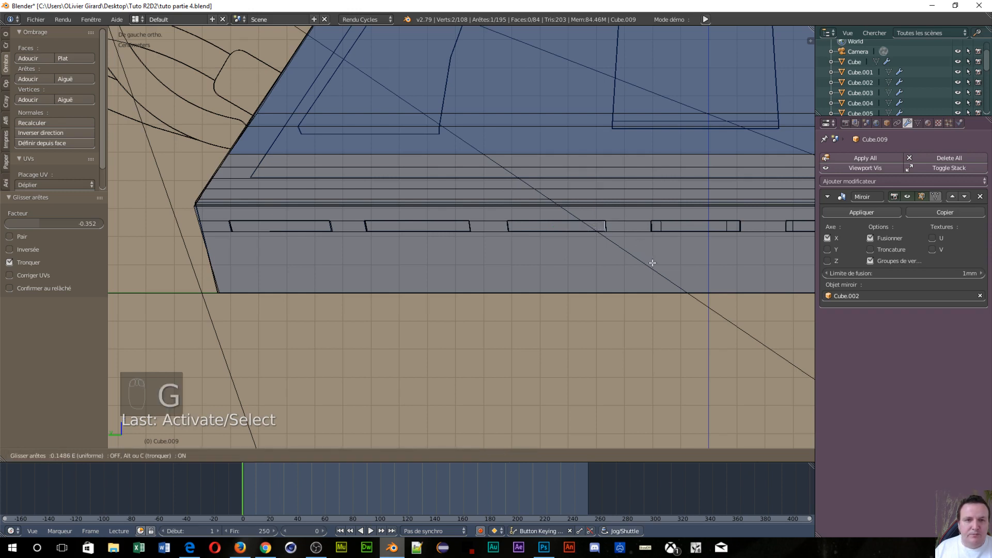
pyautogui.click(653, 263)
# - Edge-slide the two cuts at the fourth slot onto its ends, with factors of about -0.186 and 0.203
pyautogui.click(661, 227)
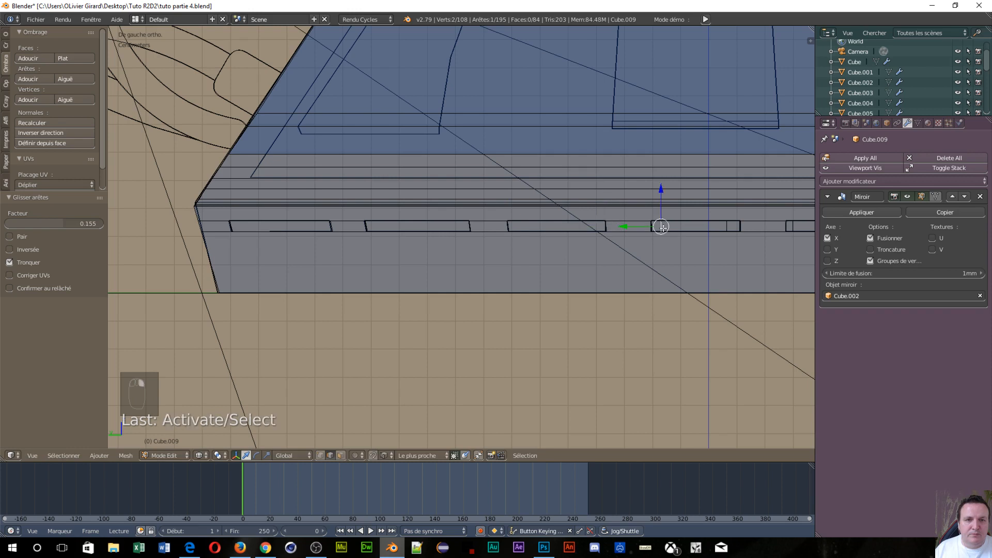
pyautogui.press('g')
pyautogui.press('g')
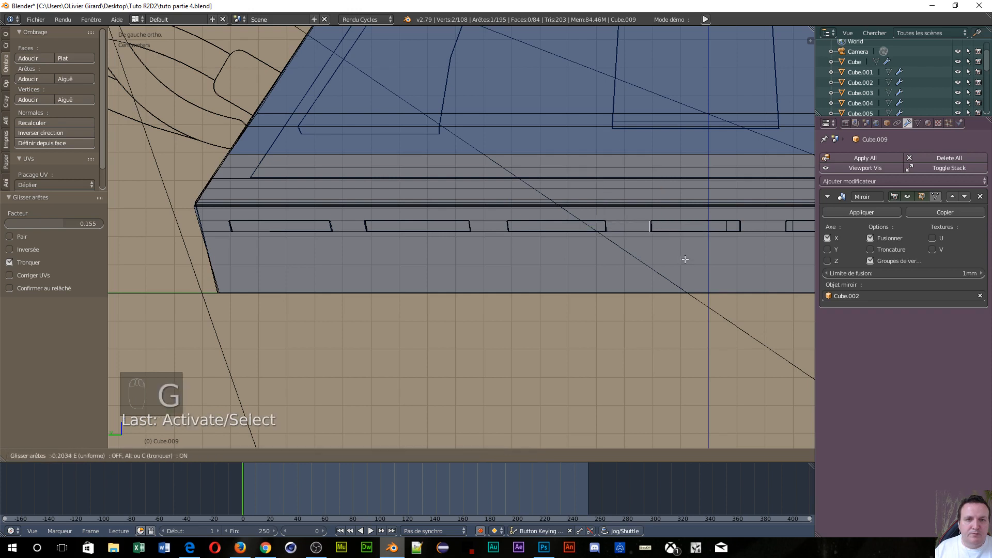
pyautogui.click(685, 259)
pyautogui.rightClick(721, 226)
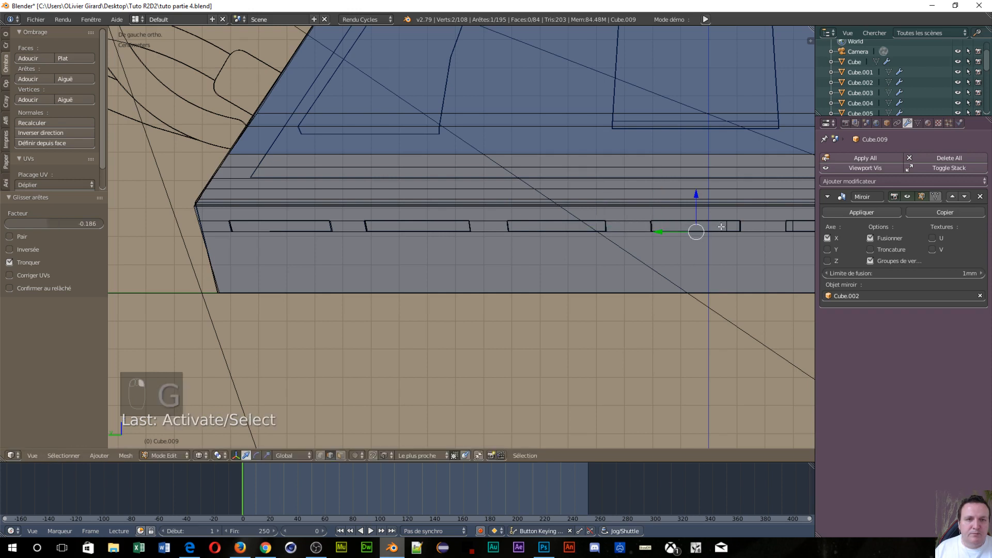
pyautogui.rightClick(726, 227)
pyautogui.press('g')
pyautogui.press('g')
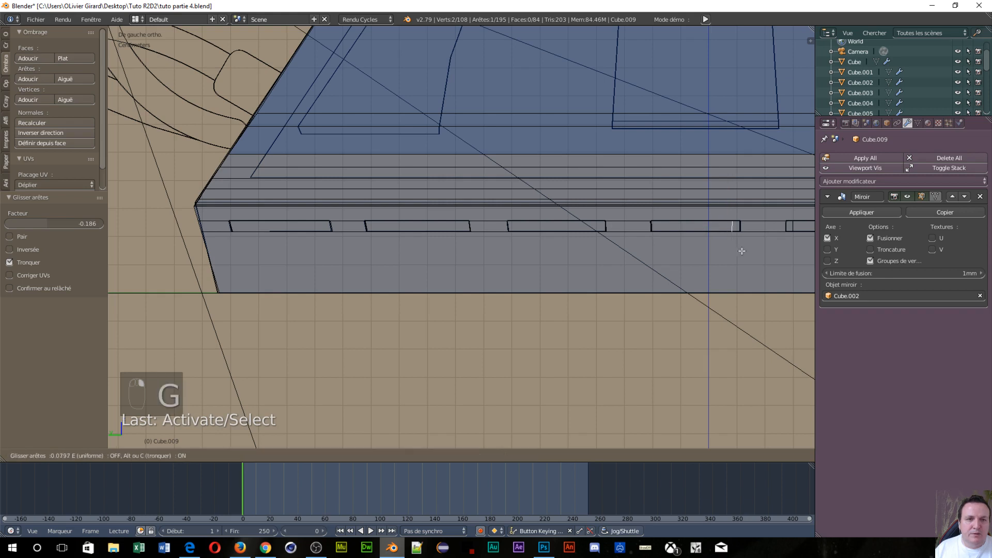
pyautogui.click(750, 253)
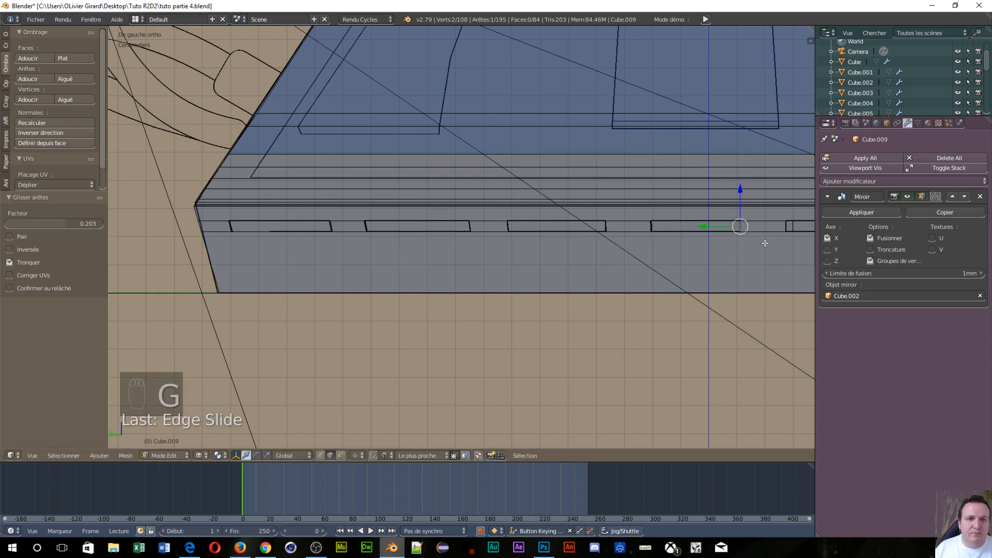
# - Edge-slide the two cuts at the fifth slot onto its ends, with factors of about -0.130 and 0.373
pyautogui.rightClick(794, 222)
pyautogui.moveTo(794, 225); pyautogui.dragTo(799, 229, button='right')
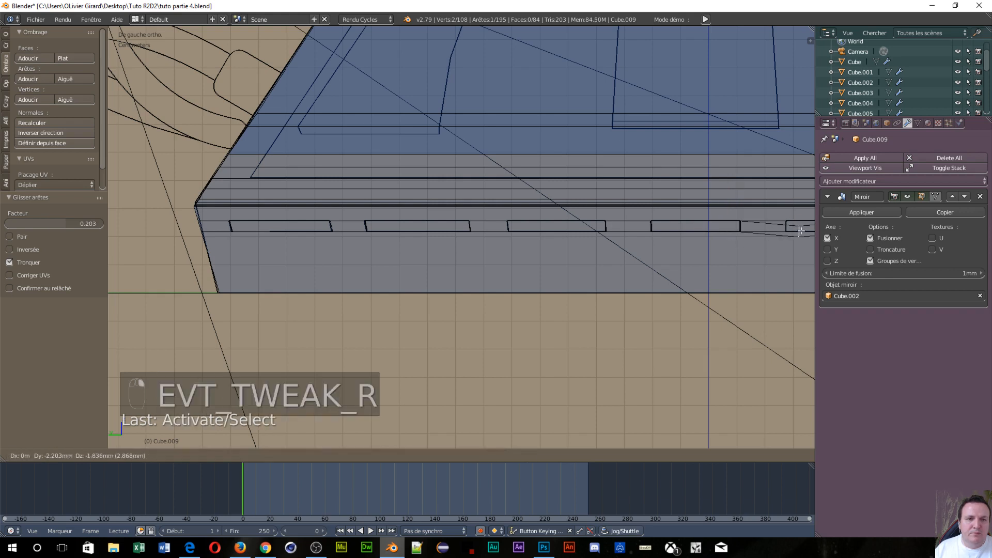
pyautogui.rightClick(801, 229)
pyautogui.press('g')
pyautogui.press('g')
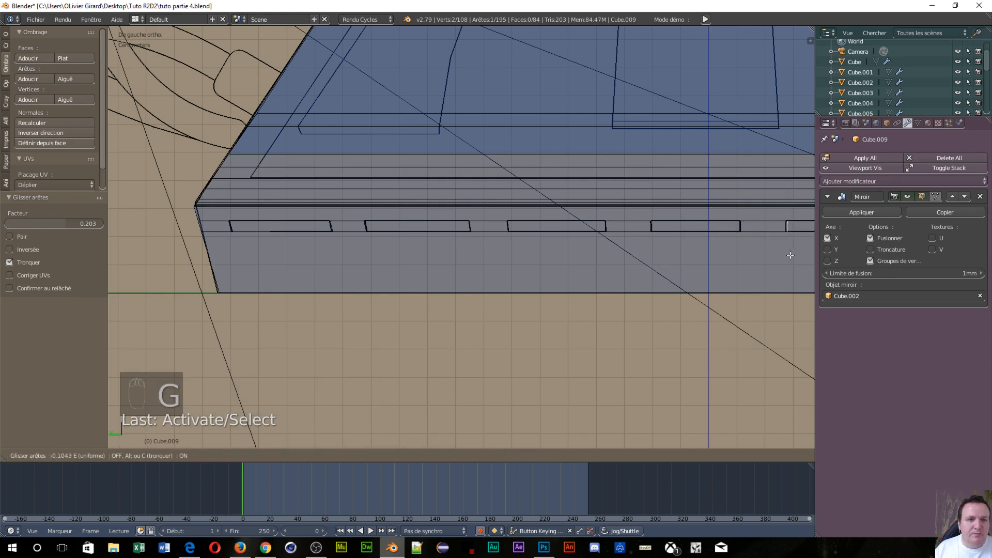
pyautogui.click(789, 254)
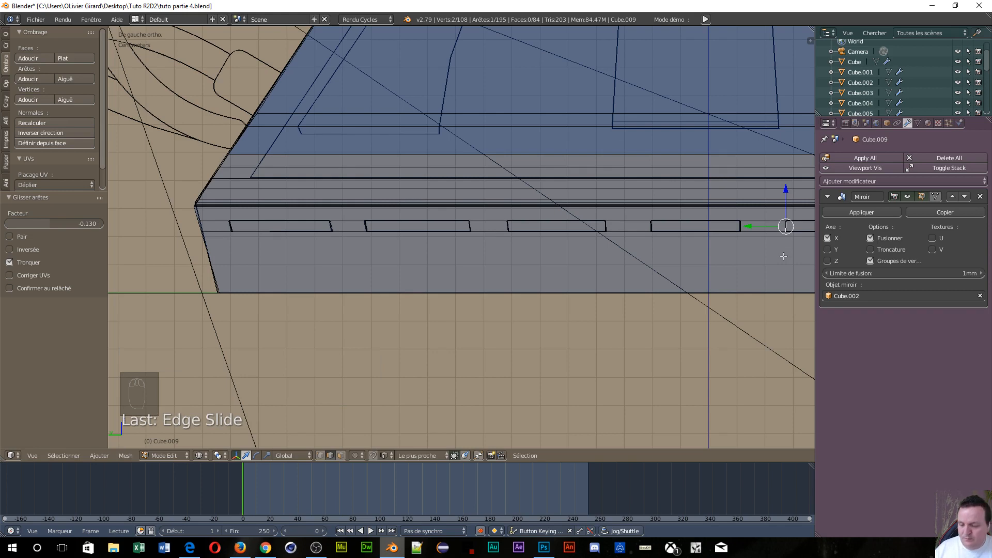
pyautogui.keyDown('shift'); pyautogui.moveTo(789, 254); pyautogui.dragTo(263, 263, button='middle'); pyautogui.keyUp('shift')
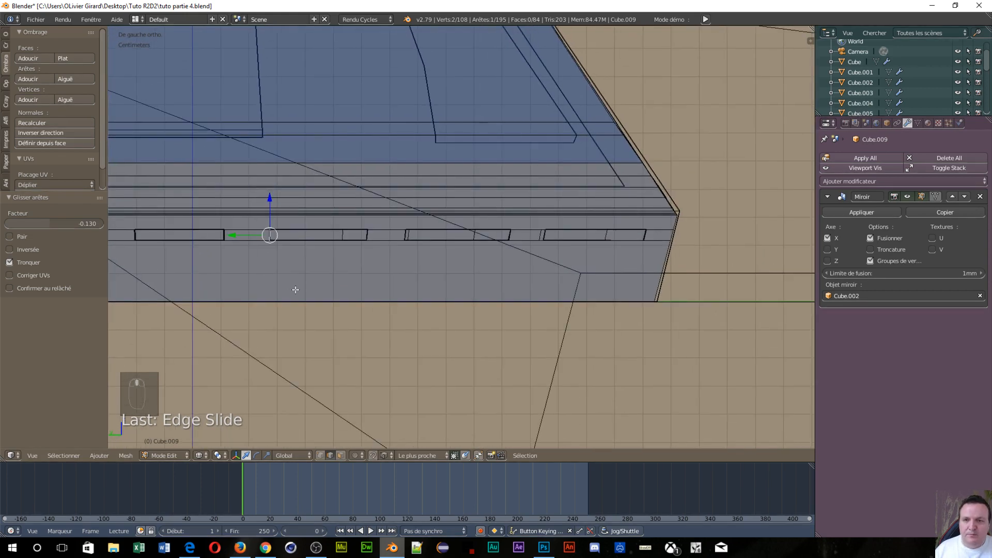
pyautogui.rightClick(342, 234)
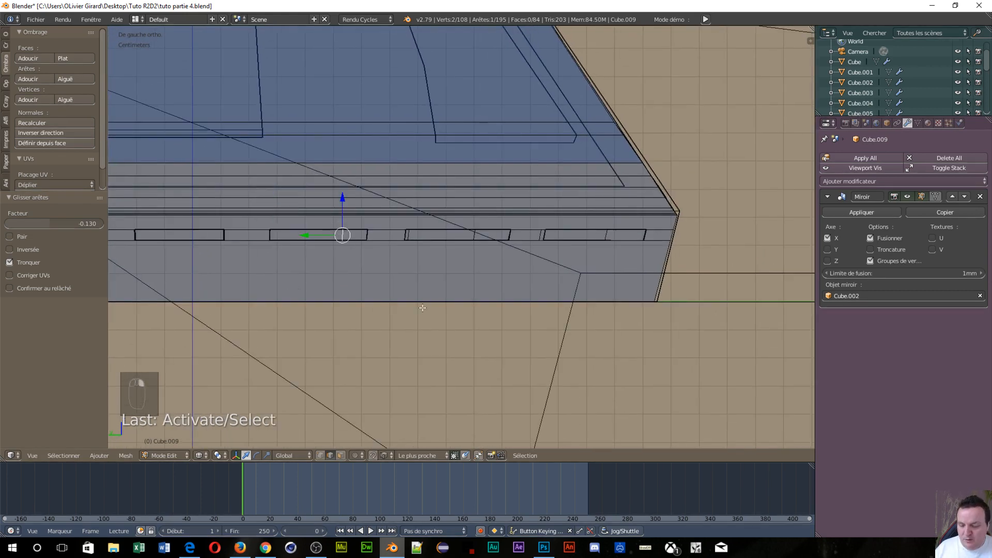
pyautogui.press('g')
pyautogui.press('g')
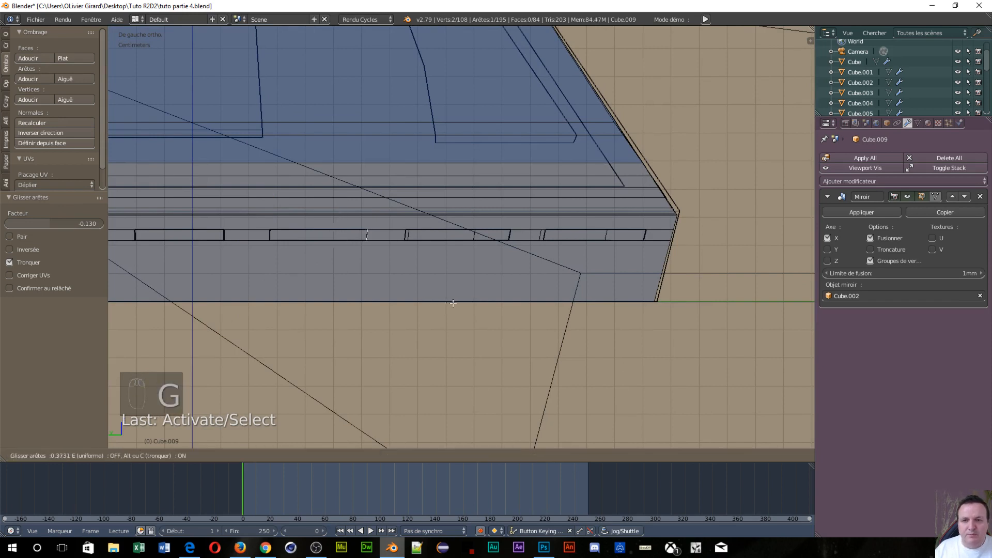
pyautogui.click(452, 303)
# - Edge-slide the two cuts at the sixth slot onto its ends, with factors of about -0.067 and 0.531
pyautogui.rightClick(409, 237)
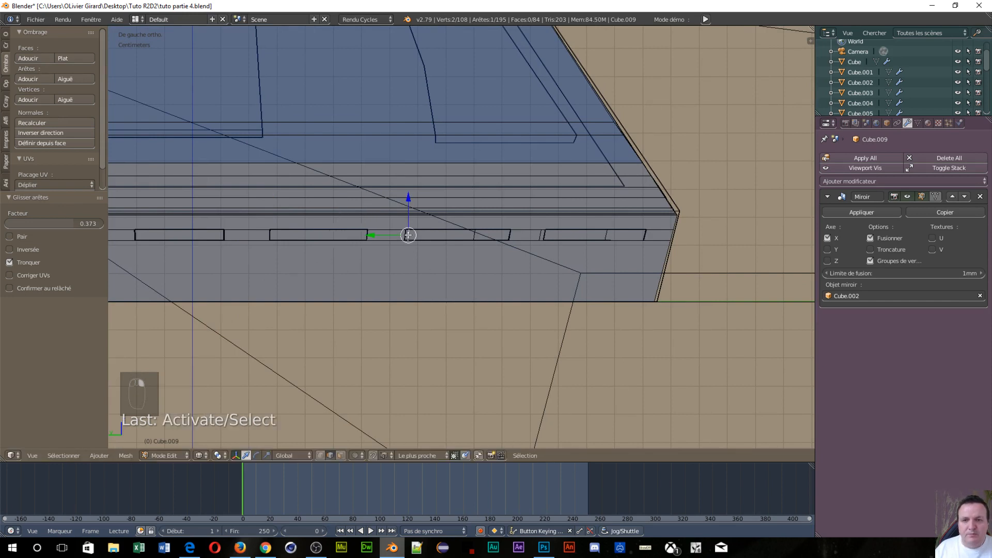
pyautogui.press('g')
pyautogui.press('g')
pyautogui.click(459, 285)
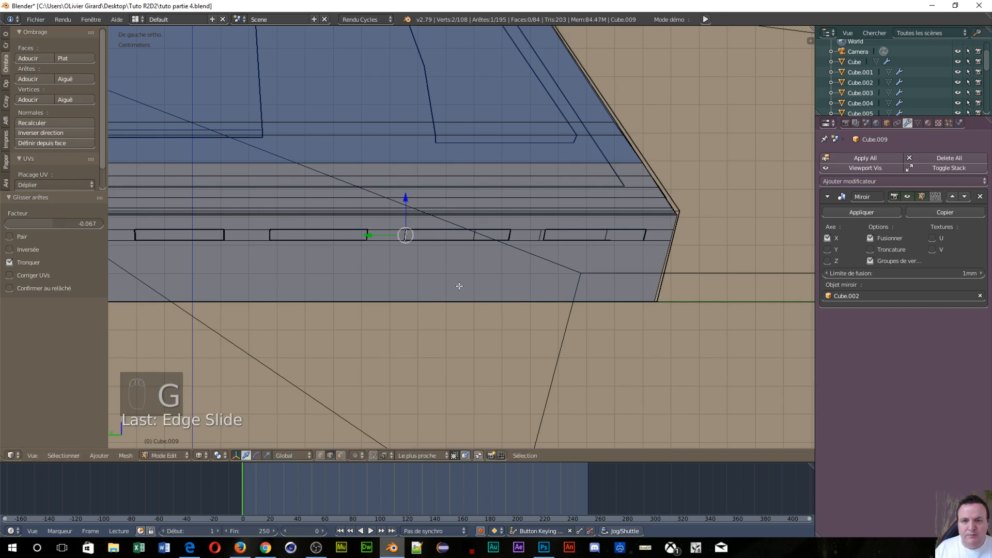
pyautogui.press('g')
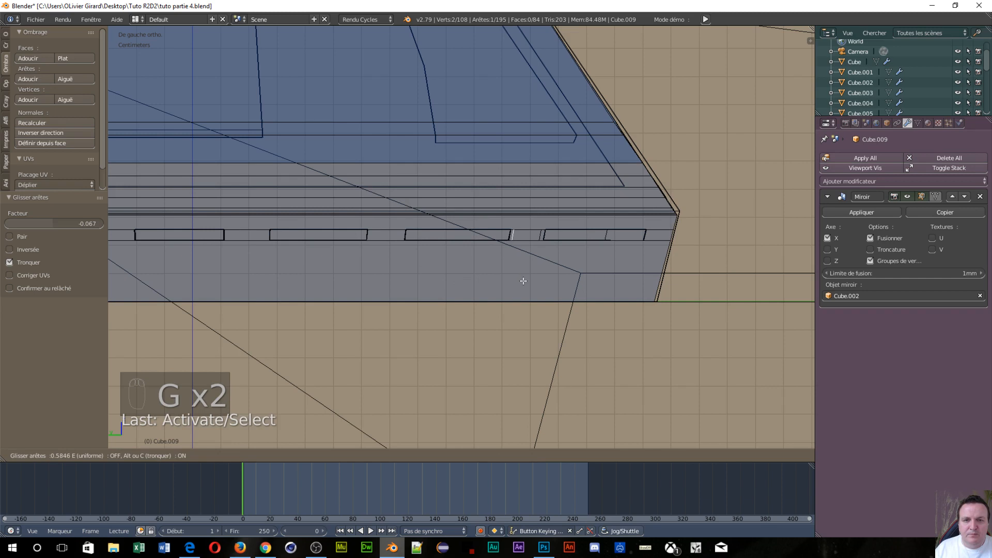
pyautogui.click(520, 282)
# - Edge-slide the two cuts at the seventh slot onto its ends, with factors of about 0.064 and 0.581
pyautogui.rightClick(535, 232)
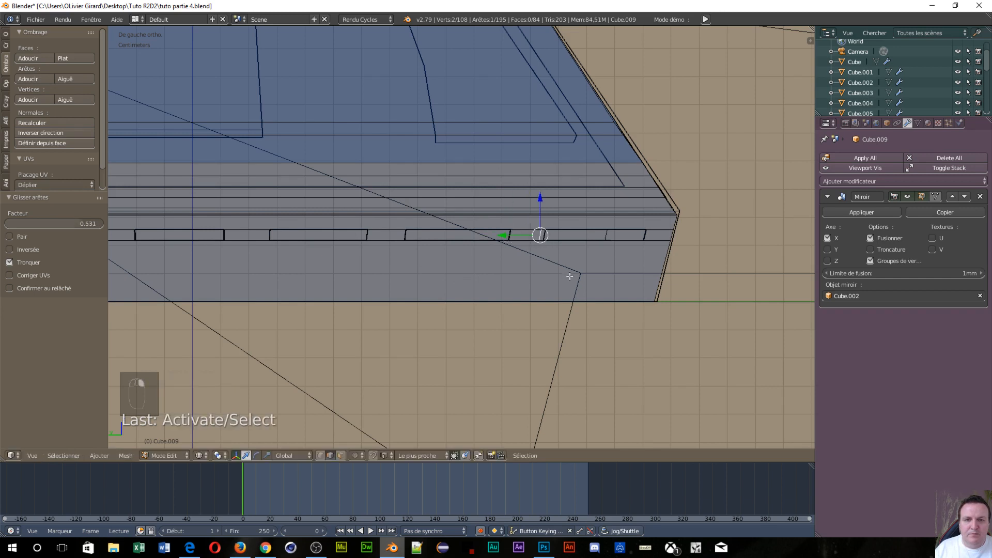
pyautogui.press('g')
pyautogui.press('g')
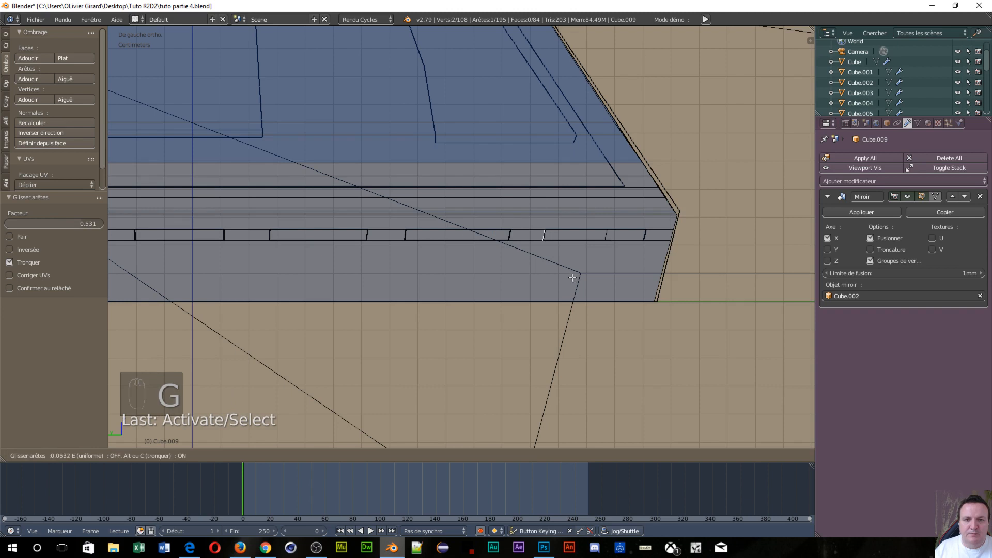
pyautogui.click(573, 278)
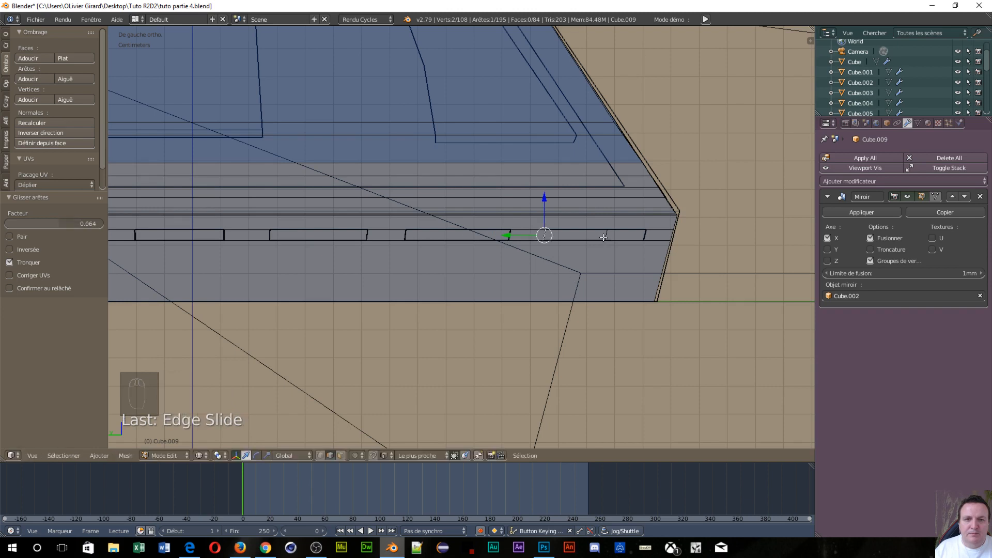
pyautogui.rightClick(604, 236)
pyautogui.press('g')
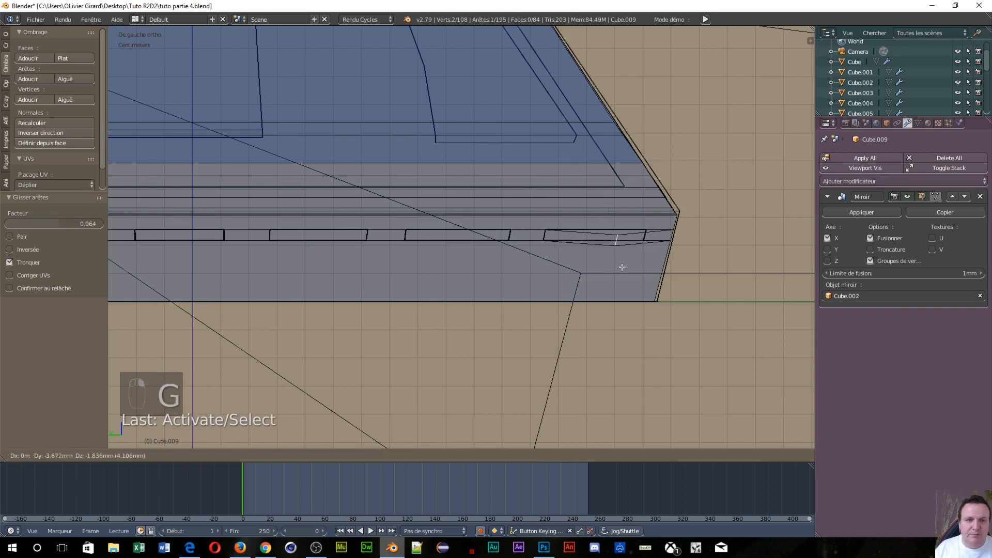
pyautogui.press('g')
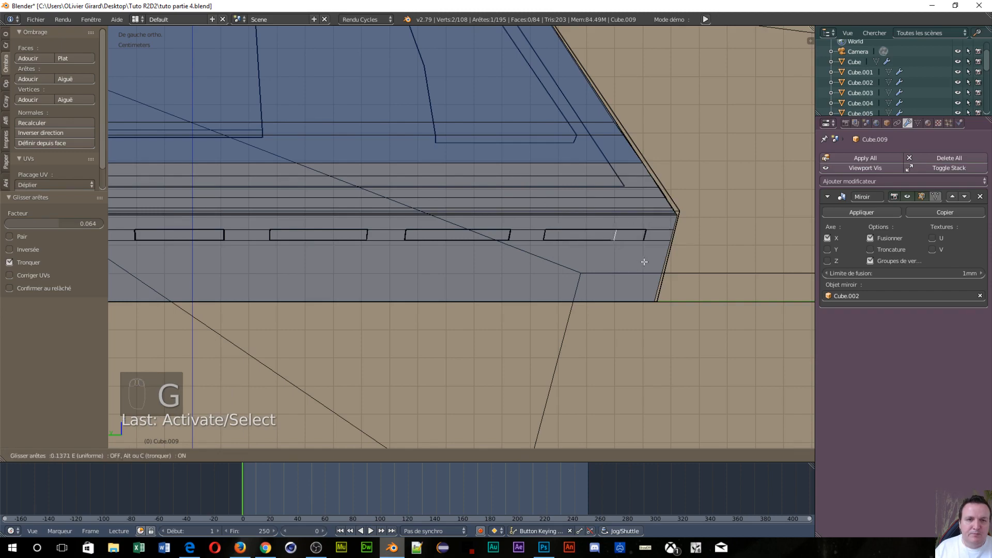
pyautogui.click(670, 262)
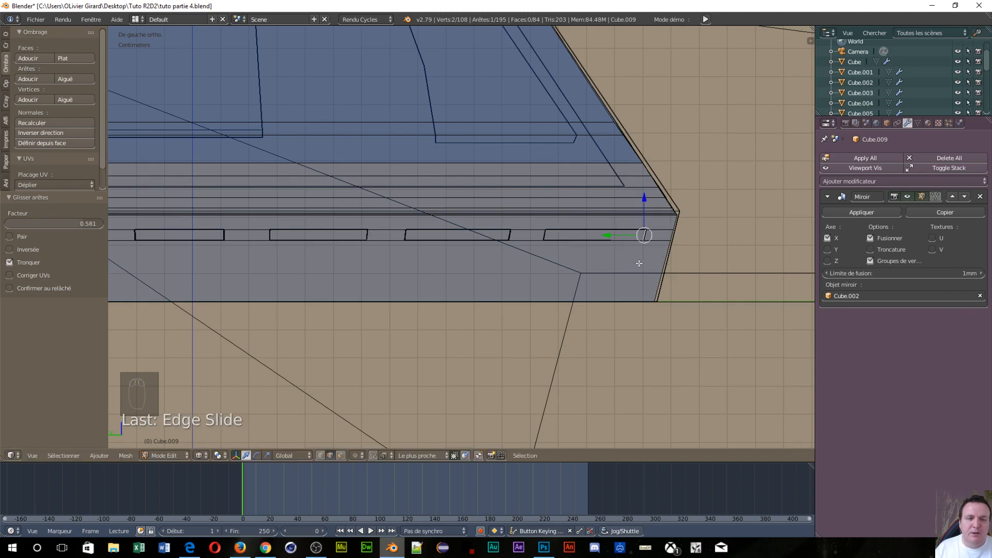
# - Switch to face selection and select the seven slot faces along one long side of the foot
pyautogui.scroll(-2, 637, 264)
pyautogui.moveTo(634, 264); pyautogui.dragTo(482, 264, button='middle')
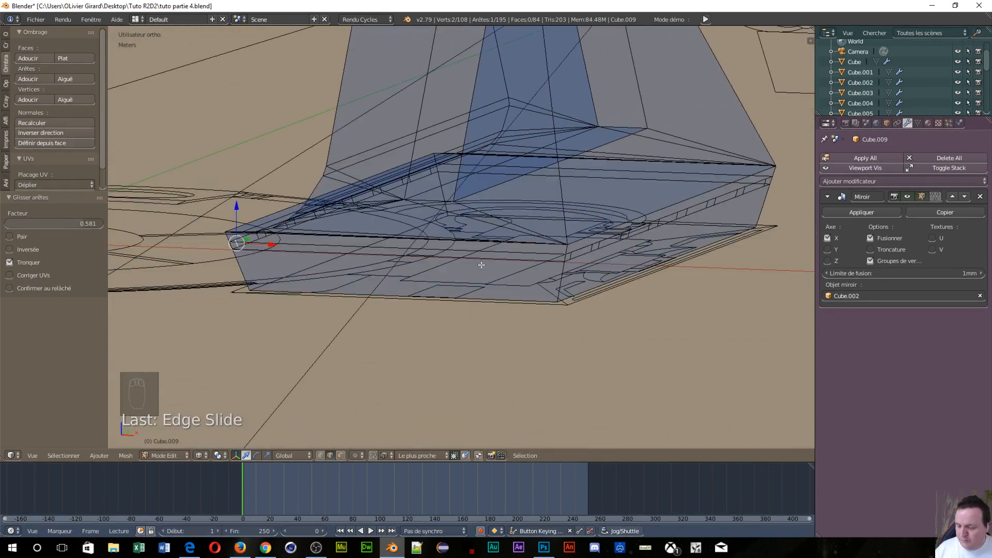
pyautogui.hotkey('ctrl', 'Tab')
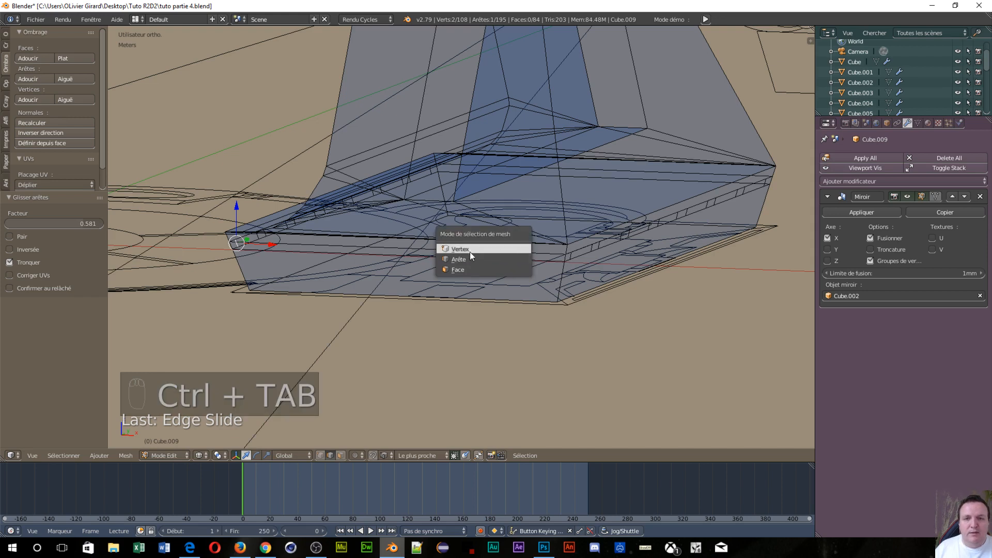
pyautogui.click(470, 270)
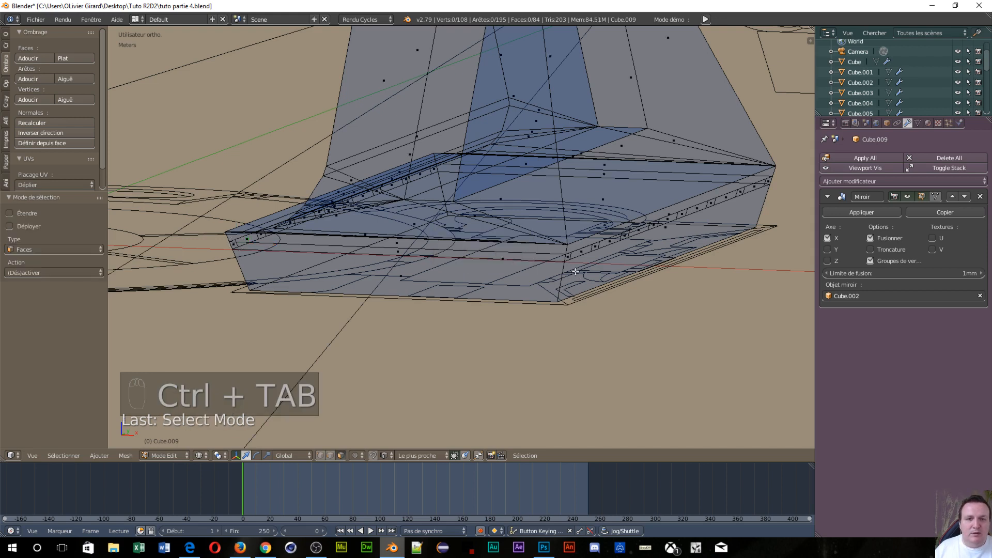
pyautogui.rightClick(583, 251)
pyautogui.rightClick(610, 241)
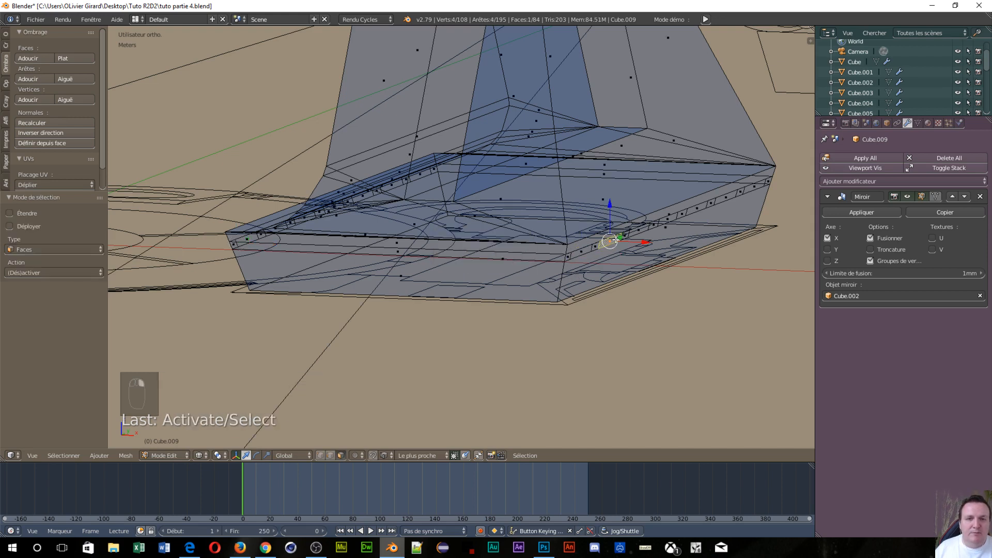
pyautogui.keyDown('shift'); pyautogui.rightClick(582, 252); pyautogui.keyUp('shift')
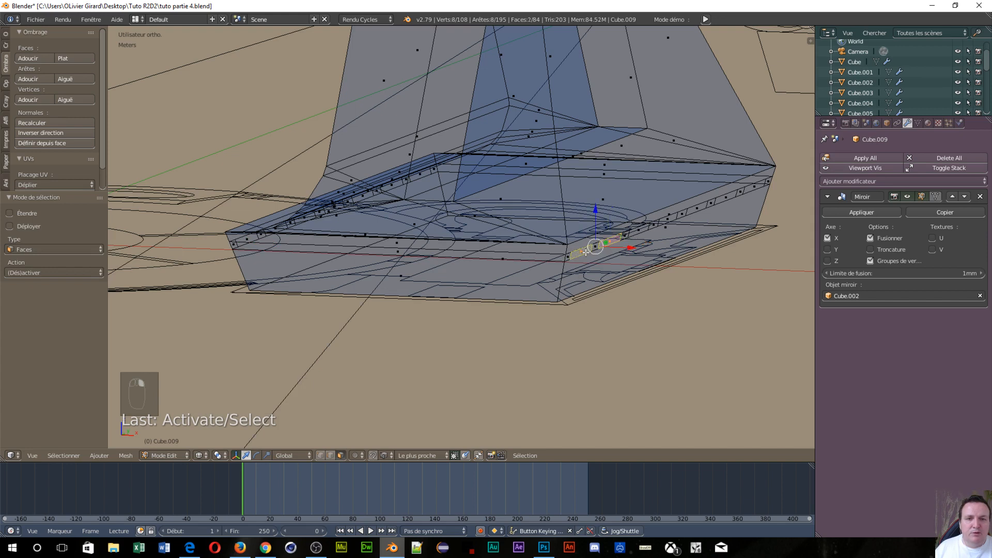
pyautogui.keyDown('shift'); pyautogui.rightClick(642, 233); pyautogui.keyUp('shift')
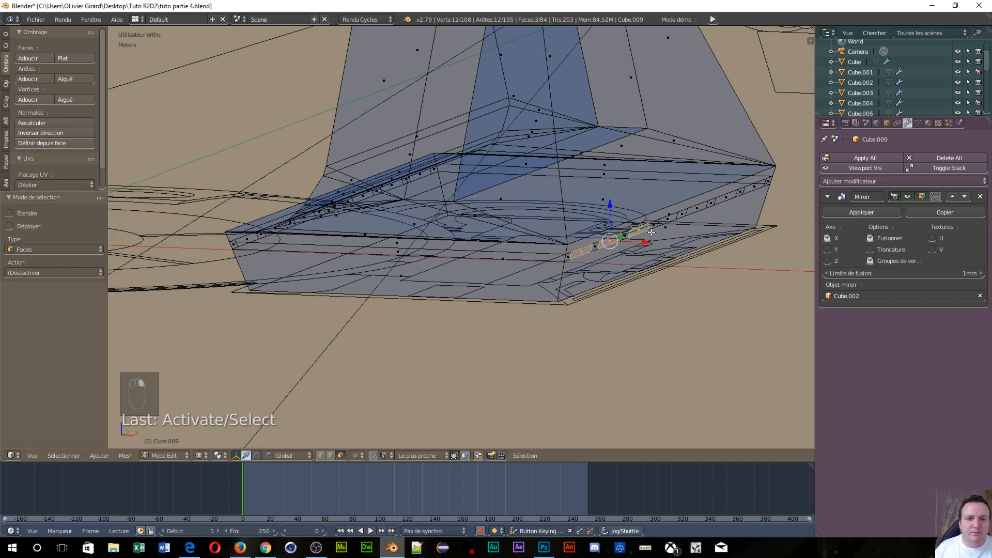
pyautogui.keyDown('ctrl'); pyautogui.rightClick(672, 216); pyautogui.keyUp('ctrl')
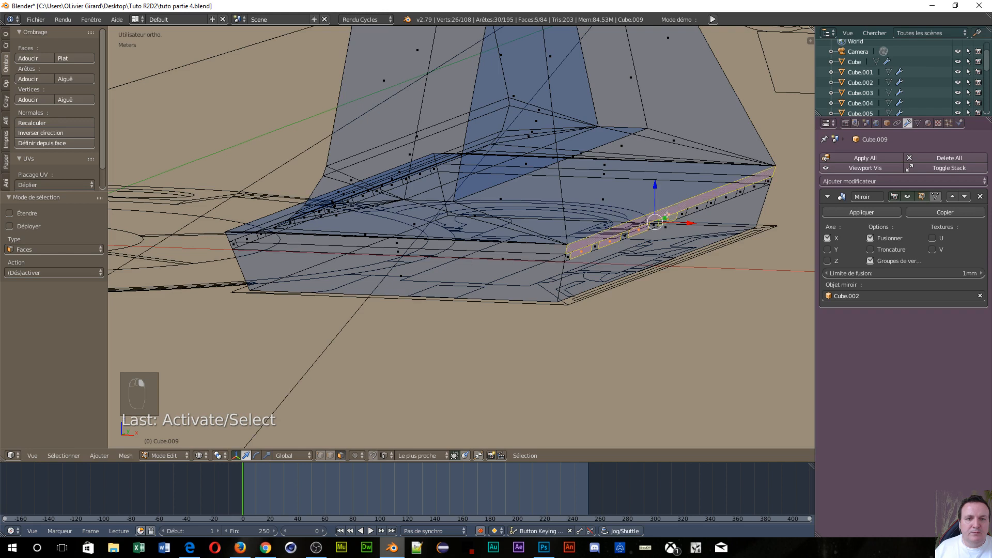
pyautogui.keyDown('shift'); pyautogui.rightClick(670, 217); pyautogui.keyUp('shift')
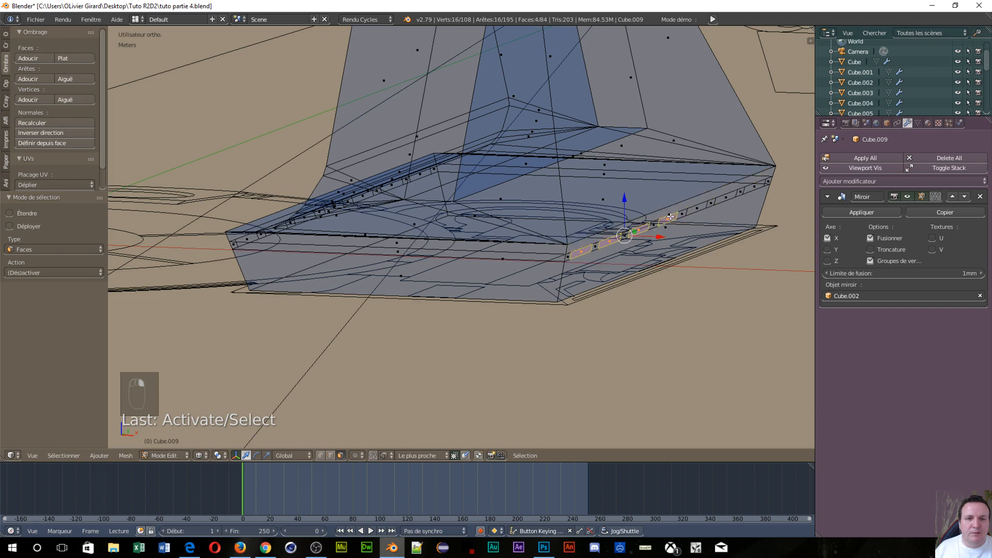
pyautogui.keyDown('shift'); pyautogui.rightClick(699, 209); pyautogui.keyUp('shift')
pyautogui.keyDown('shift'); pyautogui.rightClick(736, 193); pyautogui.keyUp('shift')
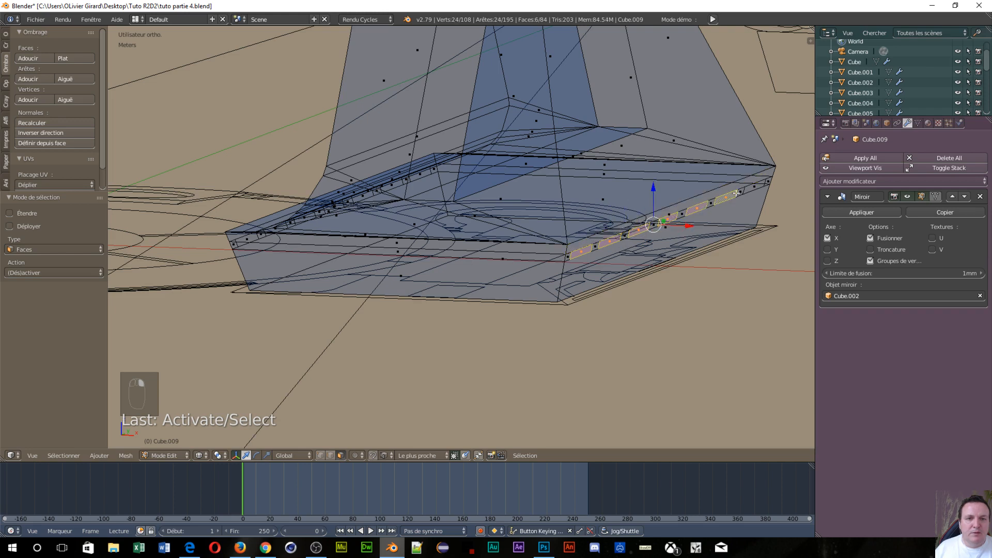
pyautogui.keyDown('shift'); pyautogui.rightClick(755, 191); pyautogui.keyUp('shift')
# - Add the seven matching slot faces on the foot's opposite long side to the selection
pyautogui.moveTo(535, 278); pyautogui.dragTo(629, 293, button='middle')
pyautogui.scroll(5, 517, 310)
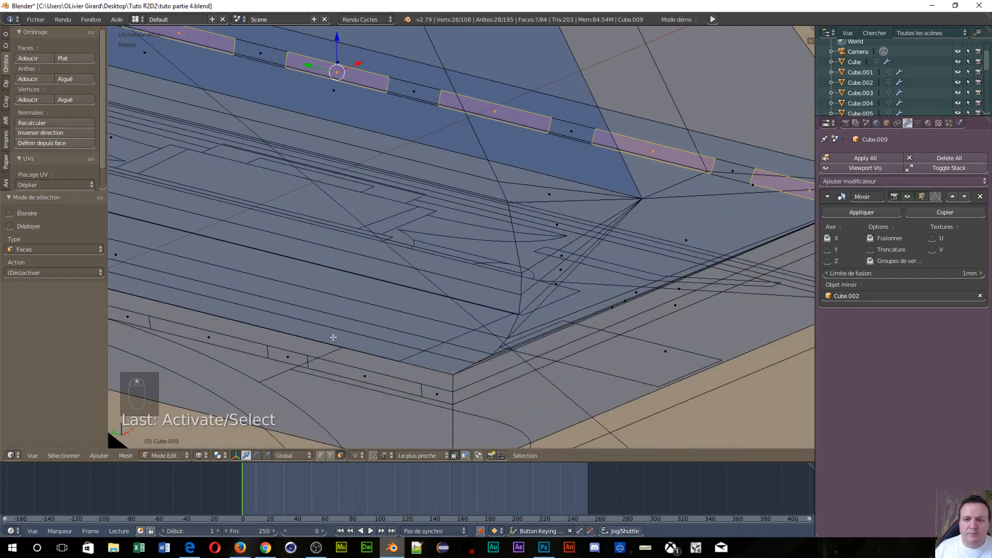
pyautogui.keyDown('shift'); pyautogui.rightClick(365, 374); pyautogui.keyUp('shift')
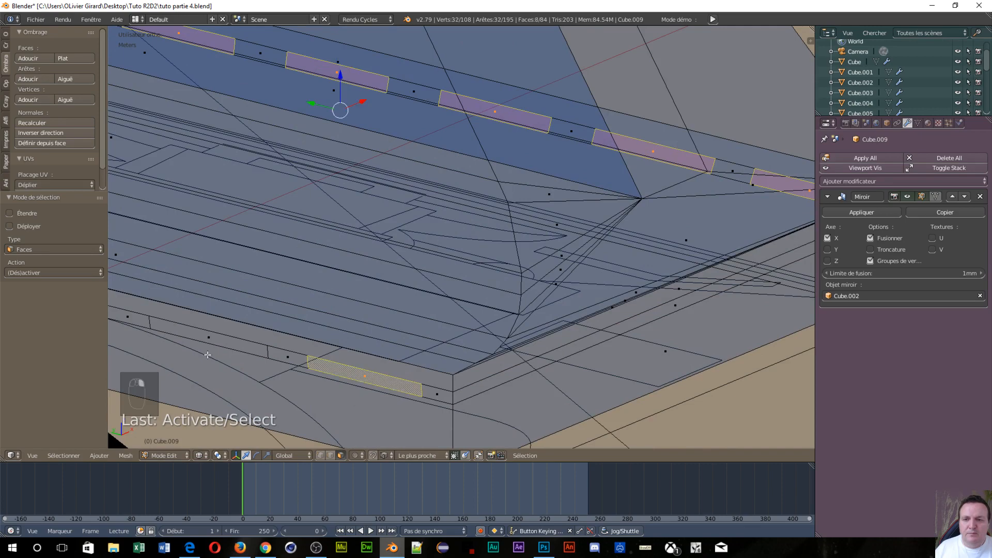
pyautogui.keyDown('shift'); pyautogui.rightClick(203, 339); pyautogui.keyUp('shift')
pyautogui.scroll(-3, 181, 315)
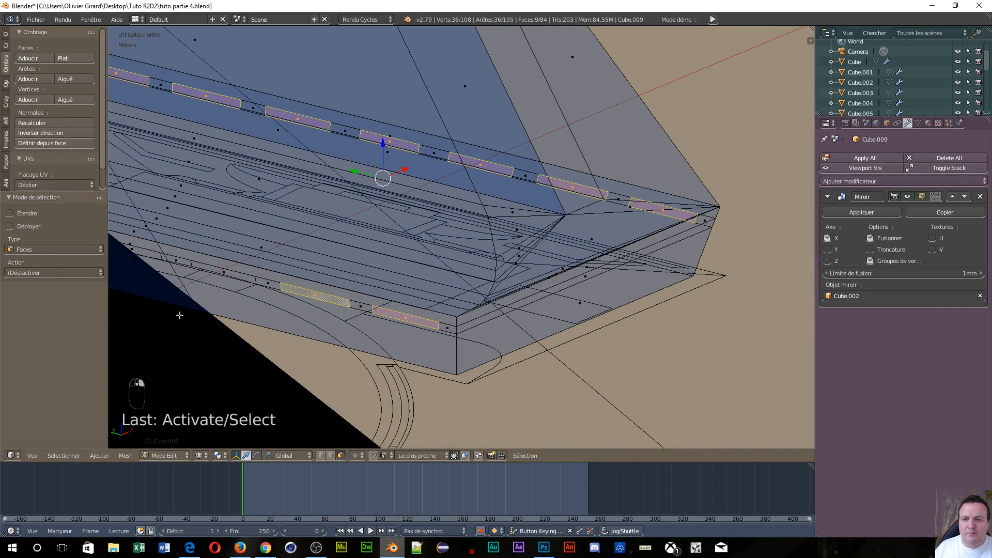
pyautogui.keyDown('shift'); pyautogui.moveTo(229, 303); pyautogui.dragTo(474, 387, button='middle'); pyautogui.keyUp('shift')
pyautogui.moveTo(392, 396)
pyautogui.mouseDown(button='middle')
pyautogui.moveTo(401, 414)
pyautogui.moveTo(410, 403)
pyautogui.mouseUp(button='middle')
pyautogui.keyDown('shift'); pyautogui.rightClick(507, 361); pyautogui.keyUp('shift')
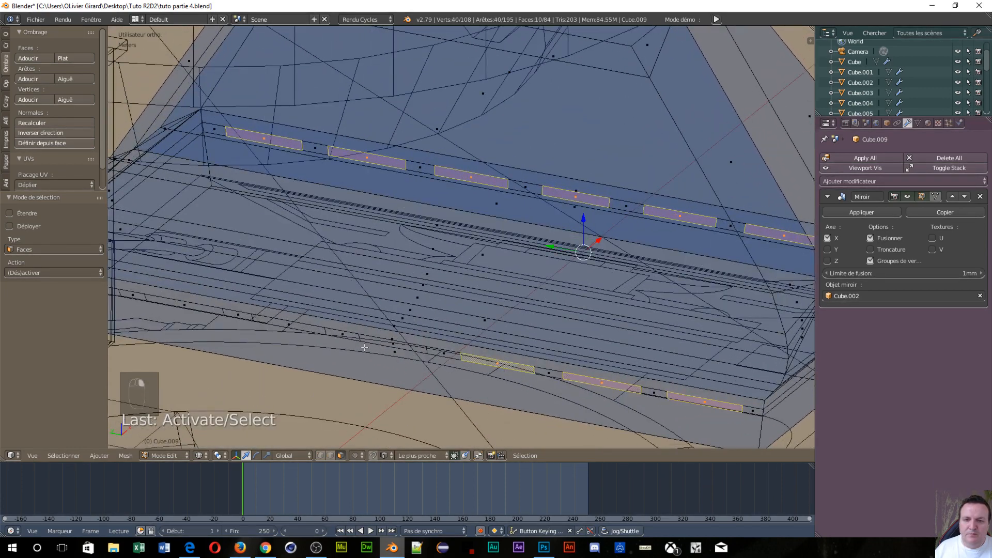
pyautogui.keyDown('shift'); pyautogui.rightClick(392, 345); pyautogui.keyUp('shift')
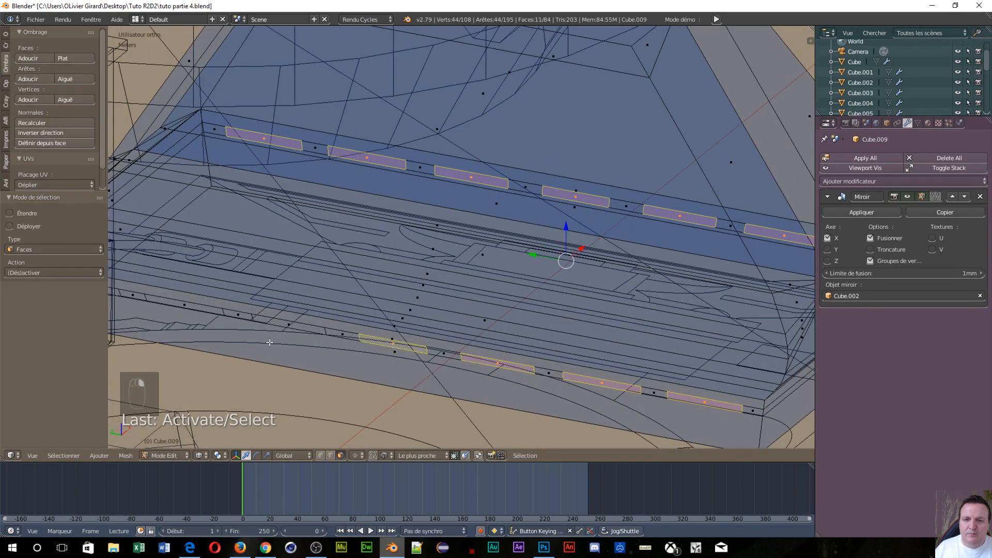
pyautogui.keyDown('shift'); pyautogui.rightClick(292, 323); pyautogui.keyUp('shift')
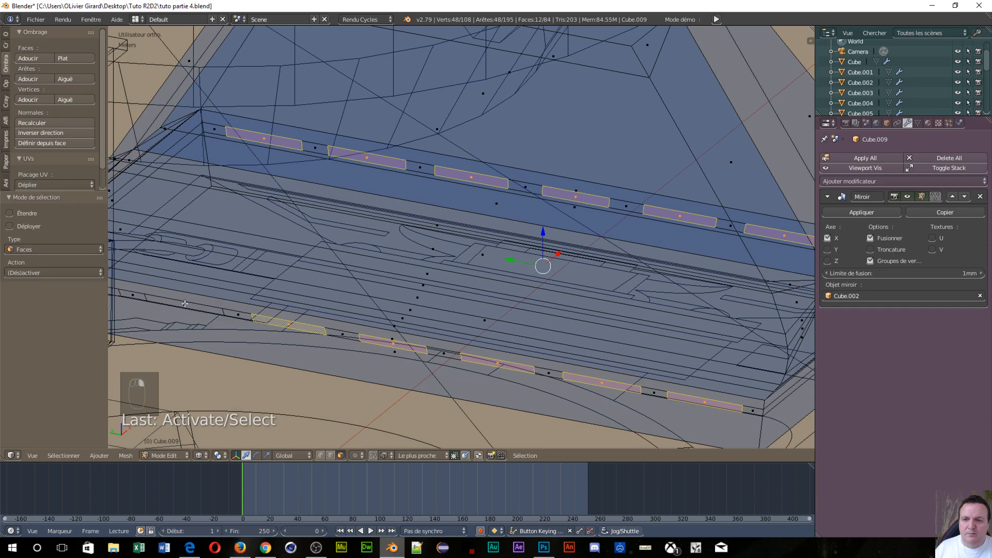
pyautogui.keyDown('shift'); pyautogui.rightClick(185, 304); pyautogui.keyUp('shift')
pyautogui.keyDown('shift'); pyautogui.moveTo(184, 304); pyautogui.dragTo(476, 291, button='middle'); pyautogui.keyUp('shift')
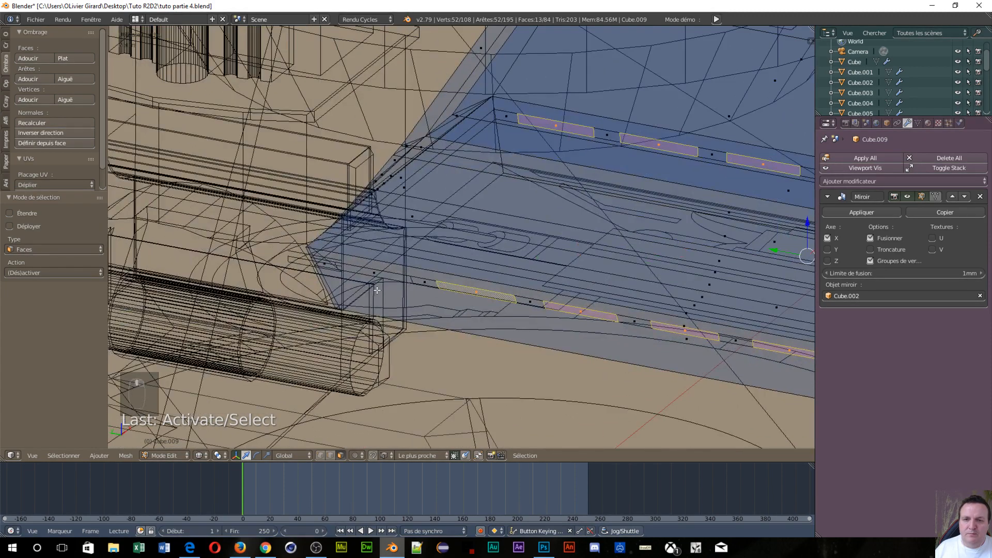
pyautogui.keyDown('shift'); pyautogui.rightClick(375, 272); pyautogui.keyUp('shift')
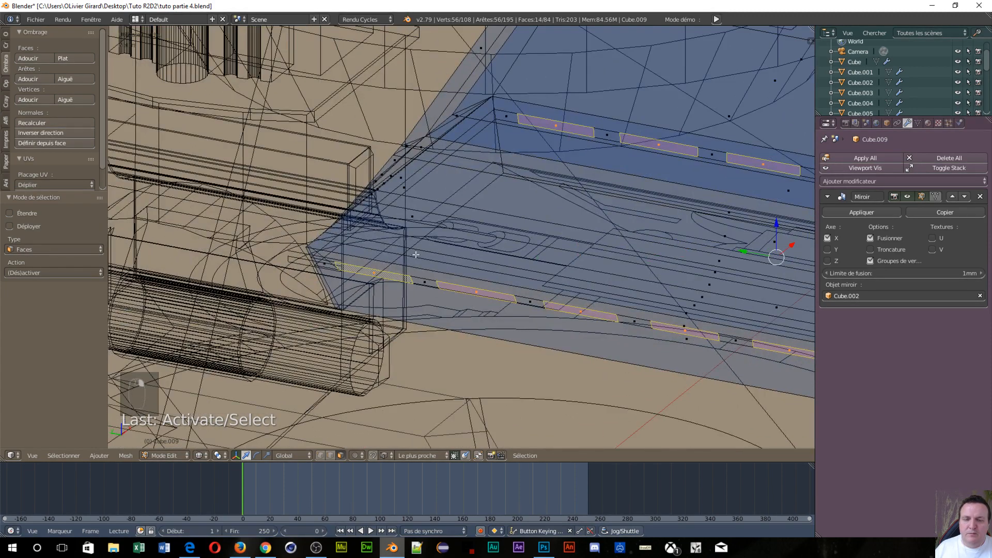
# - Extrude the selected slot faces in place and scale them along X to about 0.985 to recess them
pyautogui.scroll(-4, 418, 250)
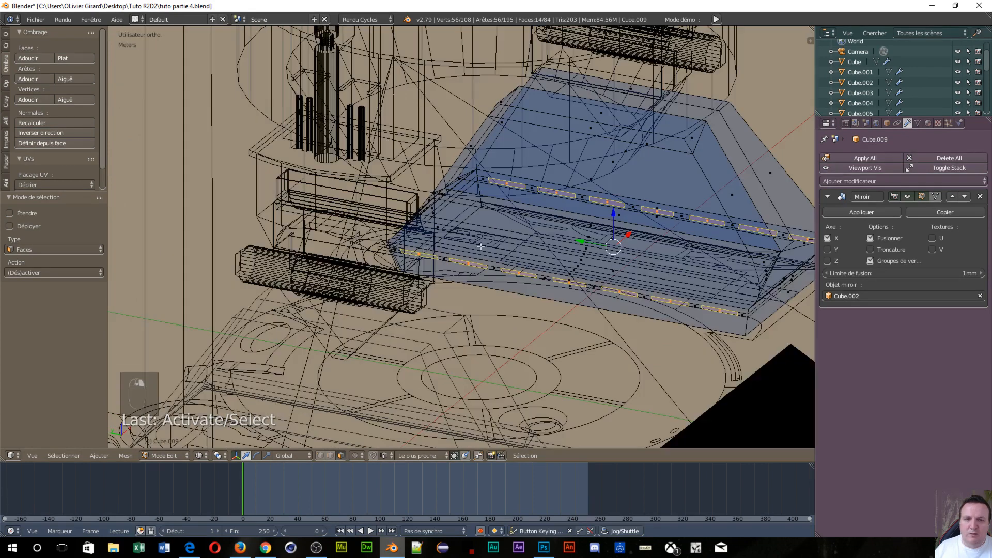
pyautogui.press('e')
pyautogui.rightClick(607, 246)
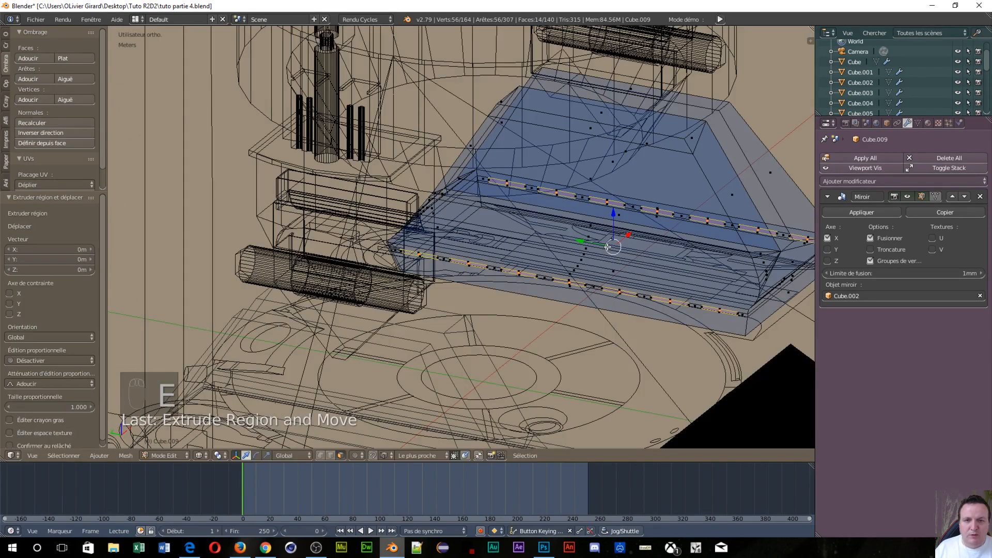
pyautogui.press('s')
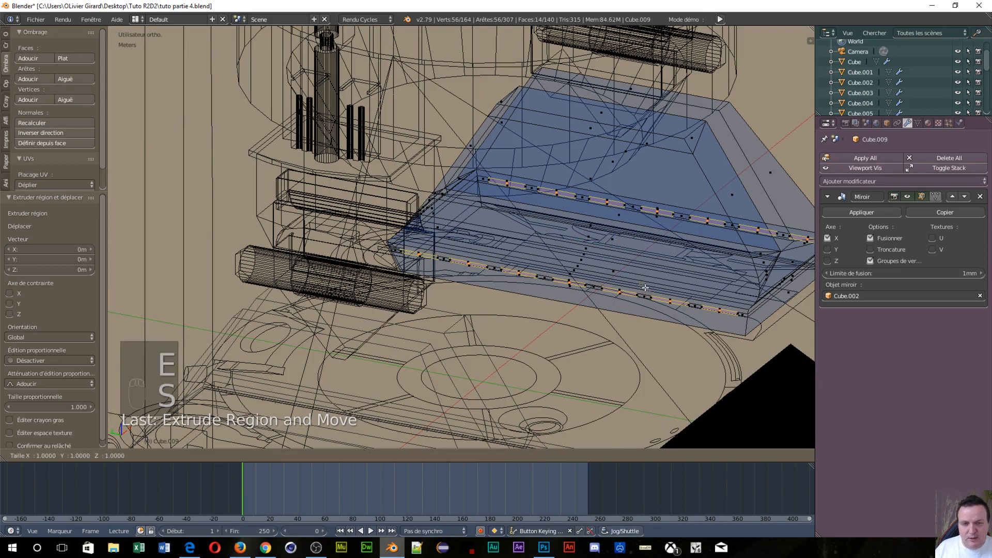
pyautogui.press('x')
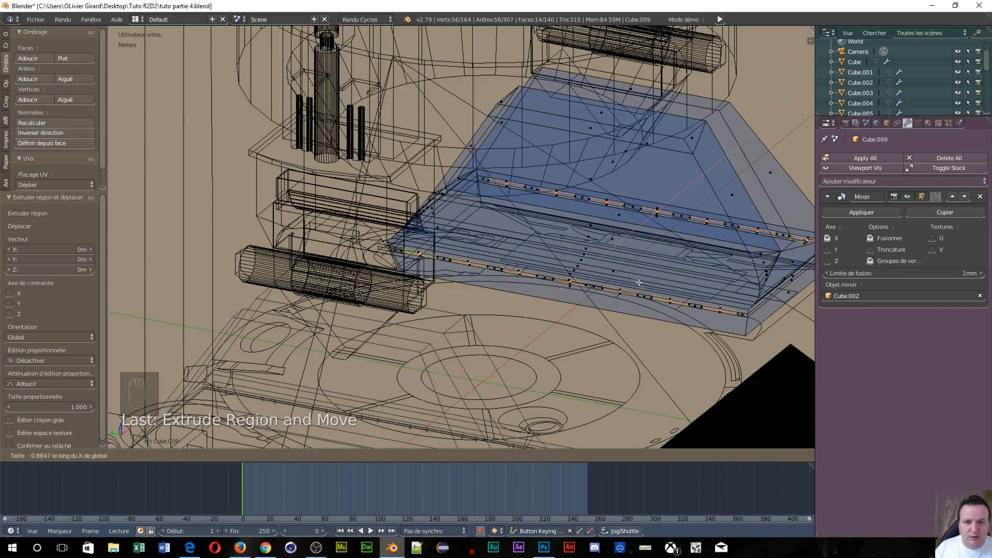
pyautogui.click(639, 282)
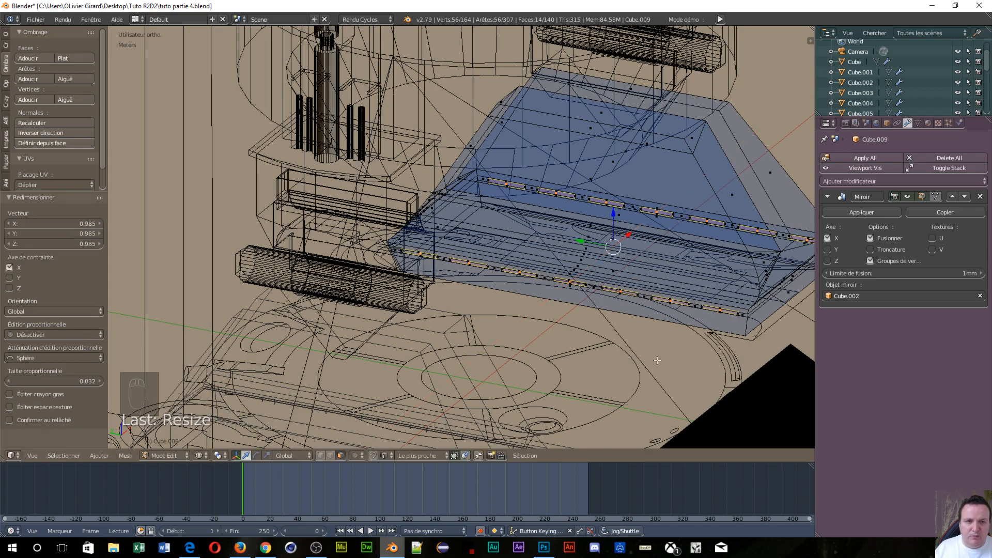
# - Duplicate one recessed slot face in the middle of the row and rotate the copy 90° about the Z axis
pyautogui.moveTo(657, 361); pyautogui.dragTo(513, 354, button='middle')
pyautogui.scroll(3, 377, 341)
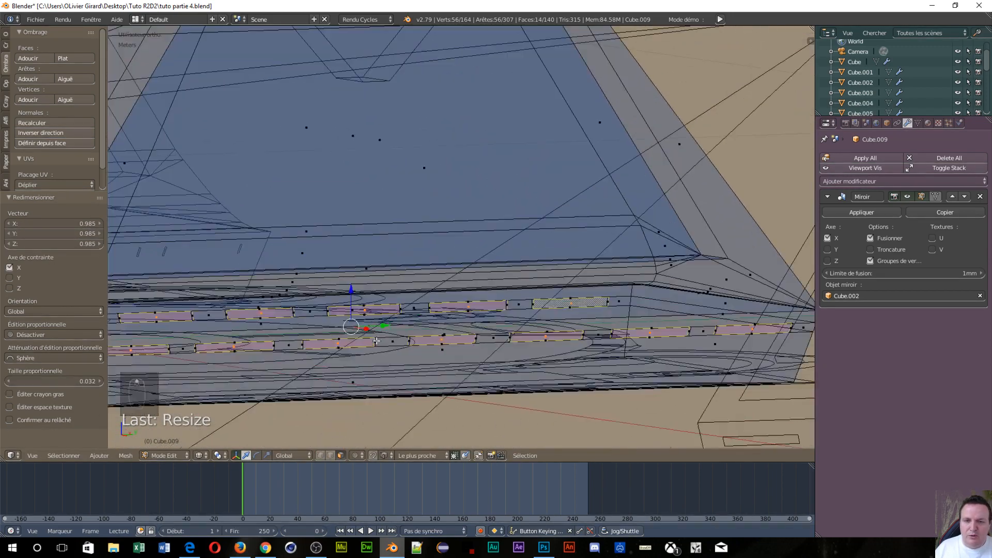
pyautogui.click(443, 340)
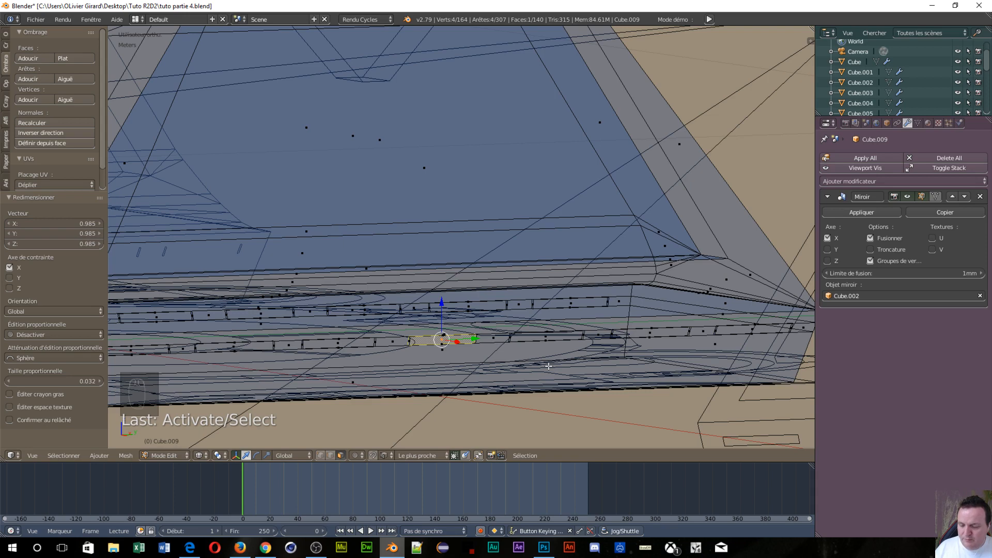
pyautogui.hotkey('shift', 'd')
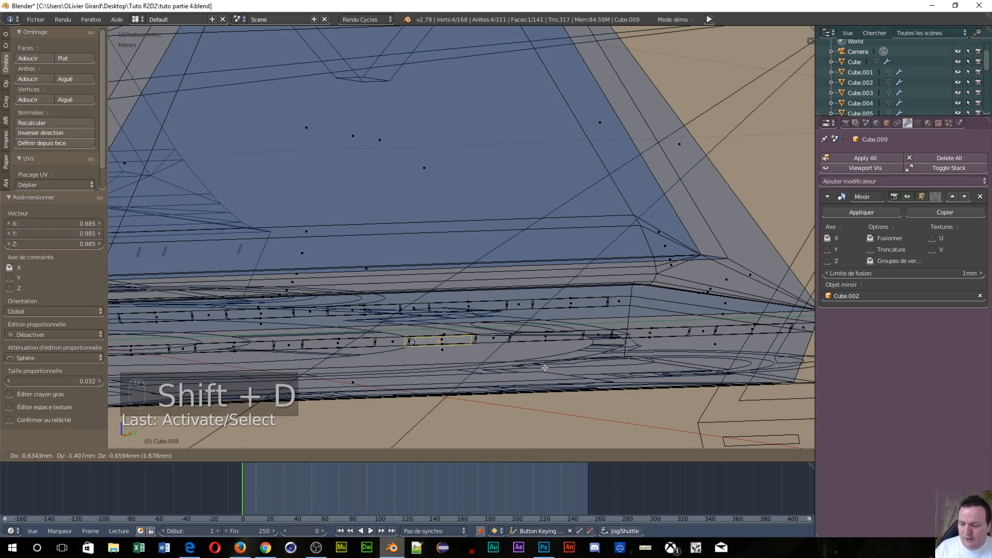
pyautogui.press('r')
pyautogui.press('z')
pyautogui.press('9')
pyautogui.press('0')
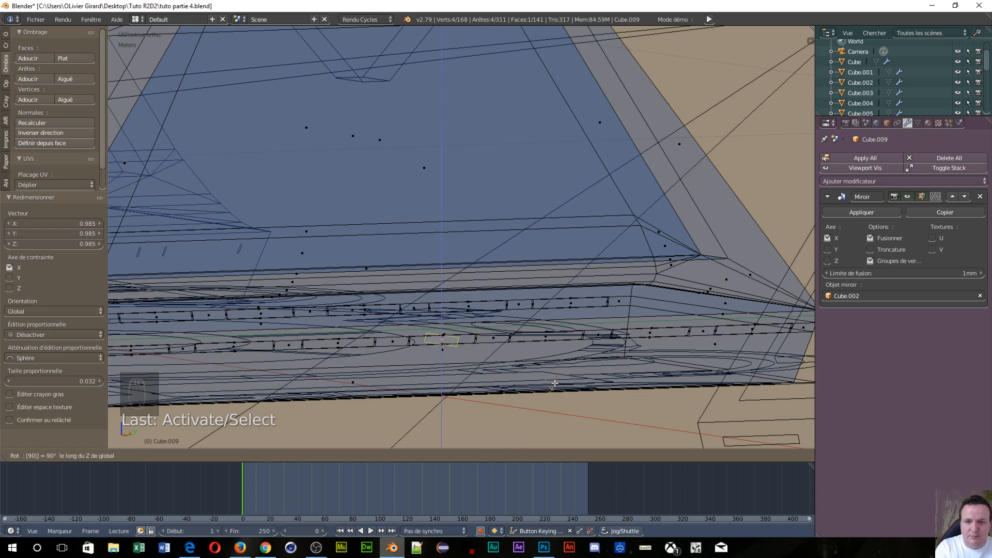
pyautogui.press('Return')
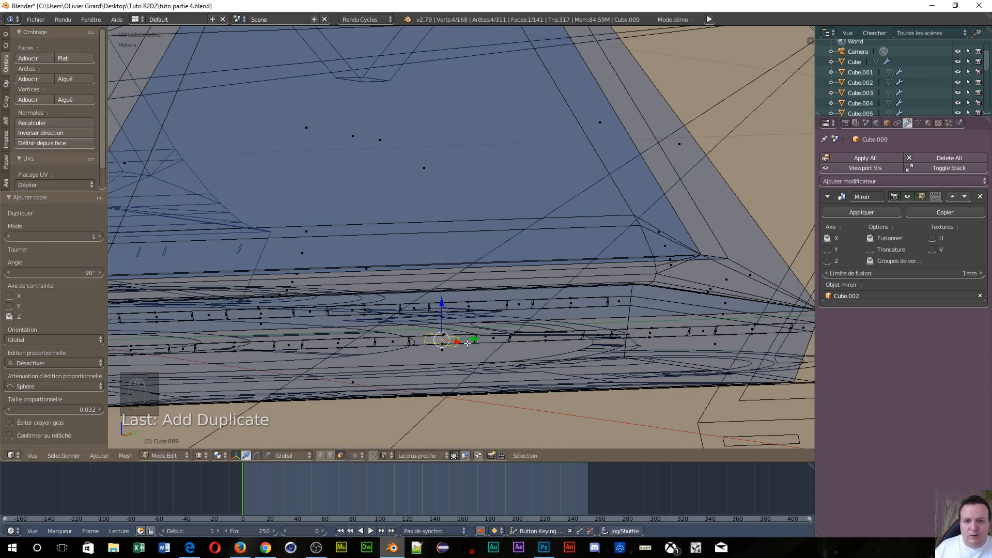
# - Move the rotated face copy about -15.4 cm along Y to the end of the foot
pyautogui.moveTo(475, 340); pyautogui.dragTo(151, 352)
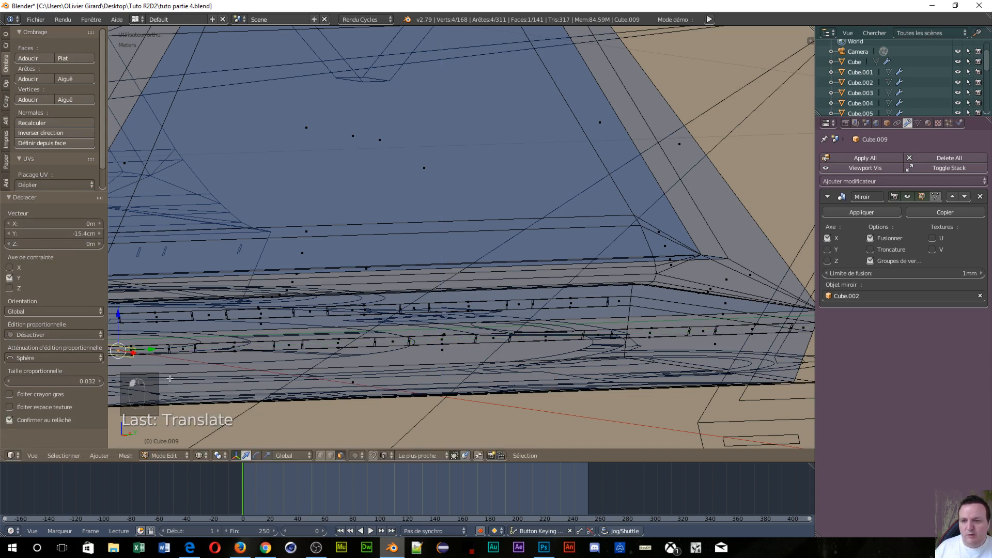
pyautogui.scroll(-4, 395, 405)
pyautogui.moveTo(396, 405); pyautogui.dragTo(419, 379, button='middle')
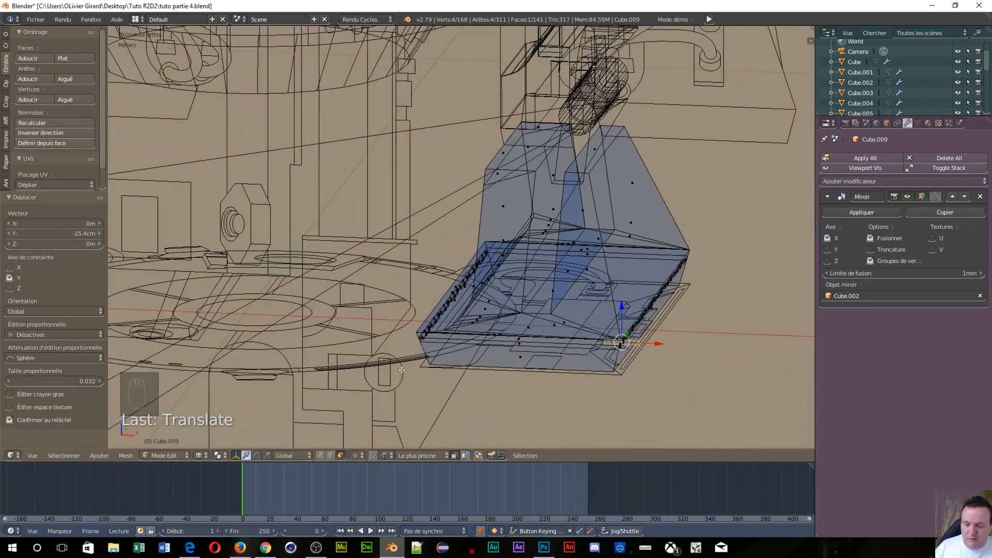
# - In edge selection mode, select the upper and lower long edges of the narrow band on both end faces of the foot
pyautogui.hotkey('ctrl', 'Tab')
pyautogui.click(407, 371)
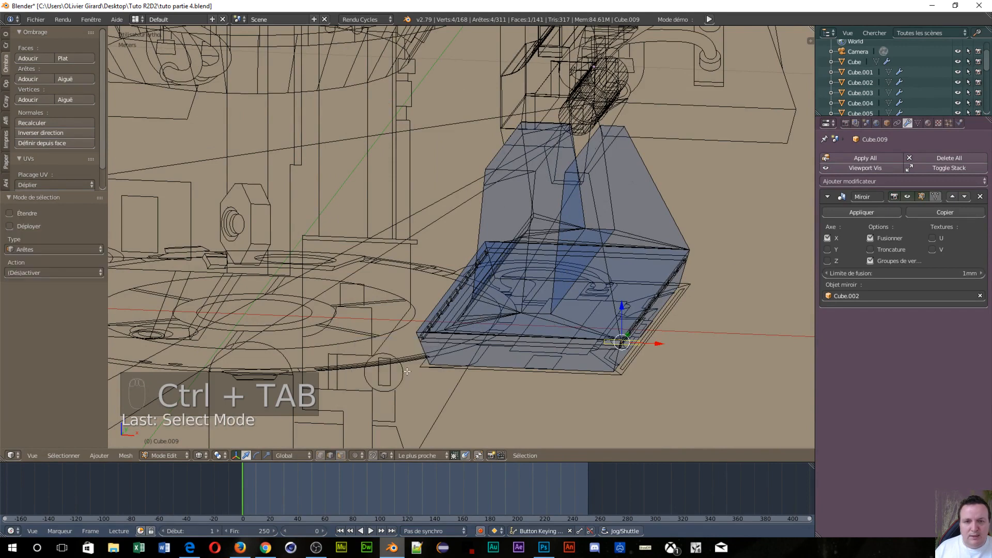
pyautogui.click(552, 344)
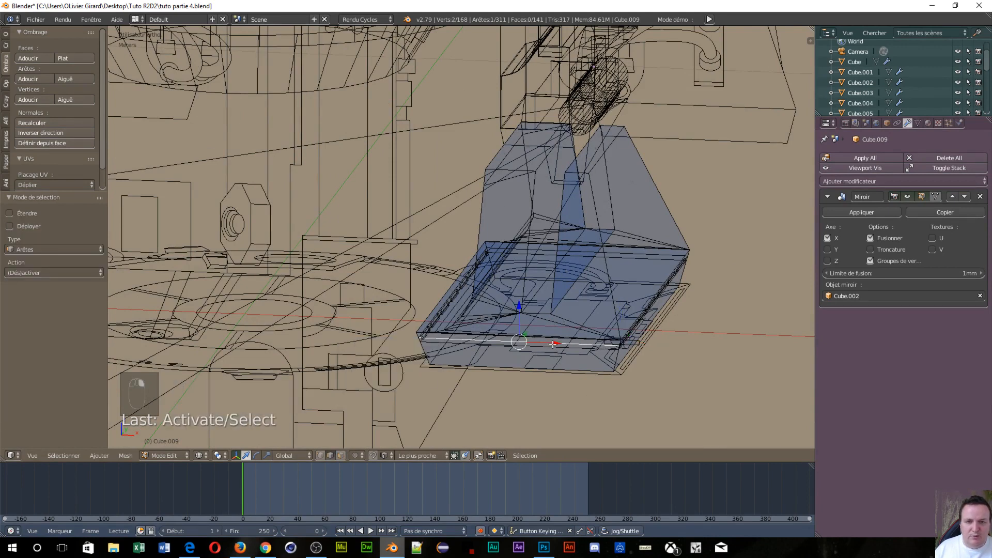
pyautogui.keyDown('shift'); pyautogui.click(545, 351); pyautogui.keyUp('shift')
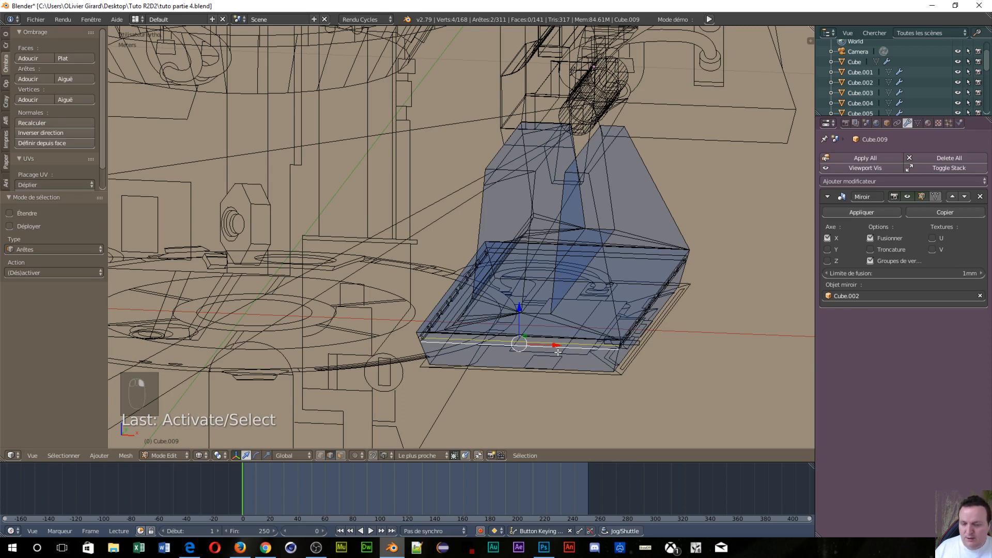
pyautogui.click(548, 251)
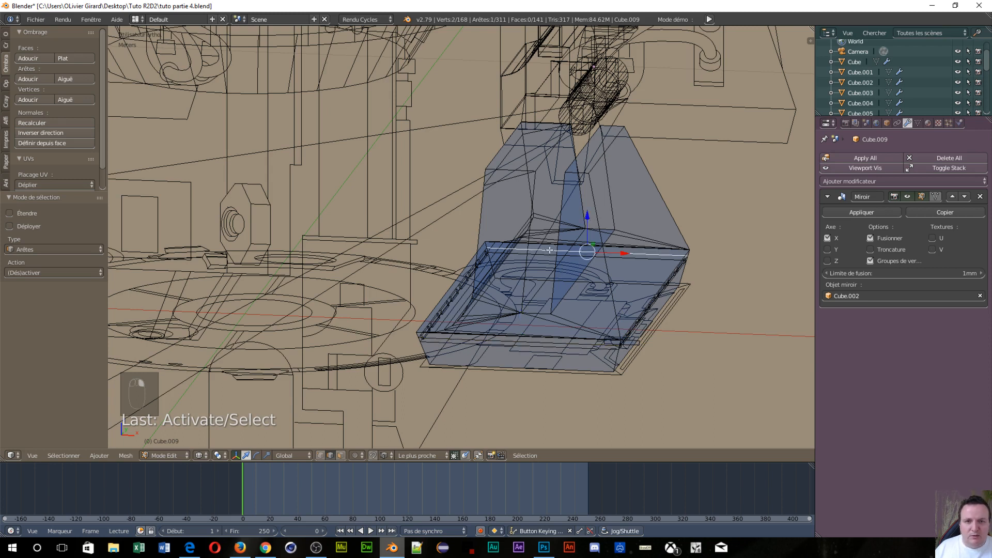
pyautogui.keyDown('shift'); pyautogui.click(547, 254); pyautogui.keyUp('shift')
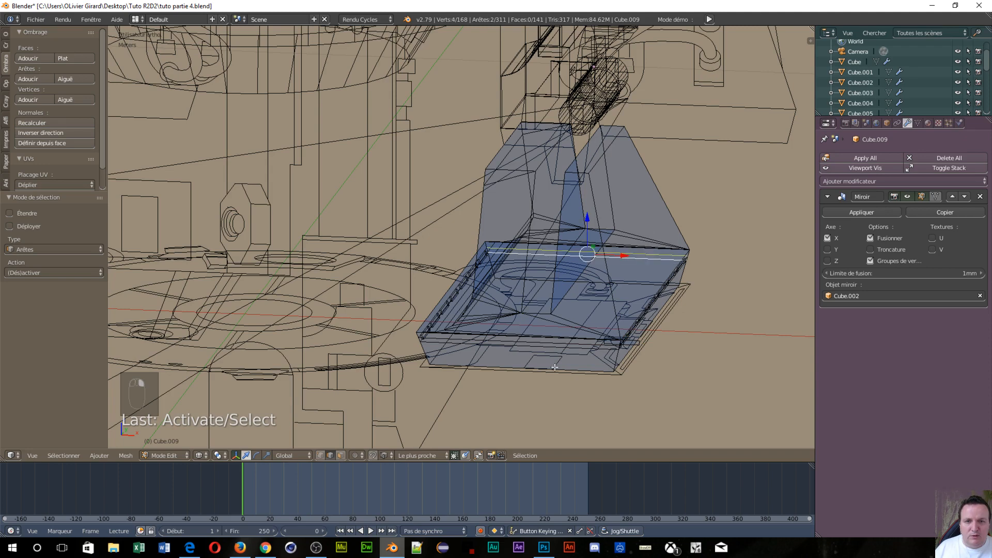
pyautogui.keyDown('shift'); pyautogui.click(531, 343); pyautogui.keyUp('shift')
pyautogui.keyDown('shift'); pyautogui.click(533, 348); pyautogui.keyUp('shift')
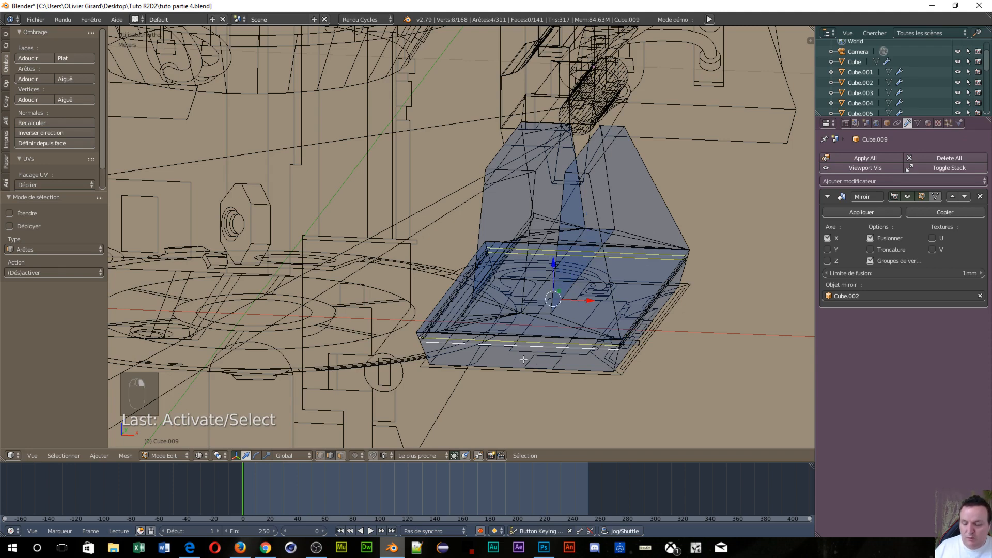
# - Subdivide the four selected band edges with 8 cuts
pyautogui.press('w')
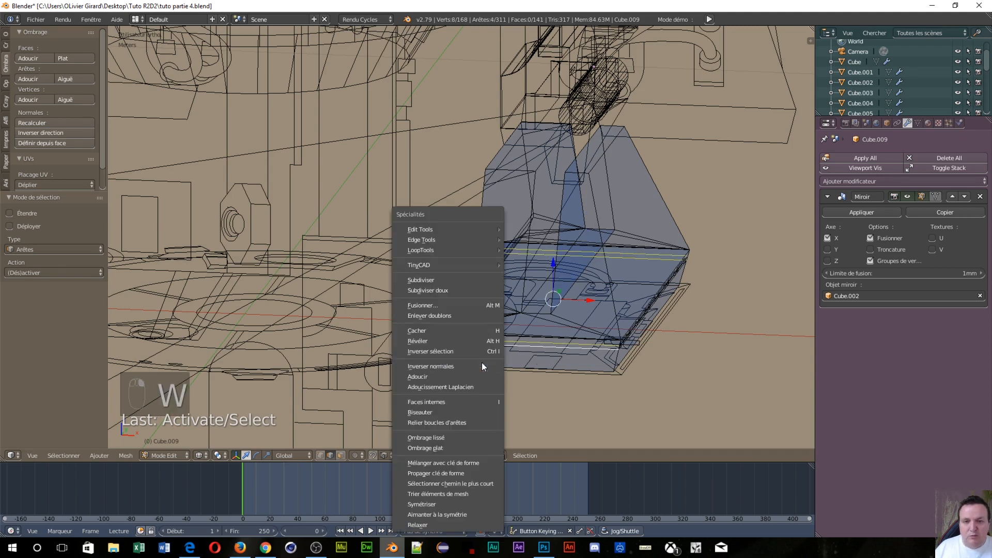
pyautogui.click(435, 283)
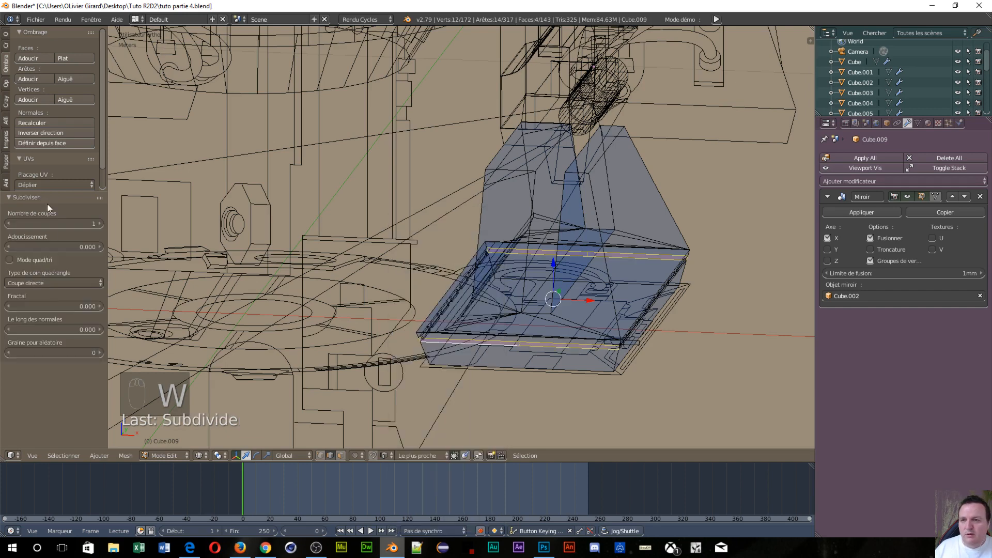
pyautogui.click(50, 225)
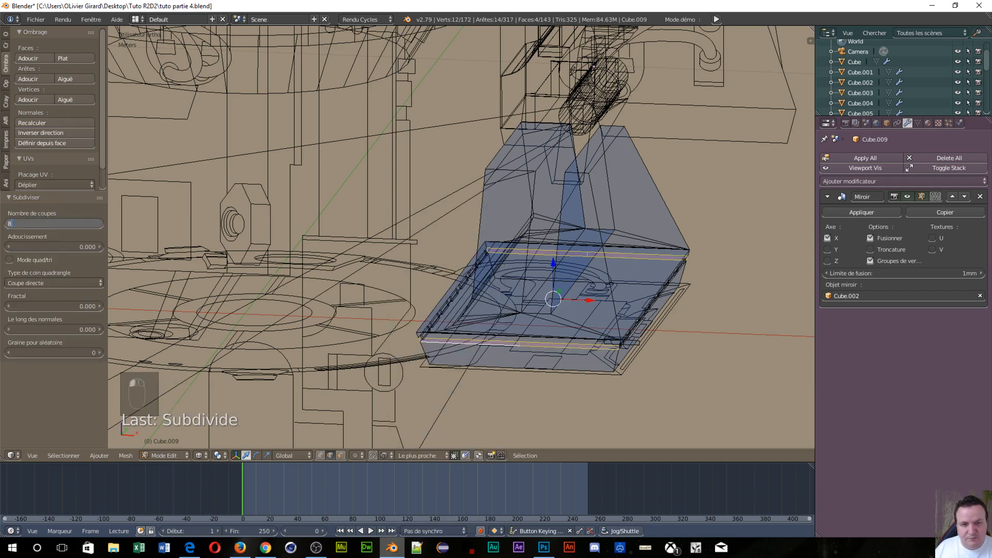
pyautogui.write('8')
pyautogui.press('Return')
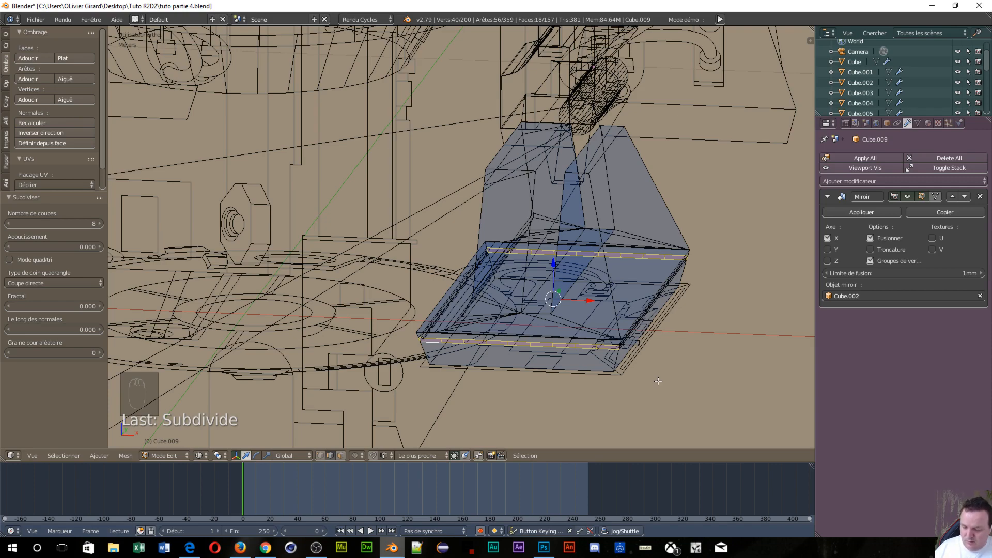
# - In face selection mode, duplicate the short spacer face between two slots on the foot's long side
pyautogui.scroll(3, 665, 377)
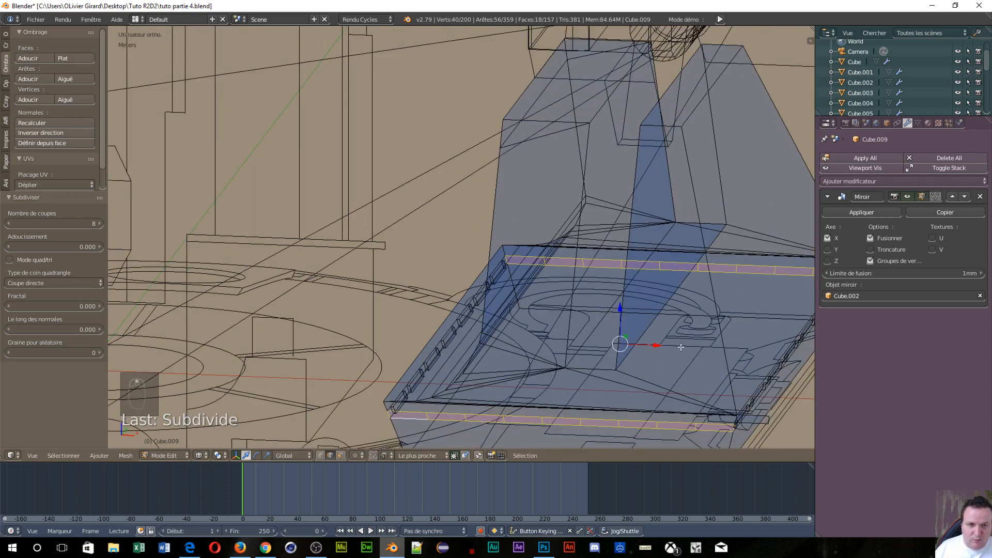
pyautogui.moveTo(464, 370); pyautogui.dragTo(642, 324, button='middle')
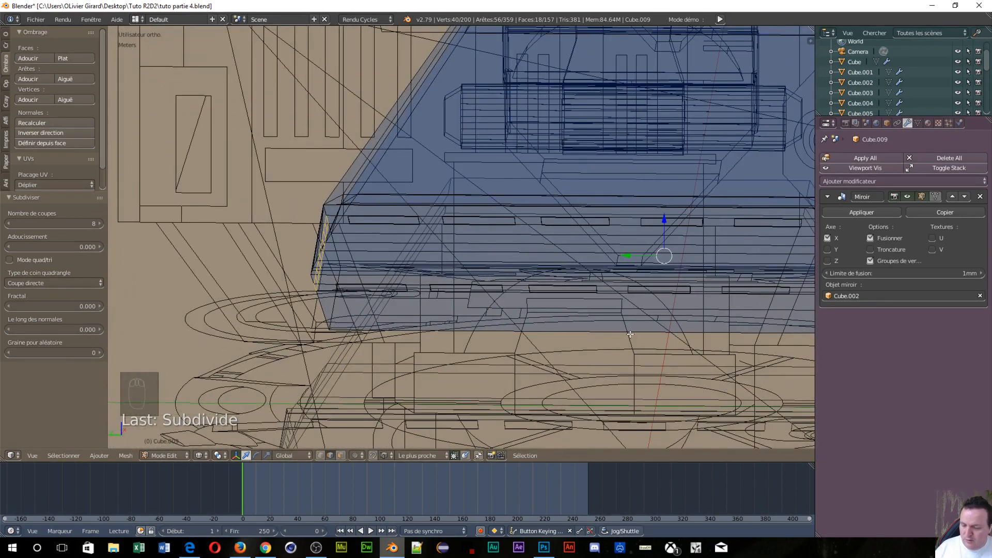
pyautogui.hotkey('ctrl', 'Tab')
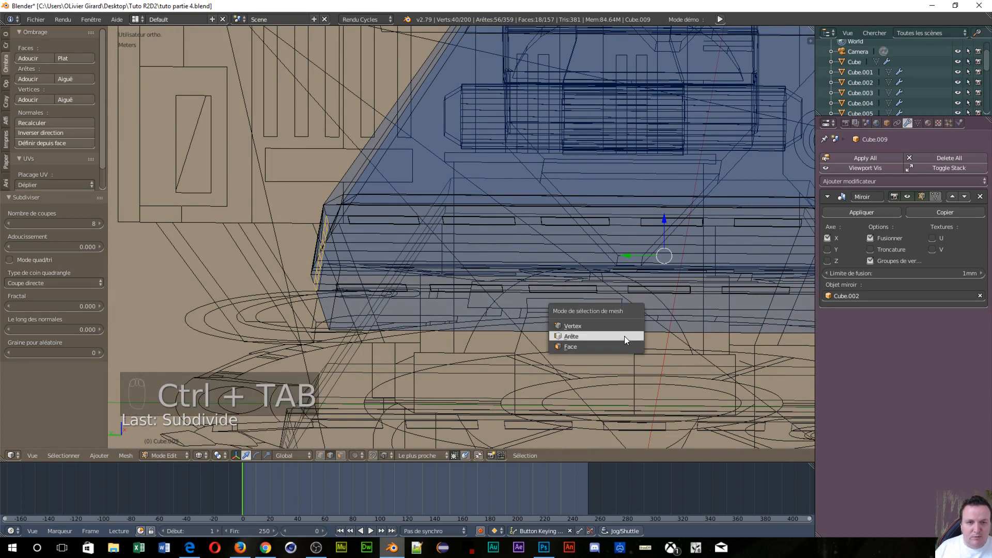
pyautogui.click(625, 348)
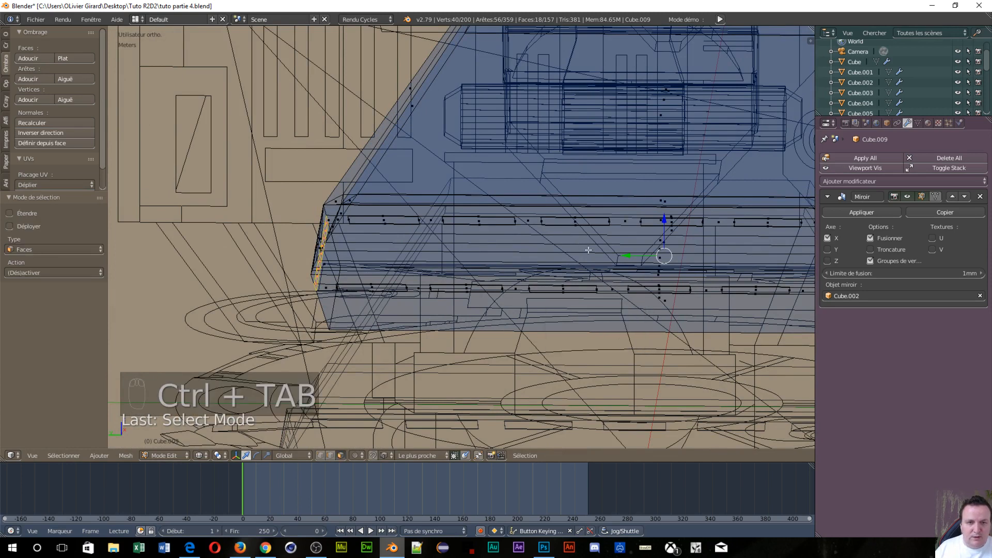
pyautogui.rightClick(612, 287)
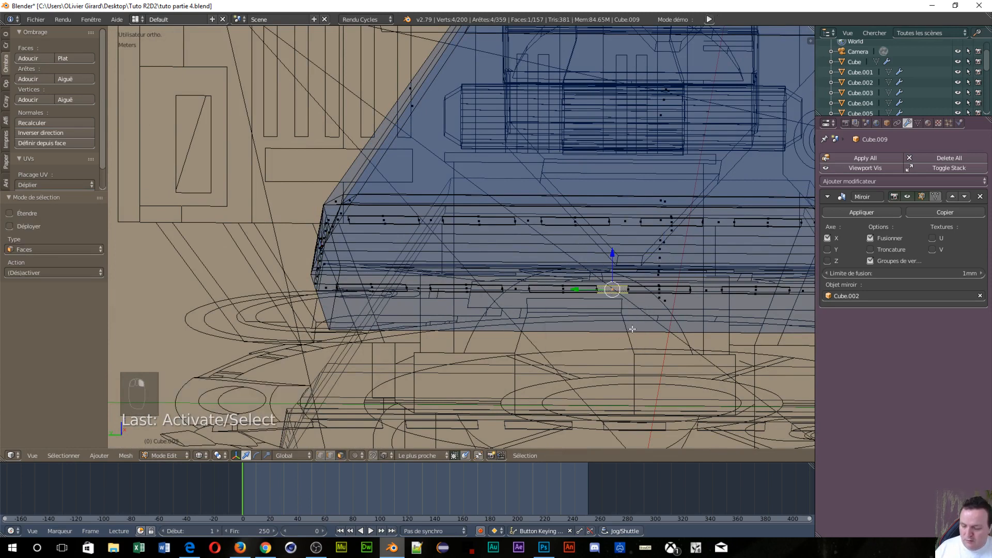
pyautogui.hotkey('shift', 'd')
pyautogui.write('r')
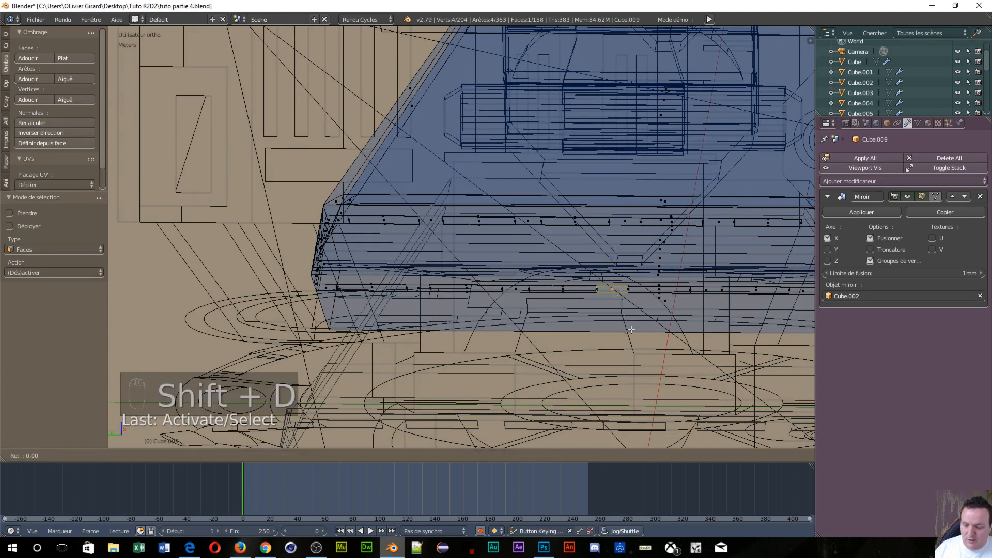
pyautogui.write('z')
pyautogui.write('90')
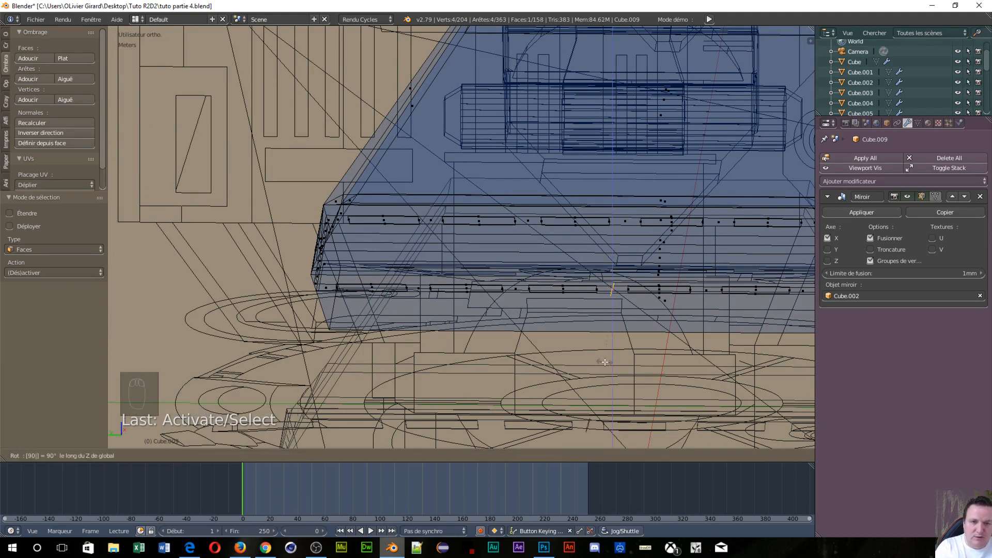
pyautogui.rightClick(605, 362)
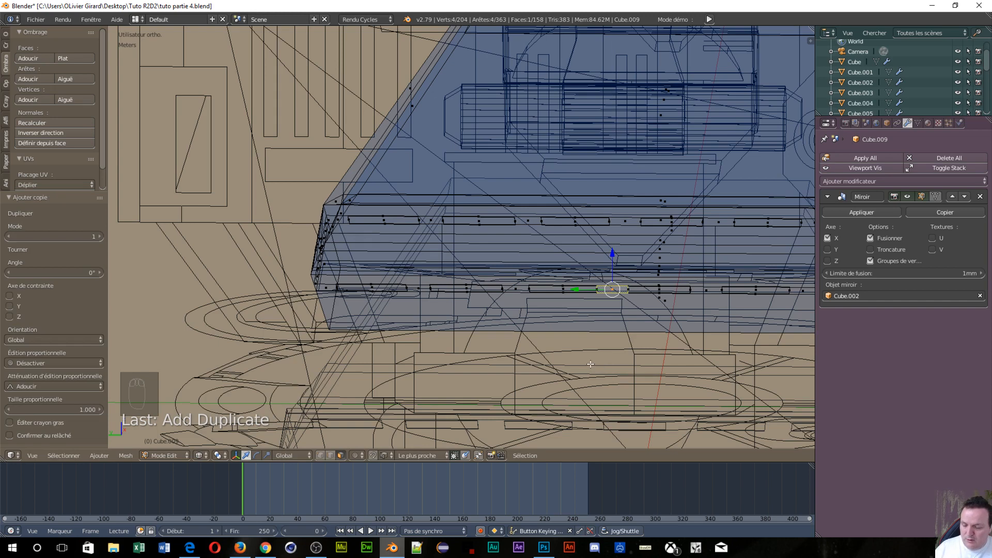
# - Rotate the duplicated spacer face 90° about the Z axis
pyautogui.write('rz')
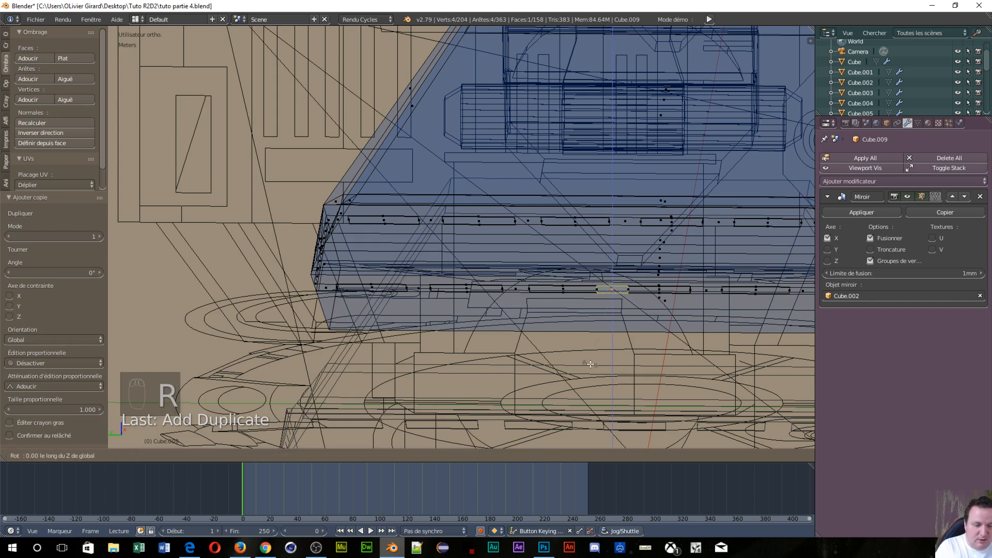
pyautogui.write('90')
pyautogui.press('Return')
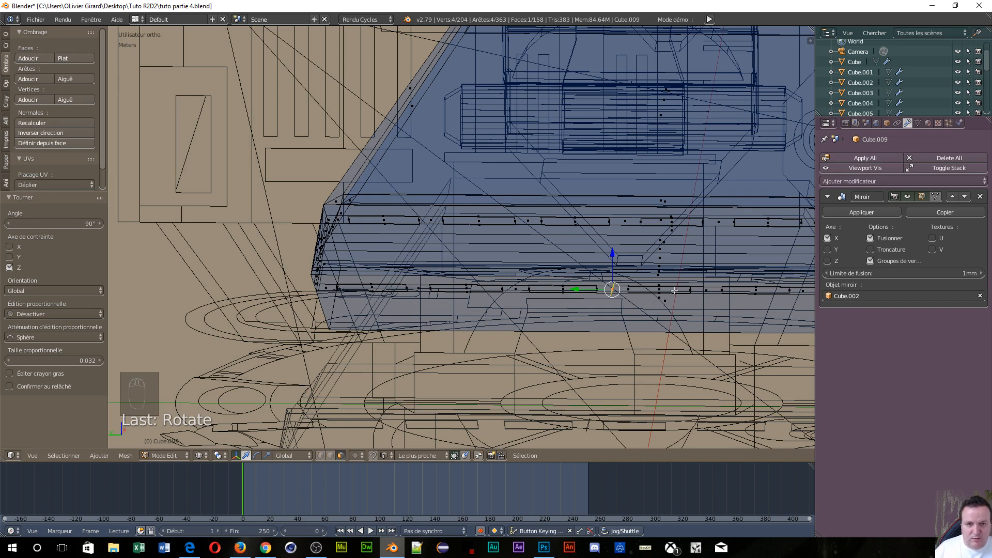
# - In front view, move the rotated spacer face about 9.18 mm along X so it starts at the foot's corner
pyautogui.moveTo(674, 291); pyautogui.dragTo(583, 267, button='middle')
pyautogui.press('KP_1')
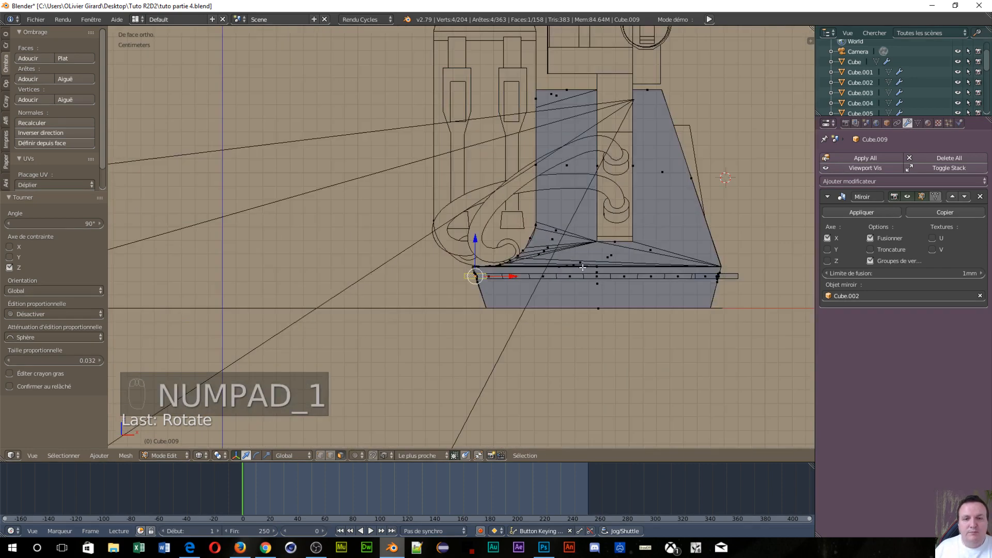
pyautogui.scroll(3, 616, 377)
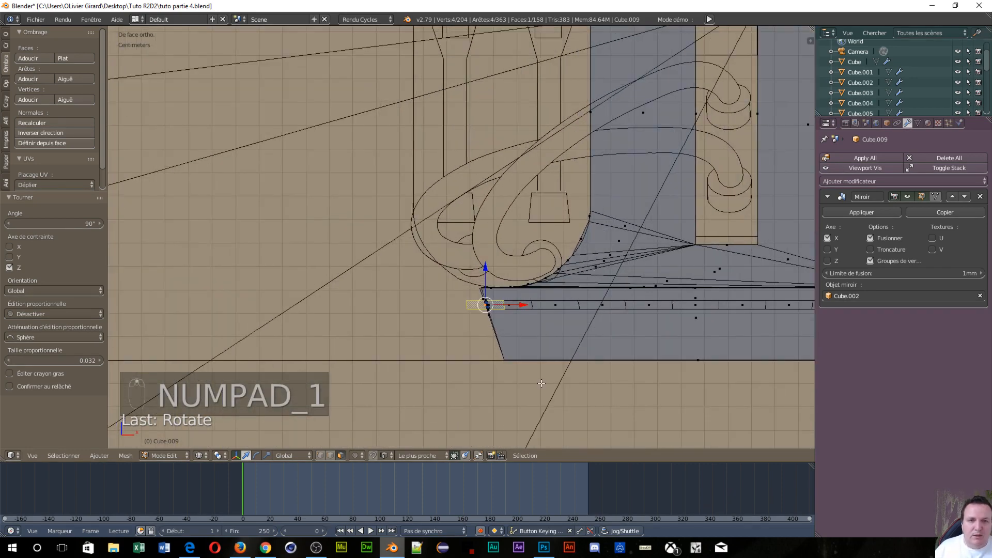
pyautogui.scroll(2, 374, 353)
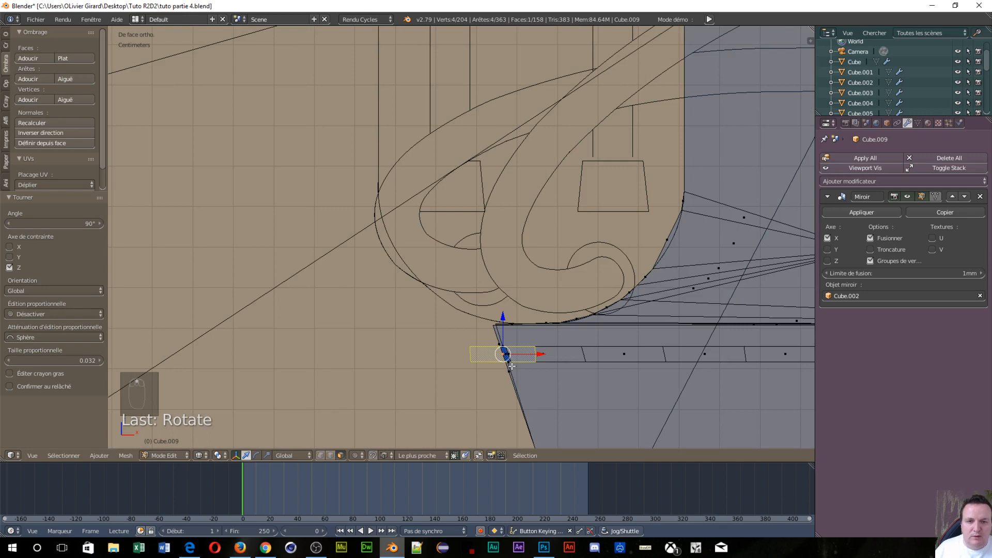
pyautogui.moveTo(537, 354); pyautogui.dragTo(573, 354)
pyautogui.scroll(-4, 645, 407)
pyautogui.keyDown('shift'); pyautogui.moveTo(784, 360); pyautogui.dragTo(453, 337, button='middle'); pyautogui.keyUp('shift')
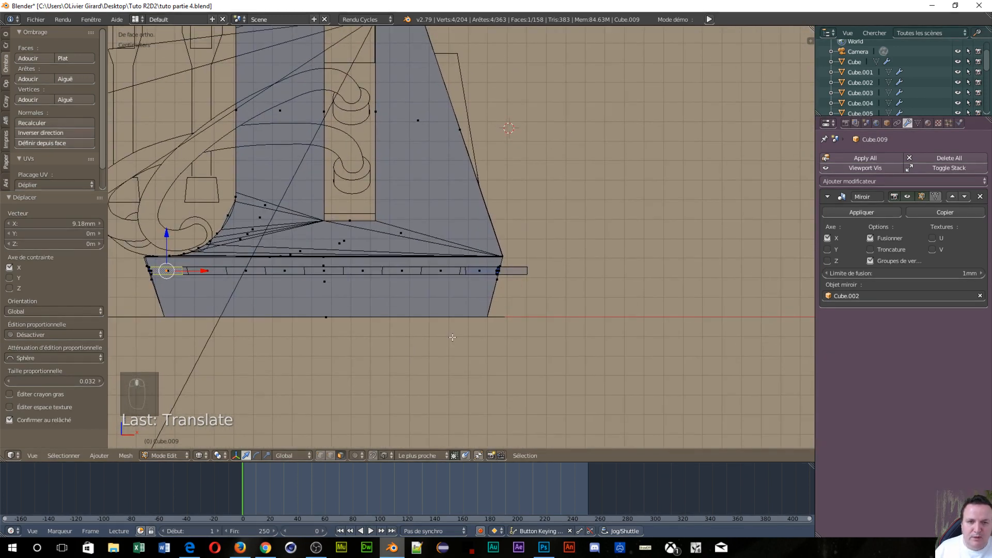
pyautogui.rightClick(499, 271)
pyautogui.moveTo(539, 271); pyautogui.dragTo(359, 269)
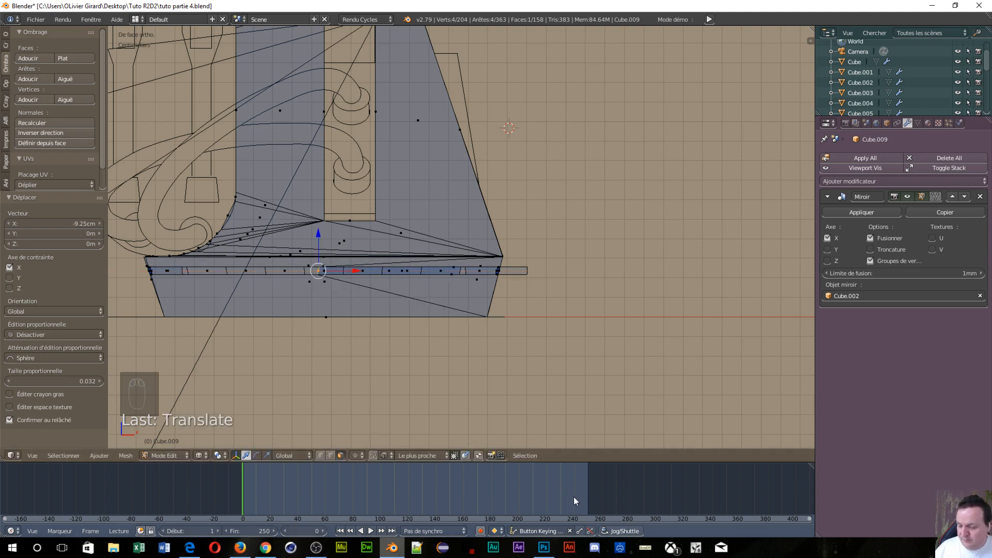
pyautogui.hotkey('ctrl', 'z')
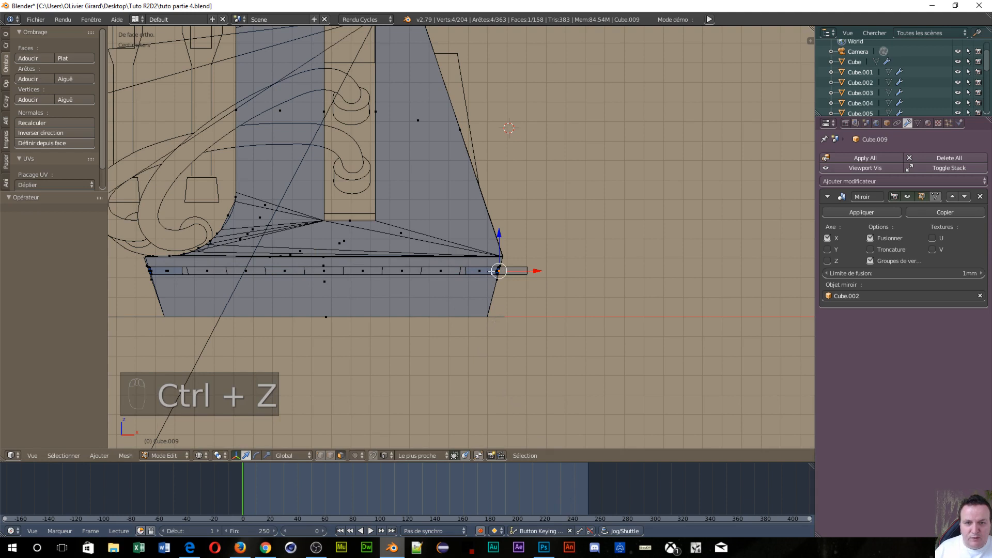
# - Move the protruding slot face copy about -14.5 cm along X to sit directly beside the spacer face
pyautogui.moveTo(498, 270); pyautogui.dragTo(212, 270)
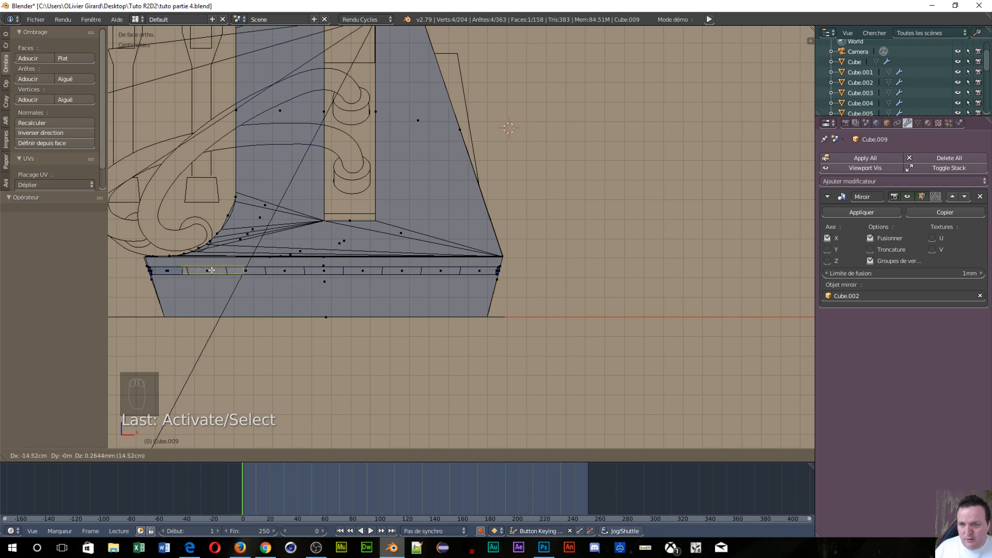
pyautogui.click(211, 270)
# - In edge selection mode, select the first slanted division edges and move them about -2.83 mm along X to the start of the long slot copy
pyautogui.scroll(4, 191, 293)
pyautogui.keyDown('shift'); pyautogui.moveTo(304, 359); pyautogui.dragTo(138, 288, button='middle'); pyautogui.keyUp('shift')
pyautogui.scroll(4, 411, 360)
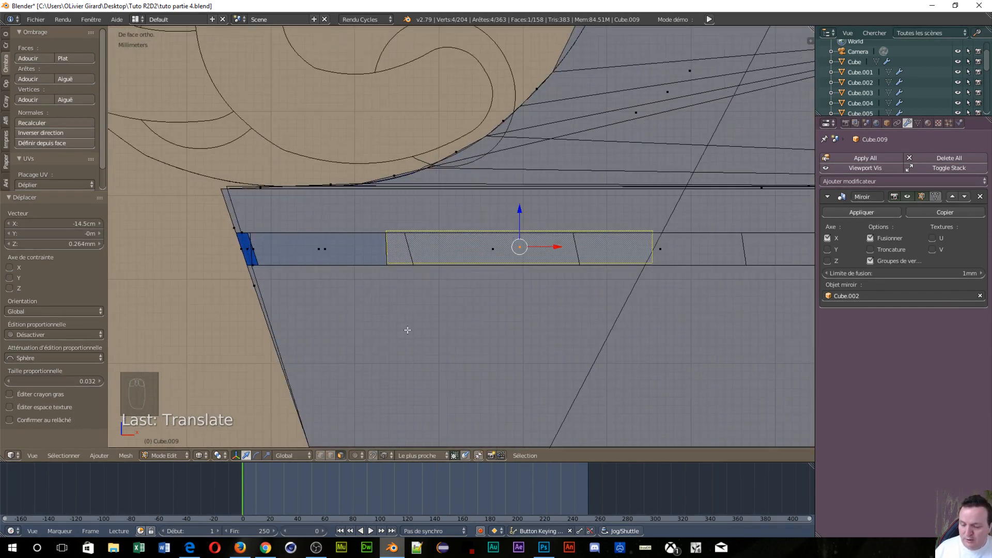
pyautogui.hotkey('ctrl', 'Tab')
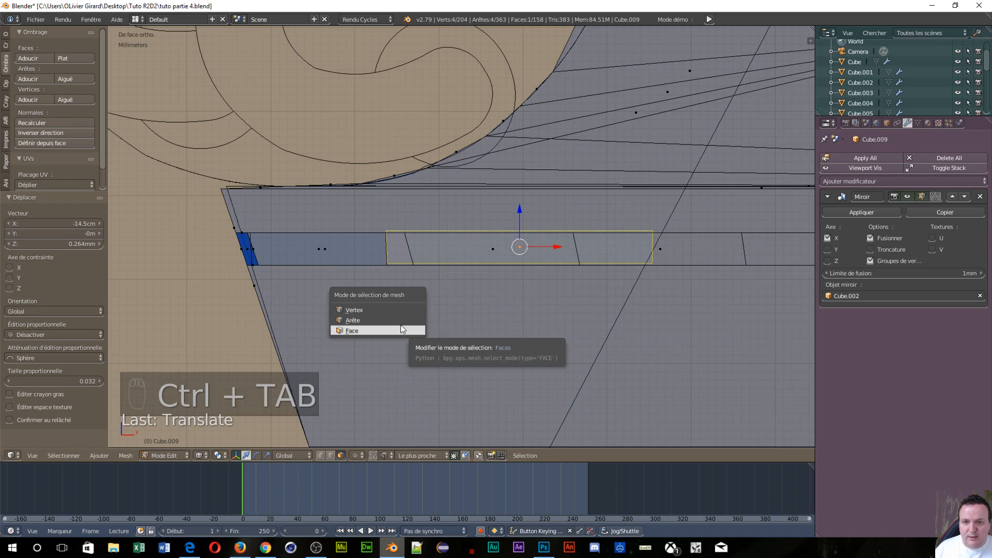
pyautogui.click(401, 321)
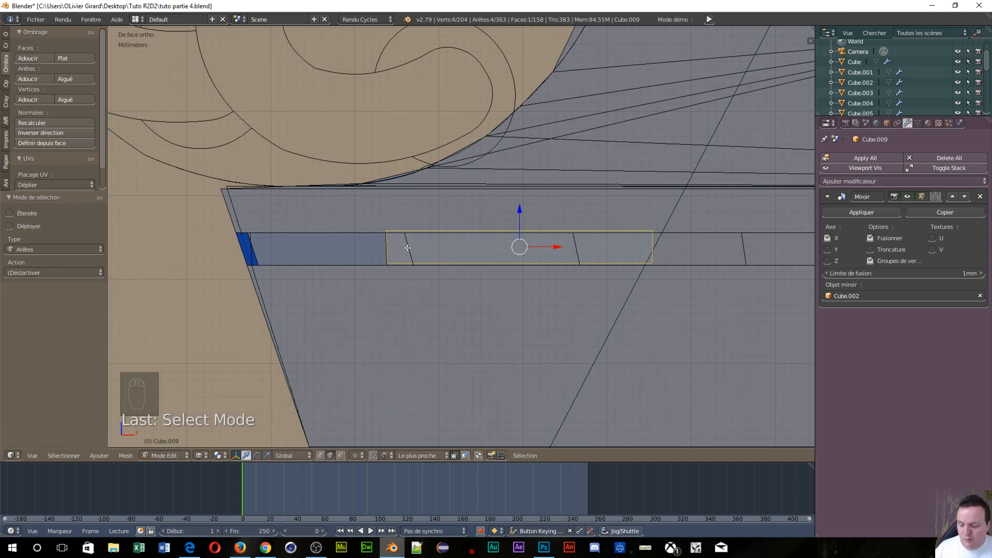
pyautogui.press('a')
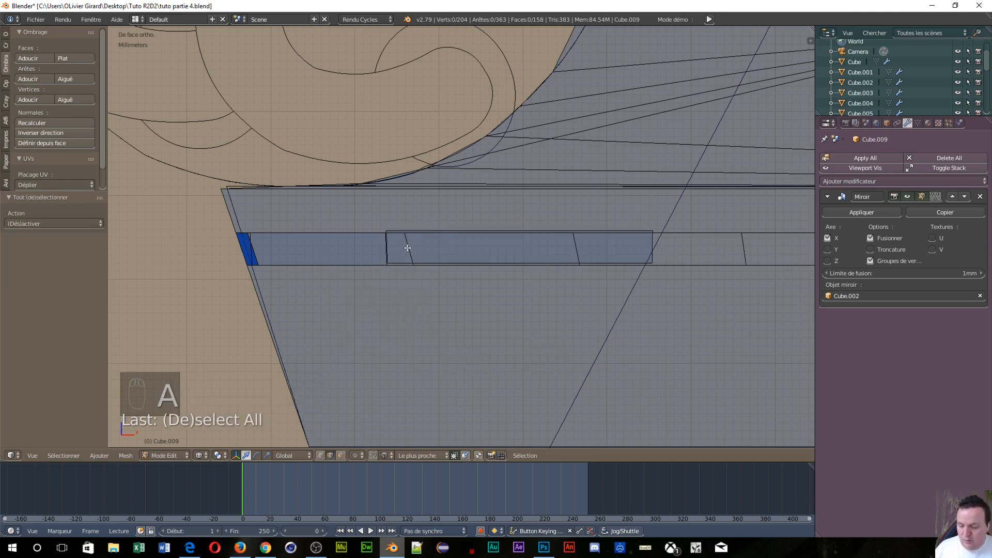
pyautogui.press('c')
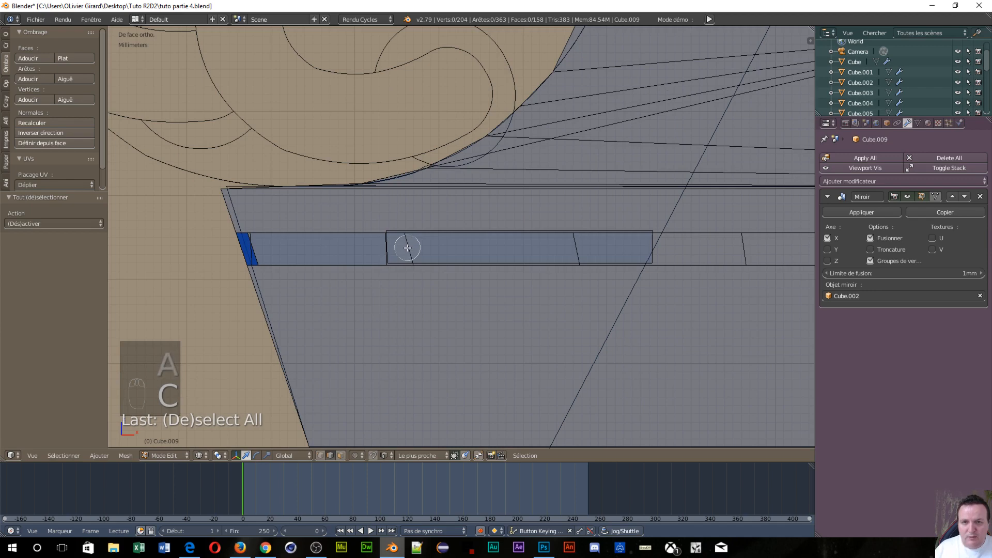
pyautogui.click(407, 248)
pyautogui.rightClick(408, 248)
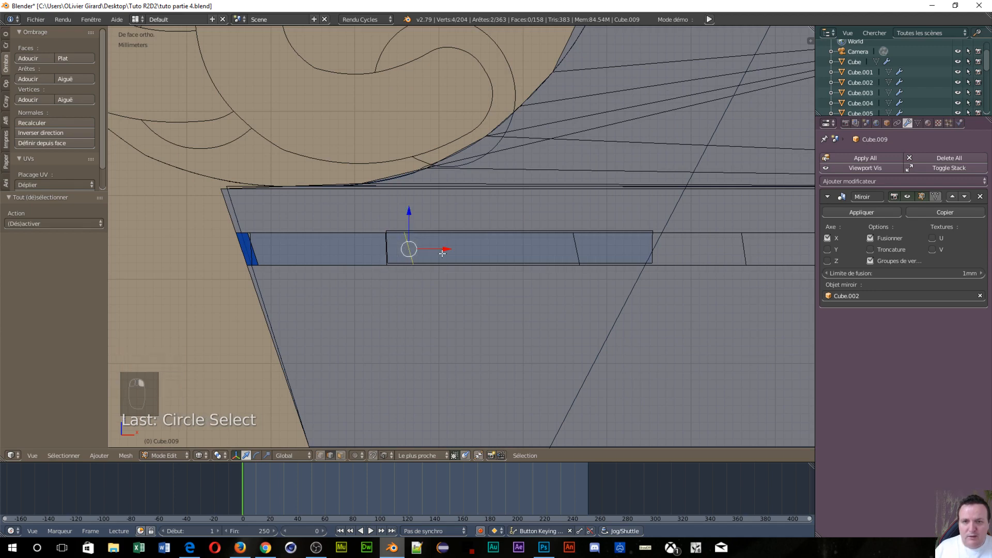
pyautogui.moveTo(442, 250); pyautogui.dragTo(420, 248)
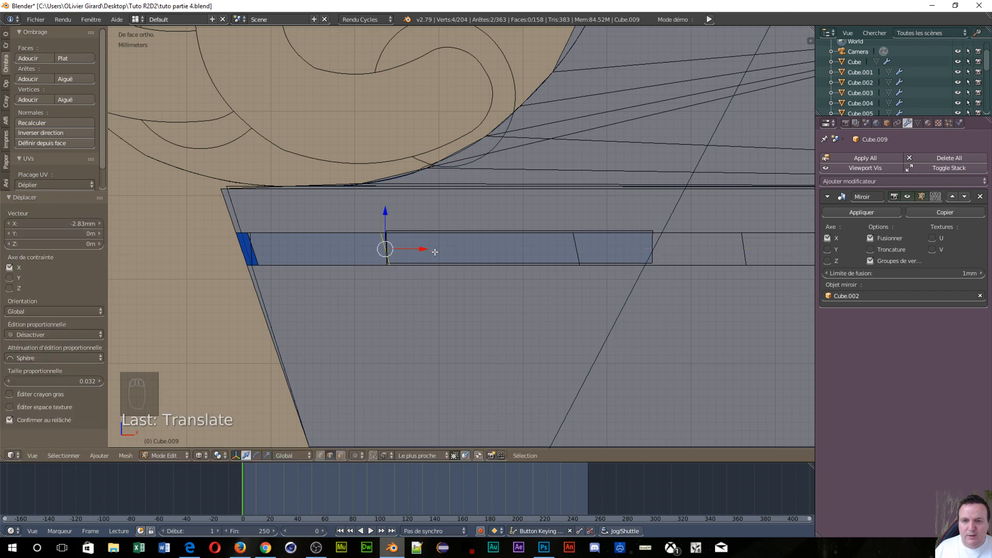
# - Straighten the moved division edges by scaling them to 0 along X
pyautogui.press('s')
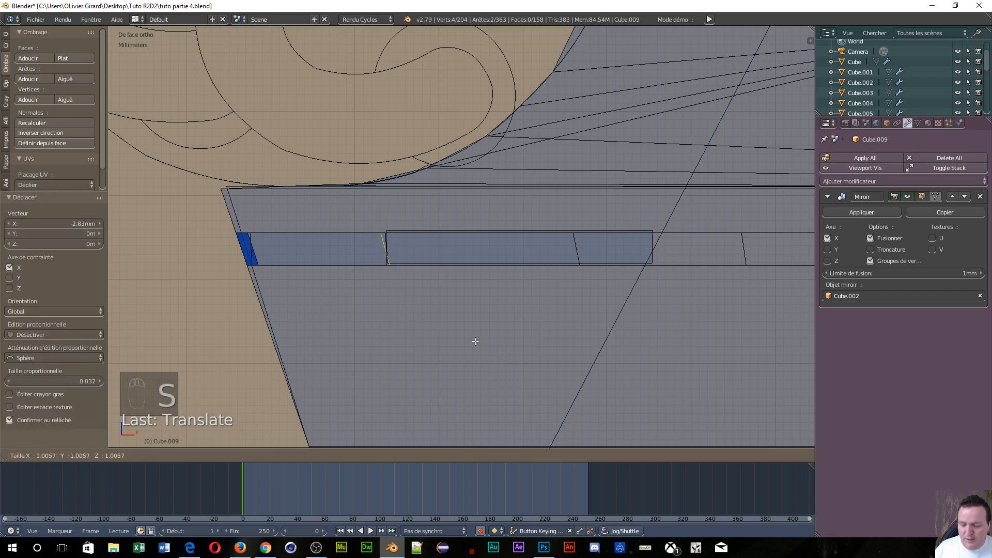
pyautogui.write('x')
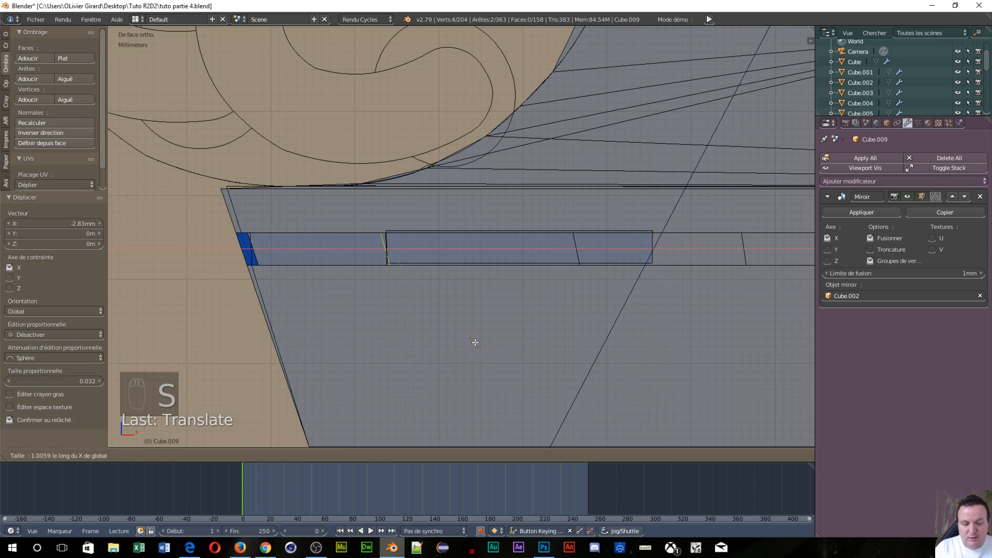
pyautogui.write('0')
pyautogui.press('Return')
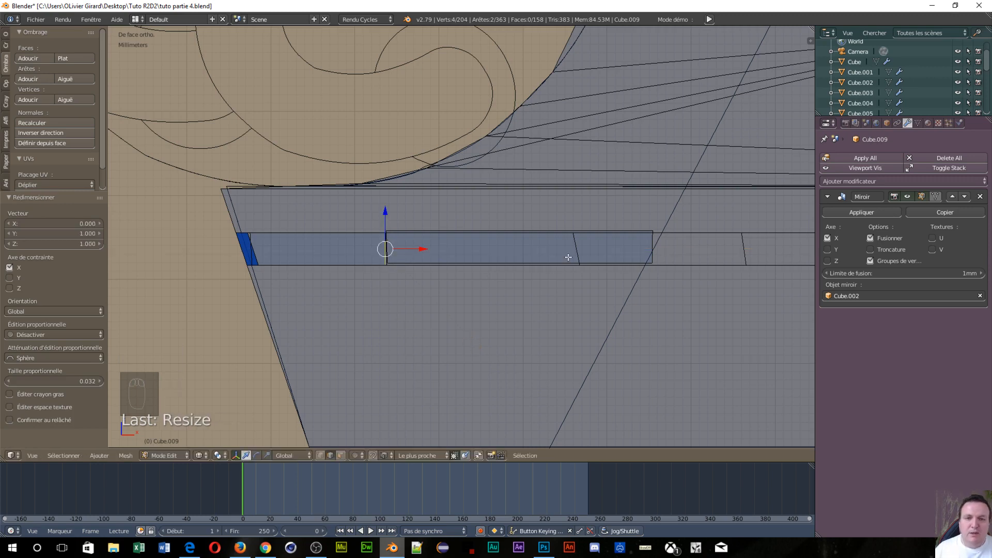
# - Select the next slanted division edges, crossing the long slot copy, and scale them to 0 along X
pyautogui.press('a')
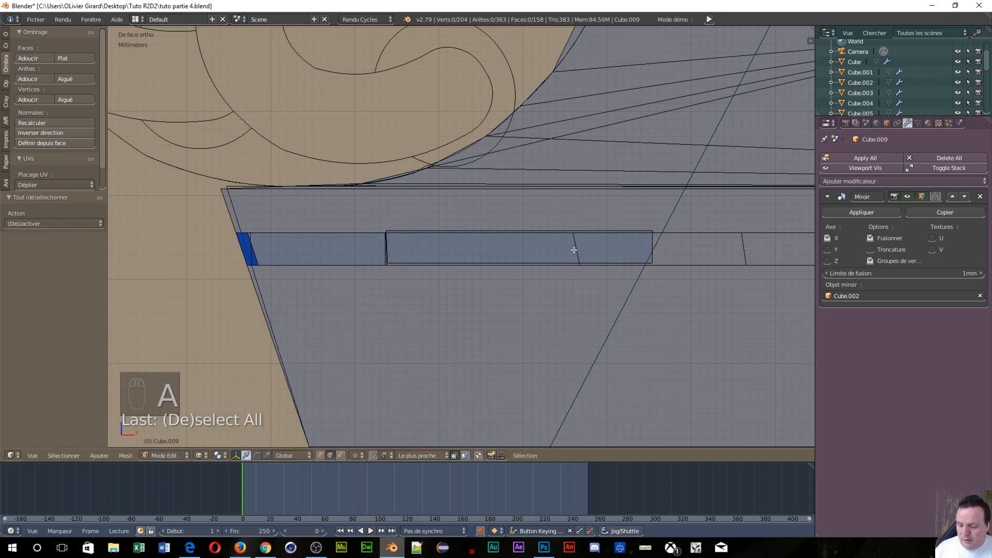
pyautogui.press('c')
pyautogui.click(572, 246)
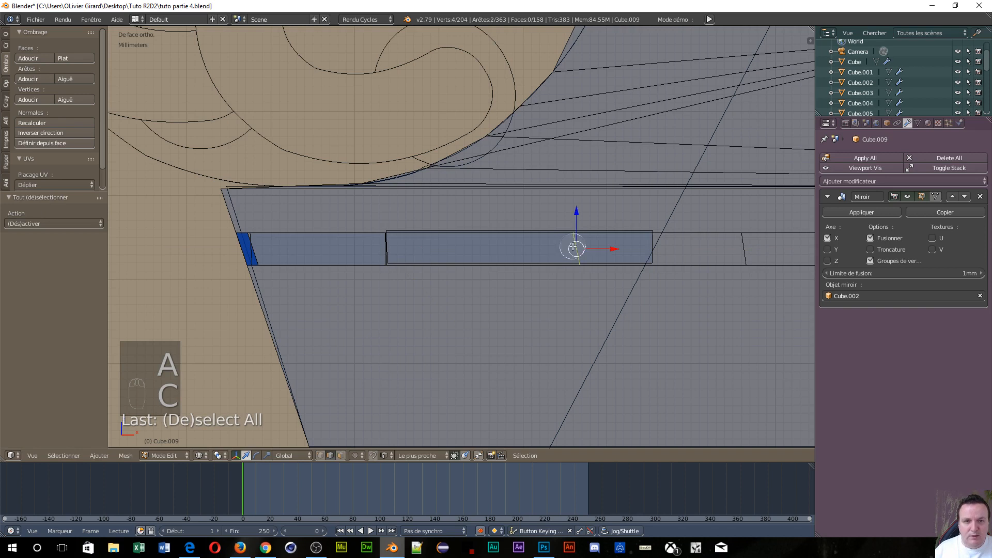
pyautogui.rightClick(555, 292)
pyautogui.write('s')
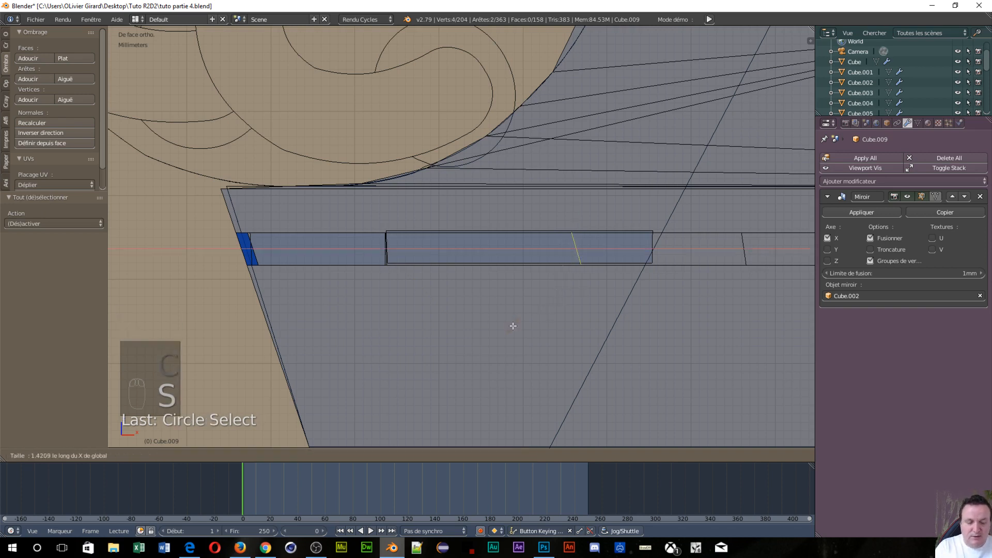
pyautogui.write('x0')
pyautogui.click(534, 323)
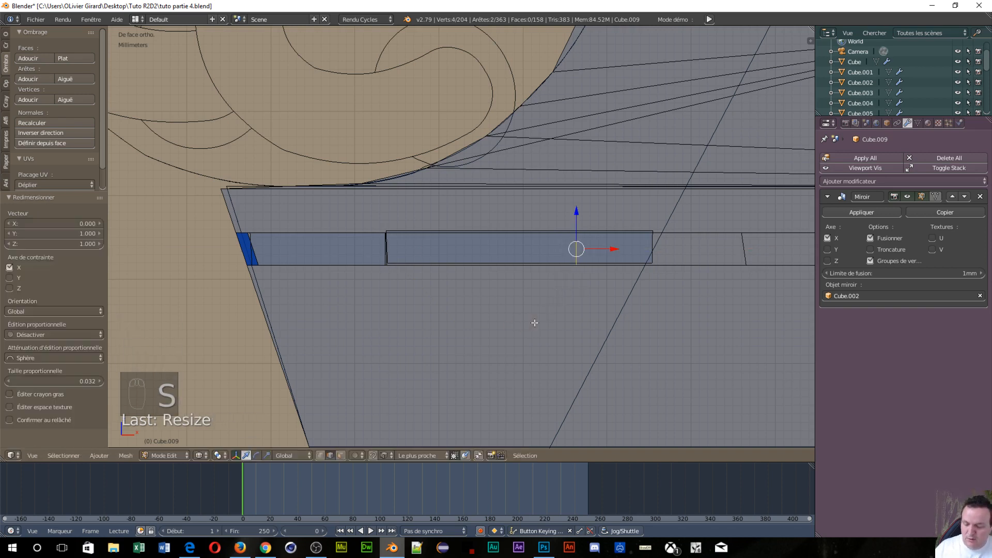
# - Edge-slide the straightened division by a factor of about 0.451 to the far end of the long slot copy
pyautogui.press('g')
pyautogui.press('g')
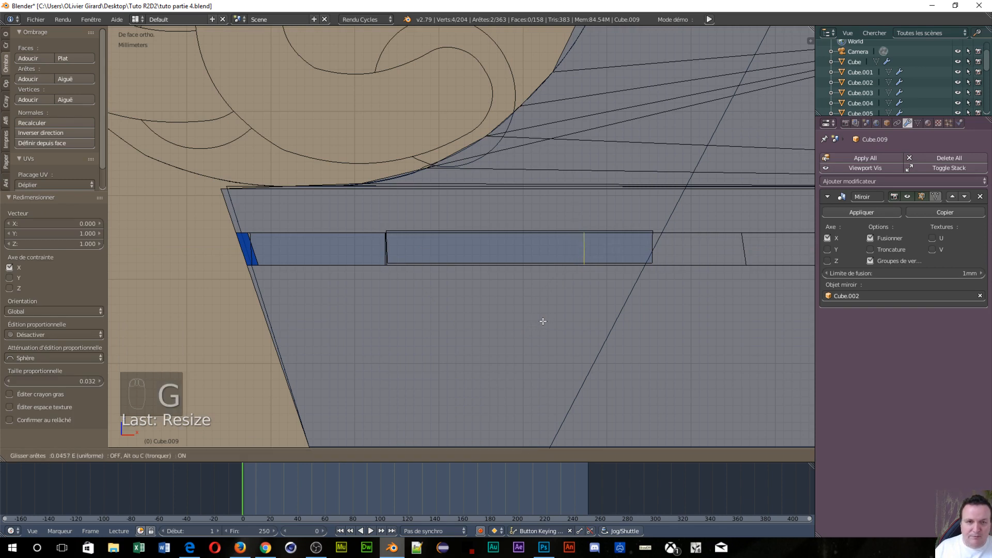
pyautogui.click(616, 321)
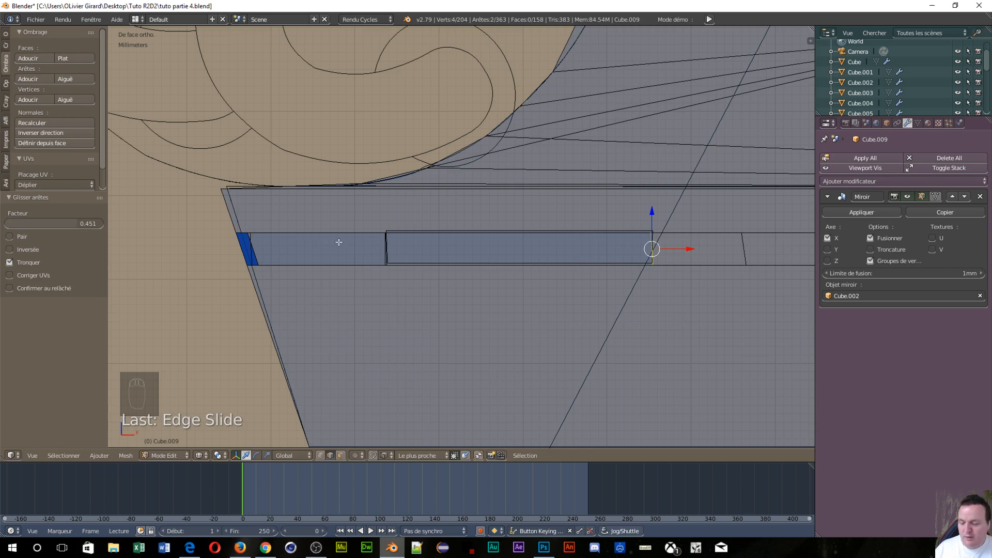
# - In face selection mode, move the spacer face copy about 4.77 cm along X to the far end of the slot copy
pyautogui.hotkey('ctrl', 'Tab')
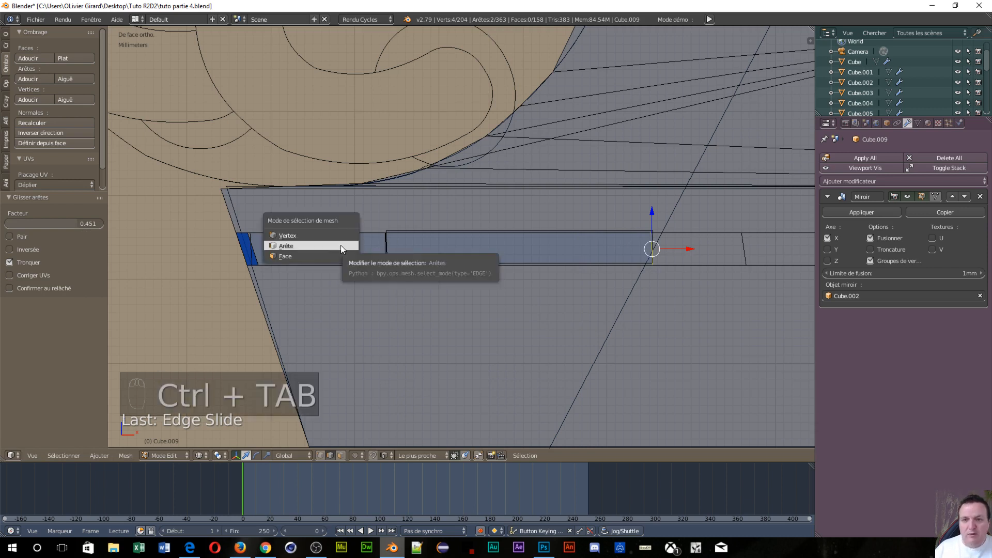
pyautogui.click(345, 258)
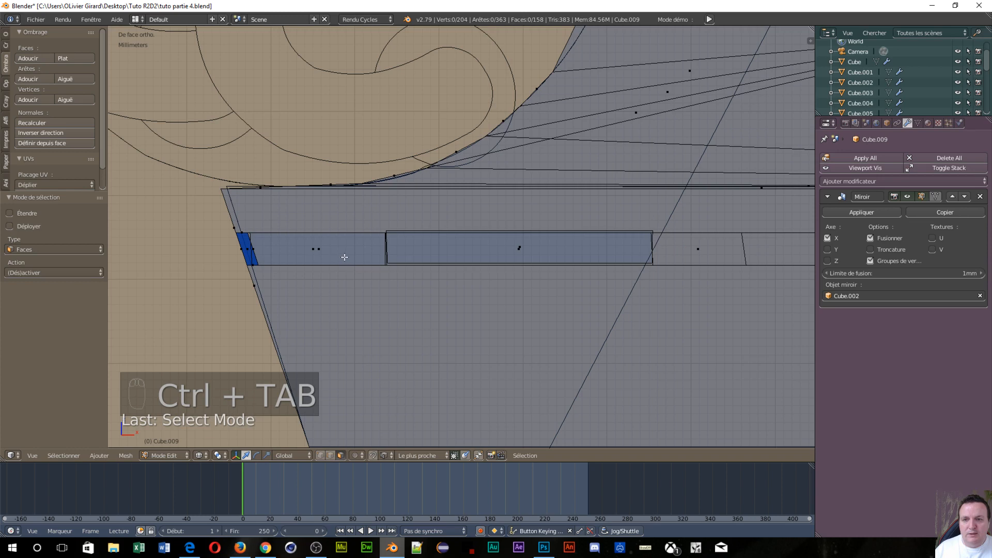
pyautogui.rightClick(316, 248)
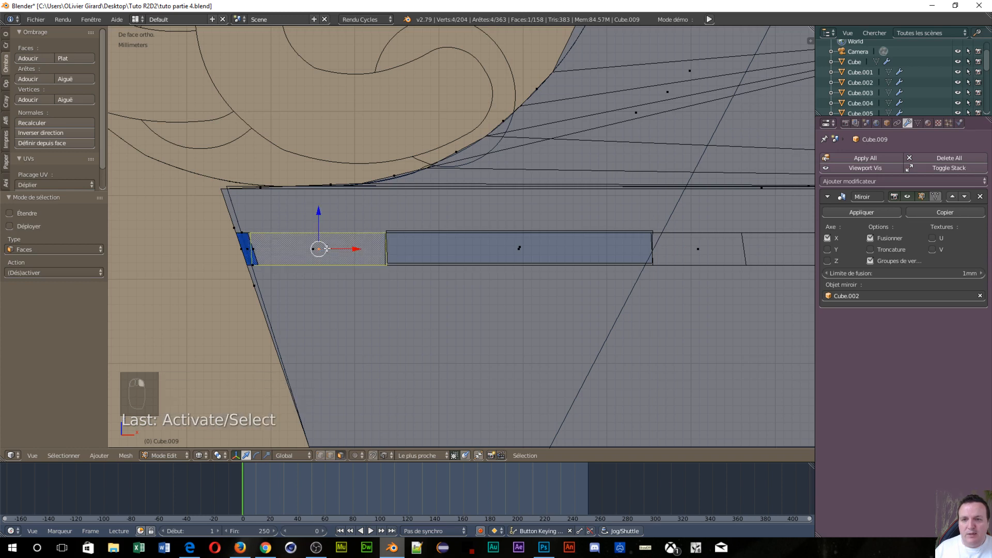
pyautogui.moveTo(351, 248); pyautogui.dragTo(755, 278)
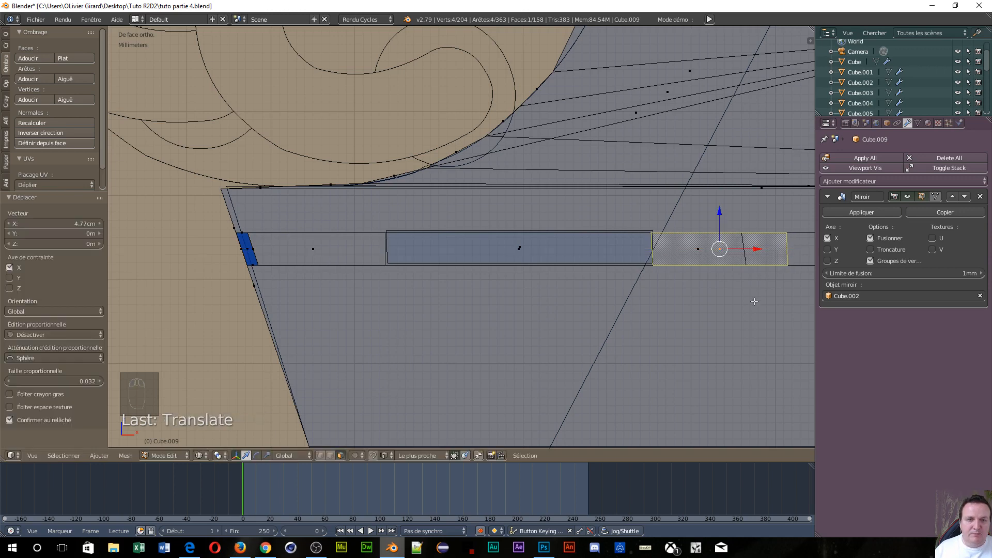
# - Move the long slot face copy along X so it starts at the far end of the repositioned spacer copy
pyautogui.press('KP_Decimal')
pyautogui.scroll(4, 499, 302)
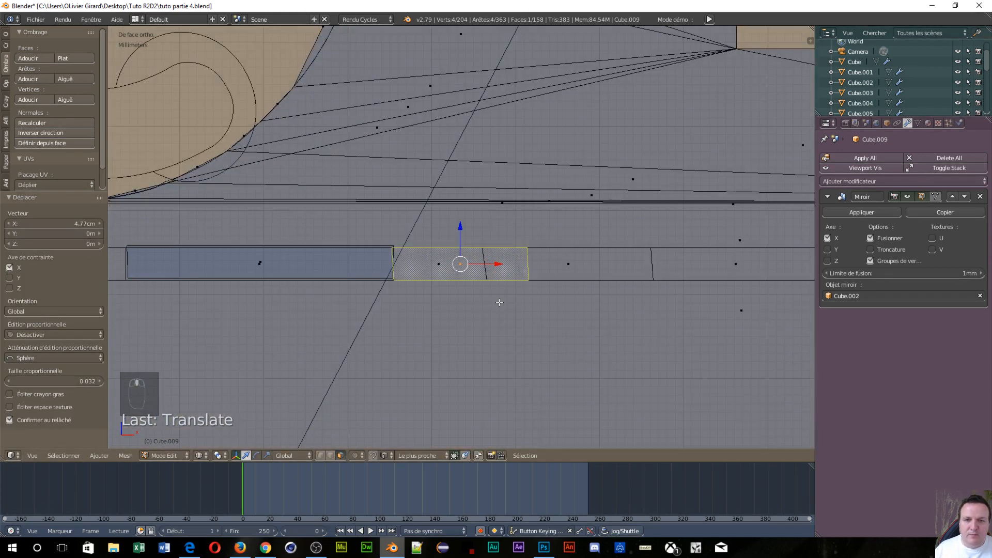
pyautogui.rightClick(253, 271)
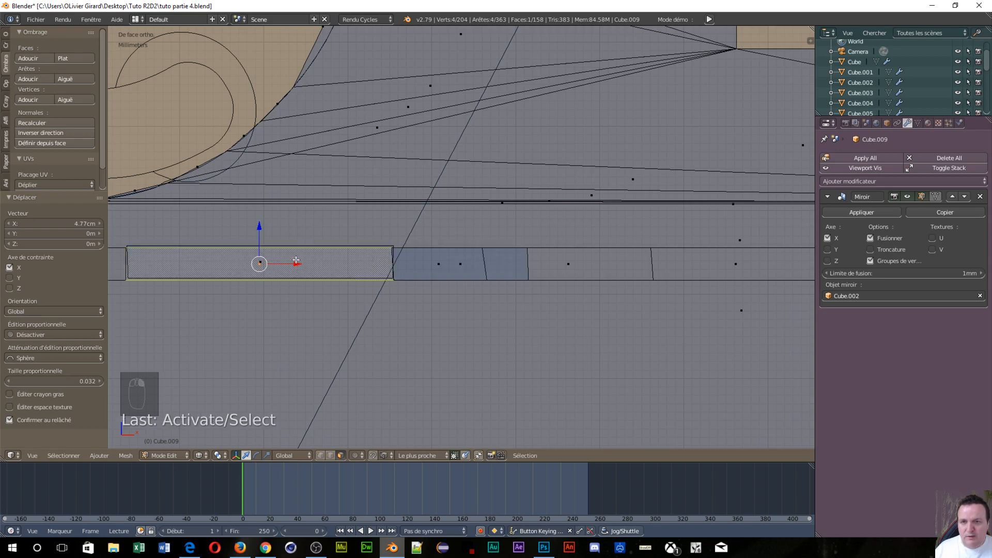
pyautogui.moveTo(295, 263); pyautogui.dragTo(528, 270)
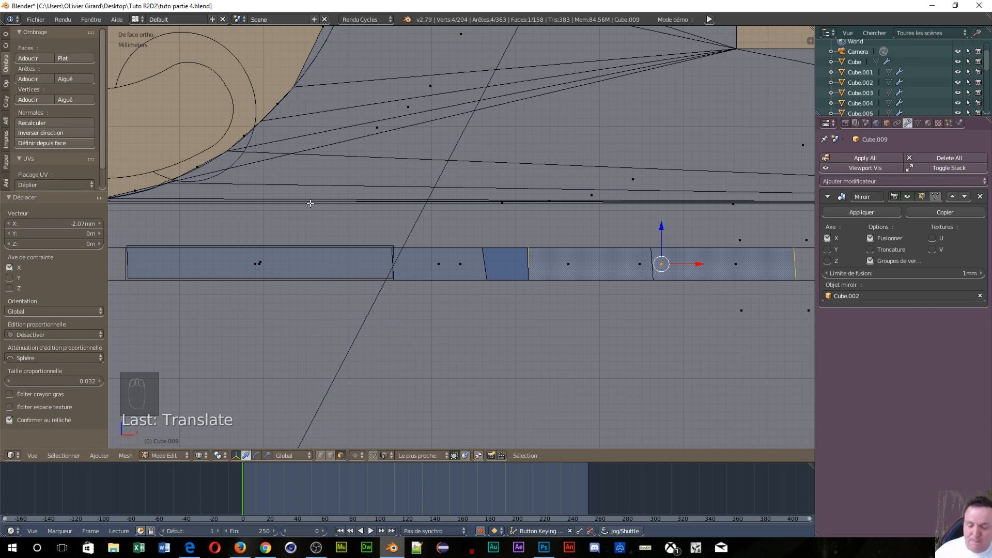
# - In edge selection mode, select the slanted division edges crossing the spacer copy and scale them to 0 along X
pyautogui.hotkey('ctrl', 'Tab')
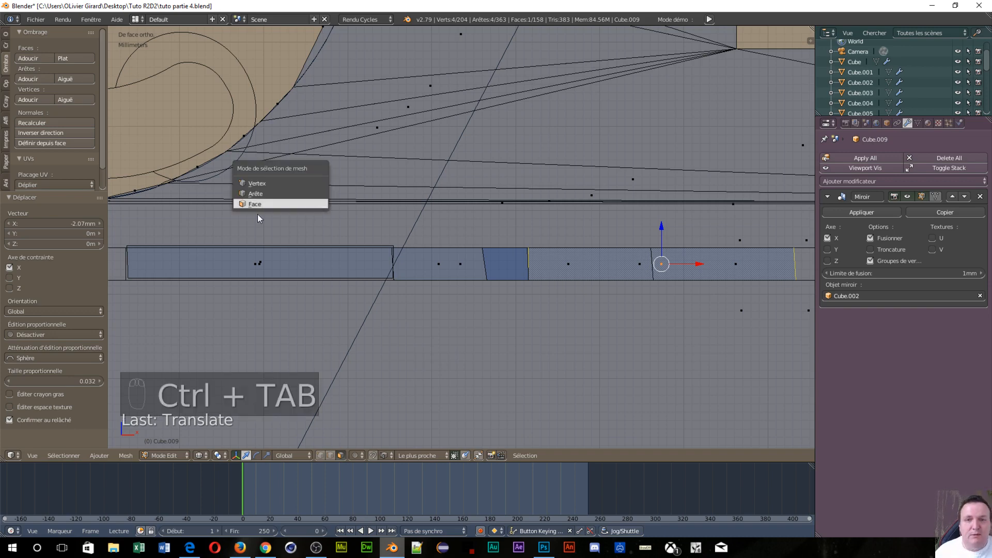
pyautogui.click(255, 185)
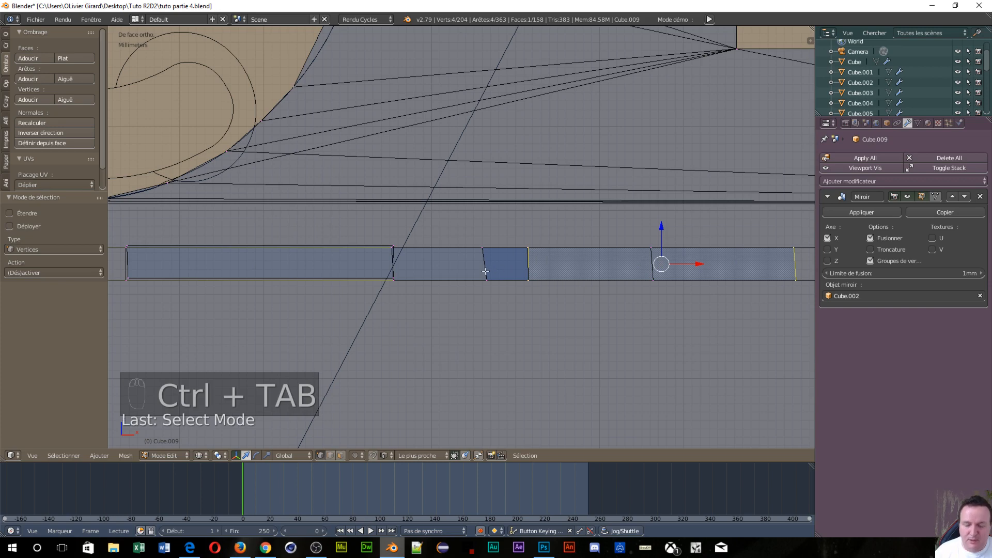
pyautogui.hotkey('ctrl', 'Tab')
pyautogui.click(461, 274)
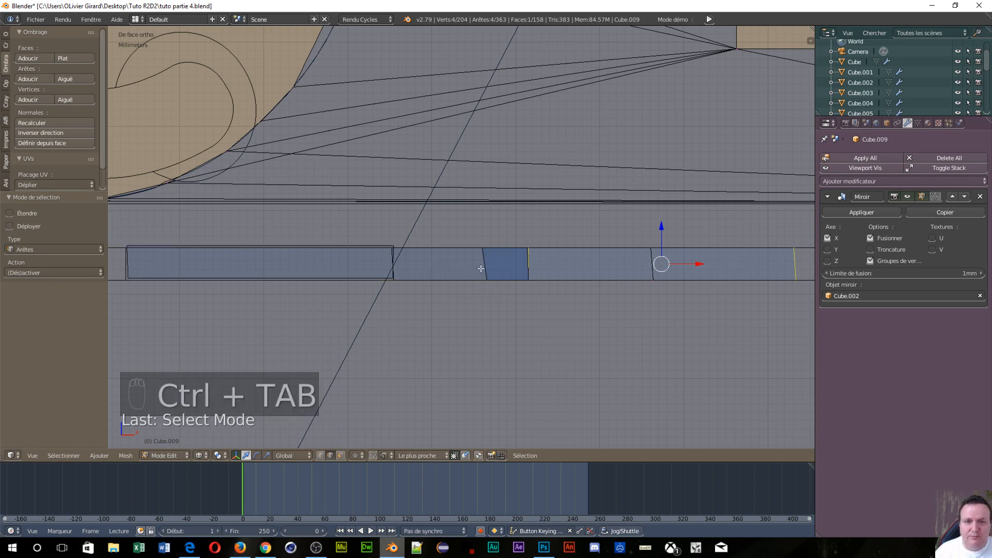
pyautogui.press('a')
pyautogui.press('c')
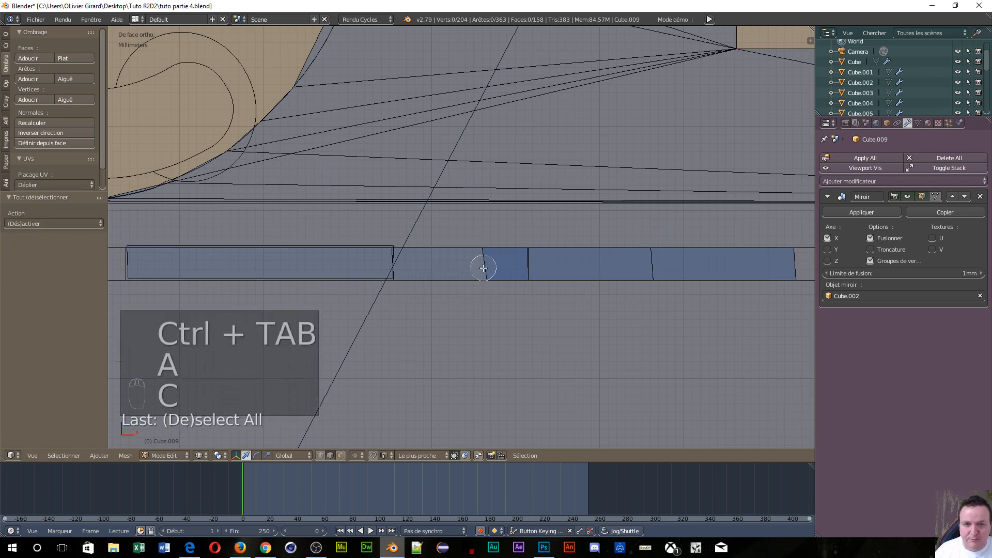
pyautogui.click(484, 261)
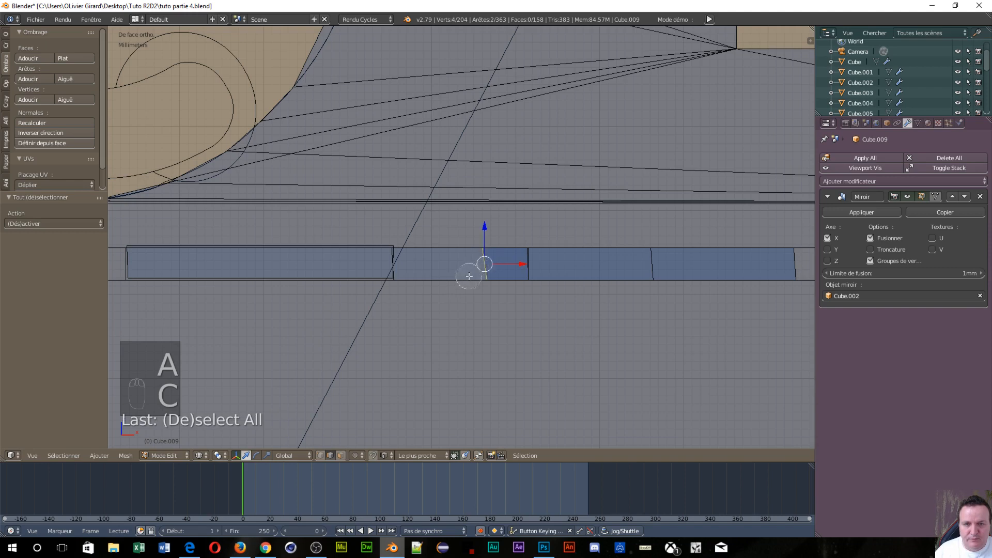
pyautogui.rightClick(529, 294)
pyautogui.write('sx')
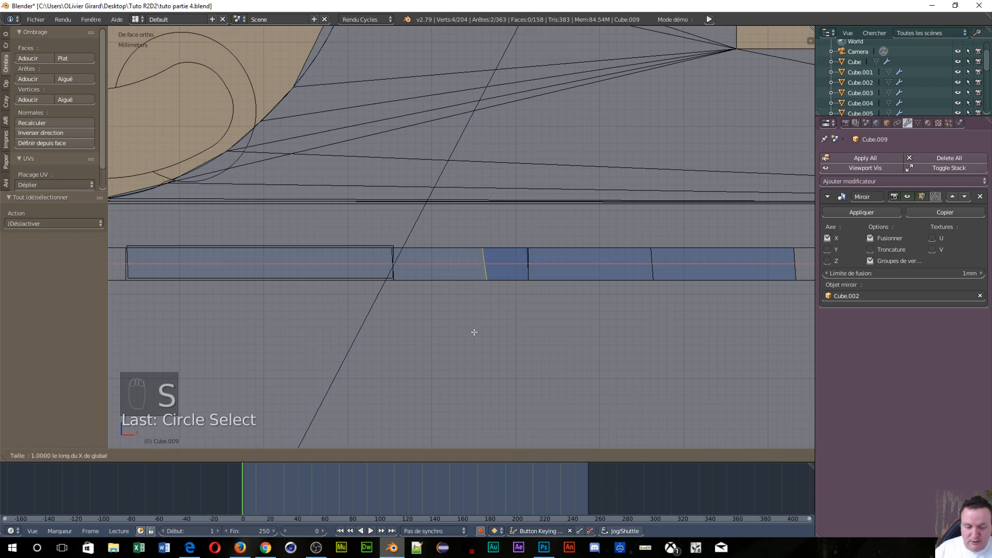
pyautogui.write('0')
pyautogui.press('Return')
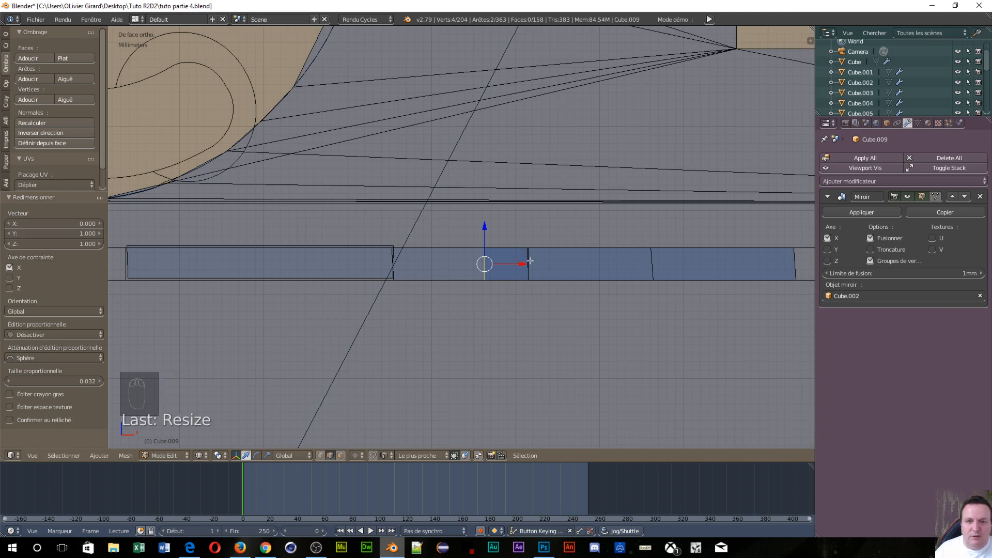
pyautogui.press('g')
pyautogui.press('g')
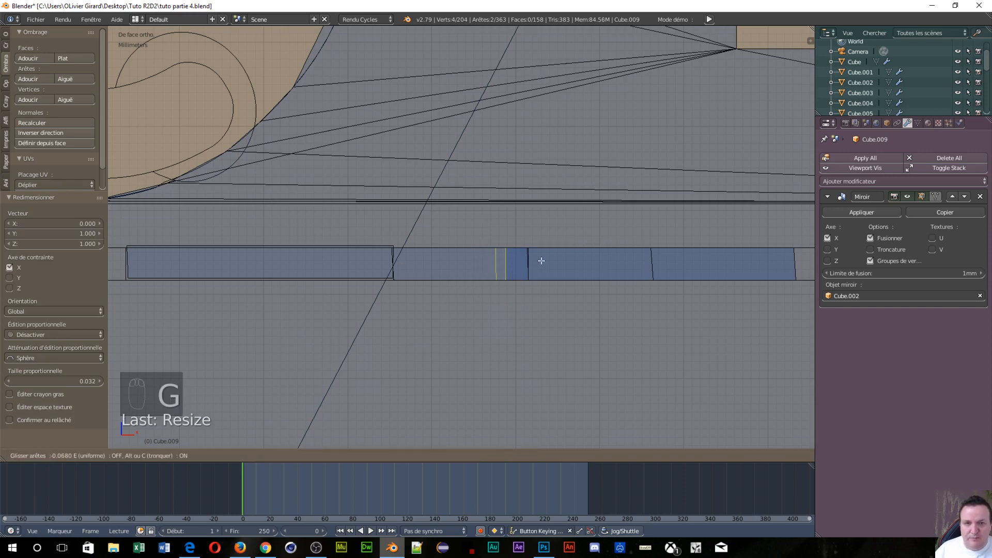
pyautogui.rightClick(551, 259)
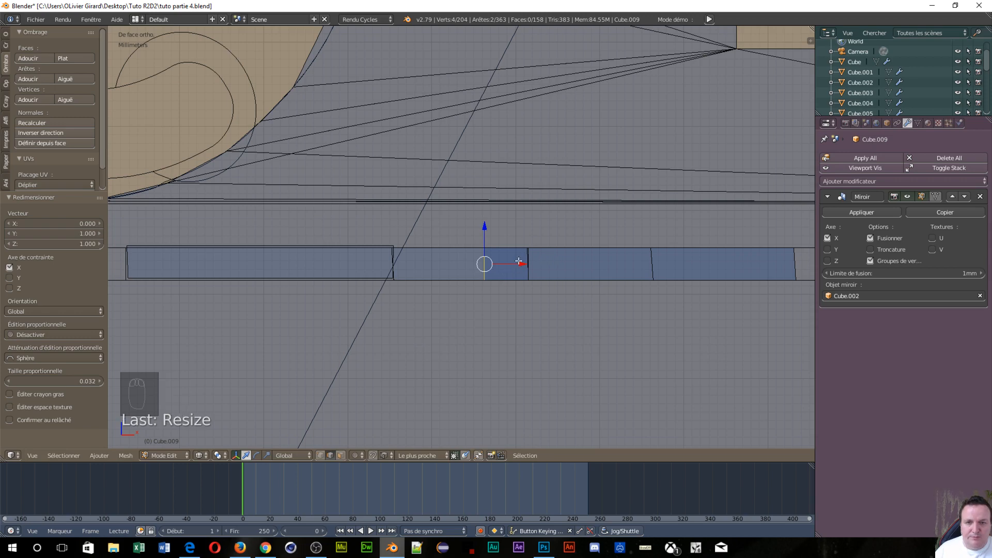
# - Move the straightened division edges about 5.29 mm along X to the spacer copy's far end, and return to face selection mode
pyautogui.moveTo(521, 263); pyautogui.dragTo(566, 276)
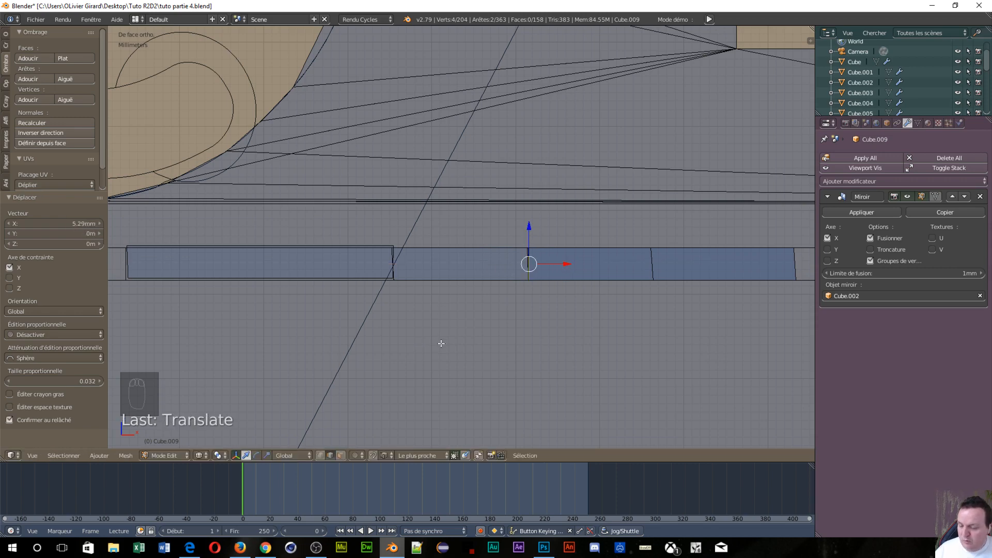
pyautogui.hotkey('ctrl', 'Tab')
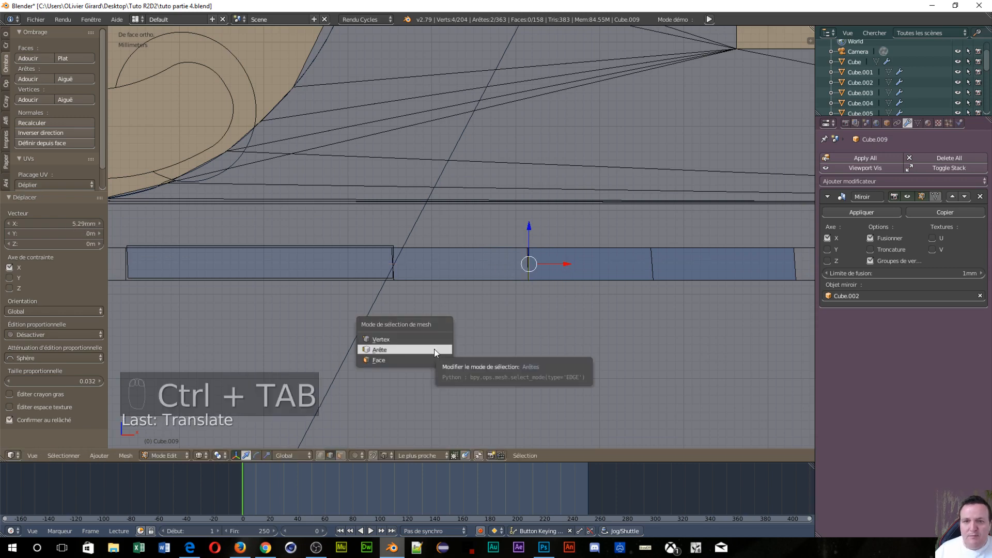
pyautogui.click(427, 360)
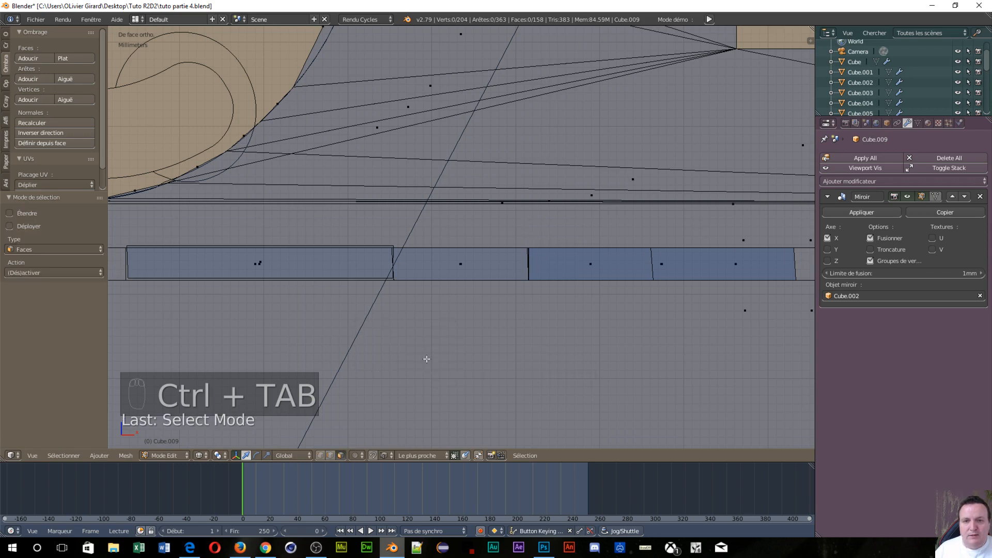
# - Examine the slot and spacer face copies and the division edges along the foot from an angled view
pyautogui.scroll(-2, 422, 359)
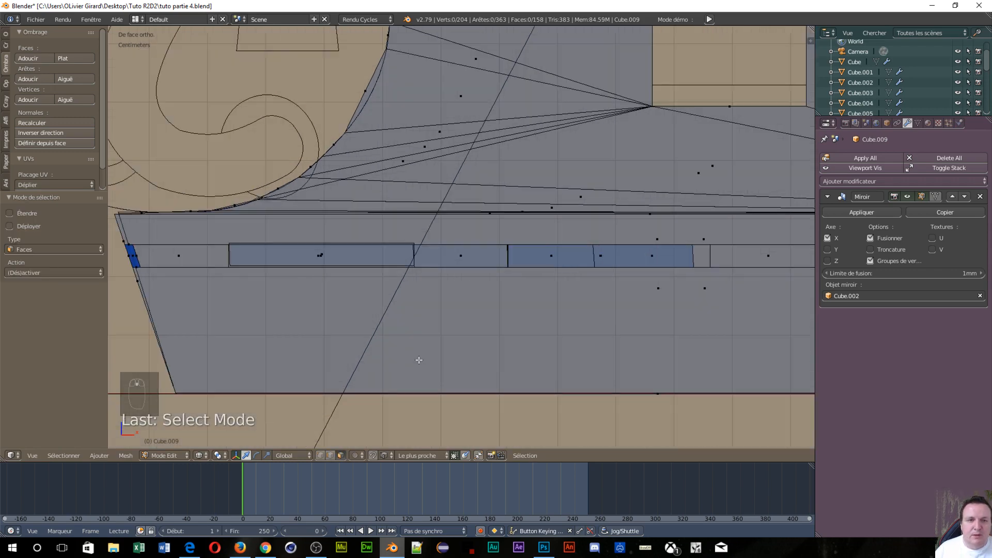
pyautogui.scroll(2, 553, 343)
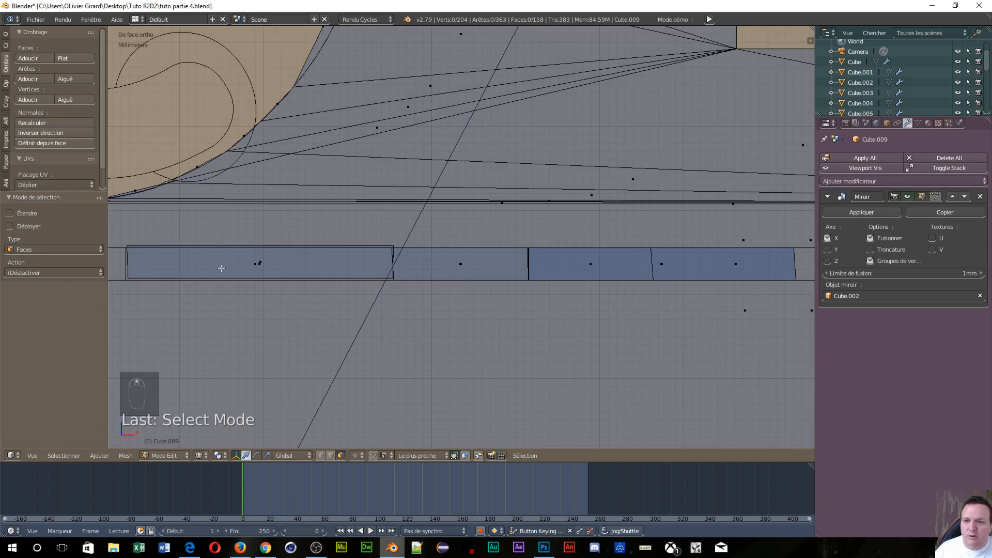
pyautogui.moveTo(283, 312); pyautogui.dragTo(299, 359, button='middle')
pyautogui.scroll(-6, 458, 328)
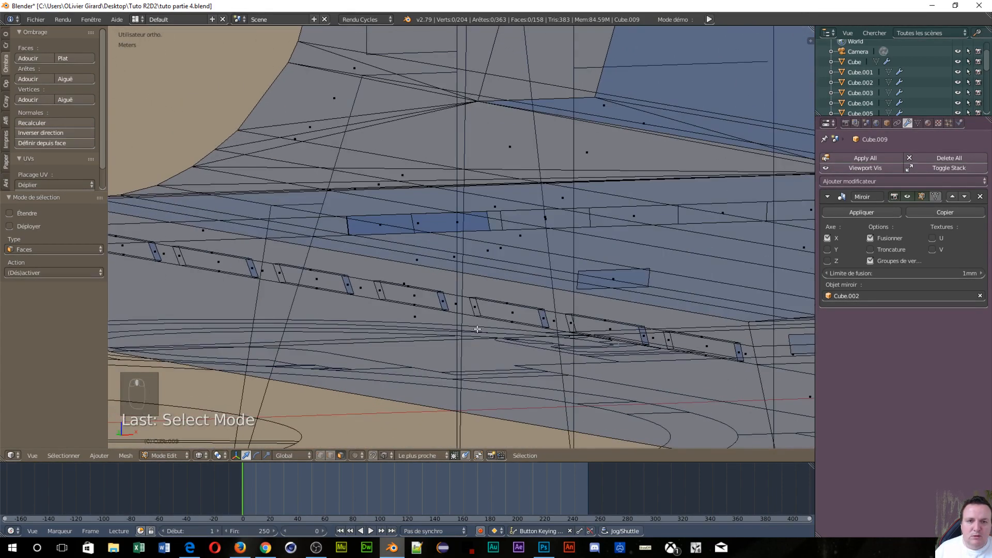
pyautogui.scroll(5, 527, 375)
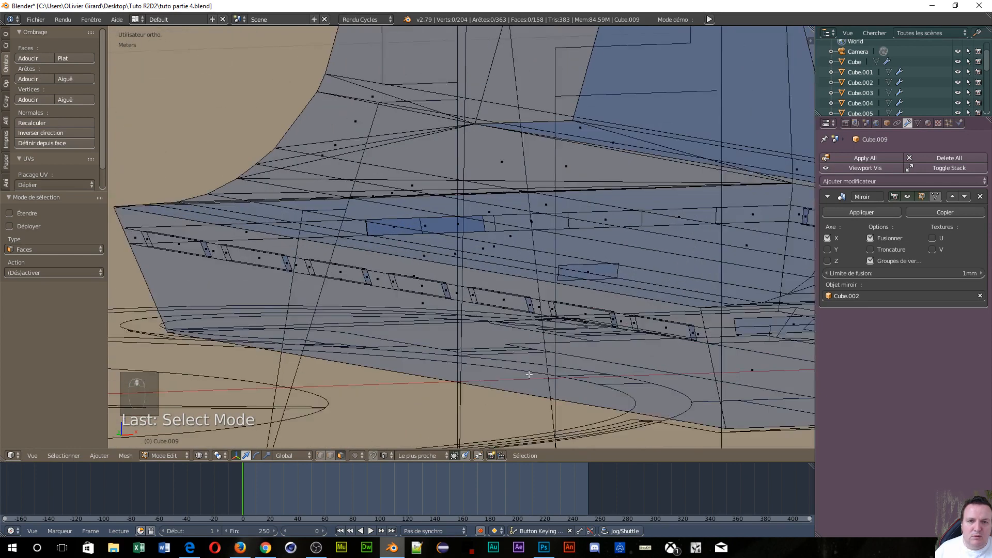
pyautogui.scroll(-2, 527, 375)
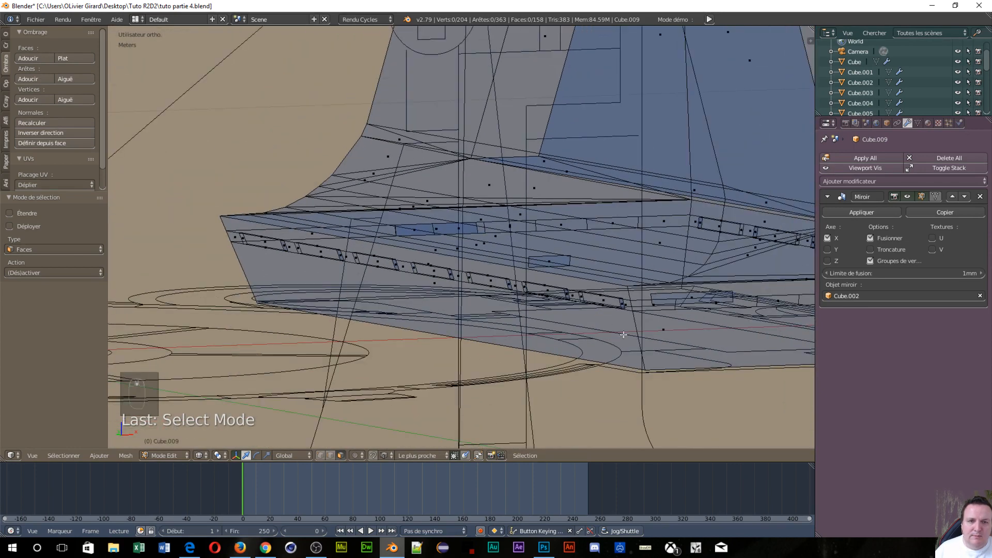
pyautogui.scroll(1, 659, 340)
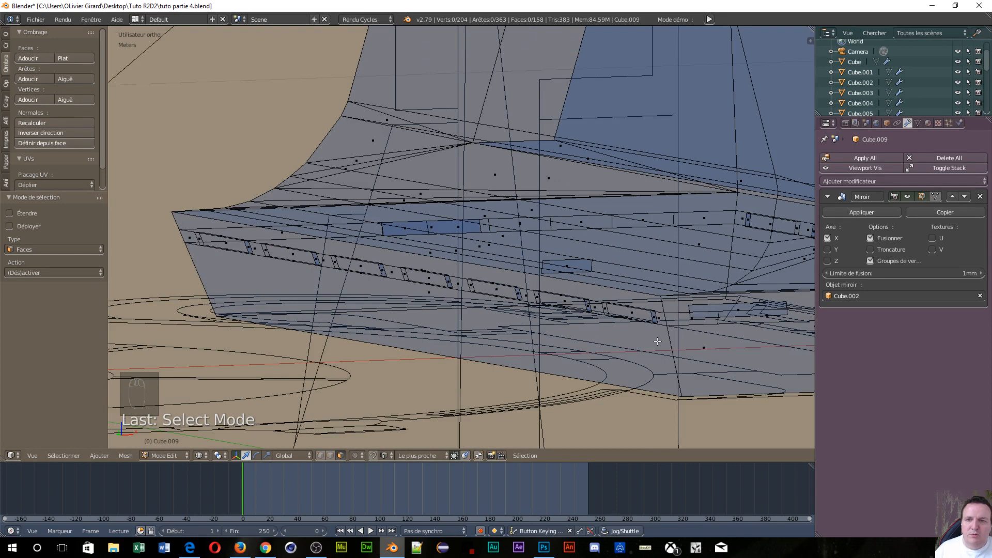
pyautogui.scroll(-2, 658, 341)
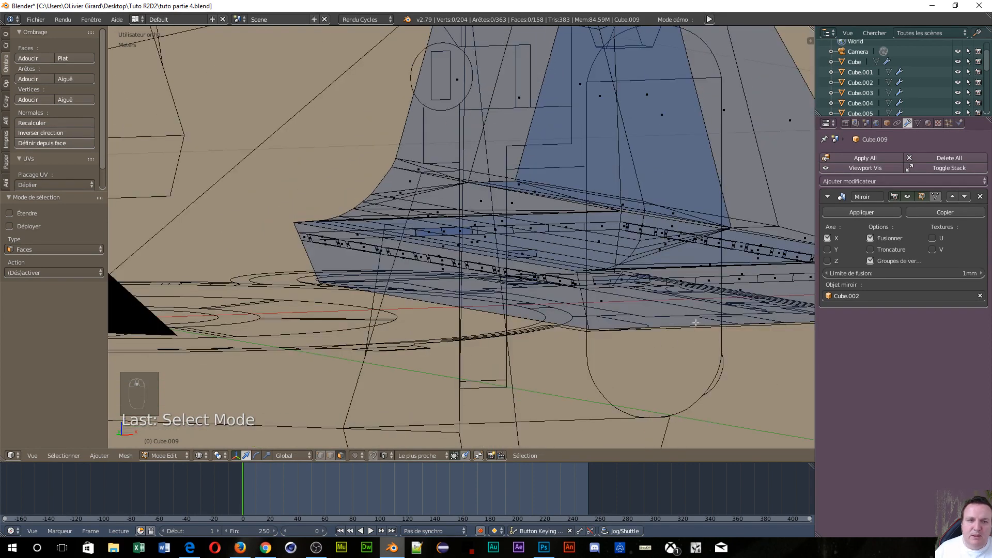
# - Undo the recent moves of the slot and spacer face copies and the straightening and shifting of the division edges
pyautogui.hotkey('ctrl', 'z')
pyautogui.hotkey('ctrl', 'z')
pyautogui.hotkey('ctrl', 'z')
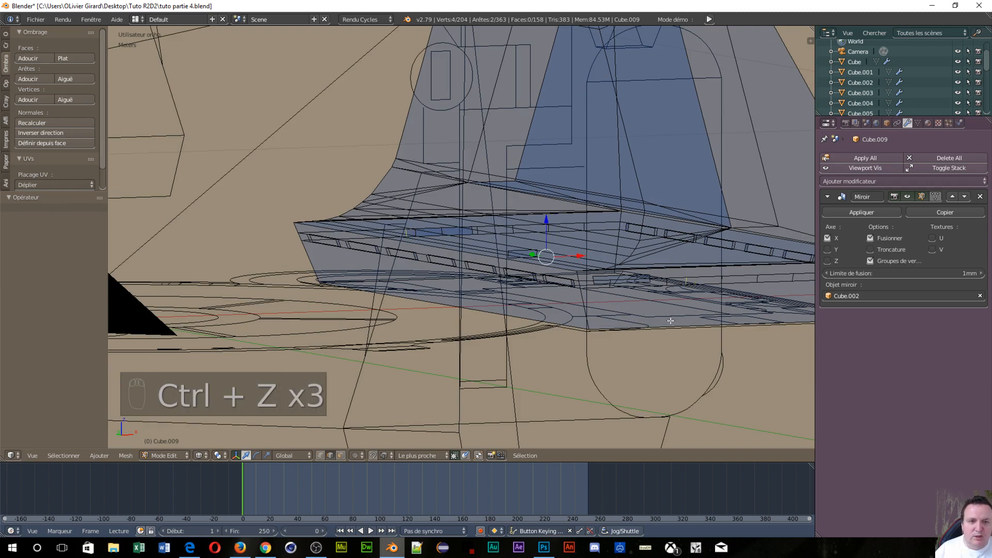
pyautogui.hotkey('ctrl', 'z')
pyautogui.hotkey('ctrl', 'z')
pyautogui.hotkey('ctrl', 'z')
pyautogui.hotkey('ctrl', 'z')
pyautogui.hotkey('ctrl', 'z')
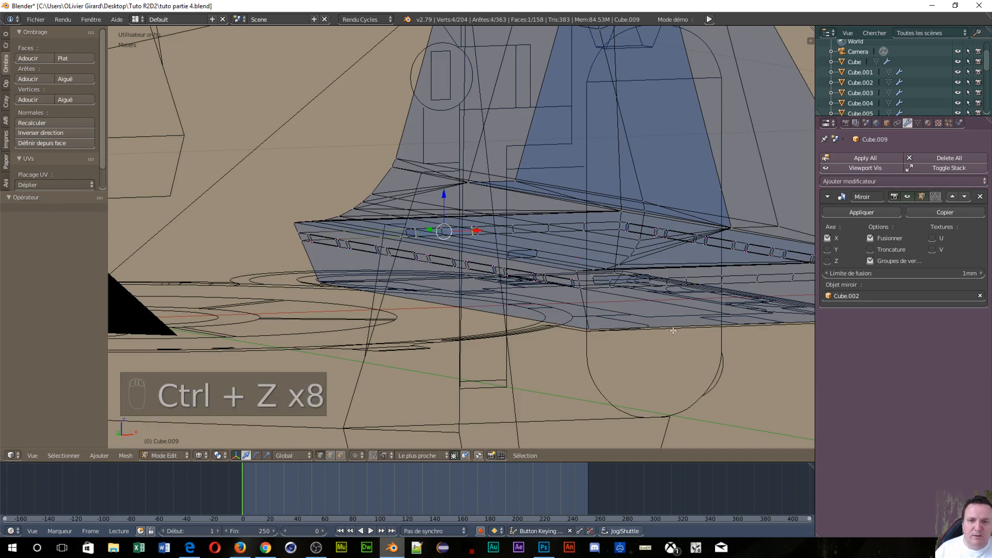
pyautogui.hotkey('ctrl', 'z')
pyautogui.hotkey('ctrl', 'z')
pyautogui.hotkey('ctrl', 'z')
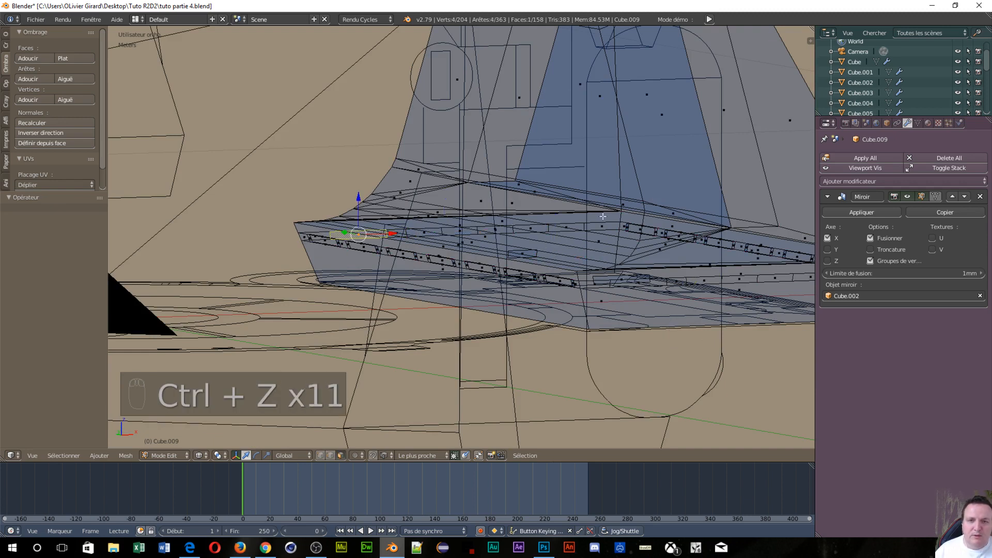
# - In front view, raise the long slot face copy about 1.25 mm and the spacer face copy about 1.55 mm along Z
pyautogui.rightClick(621, 281)
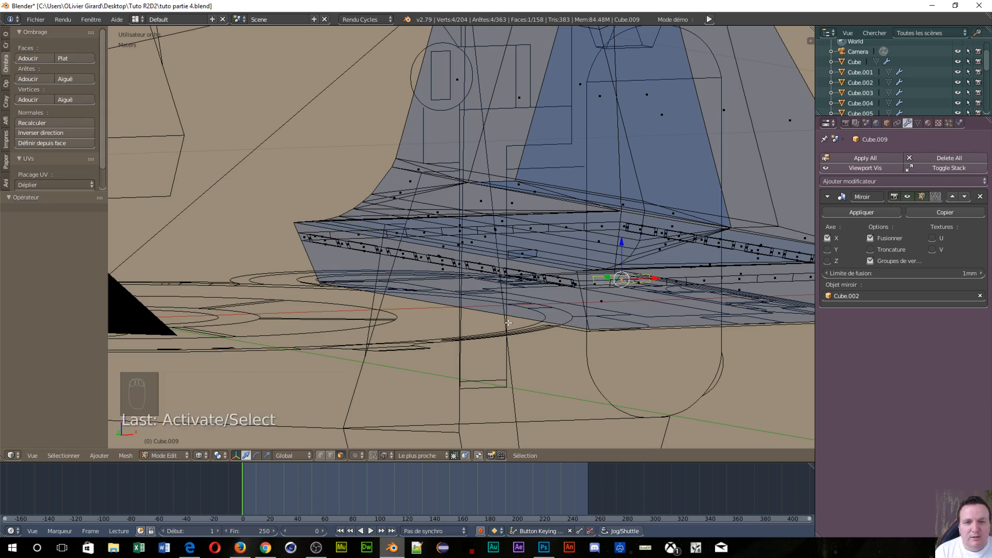
pyautogui.press('KP_1')
pyautogui.scroll(4, 515, 326)
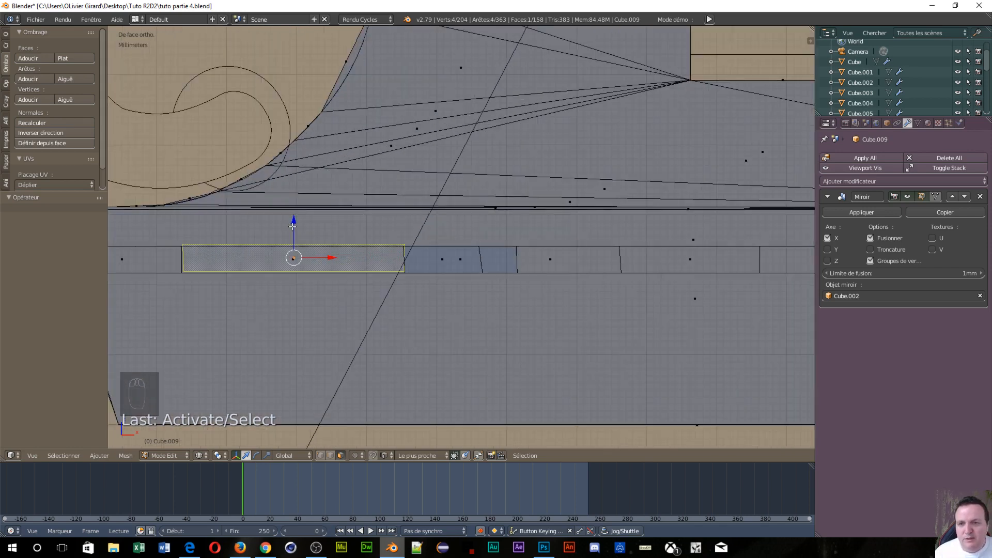
pyautogui.moveTo(294, 226); pyautogui.dragTo(294, 217)
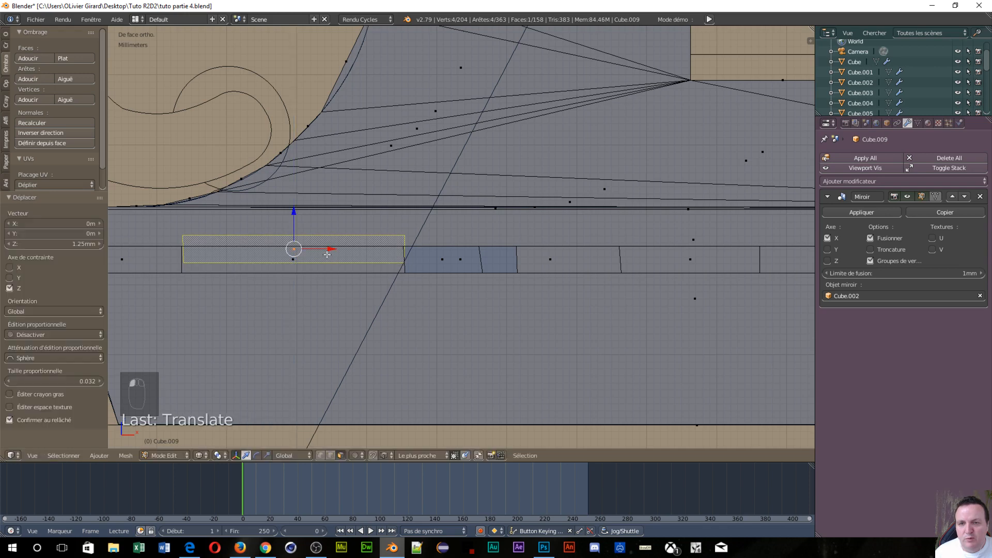
pyautogui.rightClick(466, 258)
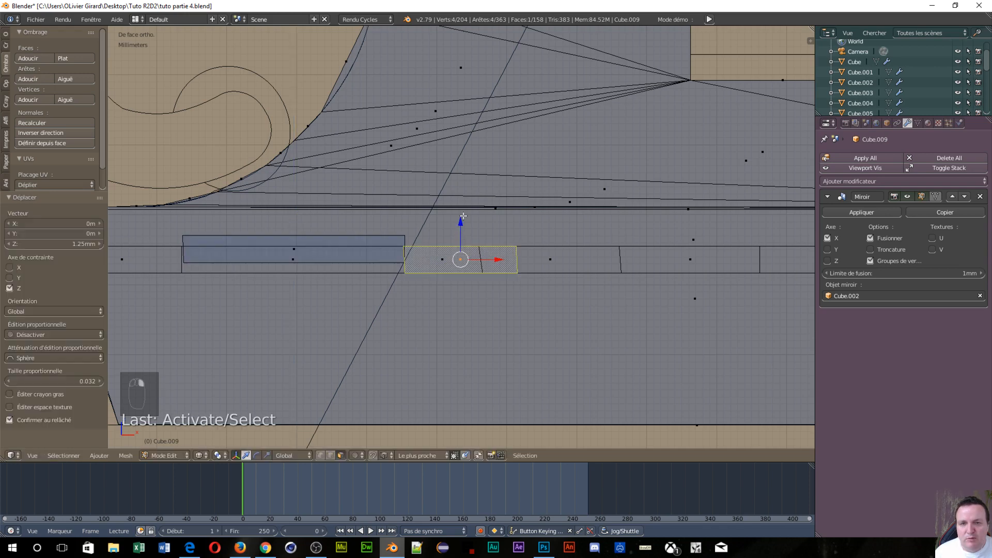
pyautogui.moveTo(461, 223); pyautogui.dragTo(464, 213)
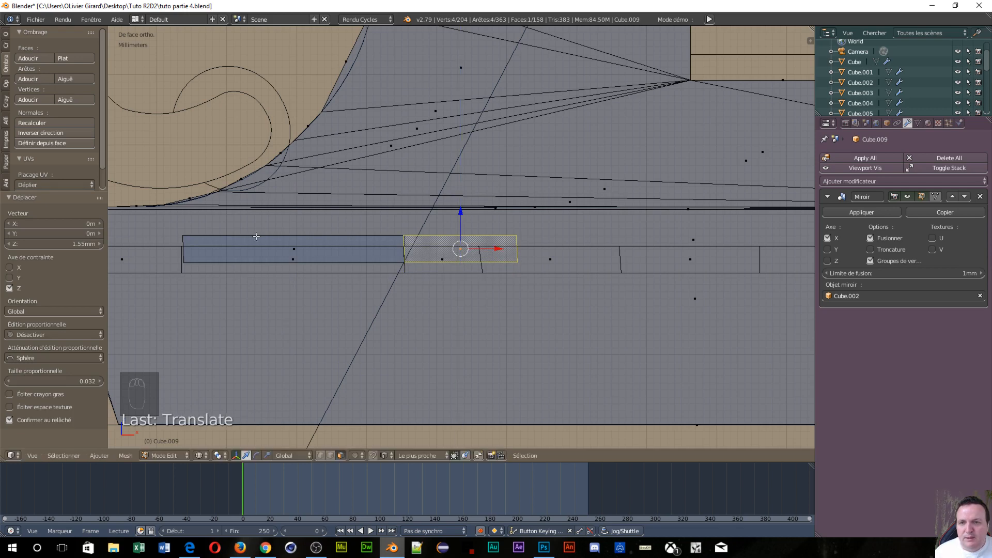
# - Move the long slot face copy about 4.77 cm along X to start at the far end of the spacer copy
pyautogui.rightClick(290, 248)
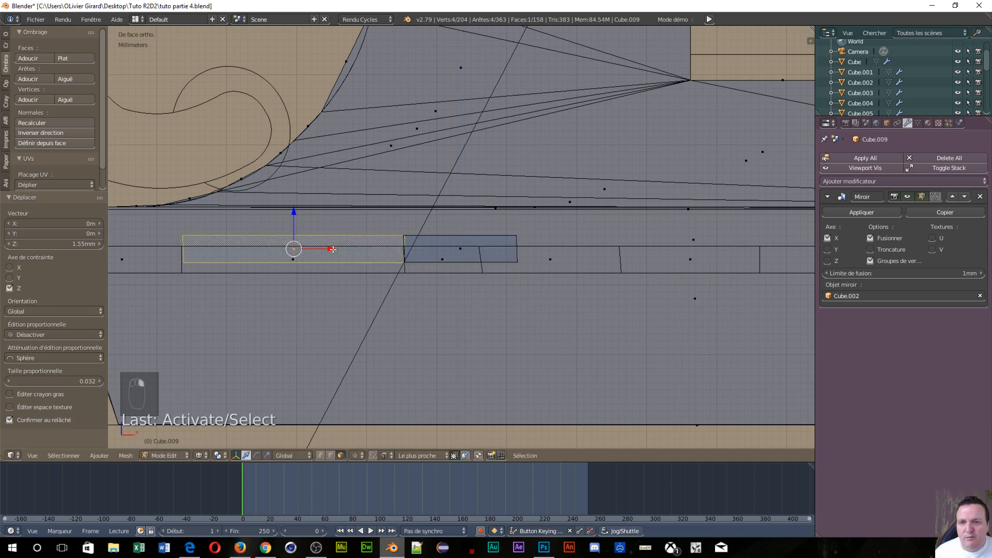
pyautogui.moveTo(332, 249); pyautogui.dragTo(666, 296)
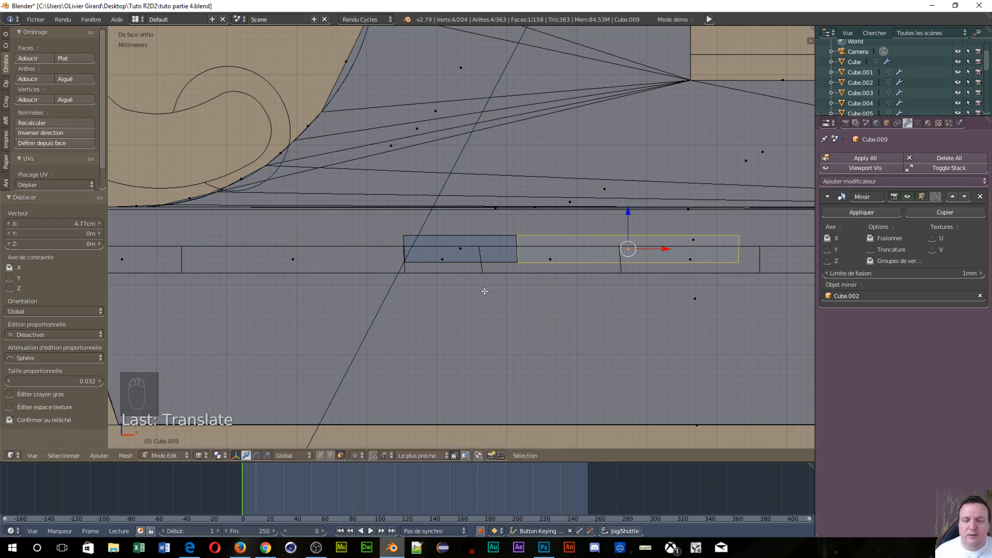
# - In edge selection mode, scale the slanted division edges crossing the spacer copy to 0 along X and move them about 5.16 mm to its far end
pyautogui.scroll(2, 526, 300)
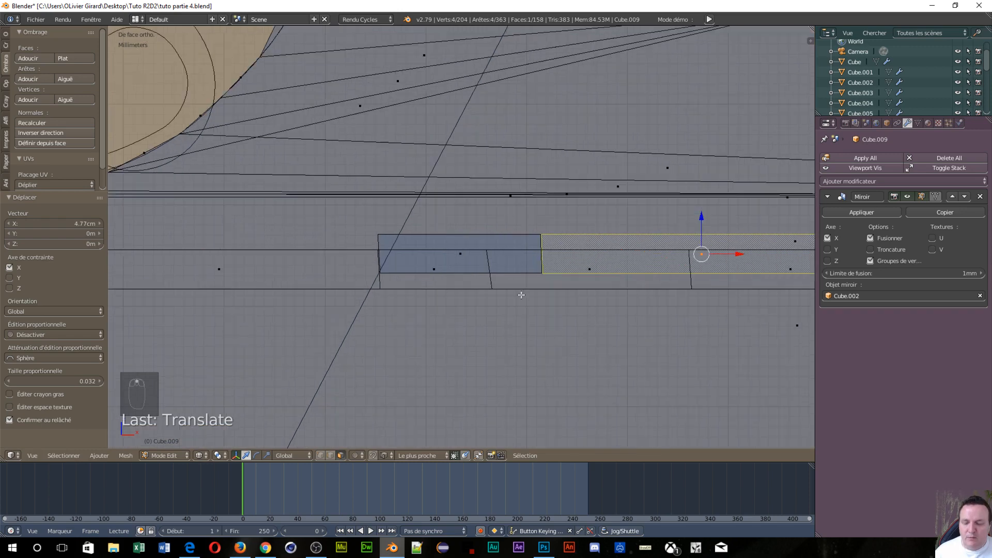
pyautogui.scroll(1, 531, 262)
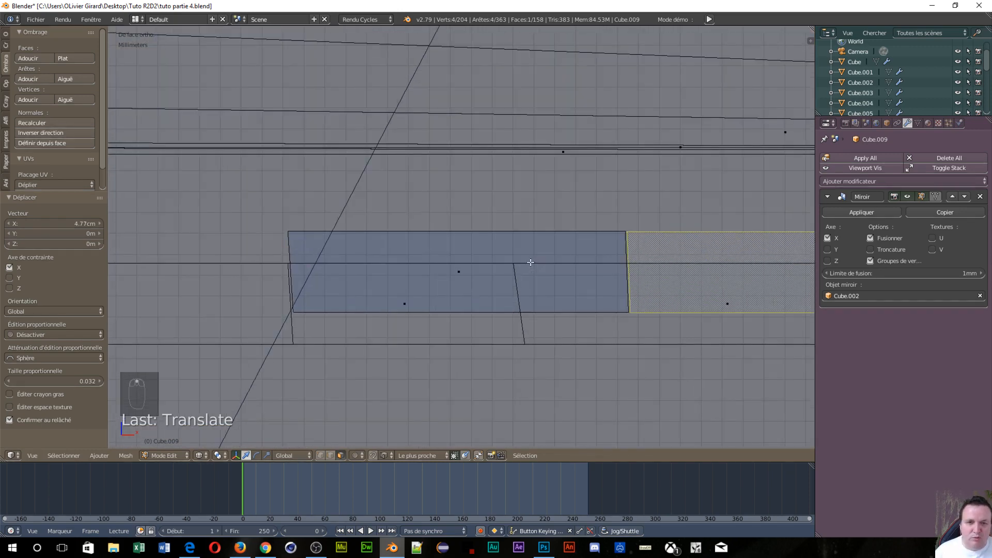
pyautogui.scroll(1, 530, 262)
pyautogui.press('a')
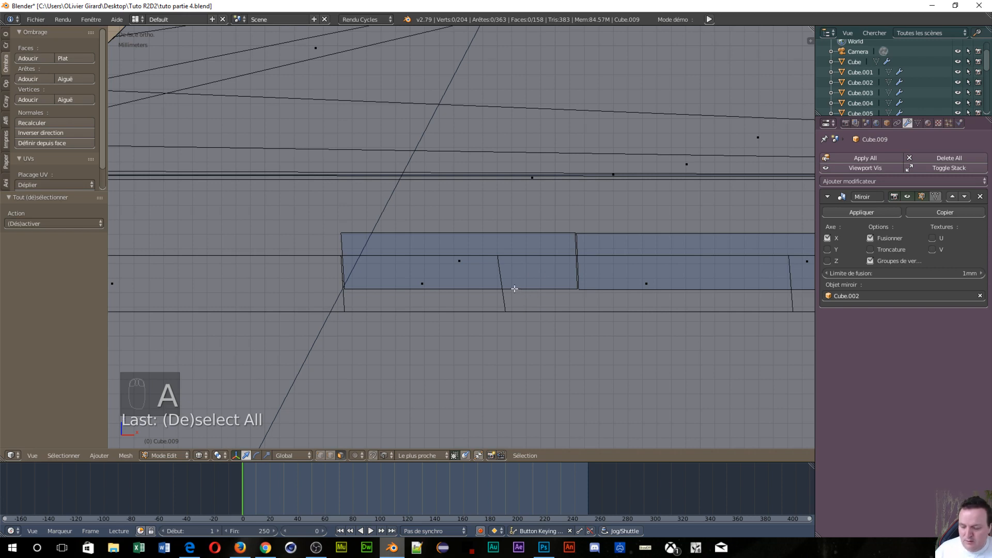
pyautogui.hotkey('ctrl', 'Tab')
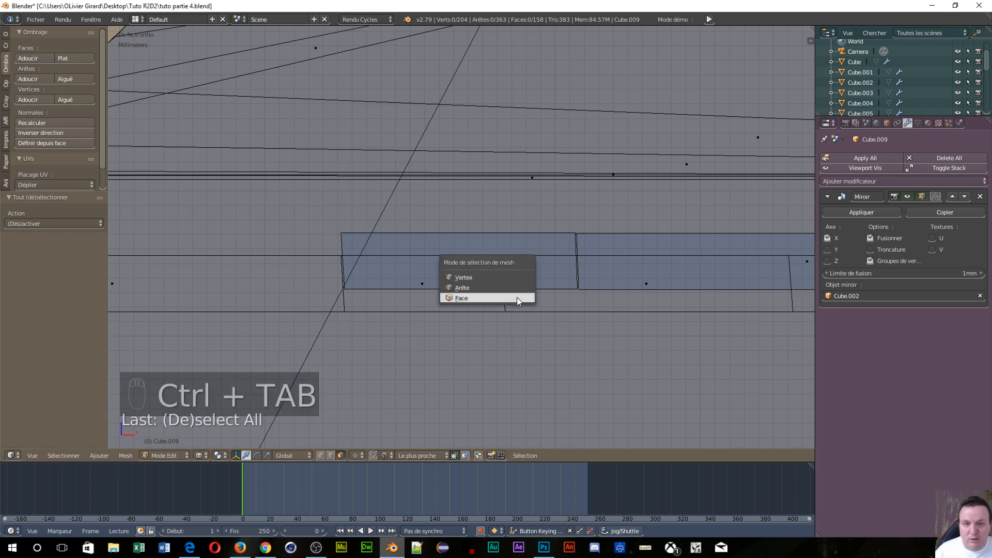
pyautogui.click(502, 289)
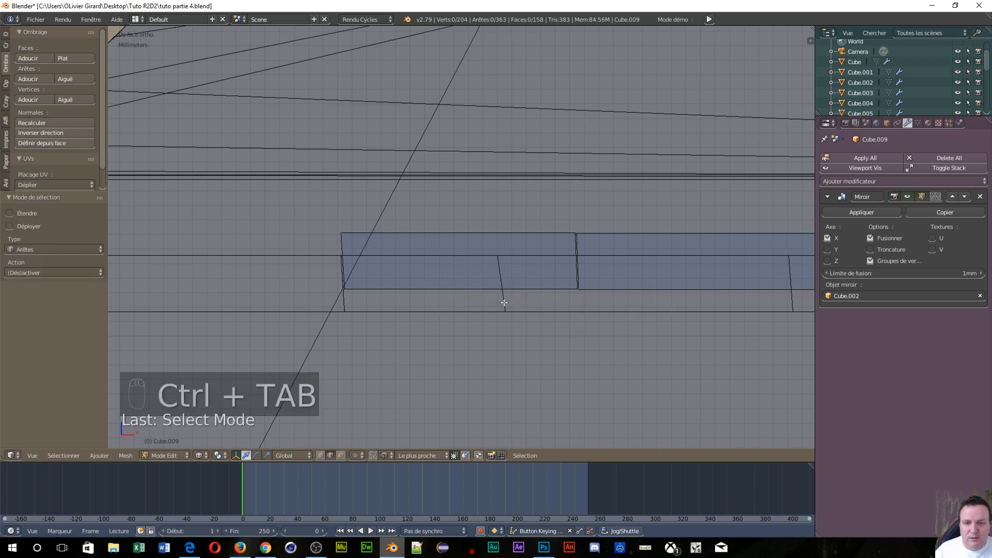
pyautogui.press('b')
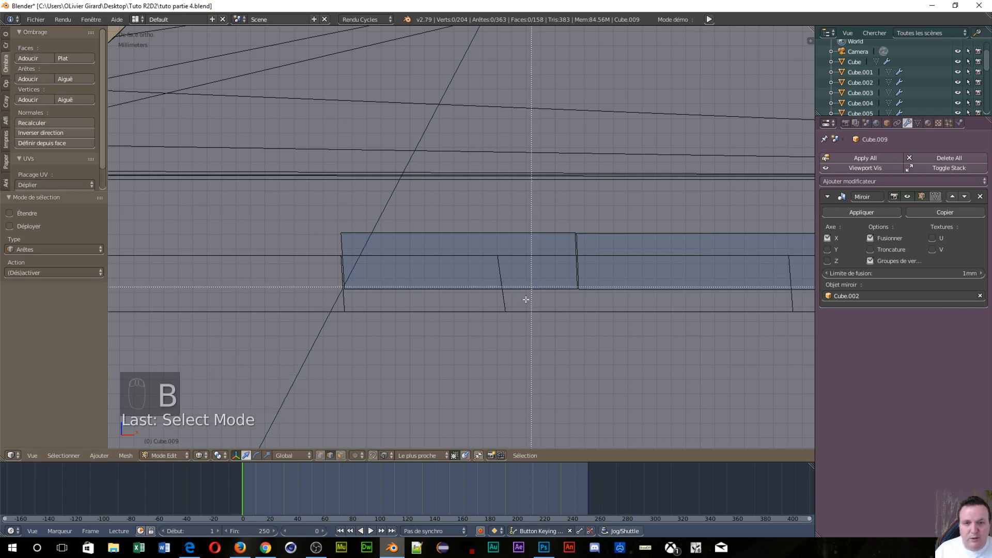
pyautogui.moveTo(528, 296); pyautogui.dragTo(476, 301)
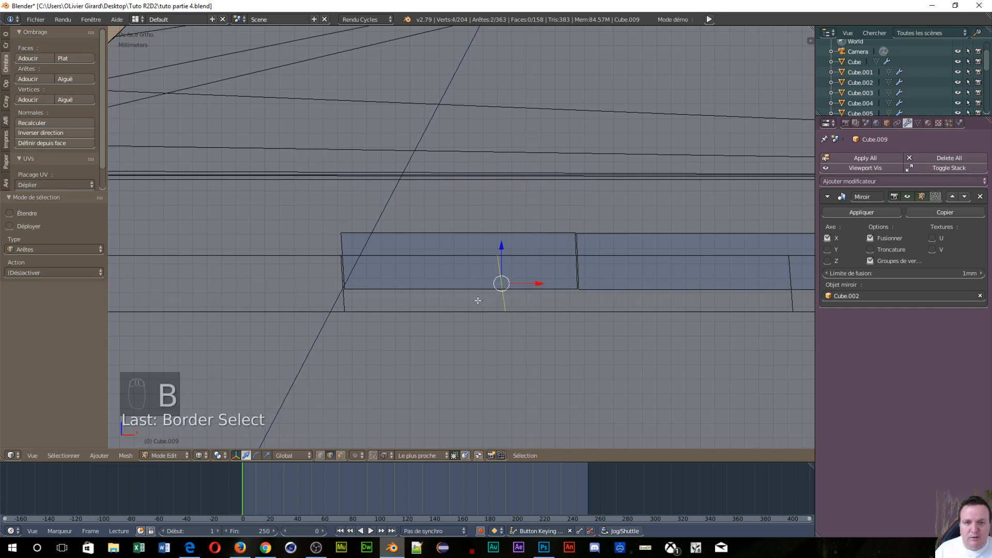
pyautogui.press('s')
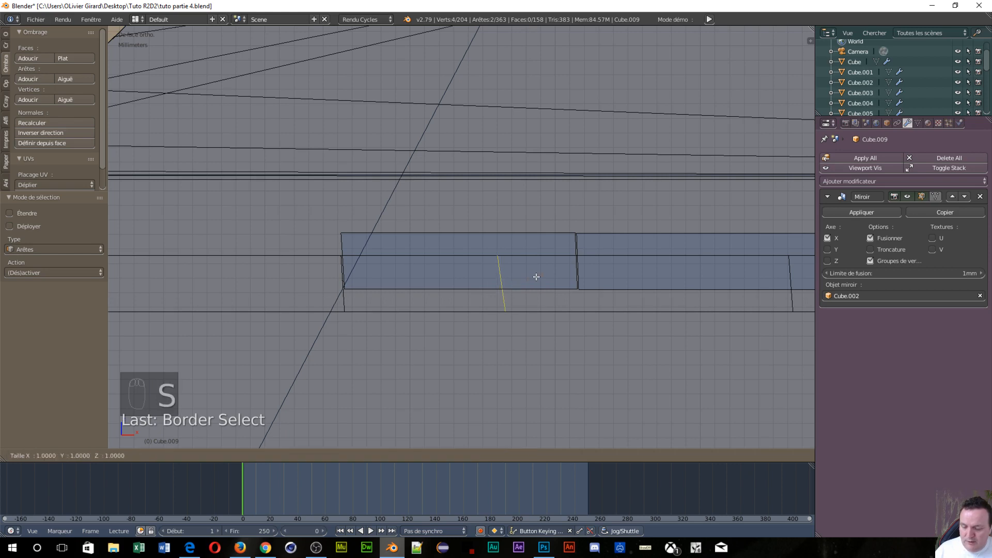
pyautogui.press('x')
pyautogui.press('0')
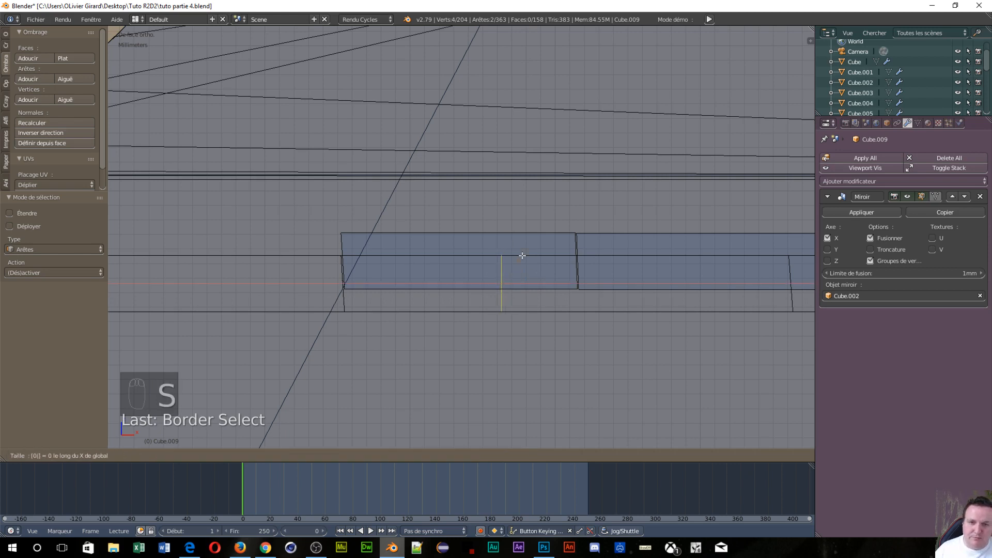
pyautogui.press('Return')
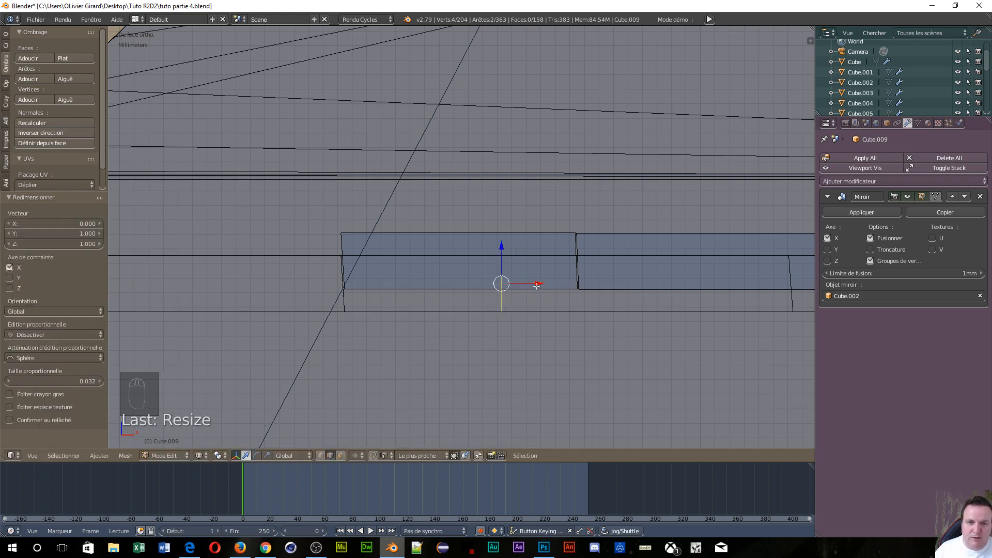
pyautogui.moveTo(537, 283); pyautogui.dragTo(612, 296)
# - Select the slanted division edges crossing the long slot copy and scale them to 0 along X
pyautogui.scroll(-3, 639, 294)
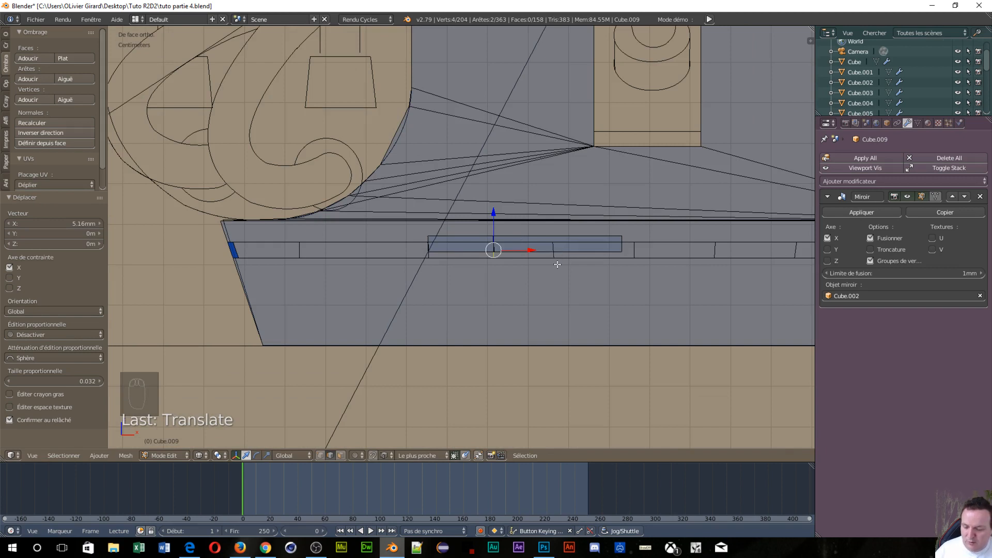
pyautogui.press('a')
pyautogui.press('b')
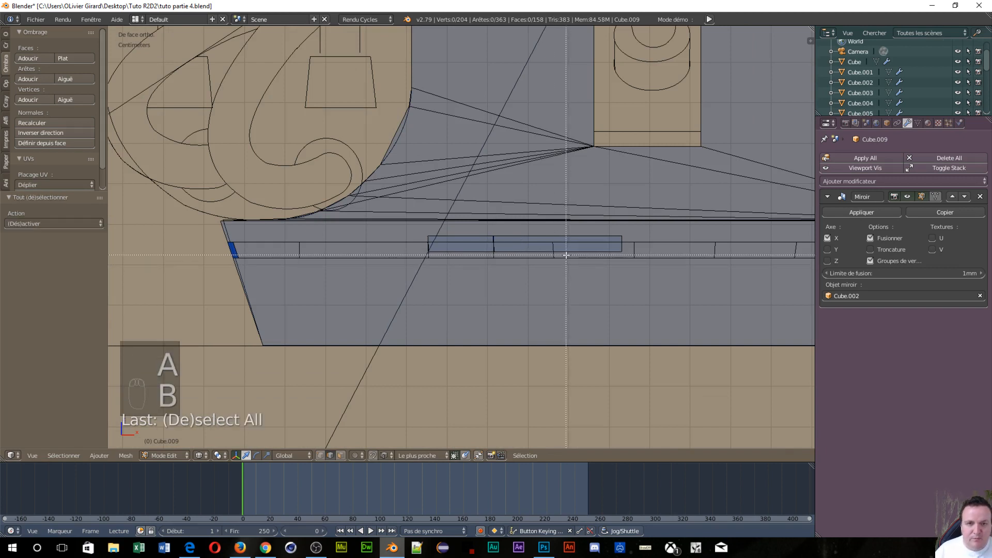
pyautogui.moveTo(569, 253); pyautogui.dragTo(517, 257)
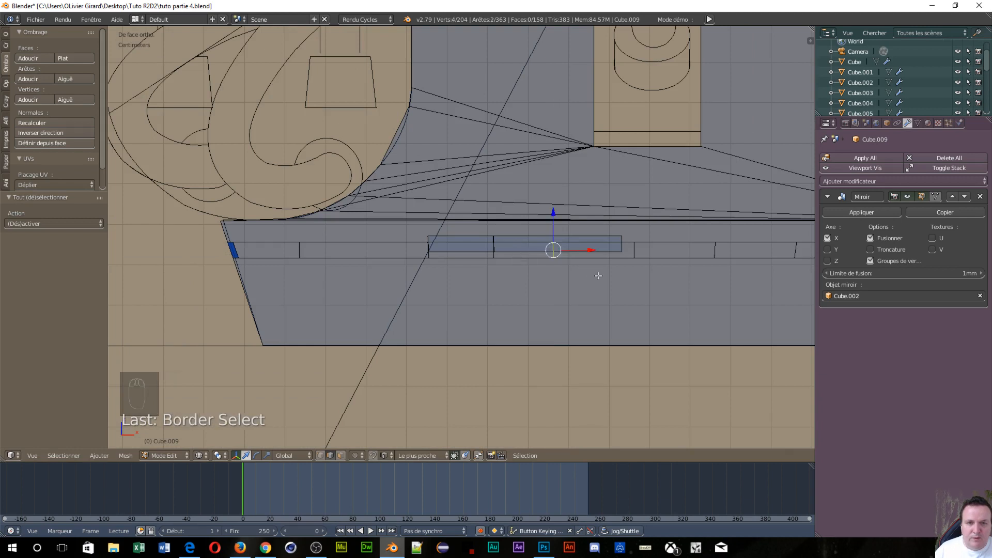
pyautogui.press('s')
pyautogui.press('x')
pyautogui.press('0')
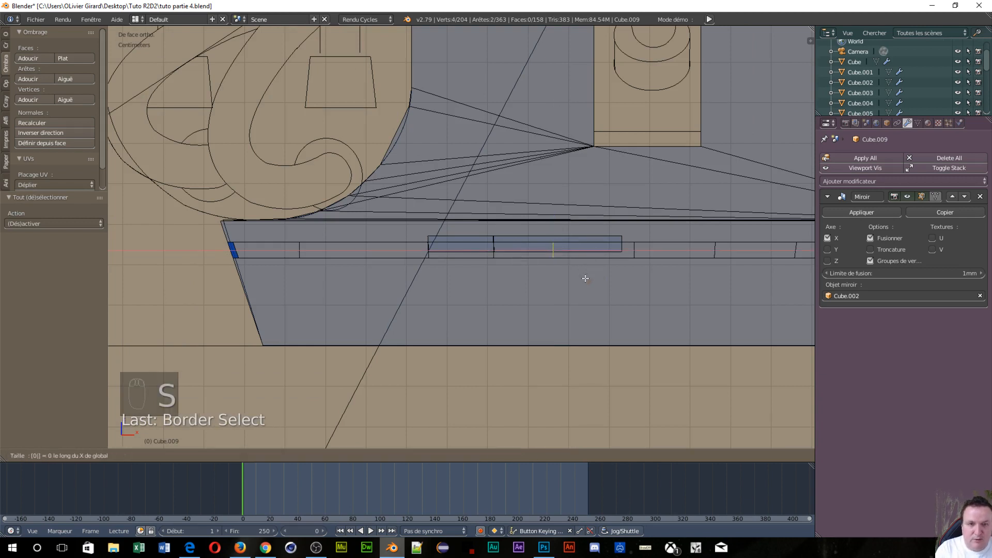
pyautogui.click(586, 277)
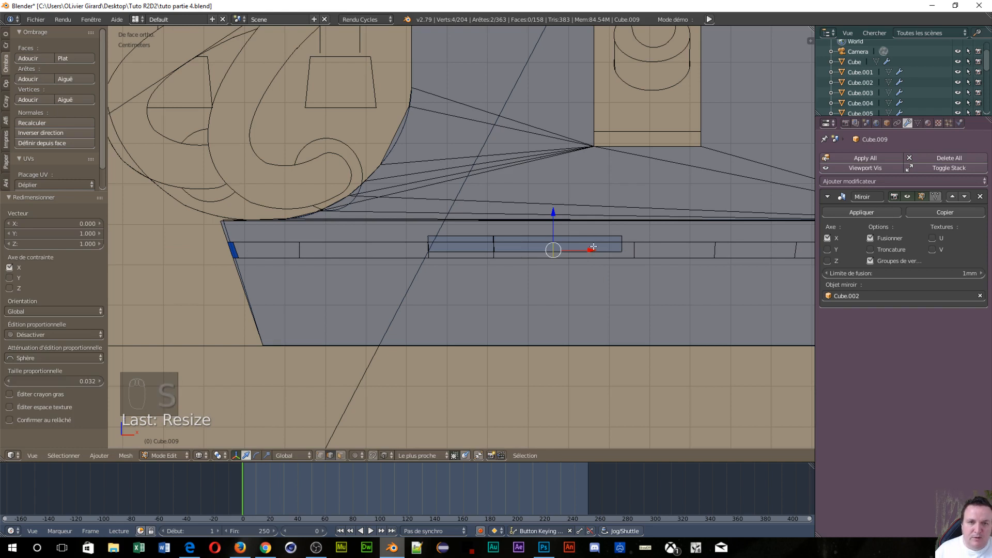
# - Move the straightened division edges about 1.7 cm along X to the slot copy's far end, and return to face selection mode
pyautogui.moveTo(591, 249); pyautogui.dragTo(661, 270)
pyautogui.scroll(4, 651, 303)
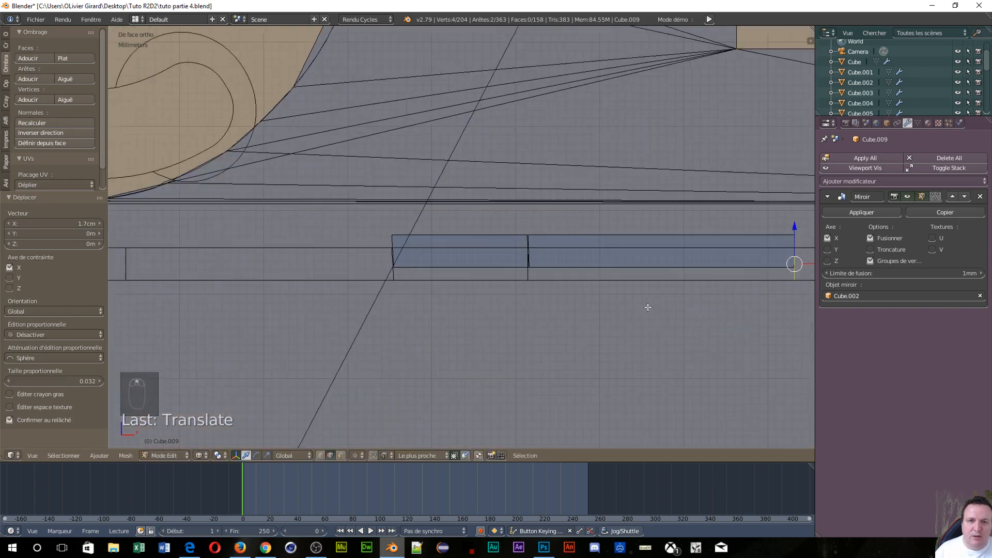
pyautogui.hotkey('ctrl', 'Tab')
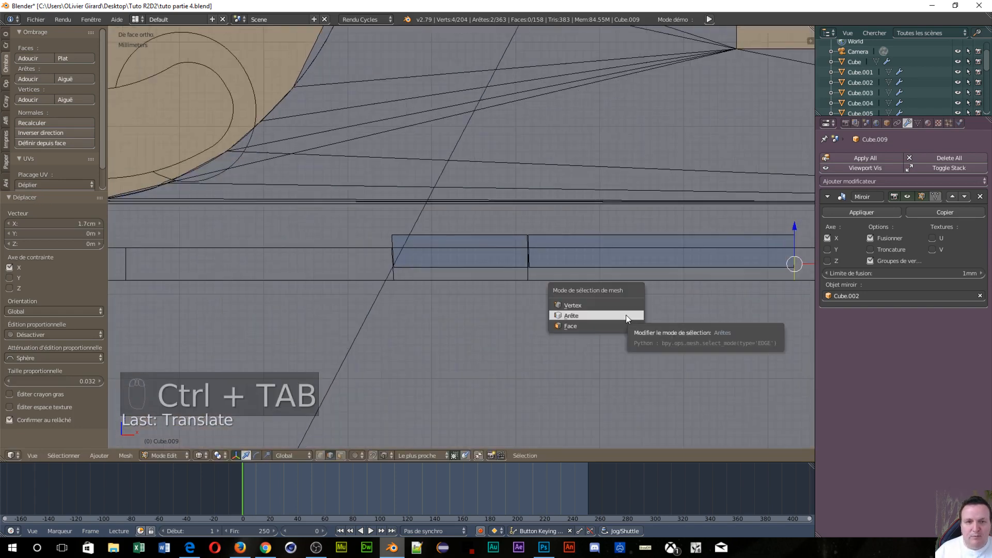
pyautogui.click(618, 326)
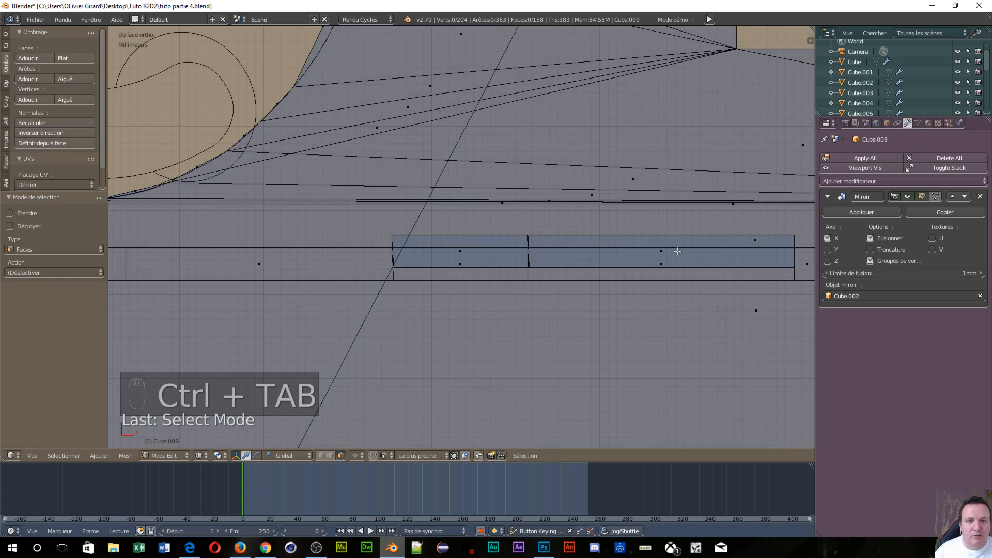
# - Move the spacer face copy about 4.77 cm along X to start at the far end of the long slot copy
pyautogui.rightClick(663, 251)
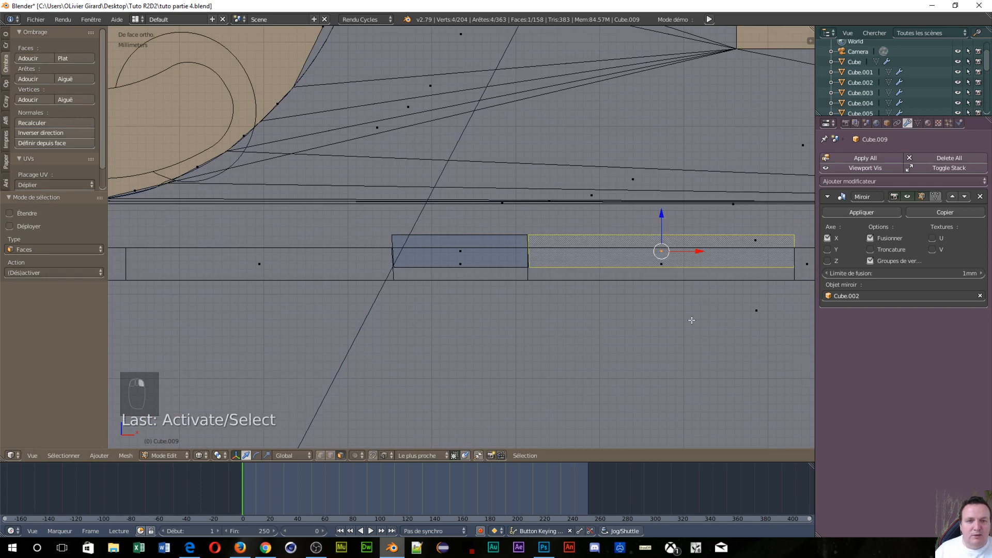
pyautogui.scroll(-4, 691, 320)
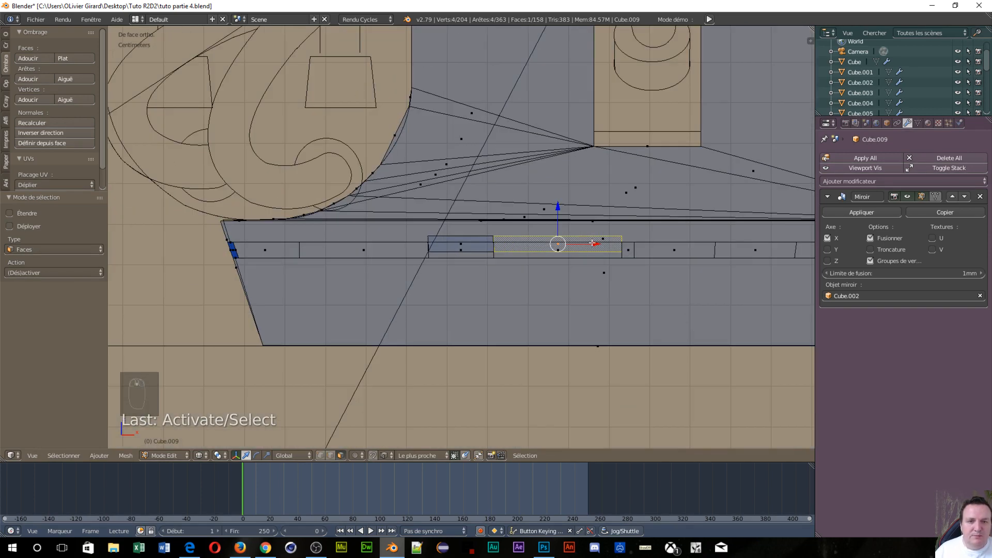
pyautogui.rightClick(462, 243)
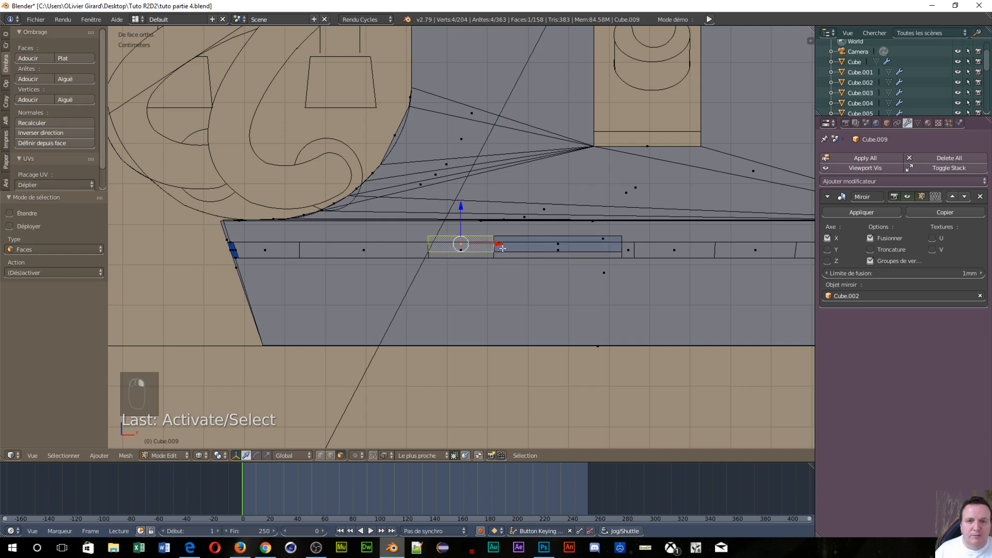
pyautogui.moveTo(505, 246); pyautogui.dragTo(692, 274)
# - Move the long slot face copy about 4.78 cm along X to start at the far end of the spacer copy
pyautogui.rightClick(554, 240)
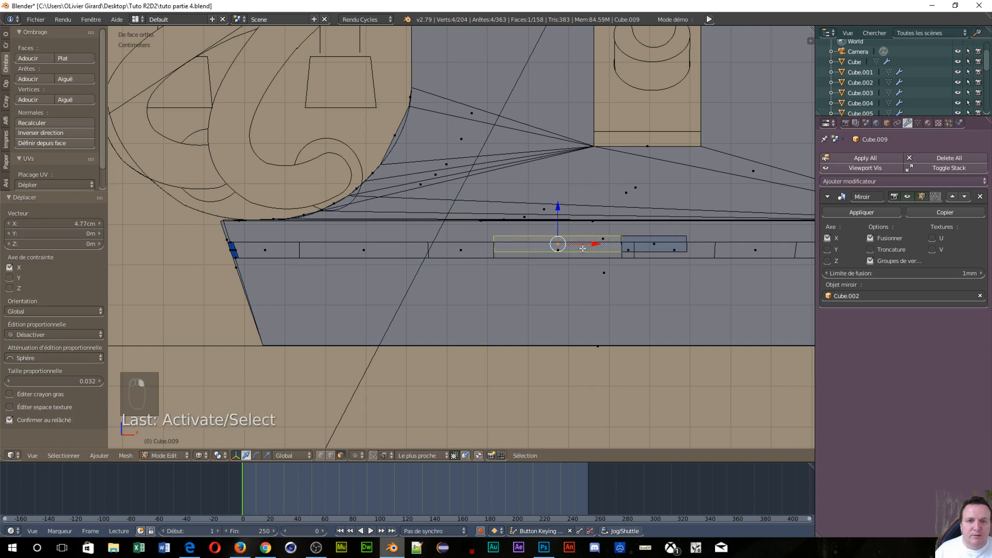
pyautogui.moveTo(597, 242); pyautogui.dragTo(791, 273)
pyautogui.scroll(2, 738, 301)
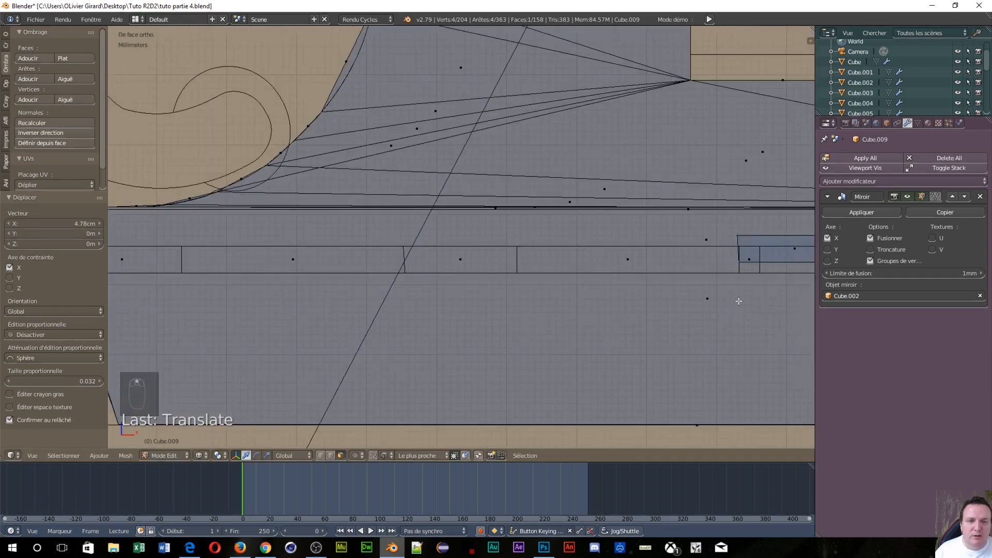
pyautogui.scroll(3, 733, 312)
pyautogui.keyDown('shift'); pyautogui.moveTo(717, 332); pyautogui.dragTo(225, 267, button='middle'); pyautogui.keyUp('shift')
pyautogui.scroll(-2, 421, 243)
pyautogui.scroll(-4, 421, 243)
pyautogui.scroll(5, 455, 257)
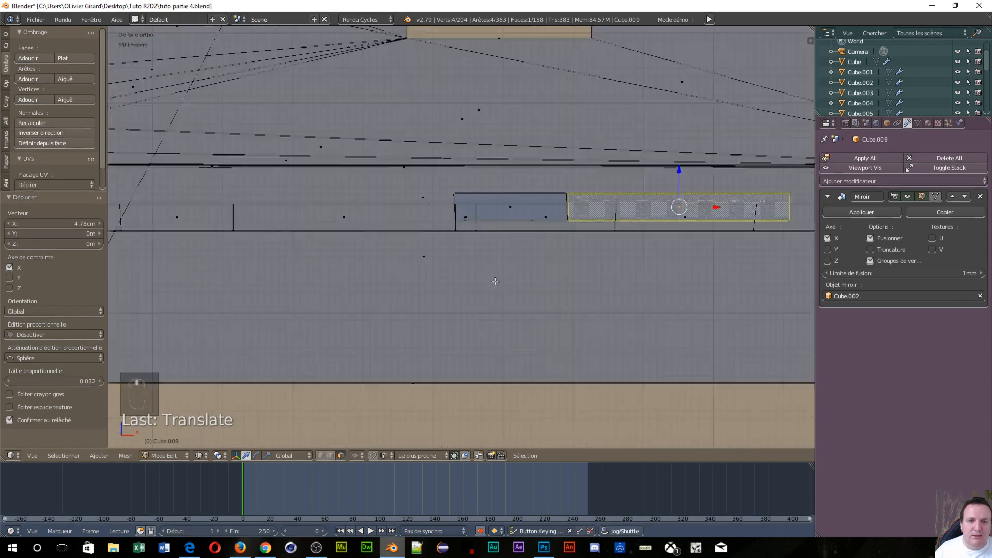
# - In edge selection mode, select the slanted division edges crossing the spacer copy and scale them to 0 along X
pyautogui.press('a')
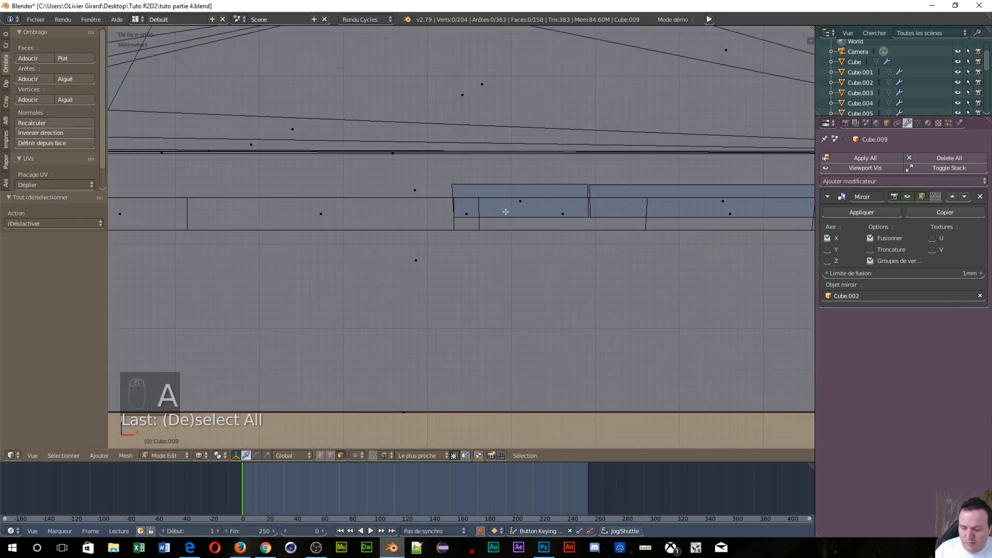
pyautogui.press('b')
pyautogui.moveTo(509, 222); pyautogui.dragTo(463, 229)
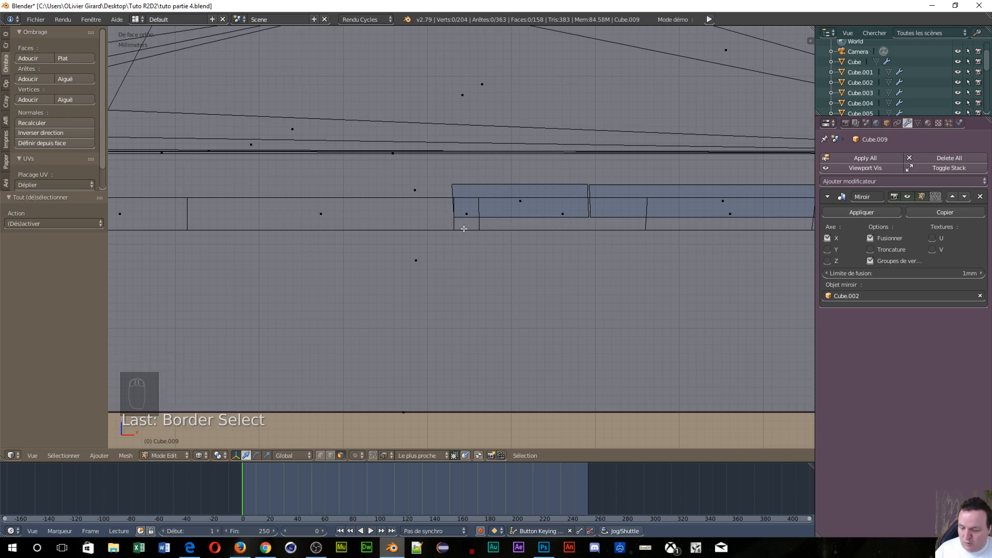
pyautogui.hotkey('ctrl', 'Tab')
pyautogui.click(467, 226)
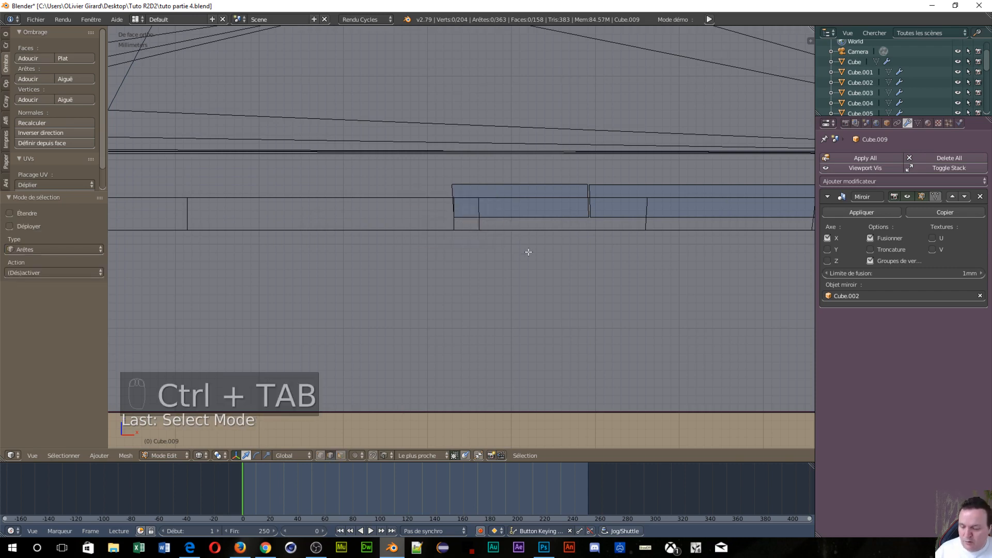
pyautogui.press('a')
pyautogui.press('a')
pyautogui.press('a')
pyautogui.press('b')
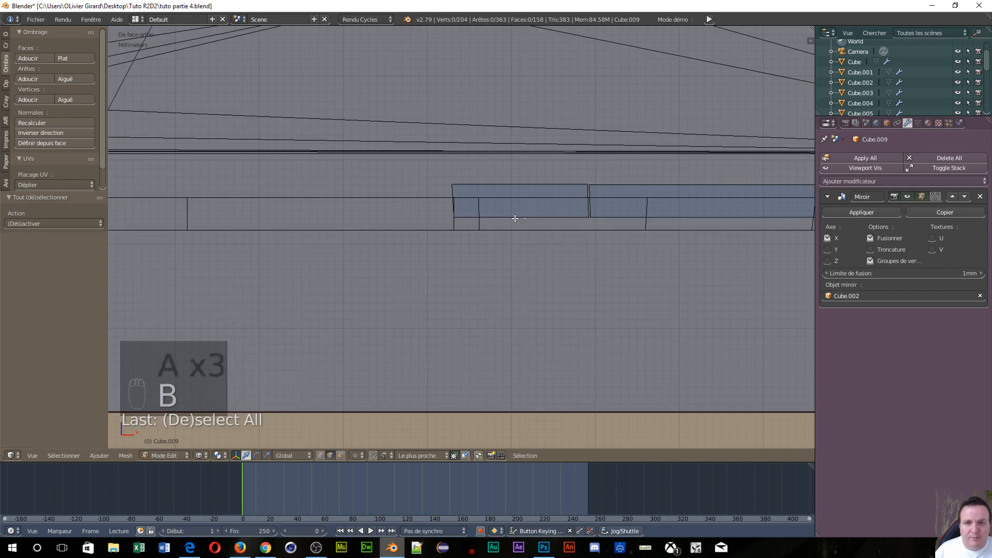
pyautogui.moveTo(526, 219); pyautogui.dragTo(461, 224)
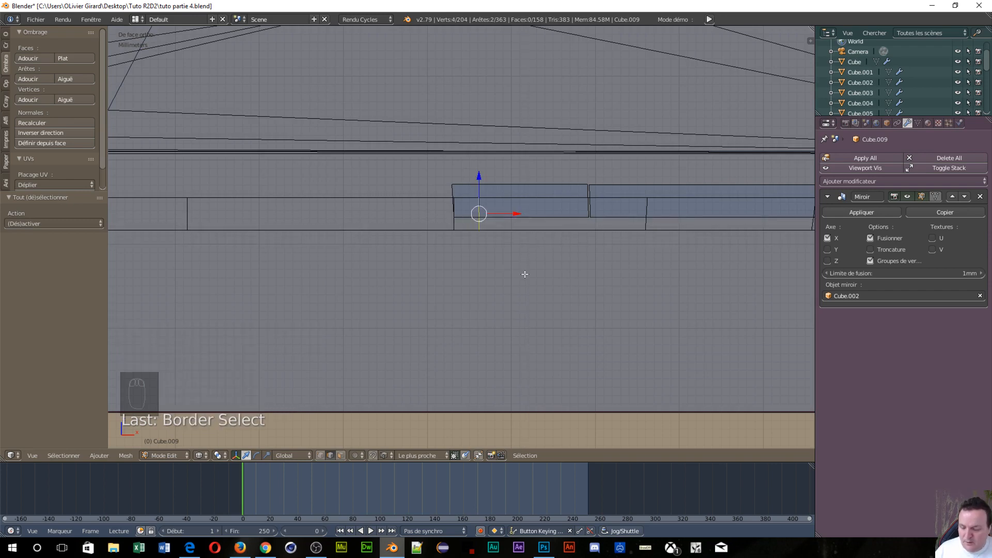
pyautogui.press('s')
pyautogui.press('x')
pyautogui.press('0')
pyautogui.press('Return')
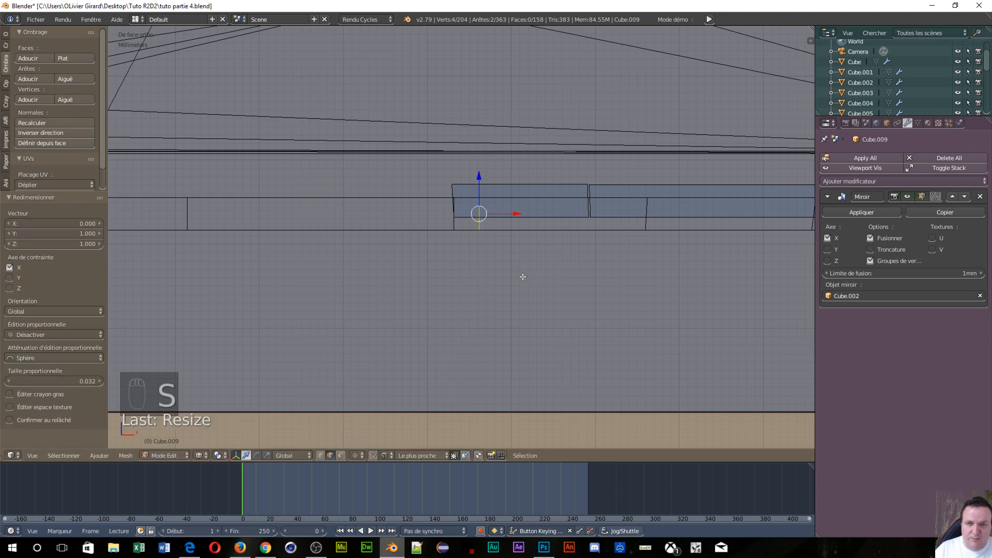
# - Move the straightened division edges about 1.31 cm along X to the spacer copy's far end
pyautogui.press('g')
pyautogui.press('x')
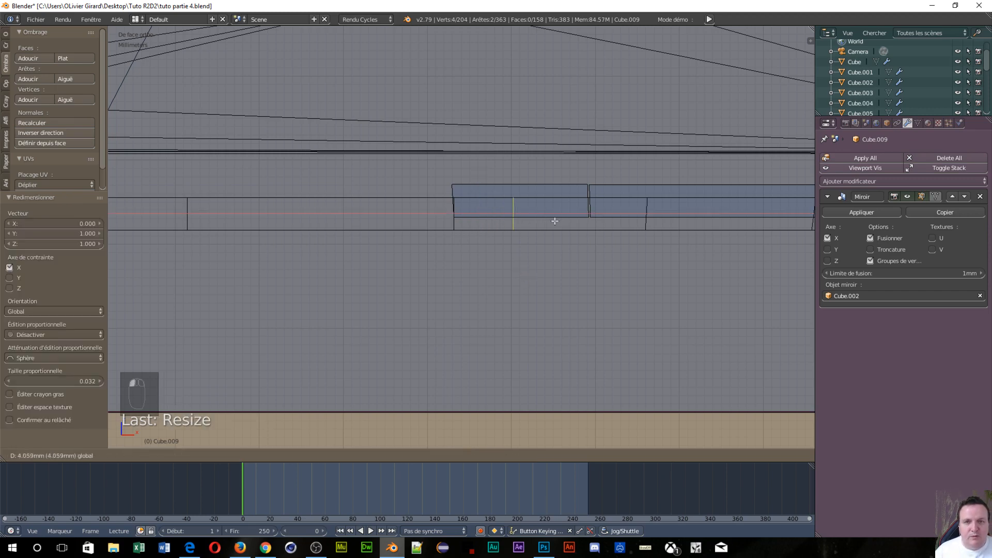
pyautogui.click(626, 231)
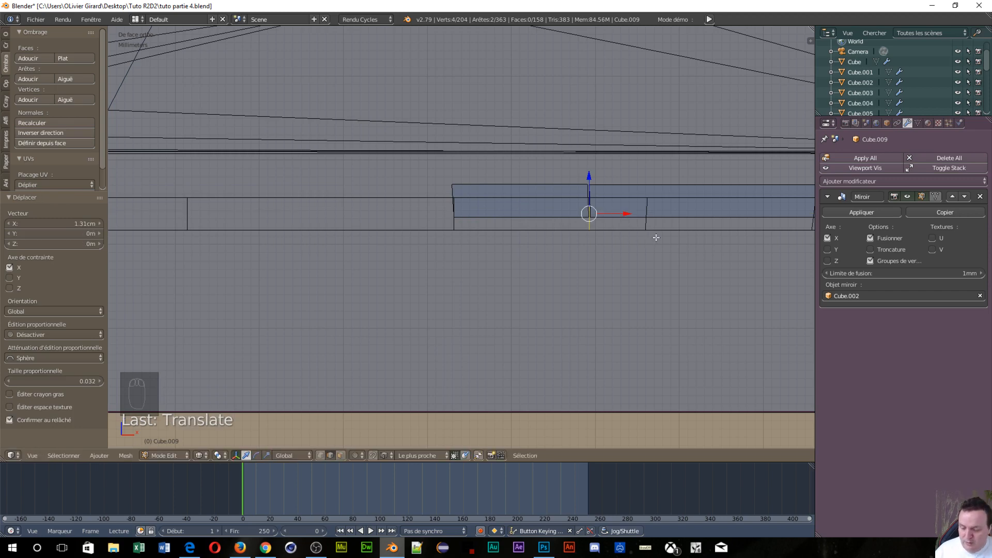
# - Select the first slanted division edges crossing the long slot copy and scale them to 0 along X
pyautogui.press('a')
pyautogui.press('b')
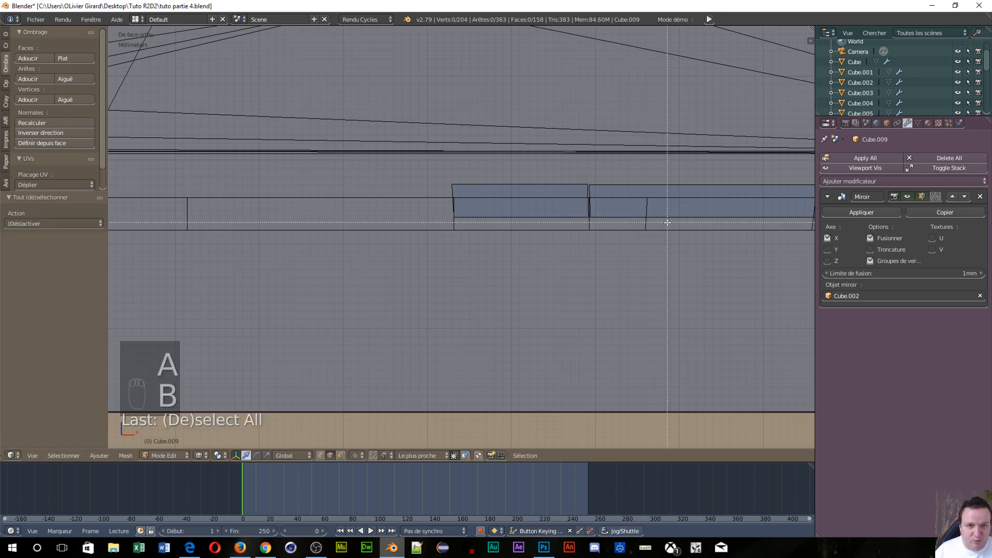
pyautogui.moveTo(666, 221); pyautogui.dragTo(612, 229)
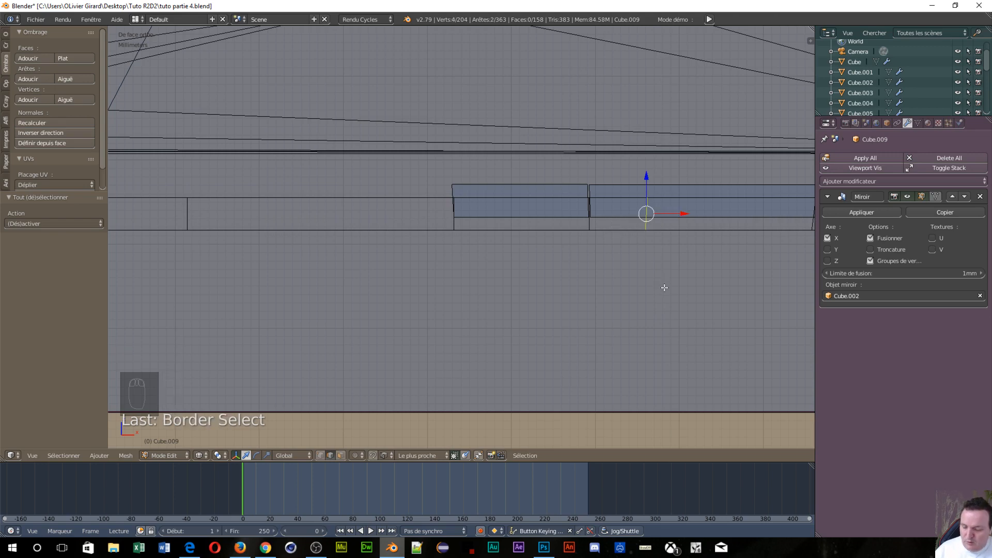
pyautogui.press('s')
pyautogui.press('x')
pyautogui.press('0')
pyautogui.press('Return')
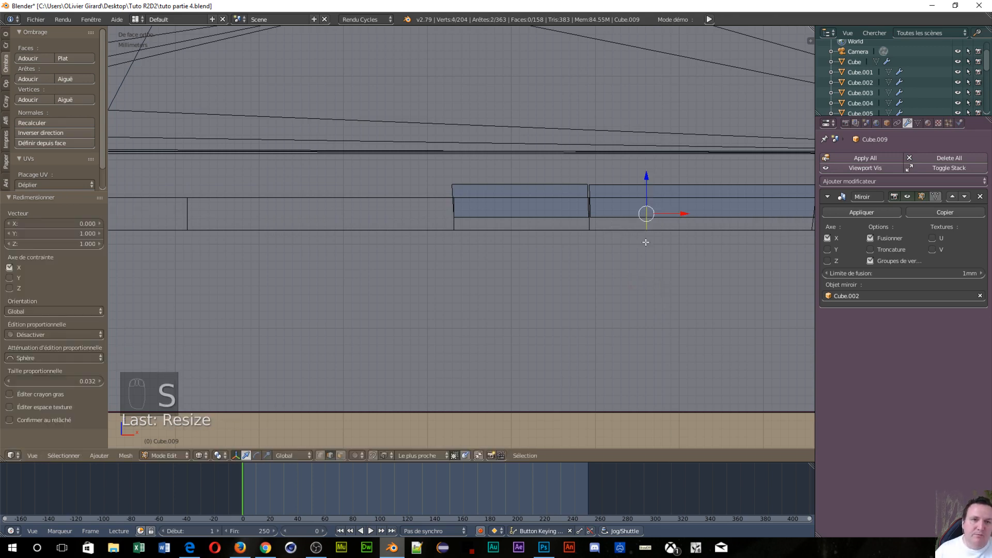
# - Move the straightened division edges about 1.63 cm along X within the long slot copy and nudge them slightly further
pyautogui.moveTo(686, 215); pyautogui.dragTo(118, 243)
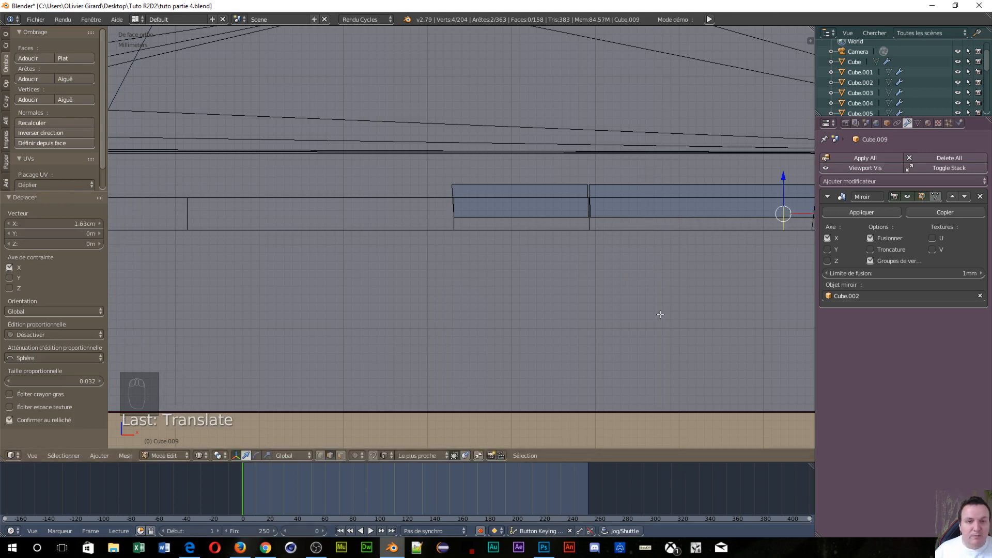
pyautogui.keyDown('shift'); pyautogui.moveTo(657, 312); pyautogui.dragTo(293, 293, button='middle'); pyautogui.keyUp('shift')
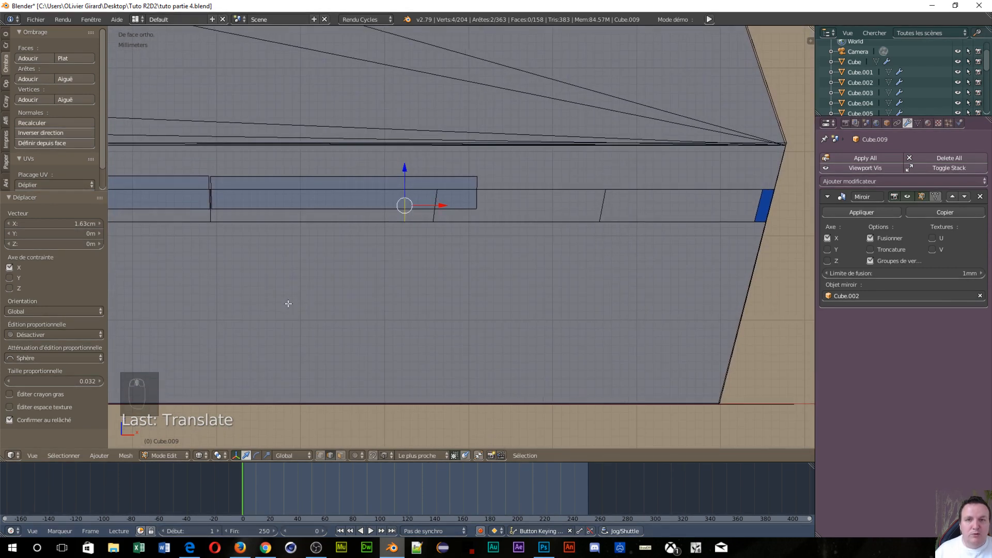
pyautogui.scroll(-5, 305, 333)
pyautogui.scroll(-2, 312, 341)
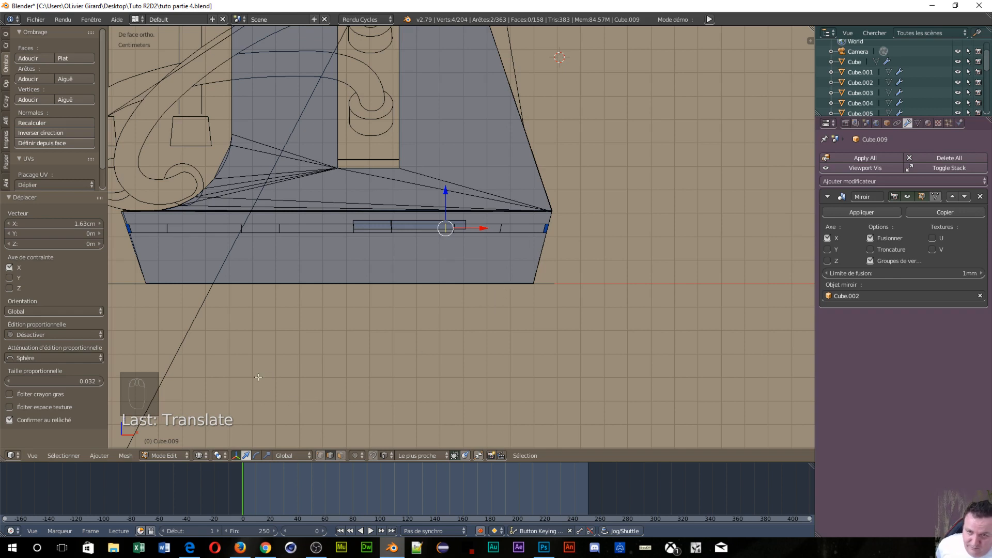
pyautogui.scroll(3, 317, 261)
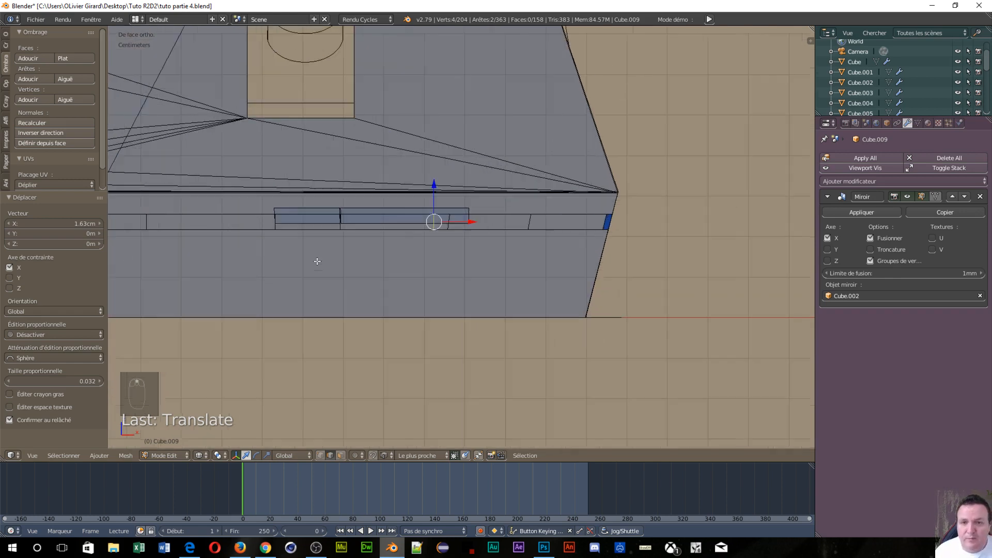
pyautogui.scroll(2, 315, 262)
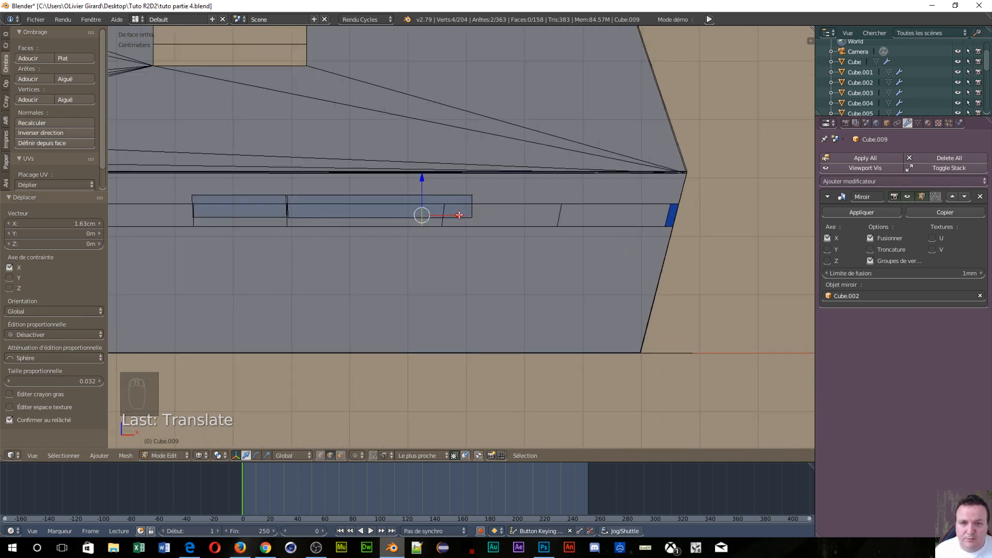
pyautogui.moveTo(459, 215); pyautogui.dragTo(457, 212)
# - Move the slanted division edges still crossing the long slot copy about 1.59 cm along X, clear of the copy
pyautogui.press('a')
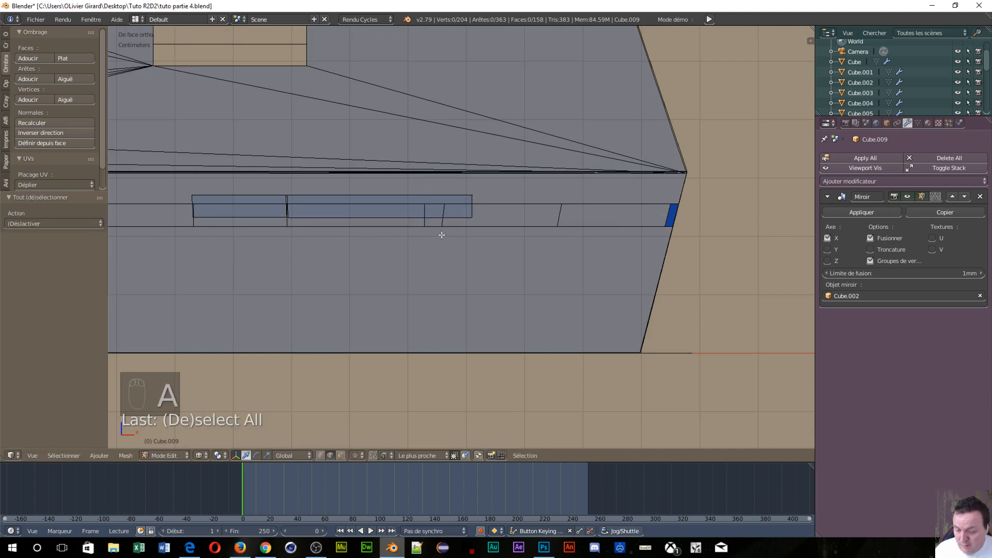
pyautogui.press('b')
pyautogui.moveTo(456, 220); pyautogui.dragTo(496, 238)
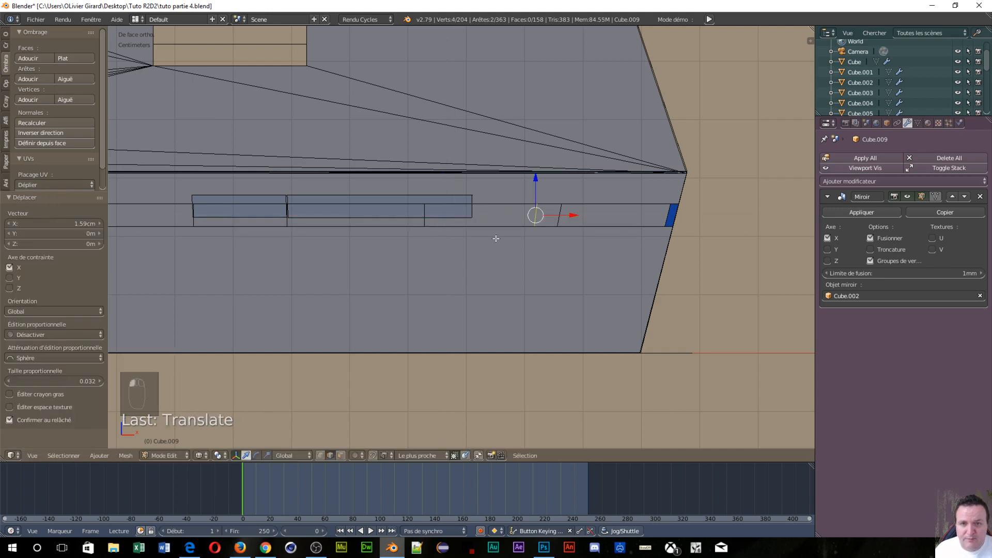
# - Move the straight division edges under the long slot copy about 8.15 mm along X to its far end
pyautogui.press('a')
pyautogui.press('b')
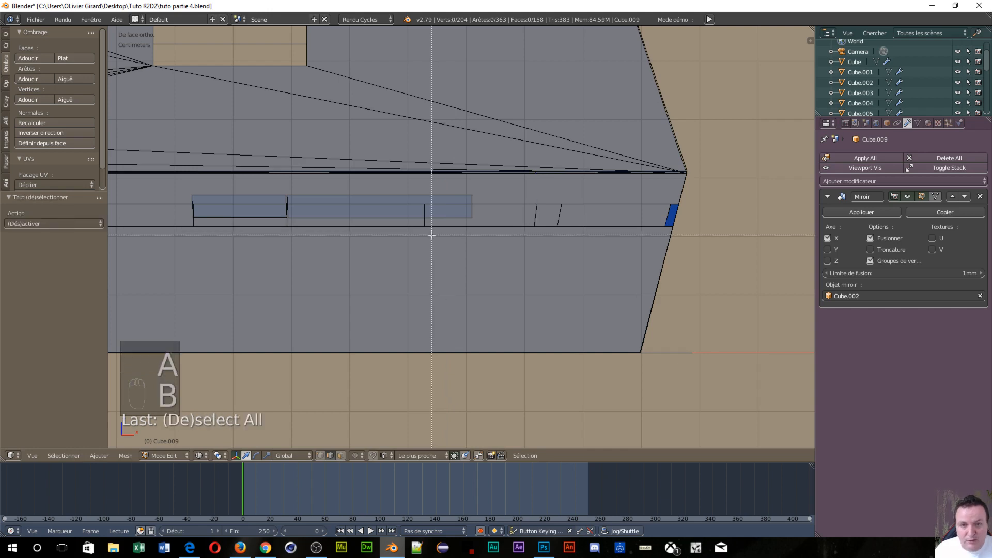
pyautogui.moveTo(433, 220); pyautogui.dragTo(402, 225)
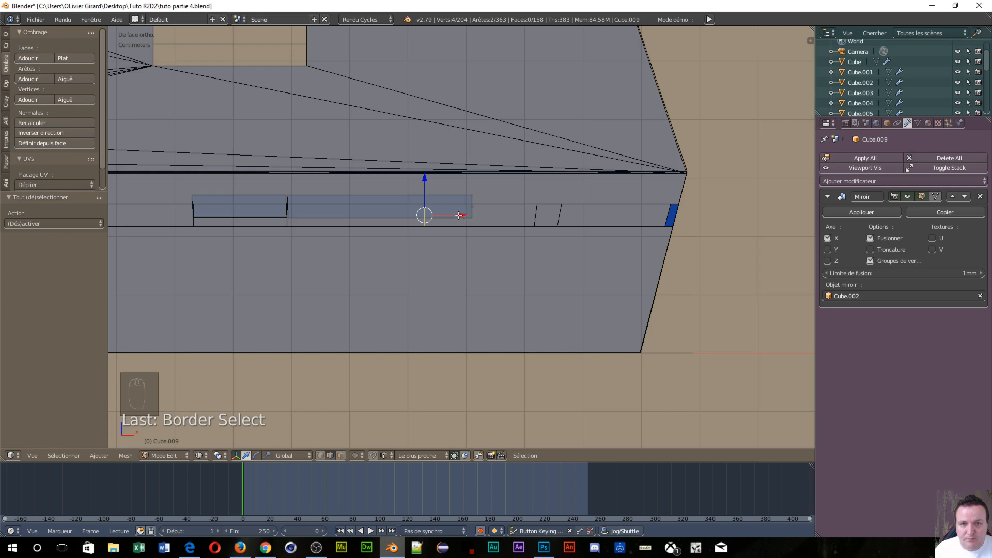
pyautogui.moveTo(459, 215); pyautogui.dragTo(506, 220)
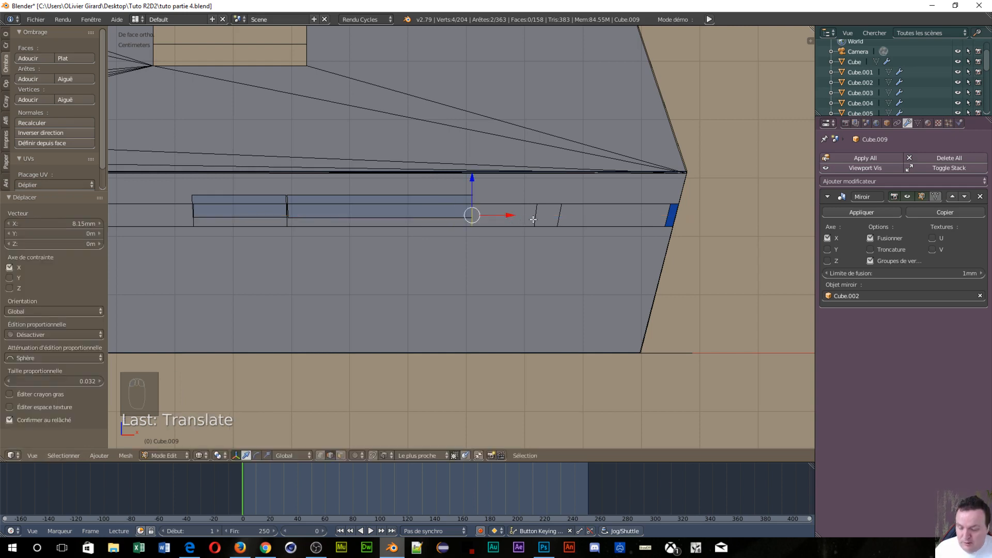
# - Select the nearest slanted division edges beyond the long slot copy and scale them to 0 along X
pyautogui.press('a')
pyautogui.press('b')
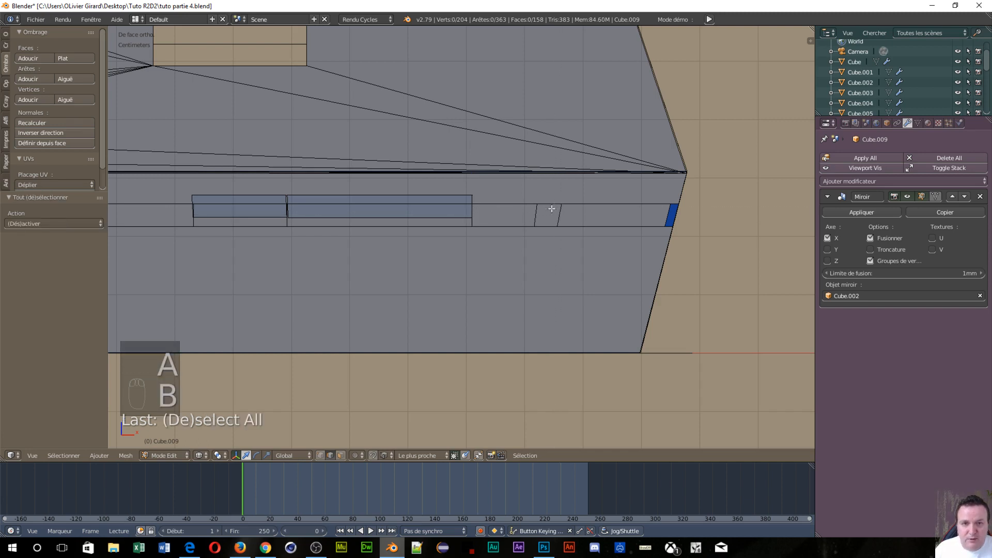
pyautogui.moveTo(549, 213); pyautogui.dragTo(520, 219)
pyautogui.press('s')
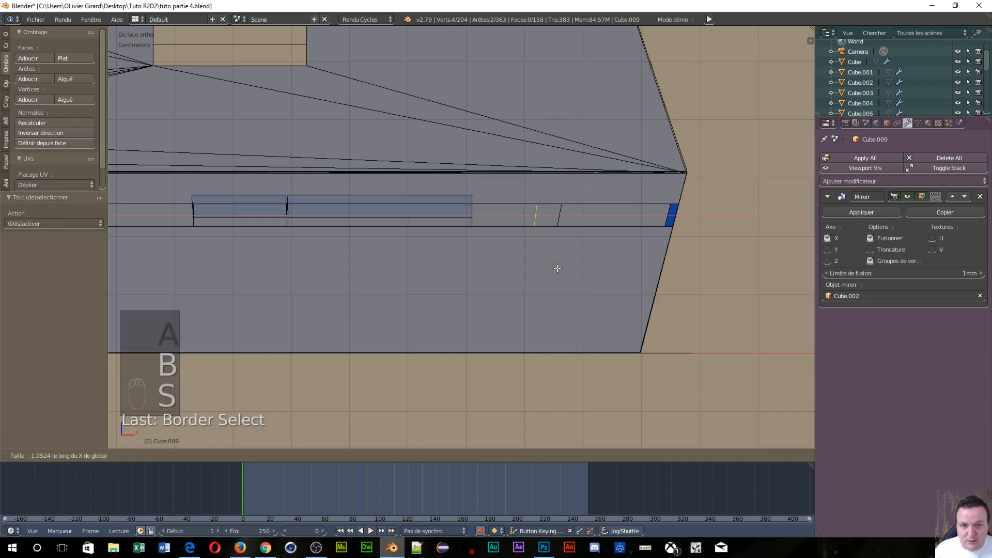
pyautogui.press('x')
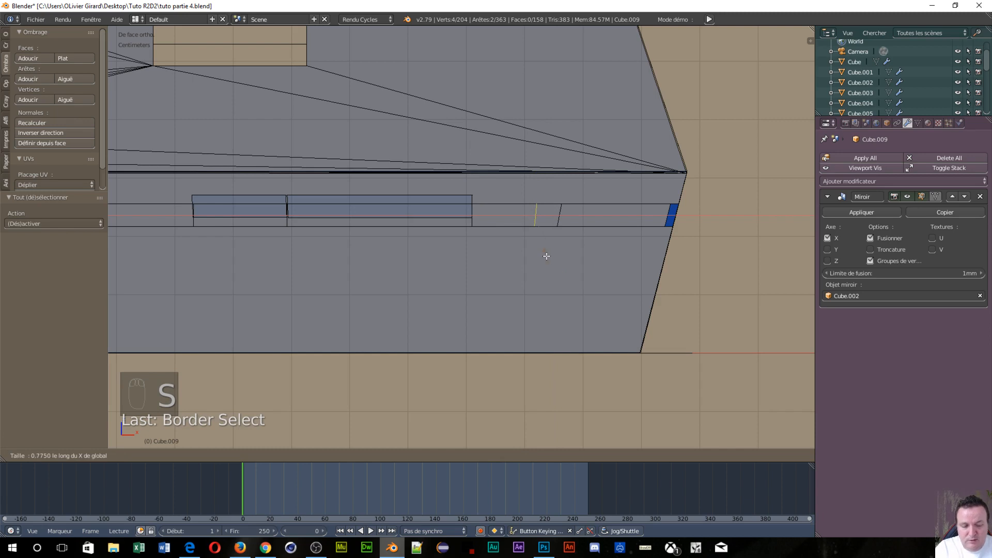
pyautogui.write('0')
pyautogui.press('Return')
# - Scale the last slanted division edges near the foot's end to 0 along X, and open the mesh selection mode choices
pyautogui.press('a')
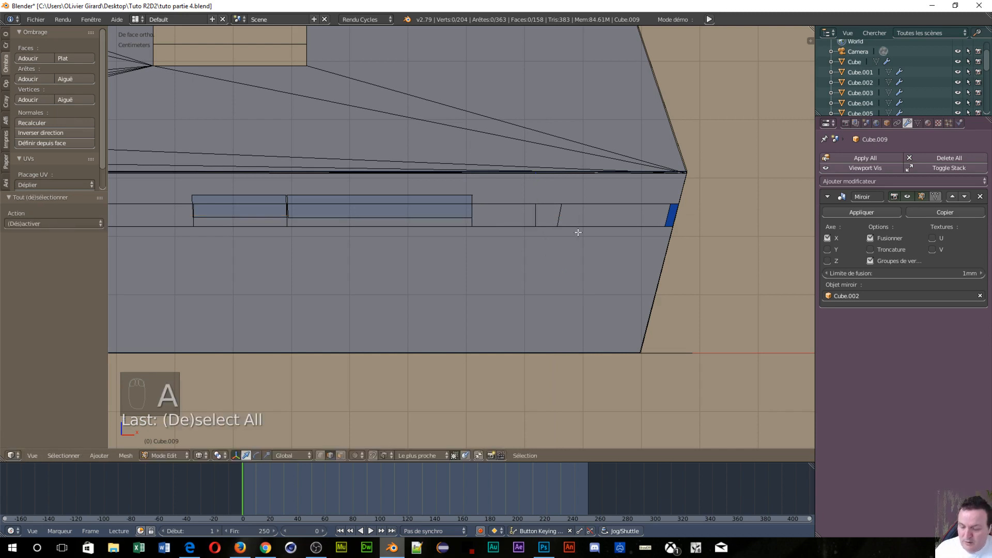
pyautogui.press('b')
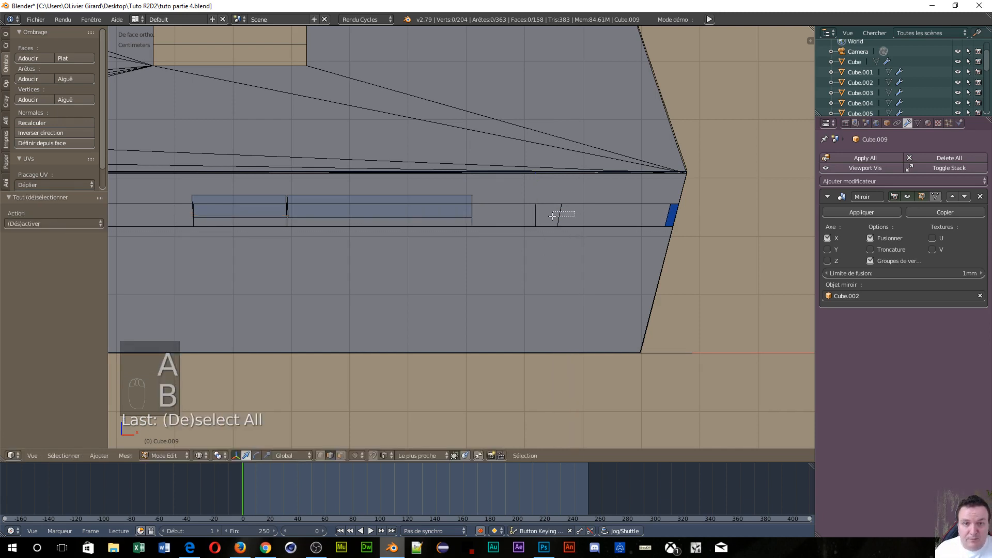
pyautogui.moveTo(553, 213); pyautogui.dragTo(558, 254)
pyautogui.press('s')
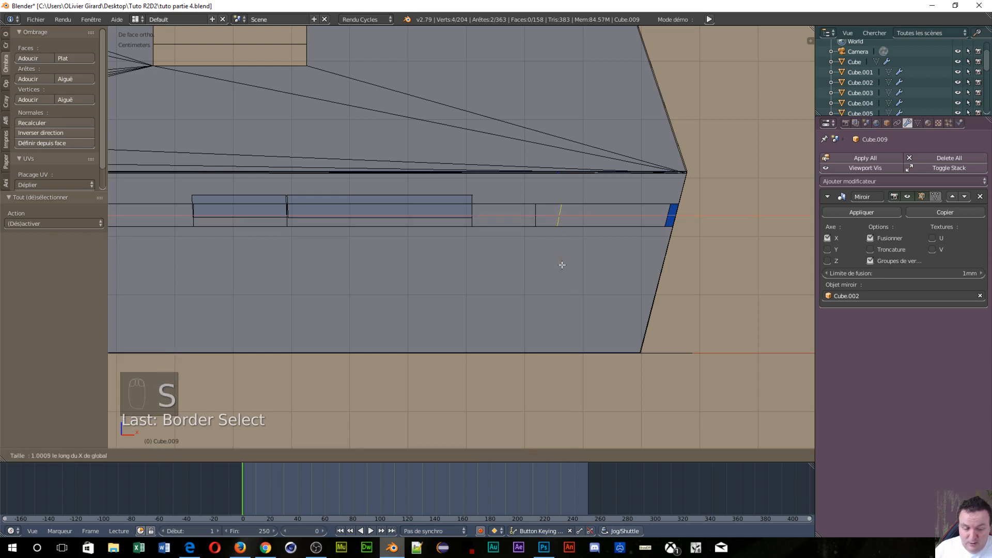
pyautogui.press('x')
pyautogui.press('0')
pyautogui.press('Return')
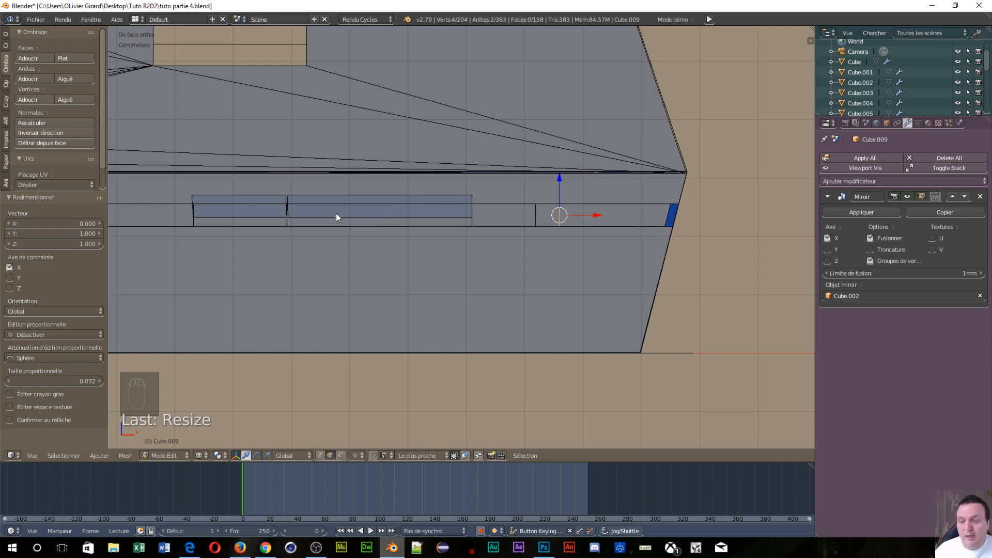
pyautogui.hotkey('ctrl', 'Tab')
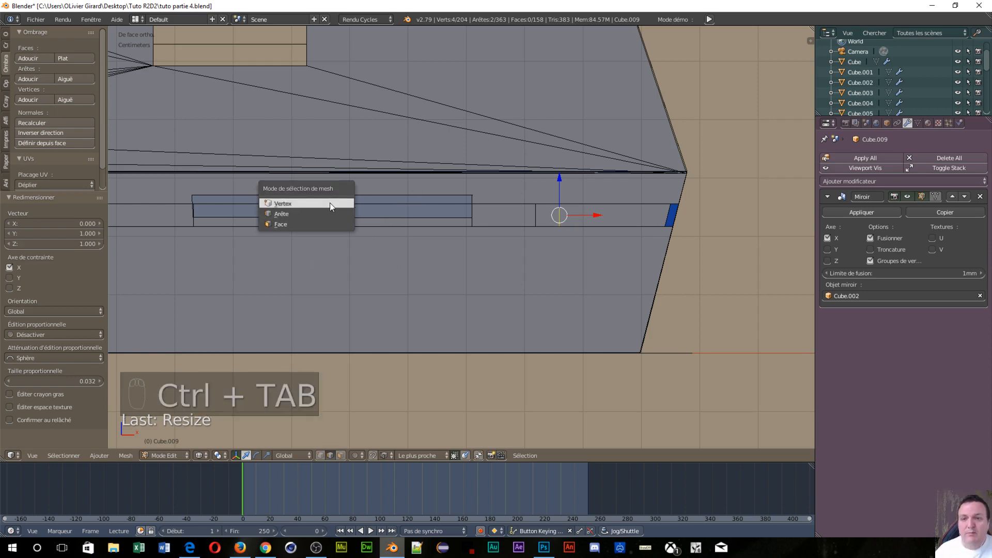
# - Switch to face selection and move the long slot face copy about 3.27 cm along X toward the foot's end
pyautogui.click(293, 223)
pyautogui.rightClick(370, 206)
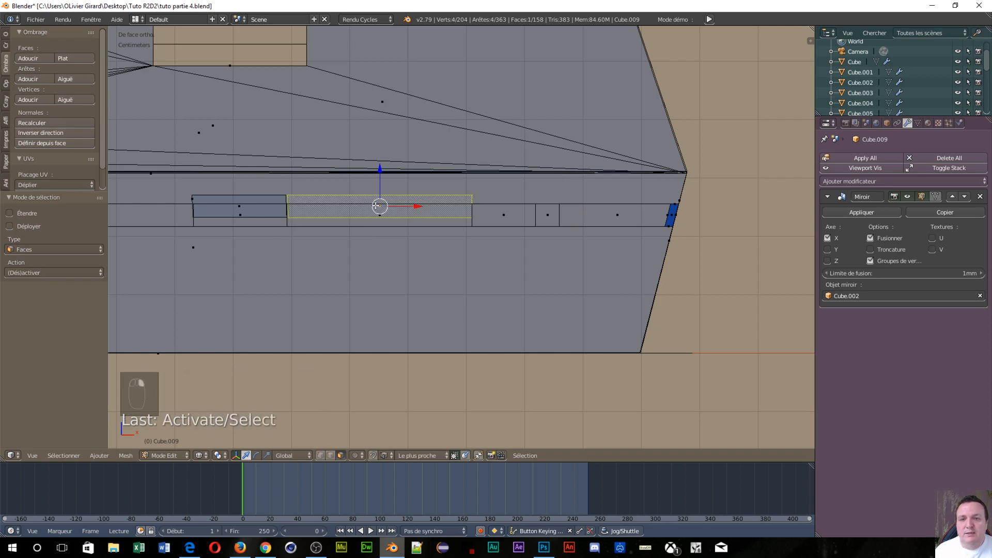
pyautogui.press('g')
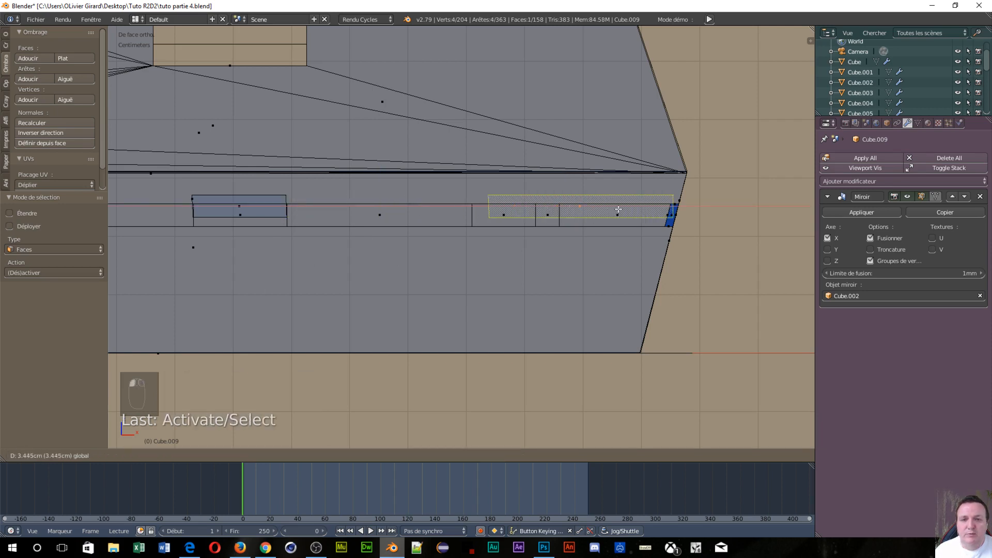
pyautogui.click(609, 215)
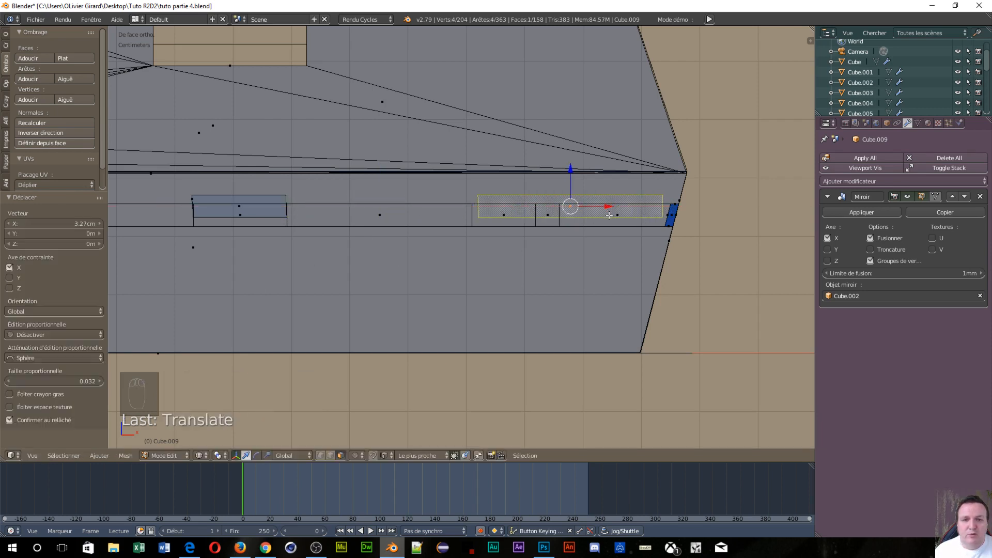
# - Delete the short raised spacer face copy left behind over the band
pyautogui.hotkey('ctrl', 'Tab')
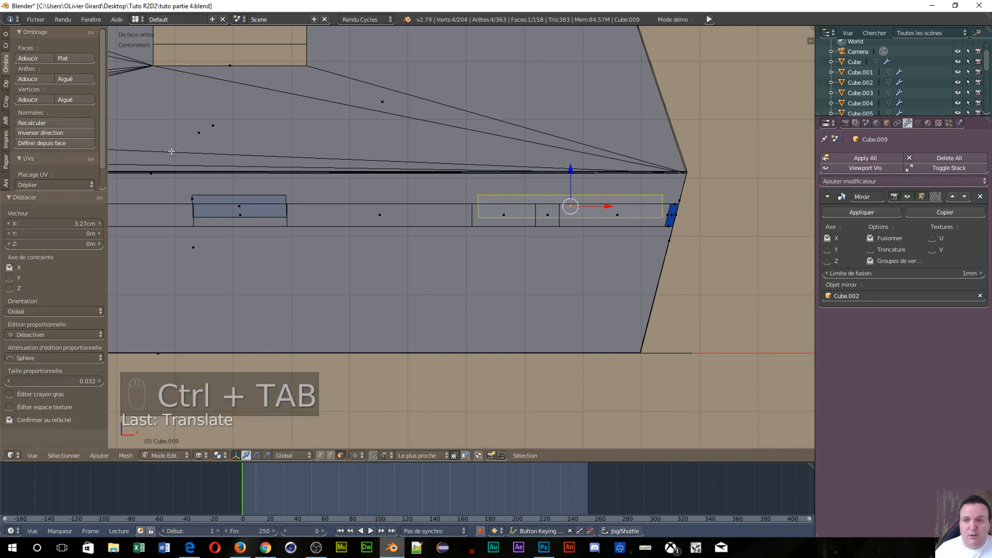
pyautogui.rightClick(244, 205)
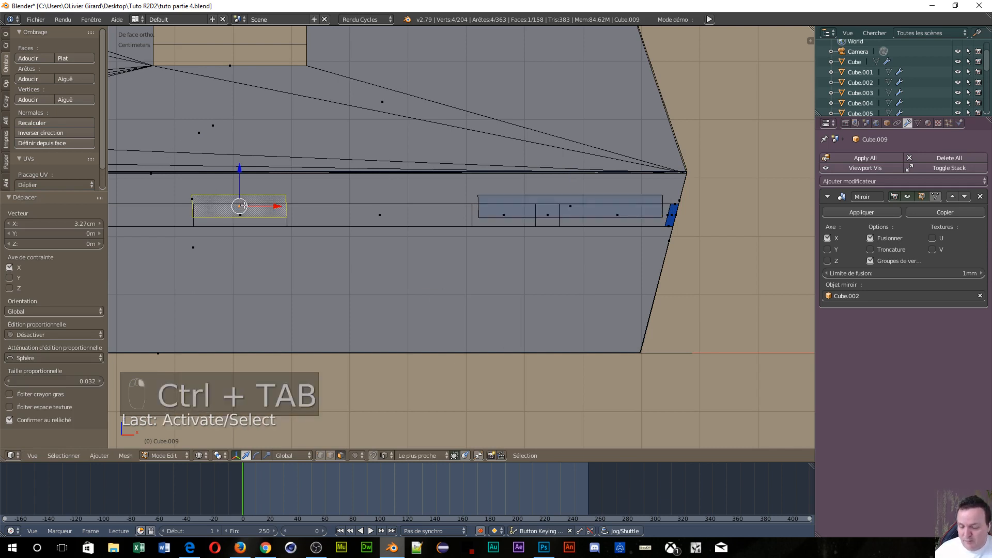
pyautogui.press('x')
pyautogui.click(242, 209)
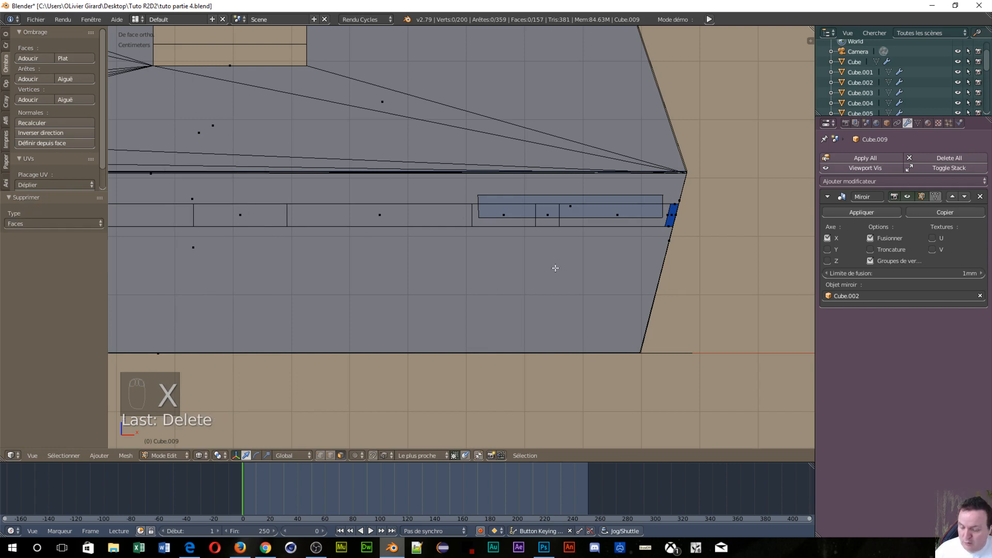
# - Switch to edge selection and move the division edges just inside the long slot copy about -9.83 mm along X to its near end
pyautogui.hotkey('ctrl', 'Tab')
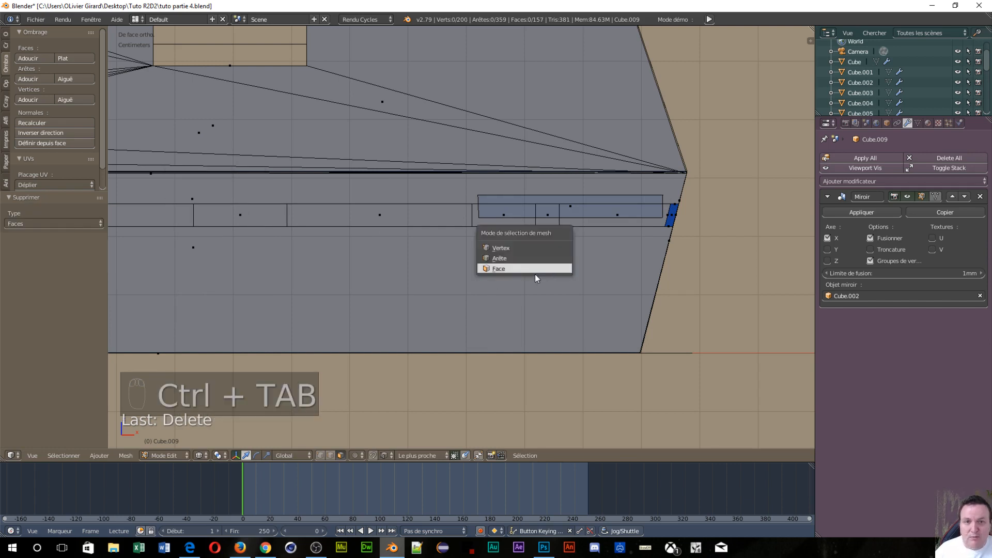
pyautogui.click(513, 257)
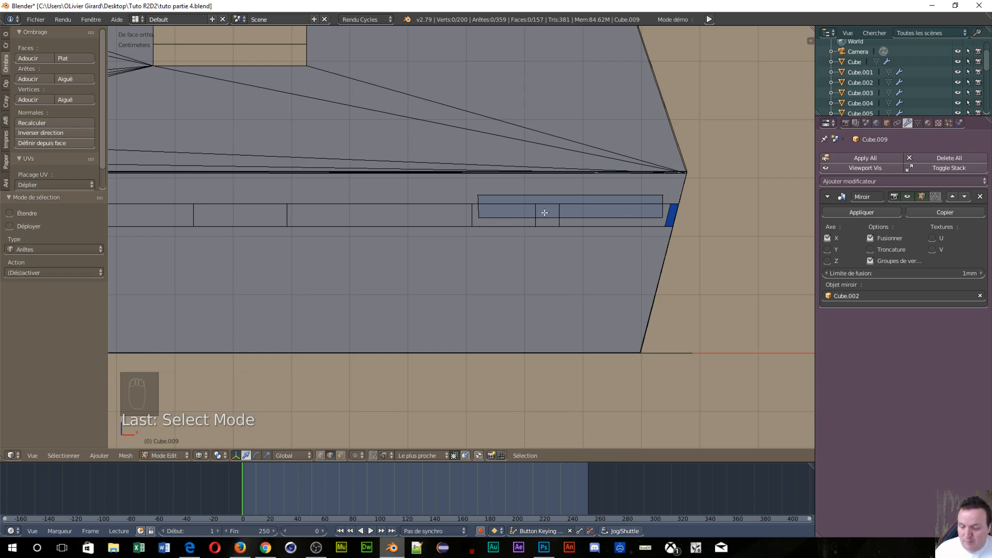
pyautogui.press('a')
pyautogui.press('a')
pyautogui.press('a')
pyautogui.press('b')
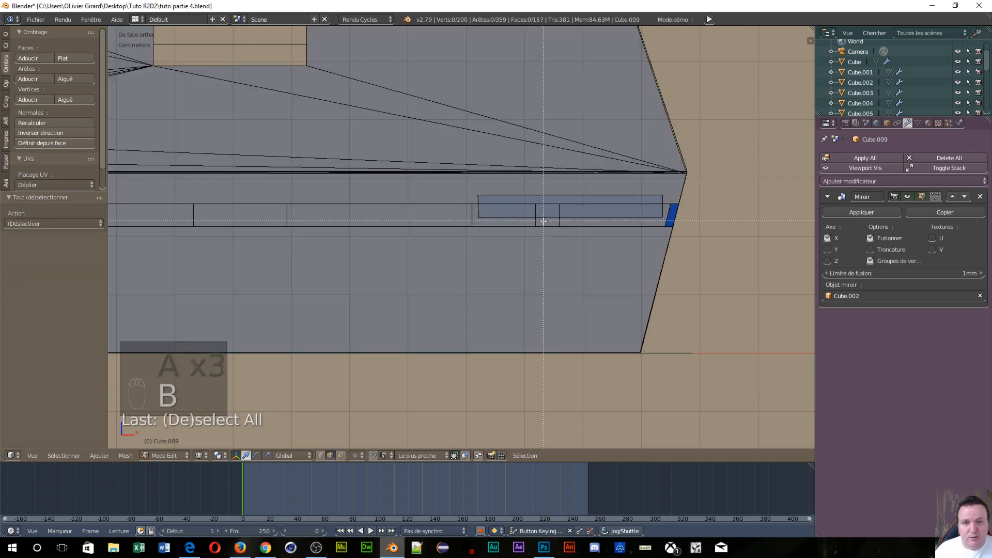
pyautogui.moveTo(543, 221); pyautogui.dragTo(516, 219)
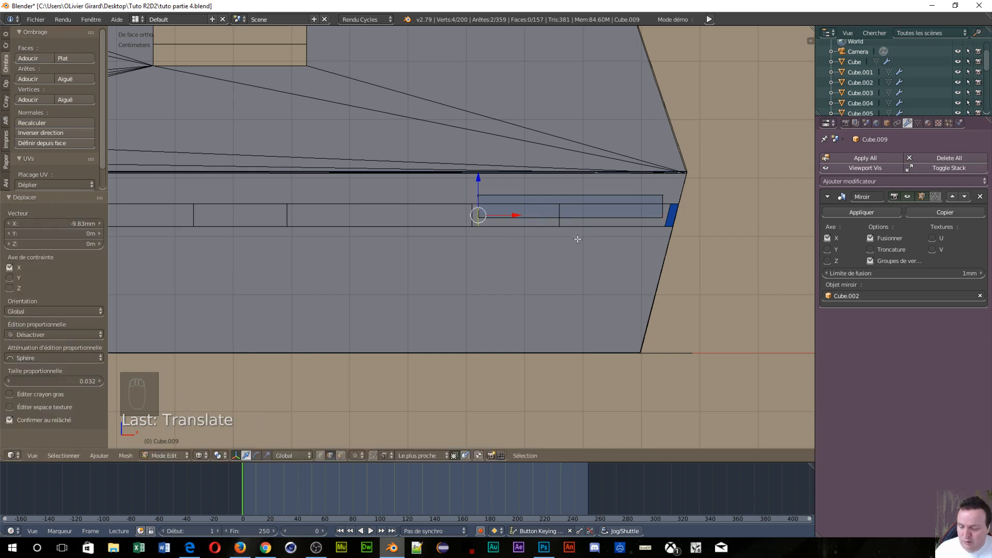
# - Move the remaining division edges under the long slot copy about 1.75 cm along X to its far end
pyautogui.press('a')
pyautogui.press('b')
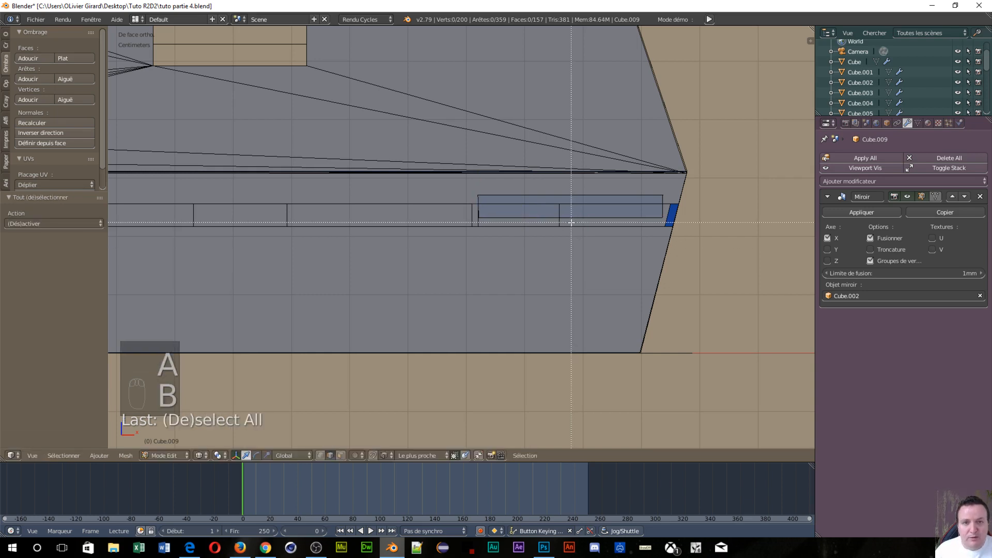
pyautogui.press('Escape')
pyautogui.moveTo(561, 220); pyautogui.dragTo(696, 225)
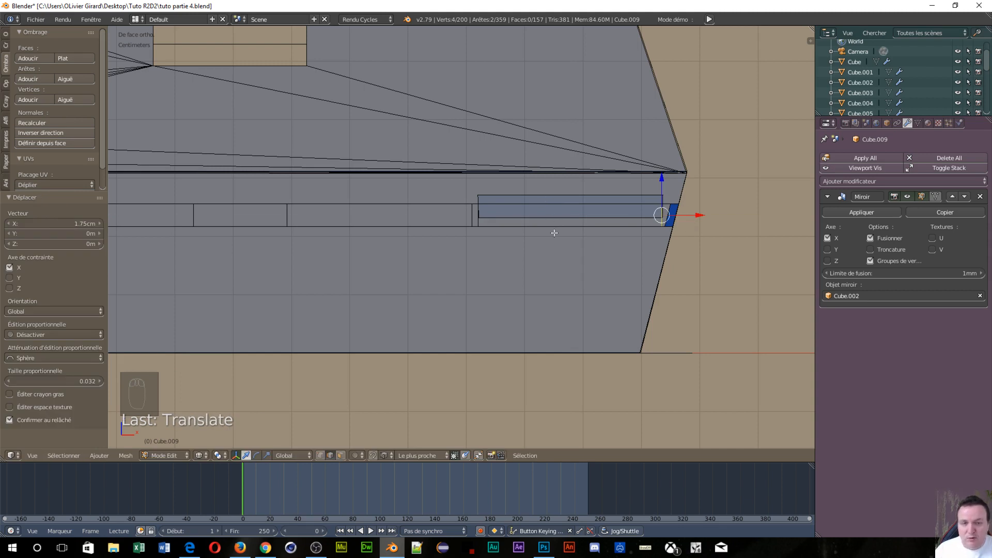
# - Switch to face selection and delete the raised long slot face copy
pyautogui.hotkey('ctrl', 'Tab')
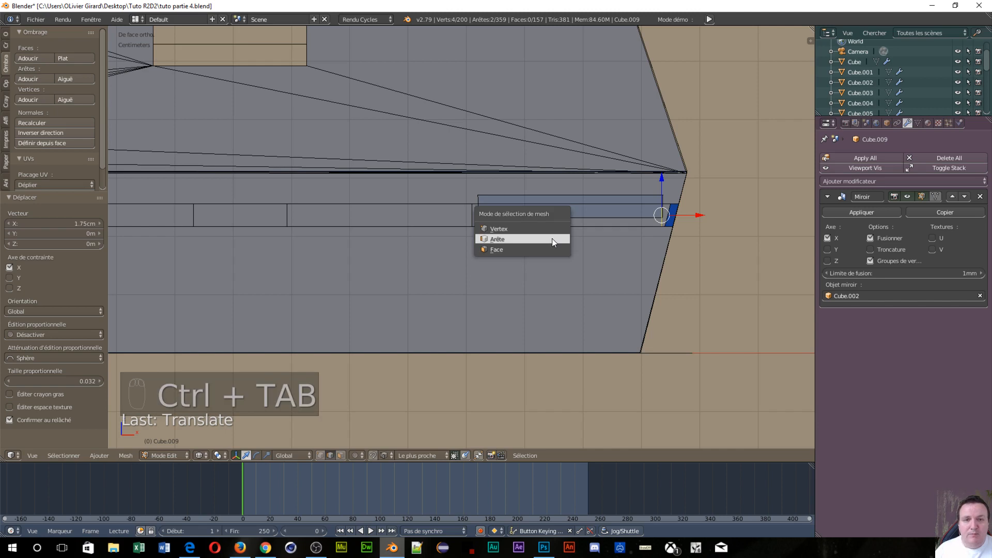
pyautogui.click(550, 249)
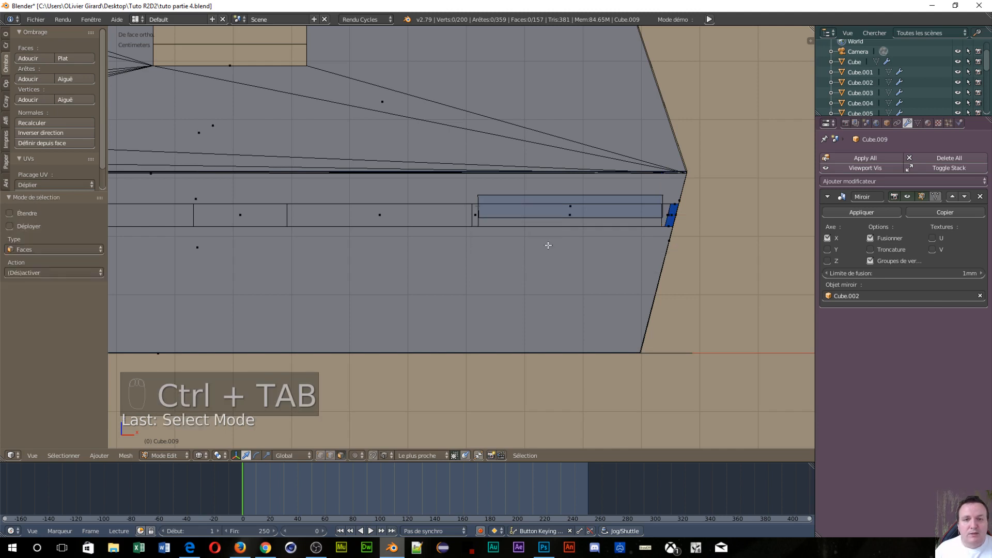
pyautogui.rightClick(574, 206)
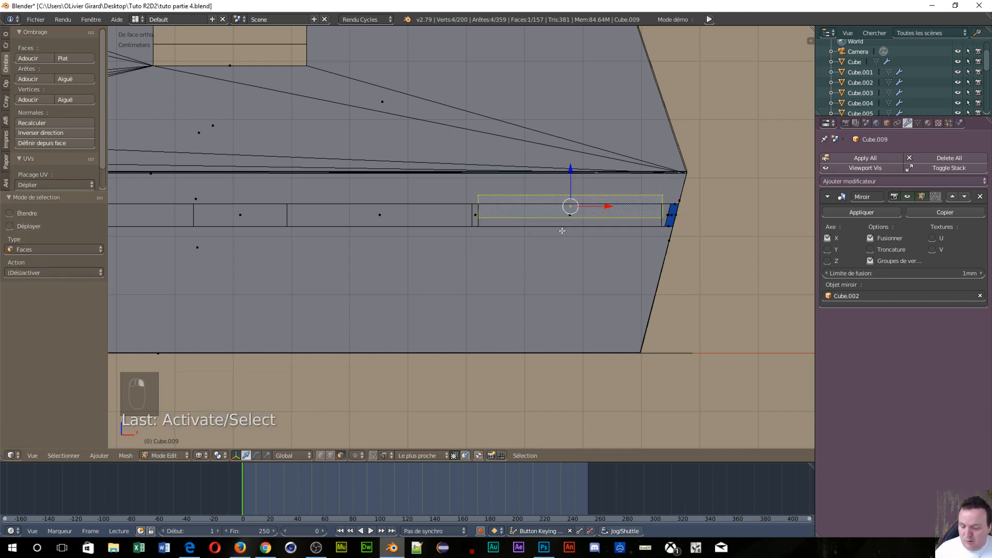
pyautogui.press('x')
pyautogui.click(536, 228)
pyautogui.scroll(-2, 516, 253)
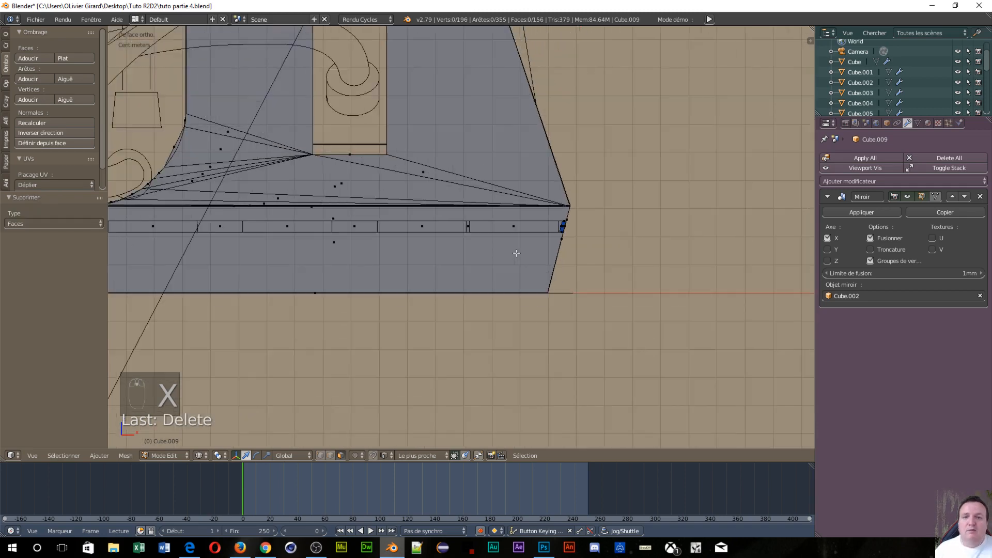
pyautogui.scroll(-2, 516, 253)
pyautogui.scroll(2, 432, 255)
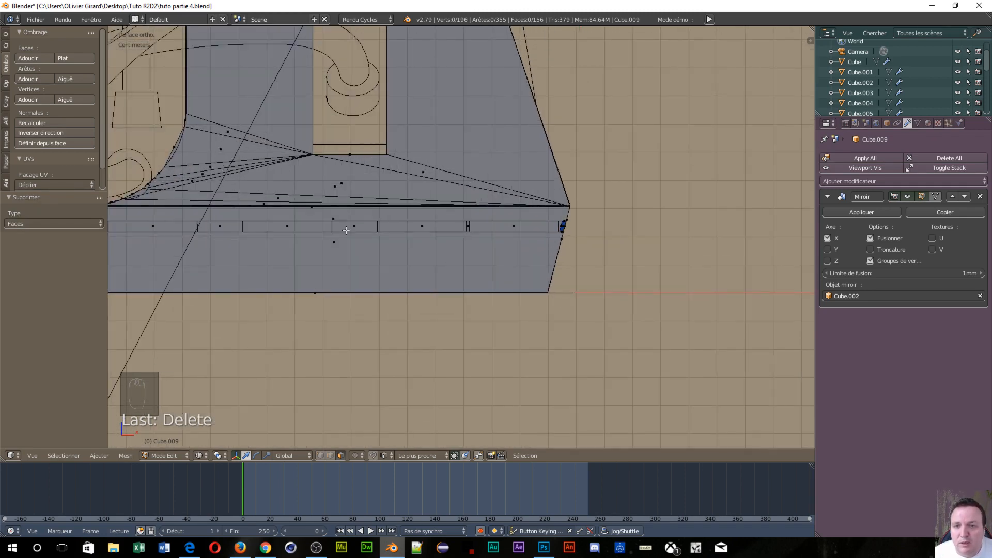
pyautogui.scroll(-1, 163, 246)
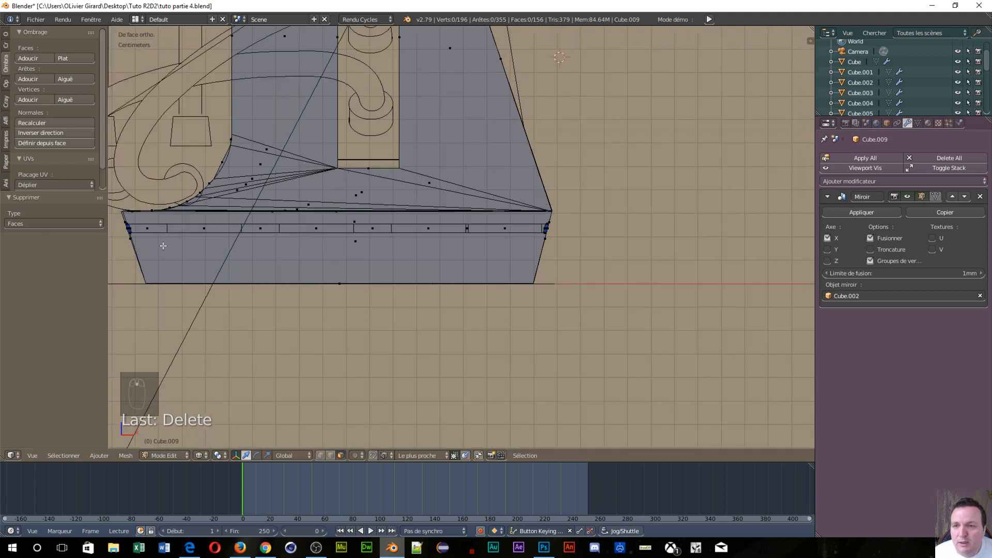
pyautogui.rightClick(205, 229)
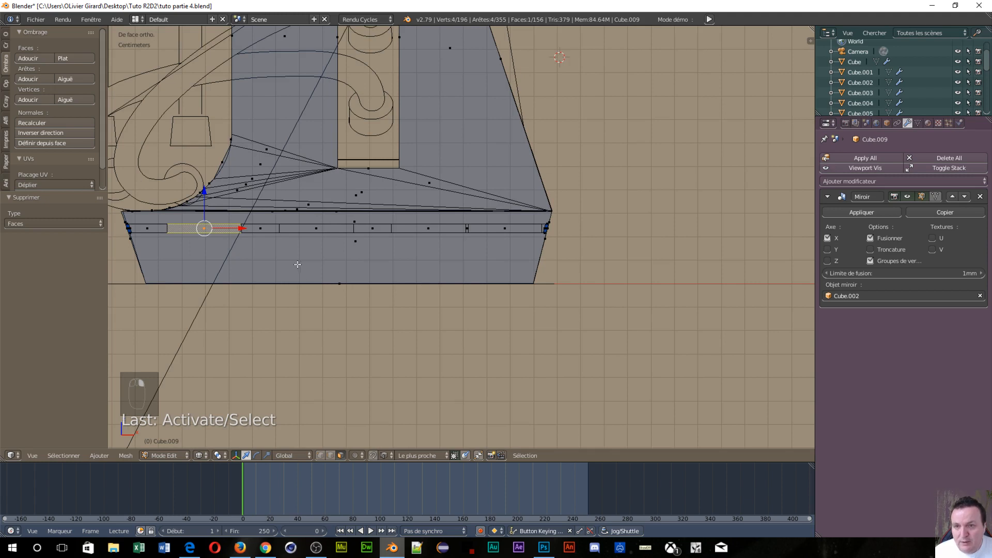
pyautogui.moveTo(241, 228); pyautogui.dragTo(243, 229)
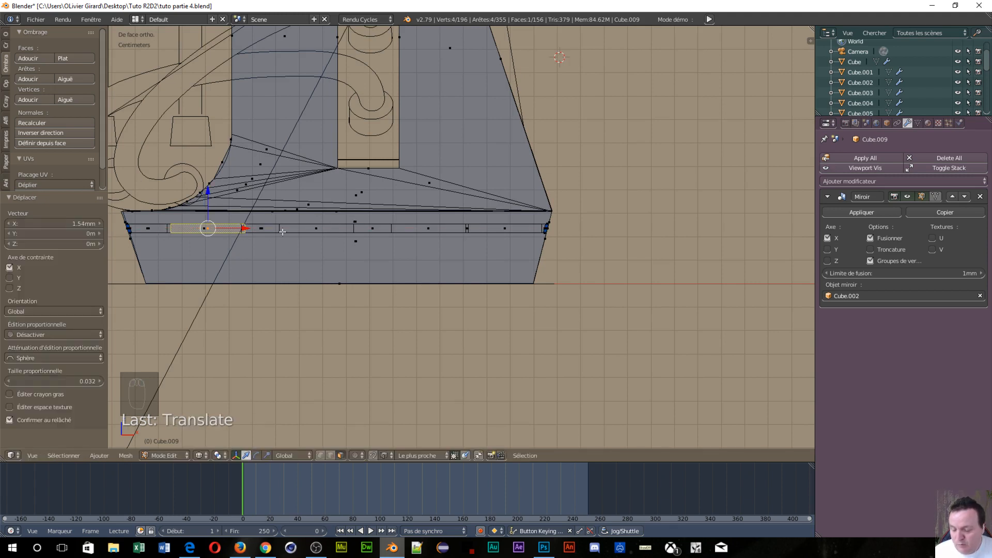
pyautogui.hotkey('ctrl', 'z')
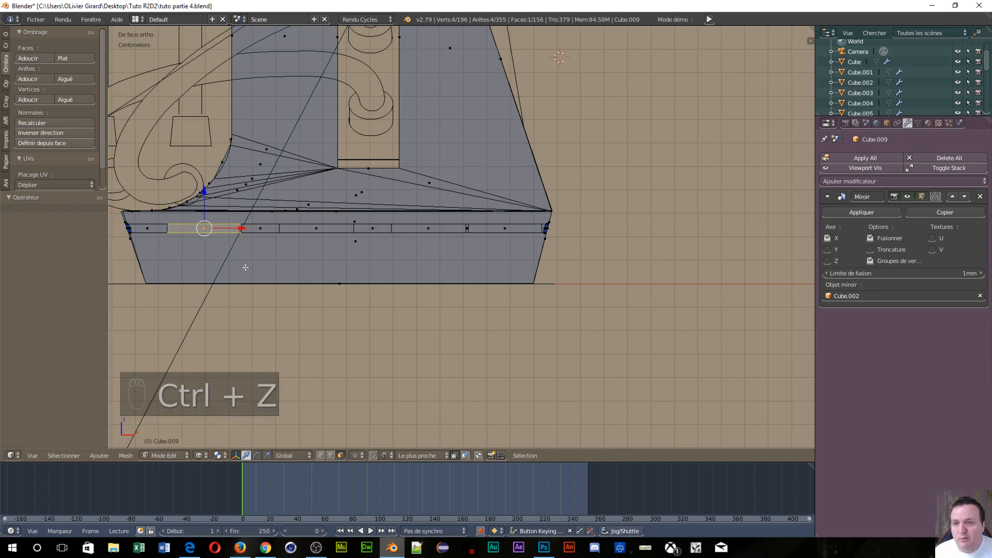
# - Select the first long slot's faces on both sides of the foot and move them about -7.93 mm along X
pyautogui.press('c')
pyautogui.click(193, 223)
pyautogui.rightClick(243, 237)
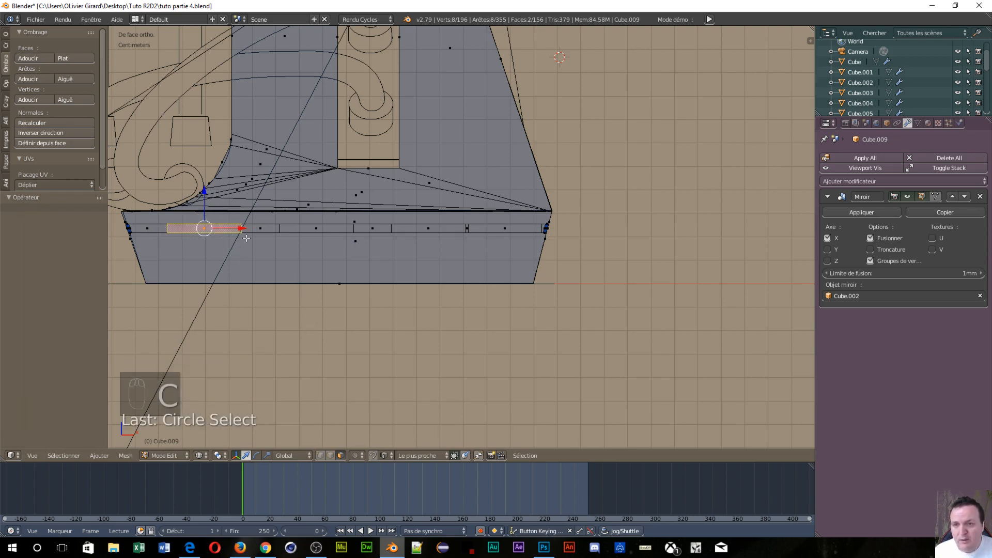
pyautogui.moveTo(241, 228); pyautogui.dragTo(222, 229)
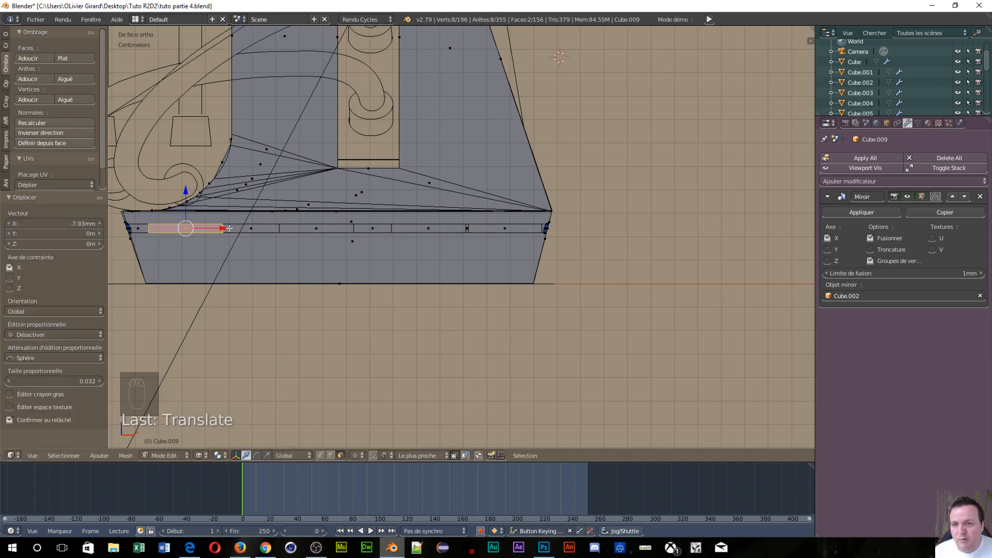
# - Select the second long slot's faces on both sides and move them about -1.32 cm along X
pyautogui.press('a')
pyautogui.press('c')
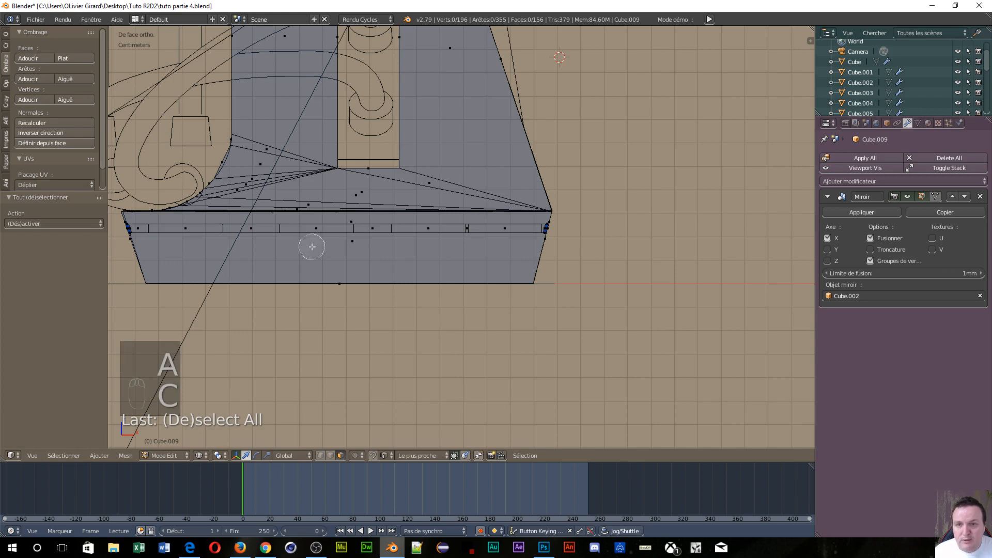
pyautogui.click(317, 227)
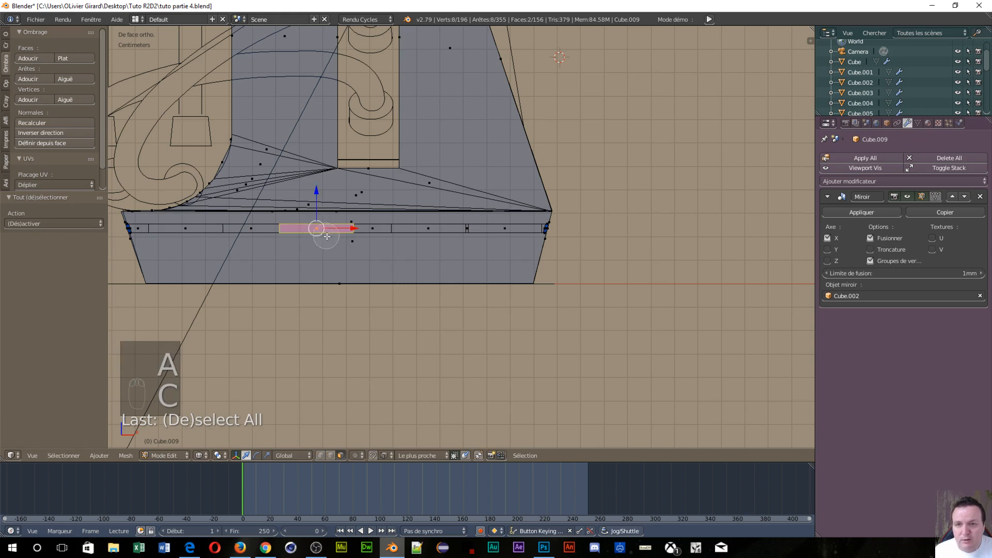
pyautogui.rightClick(327, 247)
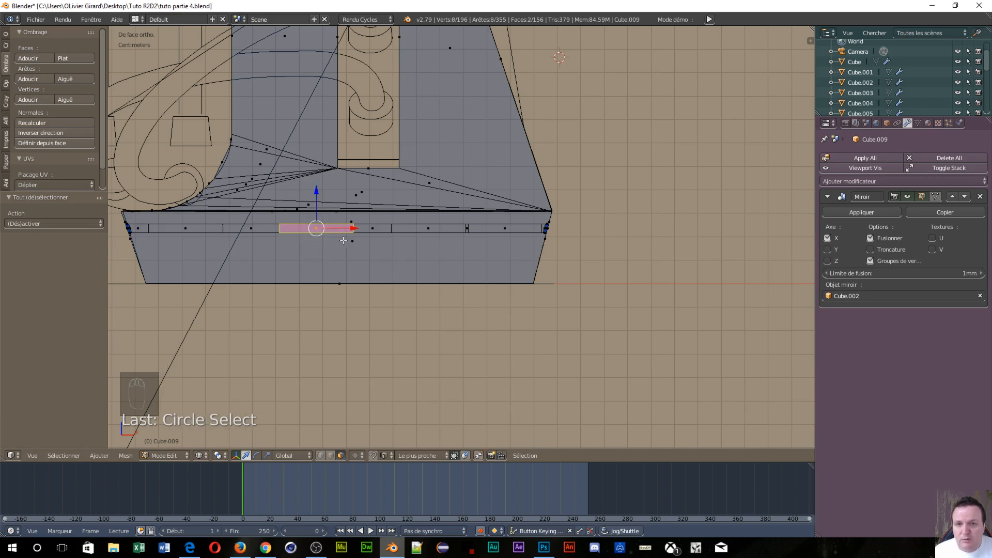
pyautogui.moveTo(354, 229); pyautogui.dragTo(323, 227)
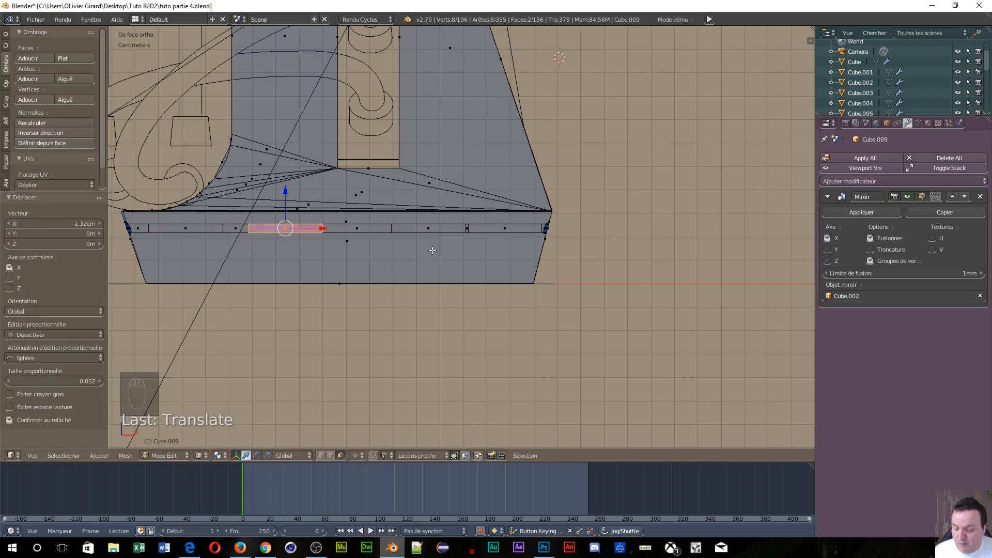
# - Select the third long slot's faces on both sides and move them about -1.85 cm along X
pyautogui.press('a')
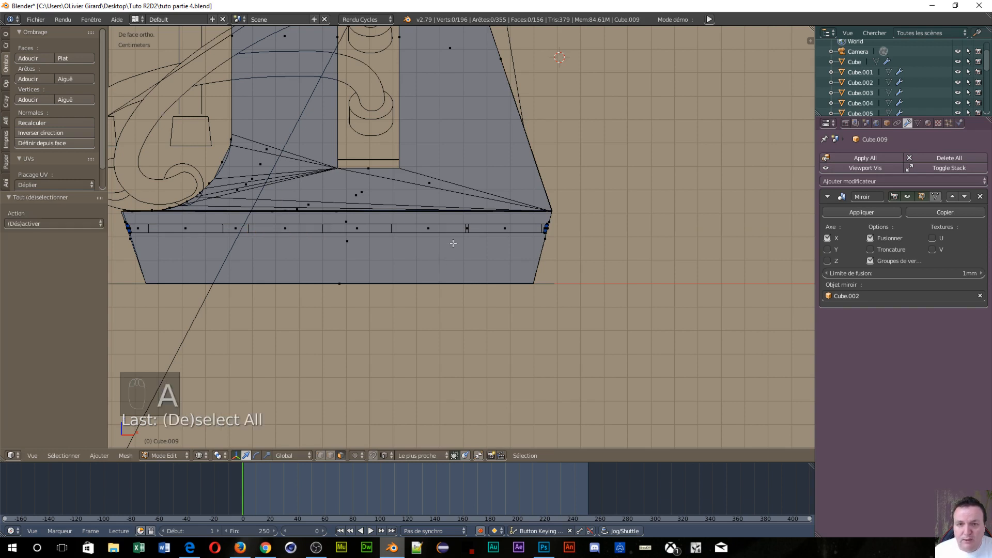
pyautogui.press('c')
pyautogui.click(433, 236)
pyautogui.rightClick(432, 256)
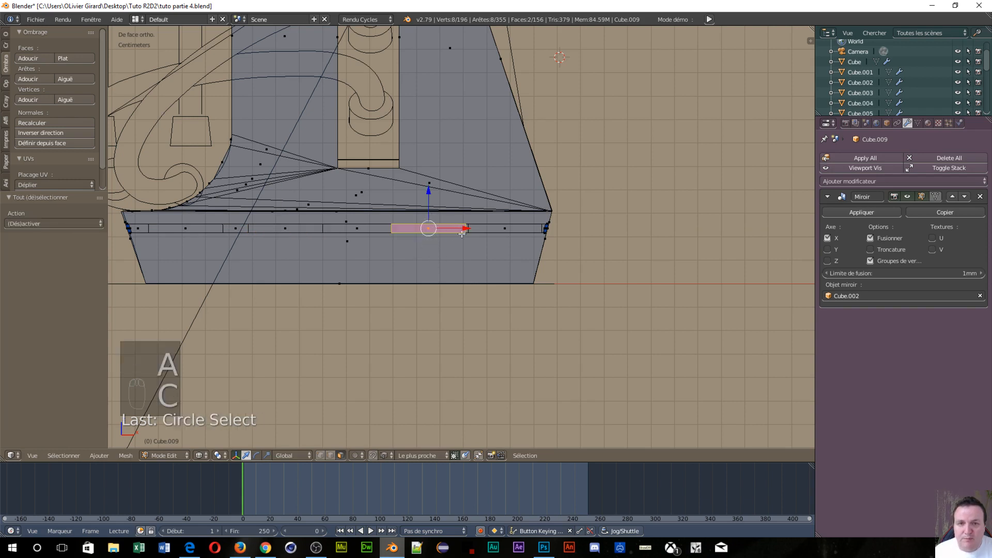
pyautogui.moveTo(461, 234); pyautogui.dragTo(420, 229)
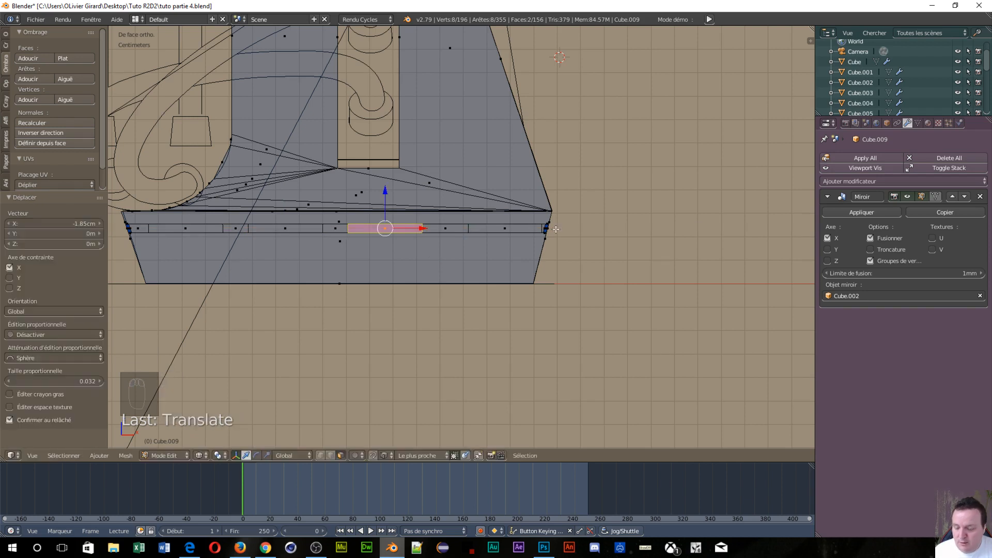
# - Select the fourth long slot's faces on both sides and move them about -8.37 mm along X
pyautogui.press('a')
pyautogui.press('c')
pyautogui.click(507, 231)
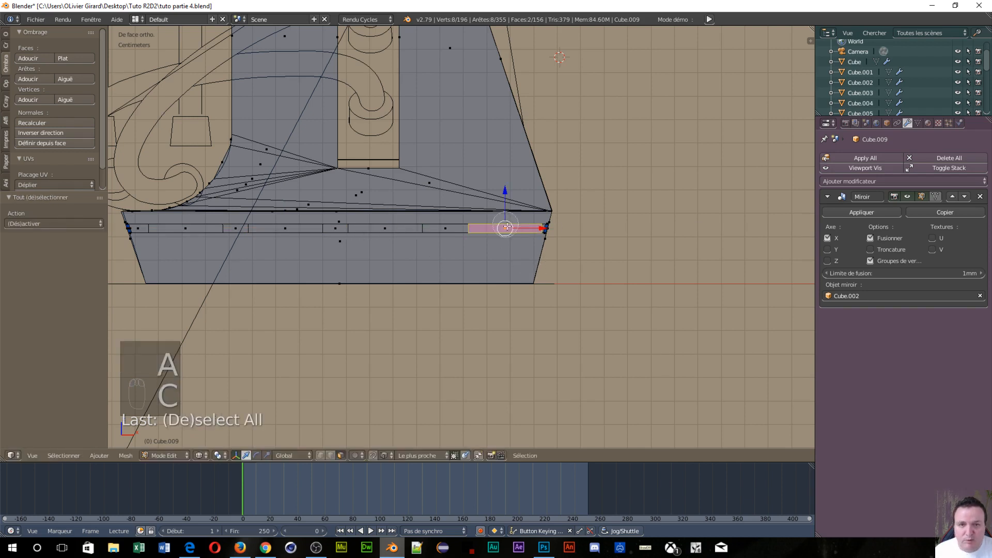
pyautogui.rightClick(514, 260)
pyautogui.moveTo(537, 228); pyautogui.dragTo(517, 235)
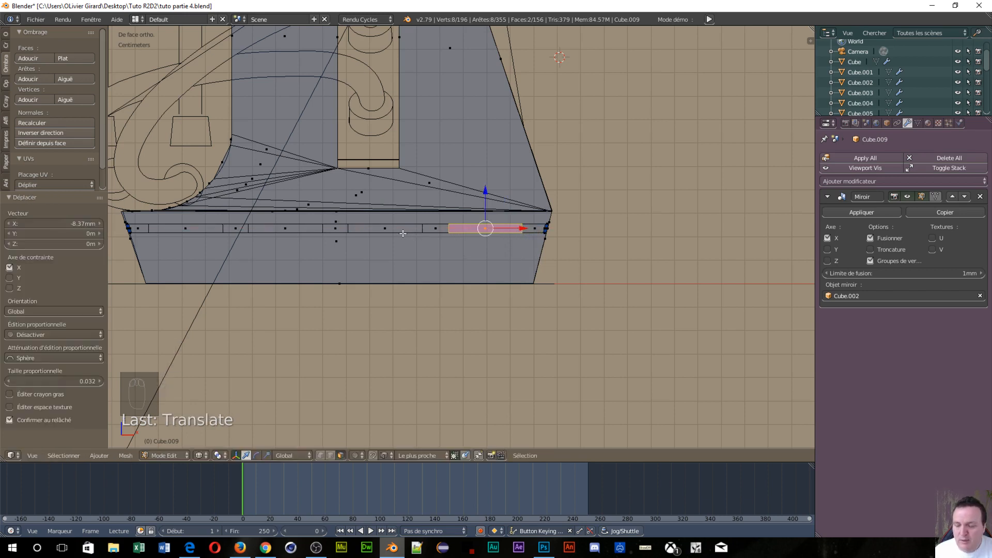
# - Add the other three long slots' faces to the selection so all four slots are selected on both sides
pyautogui.press('c')
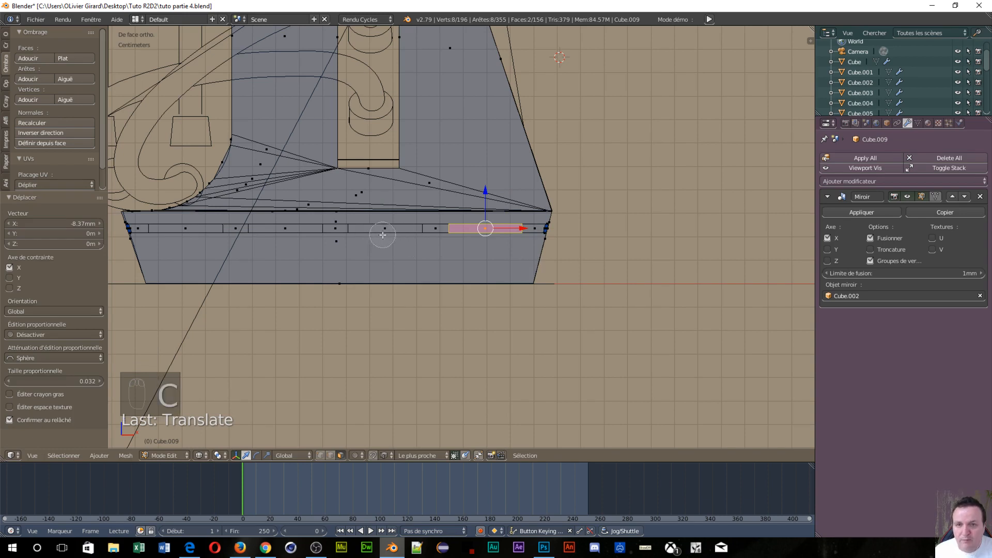
pyautogui.click(384, 230)
pyautogui.click(291, 231)
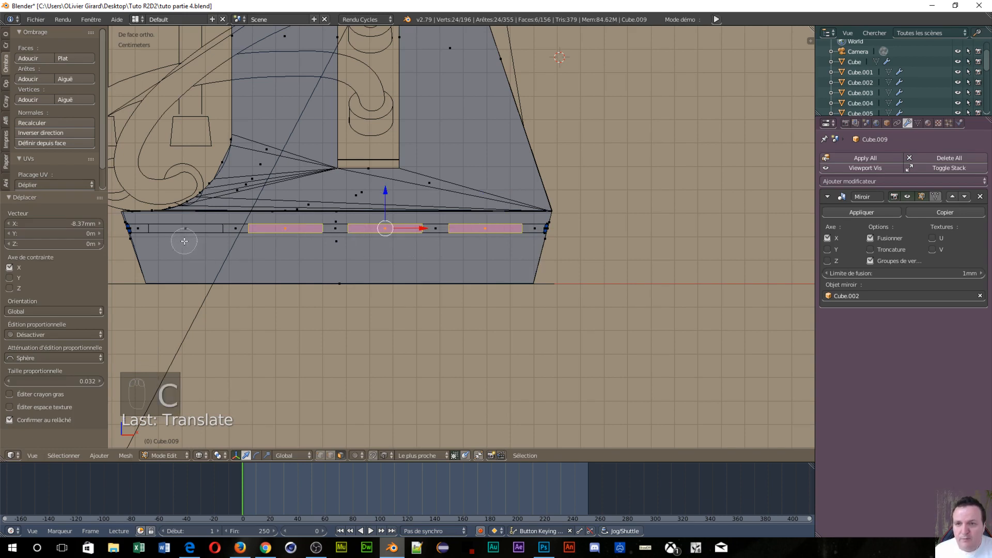
pyautogui.click(182, 234)
pyautogui.rightClick(194, 249)
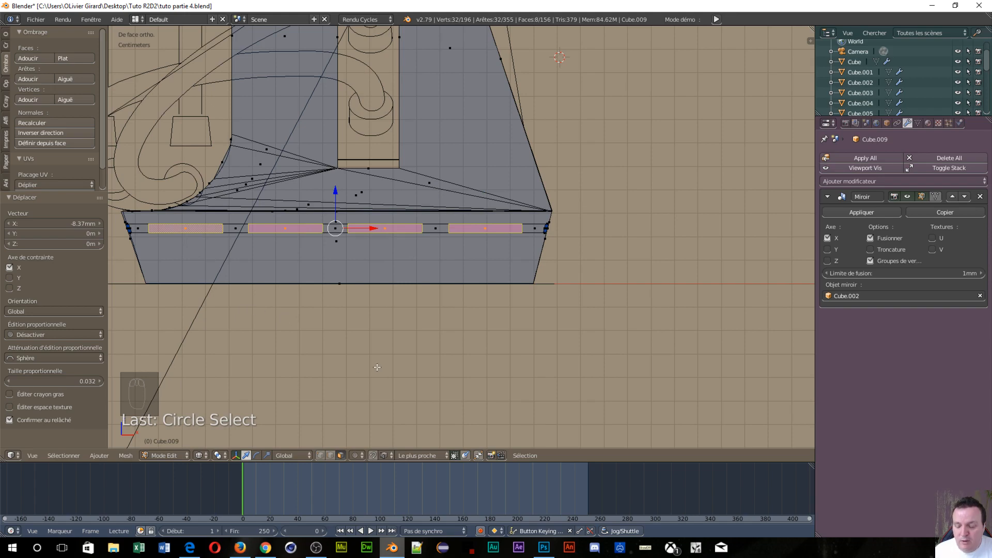
# - Extrude the selected slot faces in place and scale them along Y to about 0.987, recessing them into the band
pyautogui.press('e')
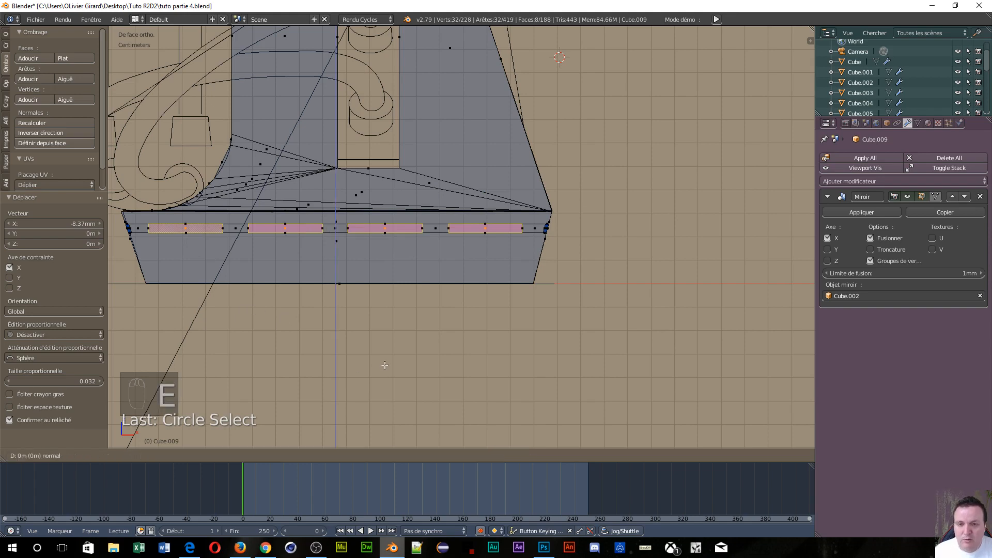
pyautogui.rightClick(389, 371)
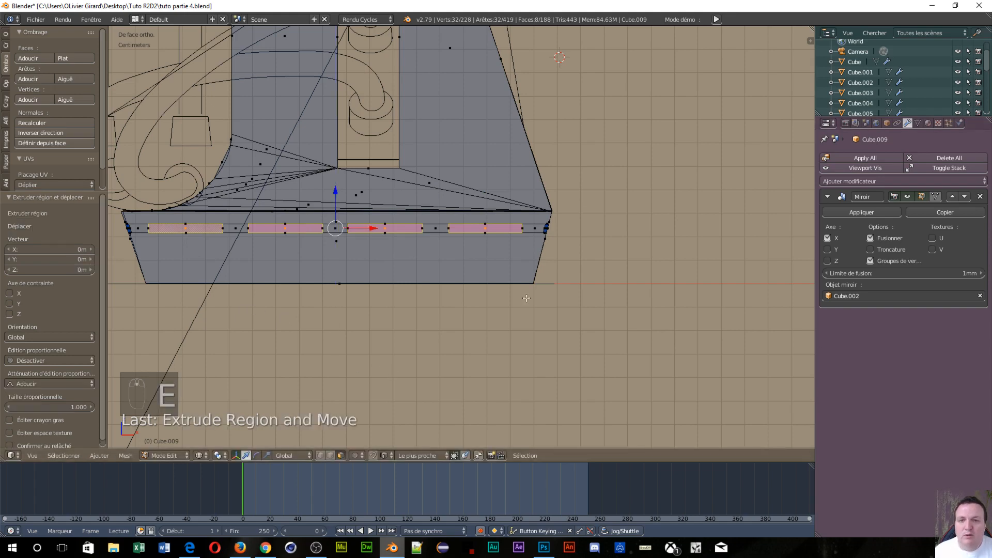
pyautogui.moveTo(611, 320); pyautogui.dragTo(432, 337, button='middle')
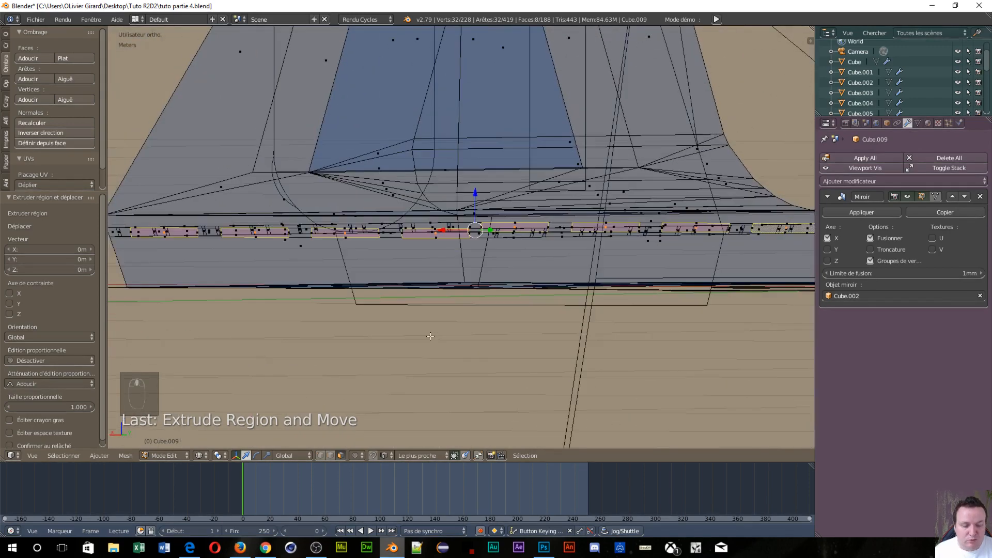
pyautogui.press('KP_3')
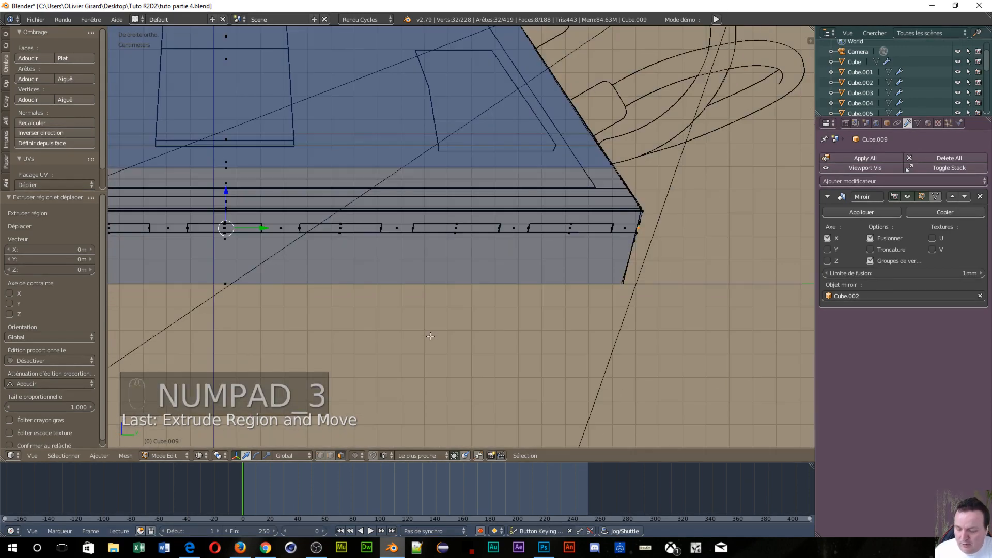
pyautogui.press('s')
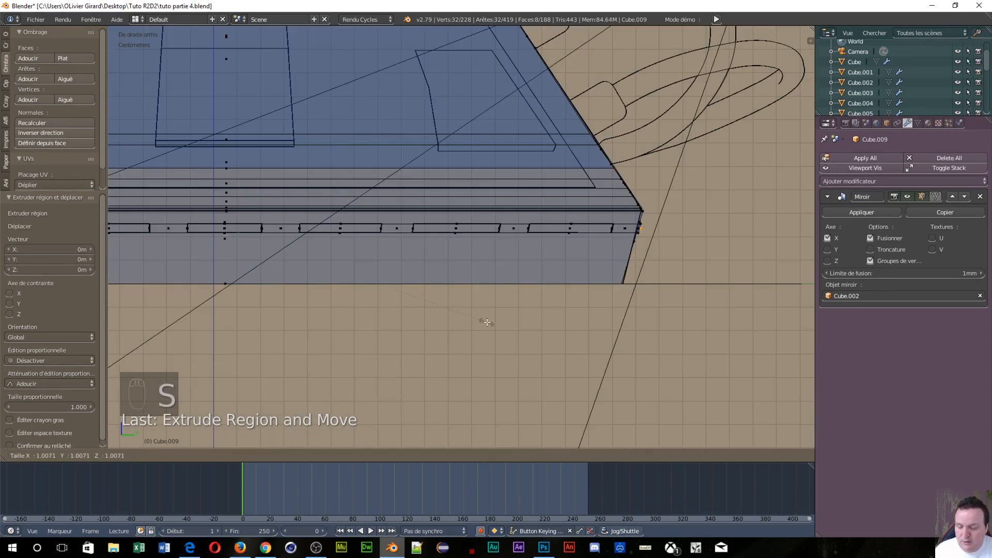
pyautogui.press('y')
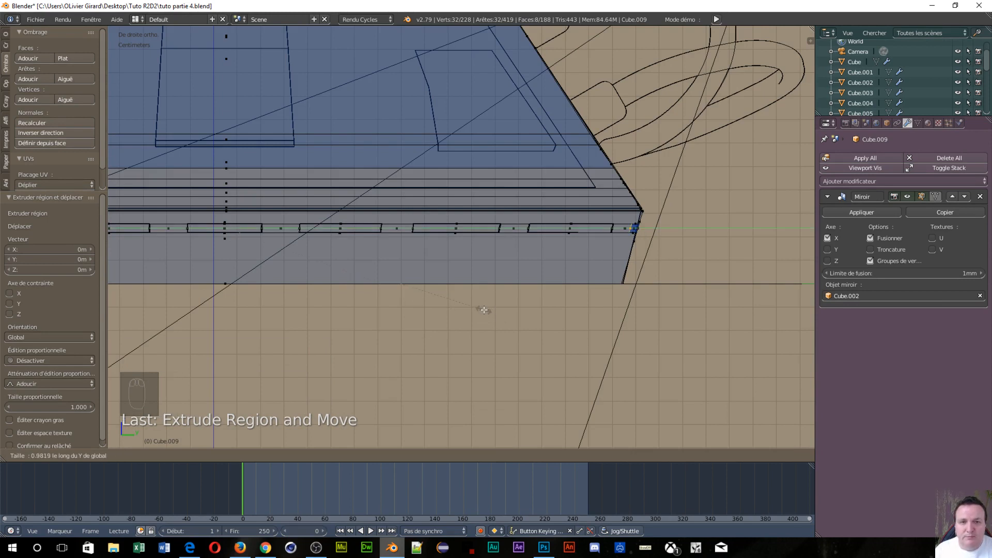
pyautogui.click(488, 308)
# - Return the foot to Object Mode and display the model with solid shading
pyautogui.scroll(-5, 532, 284)
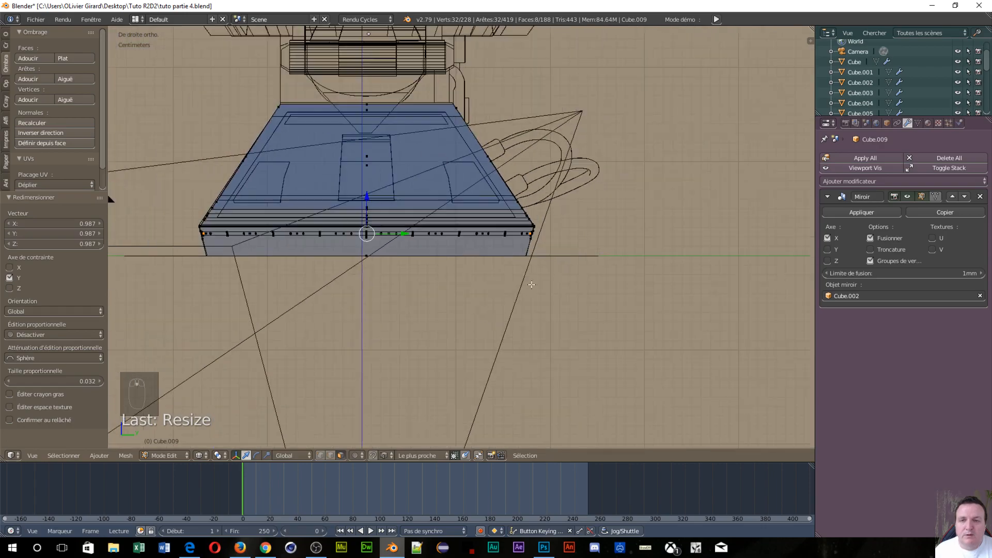
pyautogui.scroll(-2, 437, 339)
pyautogui.moveTo(428, 328); pyautogui.dragTo(538, 343, button='middle')
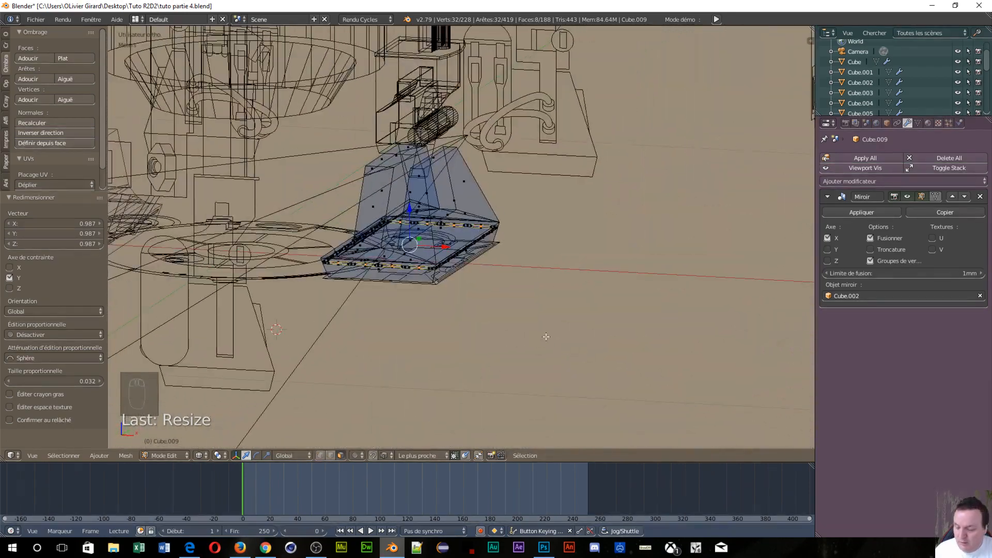
pyautogui.press('Tab')
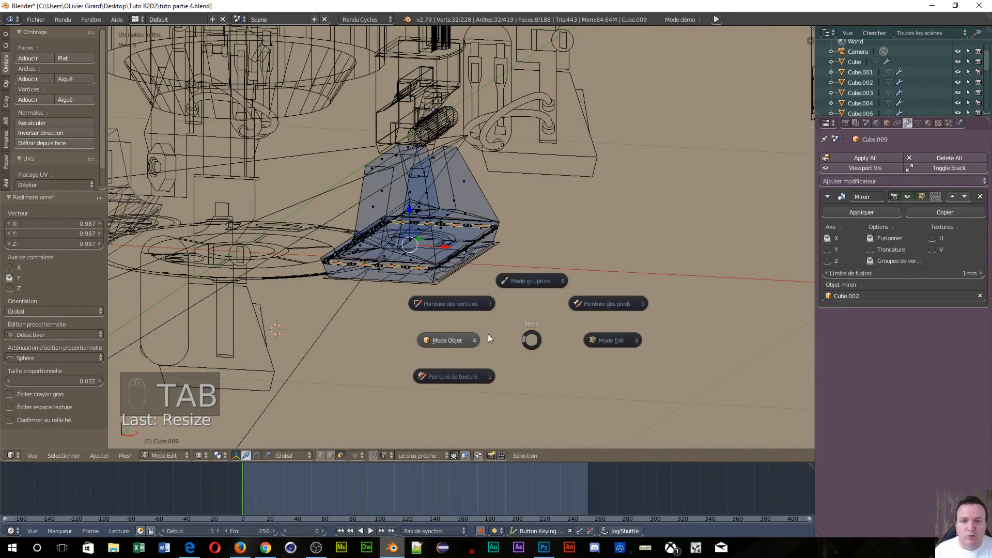
pyautogui.click(443, 341)
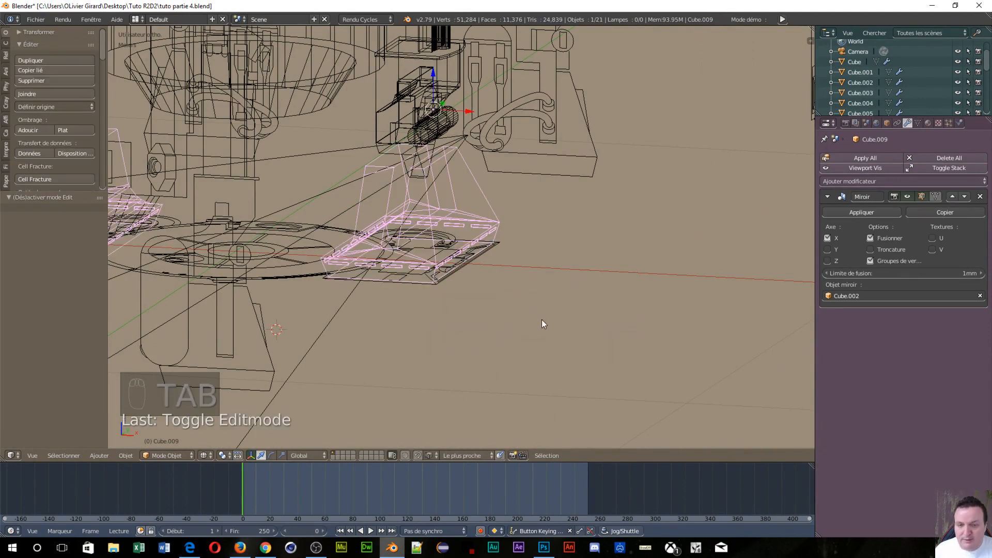
pyautogui.press('z')
pyautogui.click(552, 382)
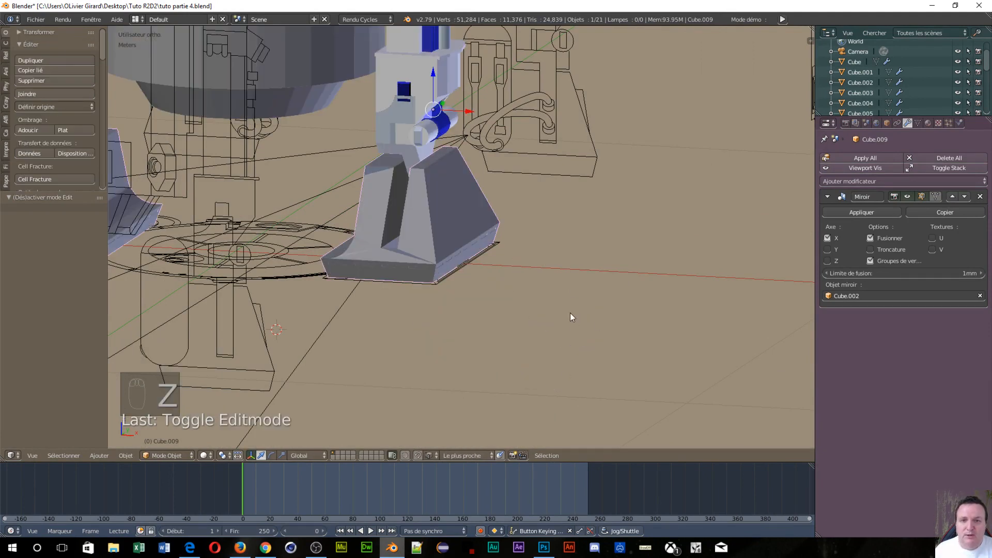
# - Examine the shaded feet and legs from several distances, switching the view to perspective
pyautogui.moveTo(552, 327); pyautogui.dragTo(534, 316, button='middle')
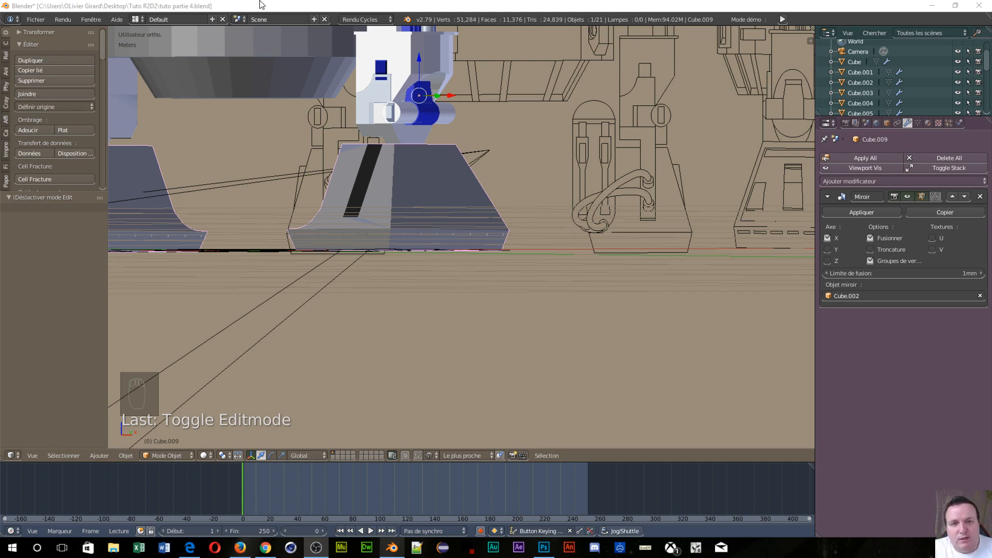
pyautogui.scroll(-4, 551, 268)
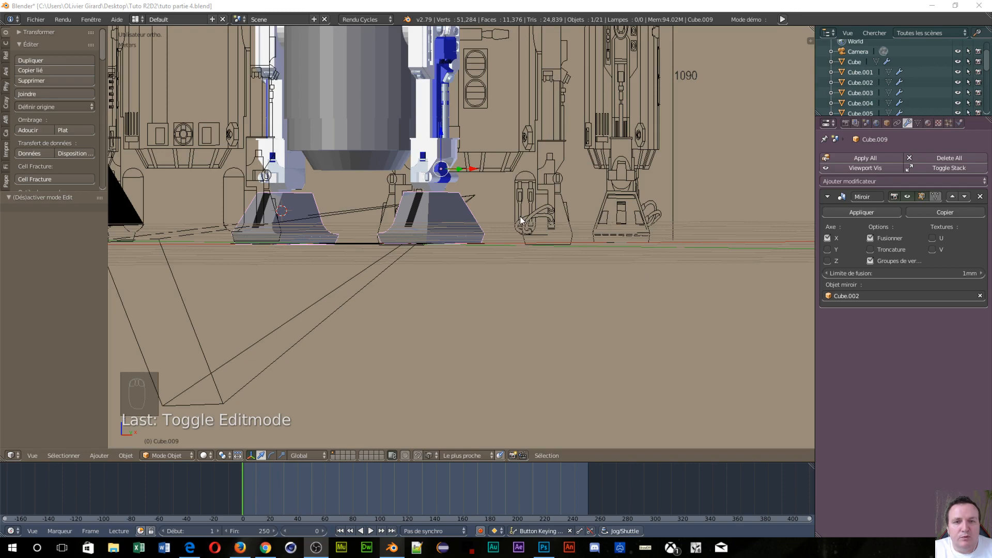
pyautogui.scroll(-5, 407, 293)
pyautogui.moveTo(407, 293); pyautogui.dragTo(723, 336, button='middle')
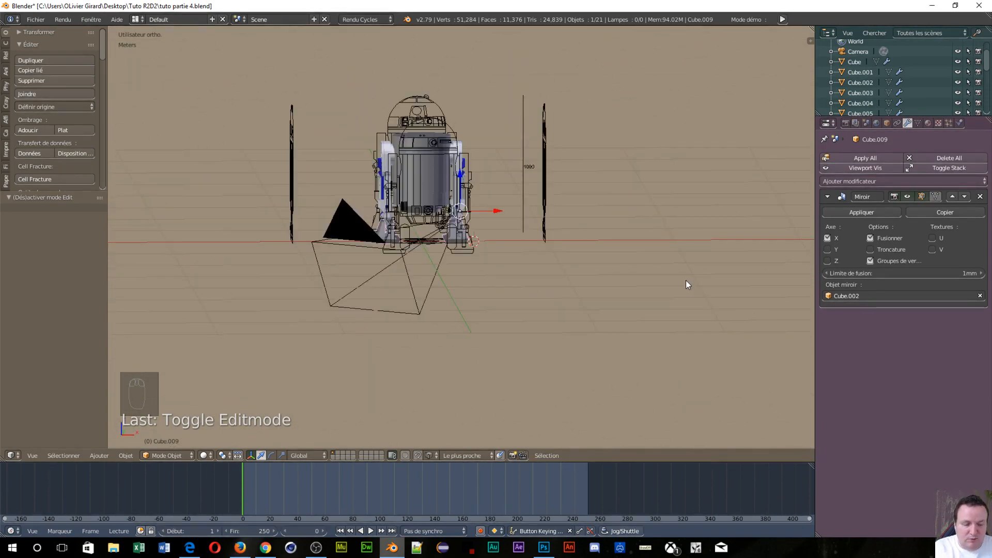
pyautogui.press('KP_5')
pyautogui.moveTo(549, 257); pyautogui.dragTo(491, 285, button='middle')
pyautogui.scroll(6, 487, 297)
pyautogui.scroll(-5, 411, 209)
pyautogui.moveTo(455, 230); pyautogui.dragTo(476, 224, button='middle')
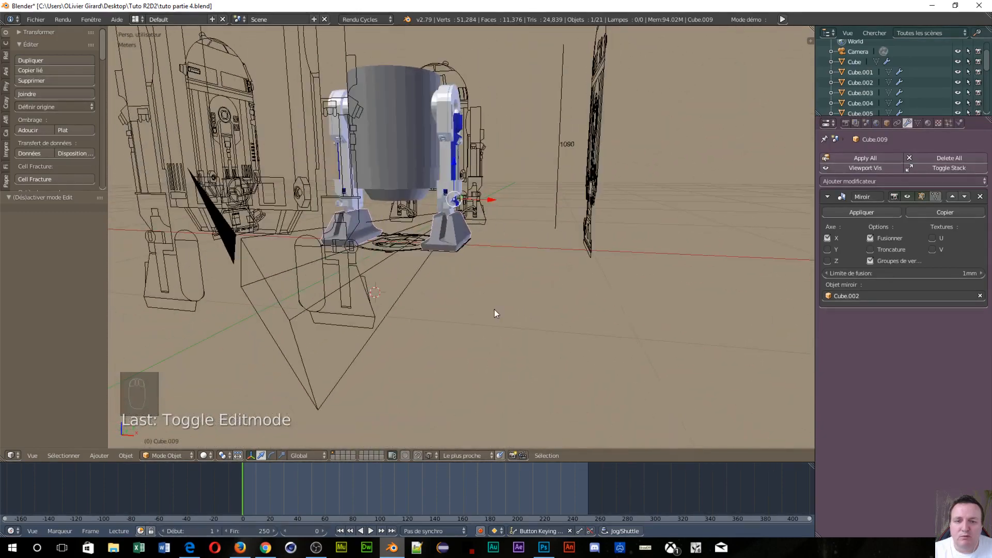
pyautogui.scroll(12, 494, 310)
pyautogui.scroll(-6, 279, 269)
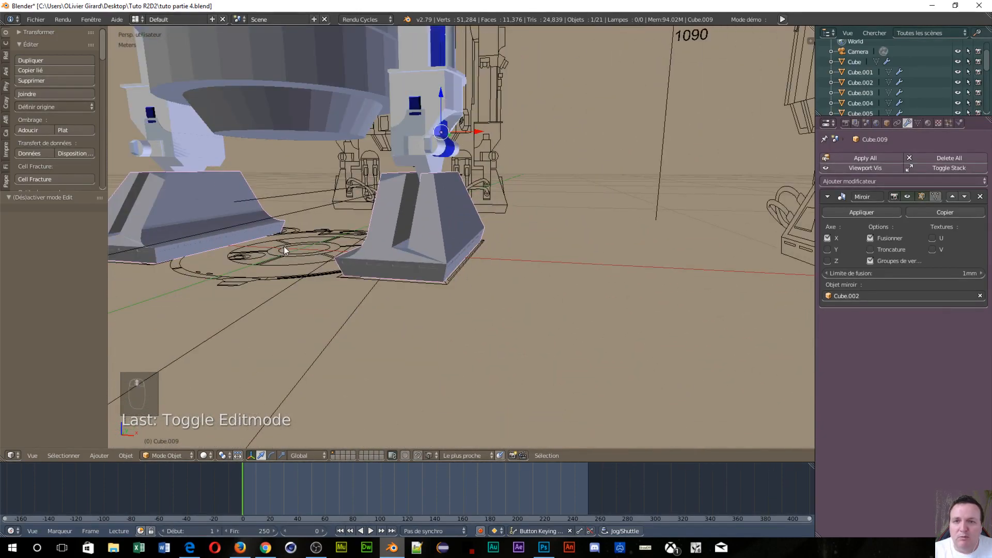
# - Select the foot's entire mesh in Edit Mode, recalculate its normals, and return to Object Mode
pyautogui.press('Tab')
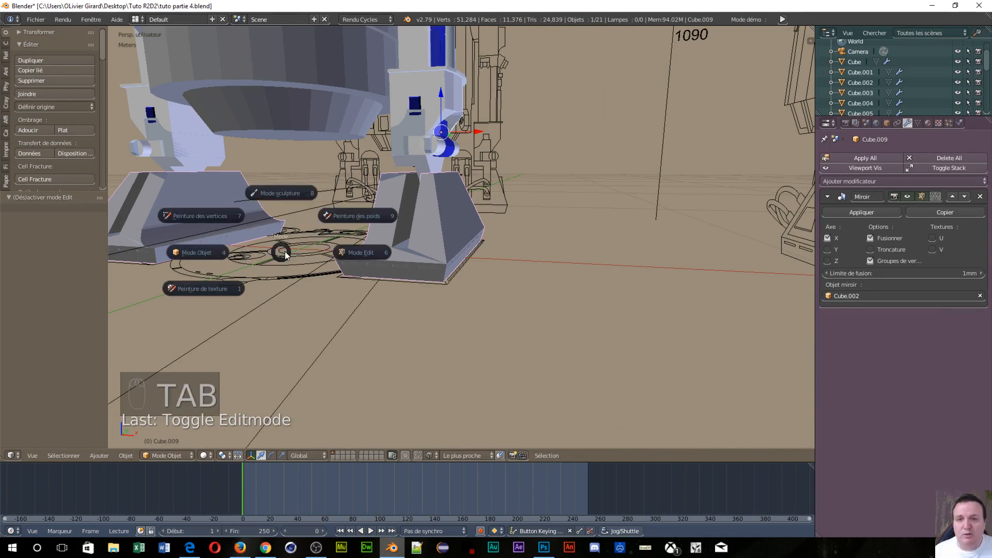
pyautogui.click(361, 253)
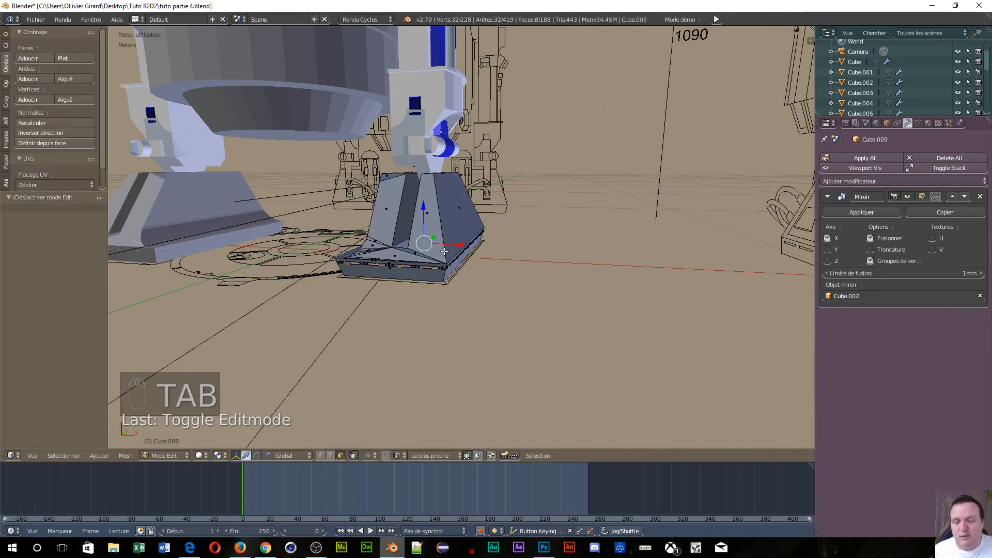
pyautogui.press('a')
pyautogui.press('a')
pyautogui.press('a')
pyautogui.press('a')
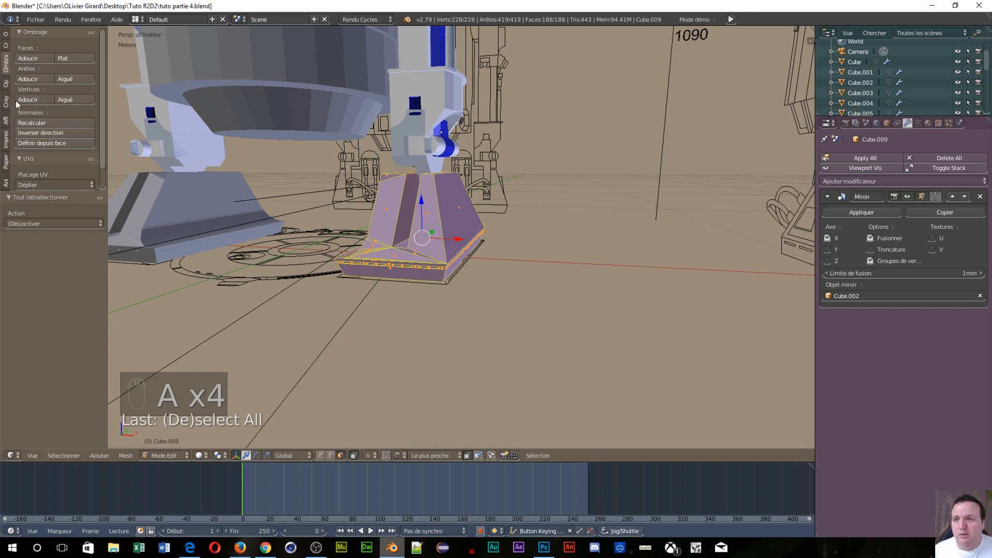
pyautogui.click(49, 124)
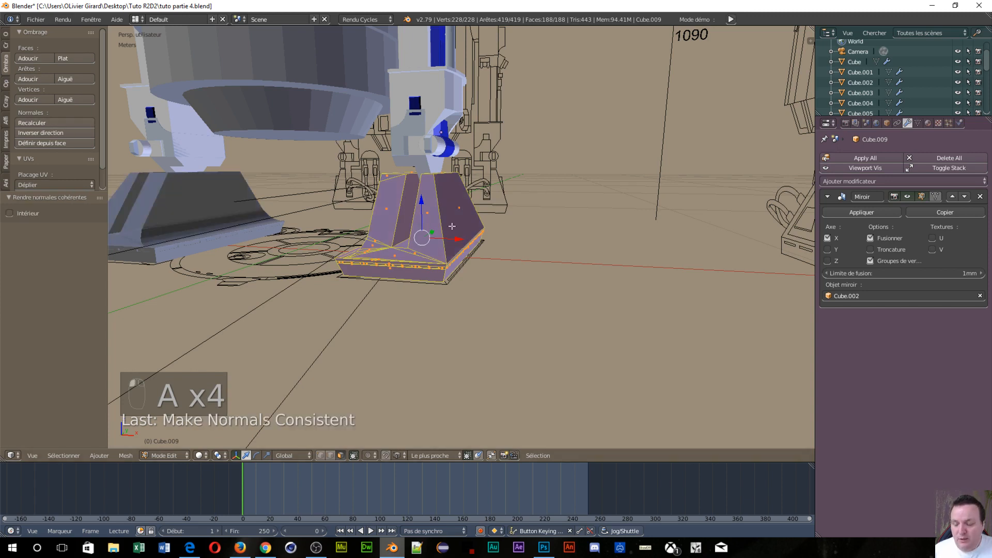
pyautogui.press('Tab')
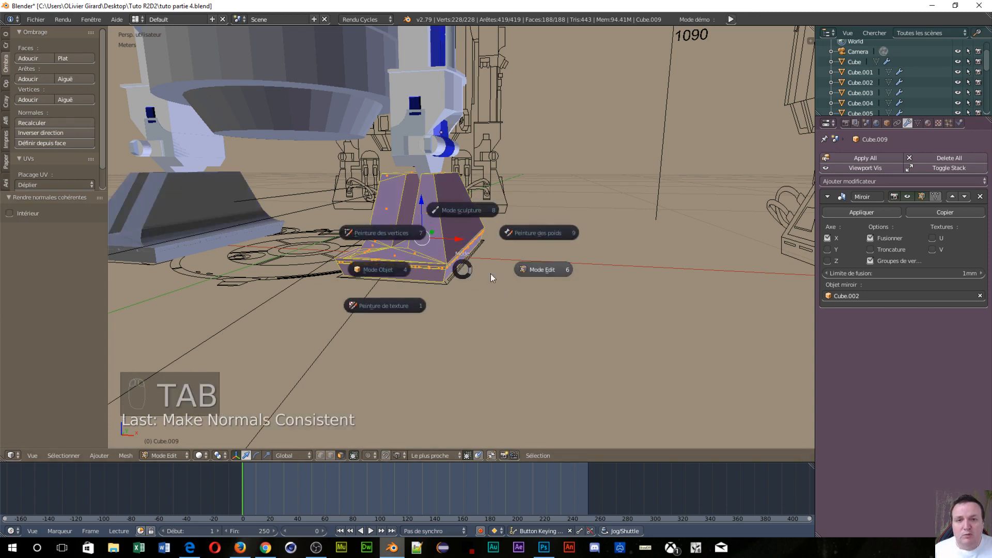
pyautogui.click(376, 269)
# - Inspect the foot's sides, central groove and recessed slots up close from the front and back
pyautogui.moveTo(294, 287)
pyautogui.mouseDown(button='middle')
pyautogui.moveTo(324, 318)
pyautogui.moveTo(299, 292)
pyautogui.mouseUp(button='middle')
pyautogui.scroll(5, 324, 324)
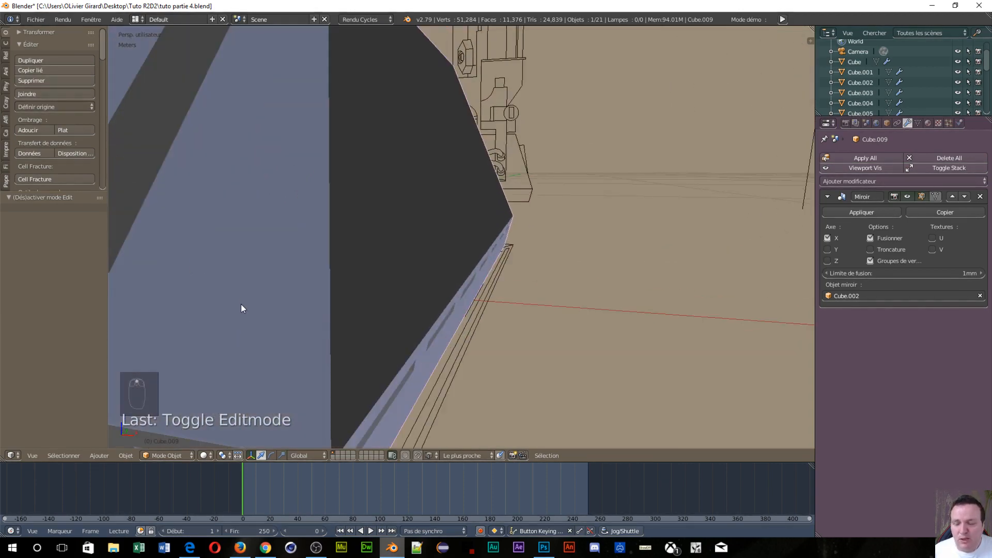
pyautogui.moveTo(241, 309); pyautogui.dragTo(364, 299, button='middle')
pyautogui.scroll(5, 364, 300)
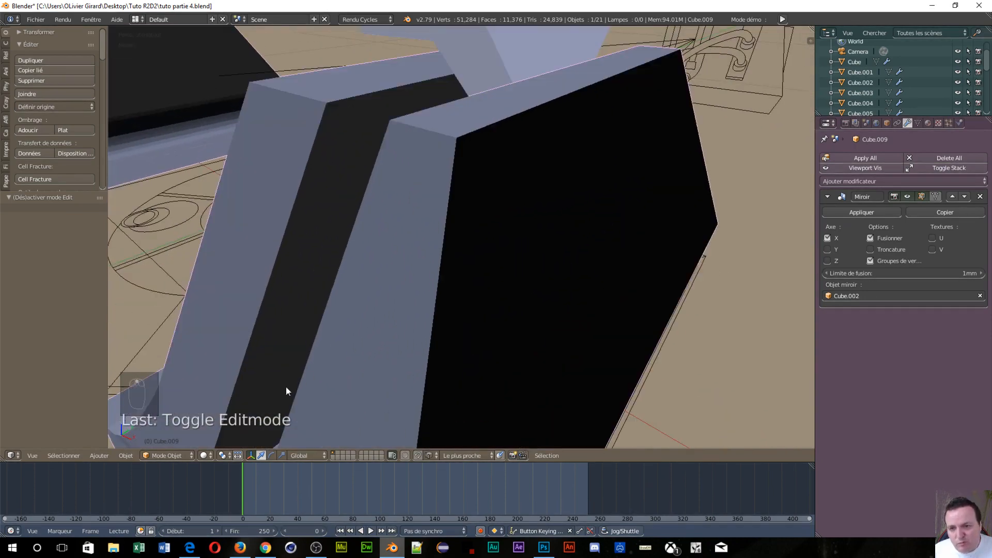
pyautogui.scroll(-5, 192, 396)
pyautogui.moveTo(288, 345); pyautogui.dragTo(745, 235, button='middle')
pyautogui.scroll(6, 441, 242)
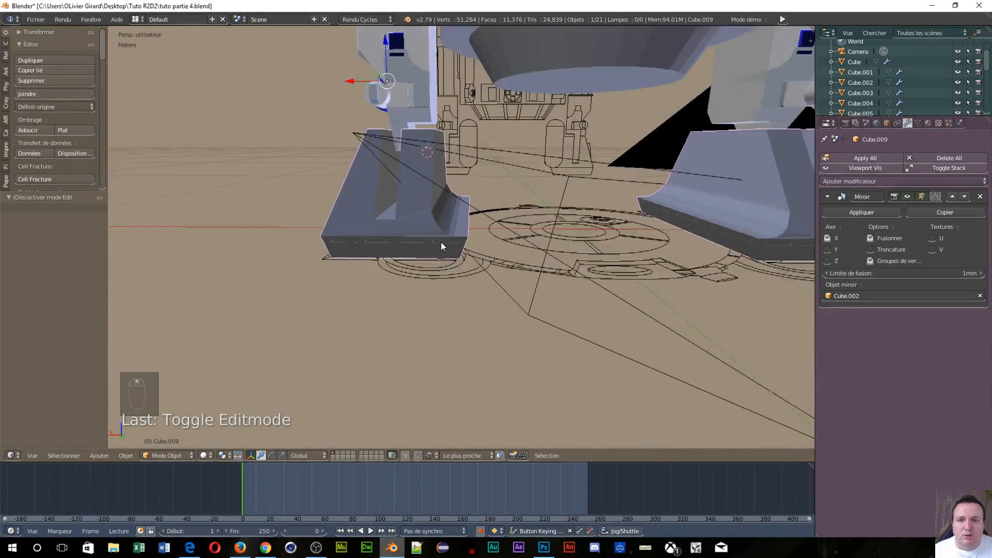
pyautogui.scroll(-2, 364, 207)
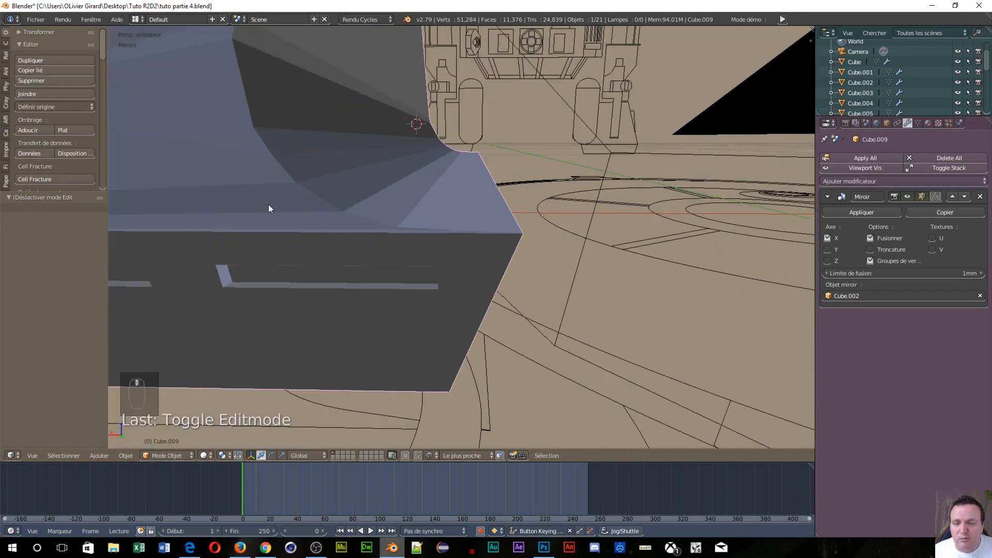
pyautogui.scroll(-2, 268, 207)
pyautogui.moveTo(268, 207)
pyautogui.mouseDown(button='middle')
pyautogui.moveTo(301, 215)
pyautogui.moveTo(278, 199)
pyautogui.moveTo(178, 197)
pyautogui.moveTo(260, 193)
pyautogui.mouseUp(button='middle')
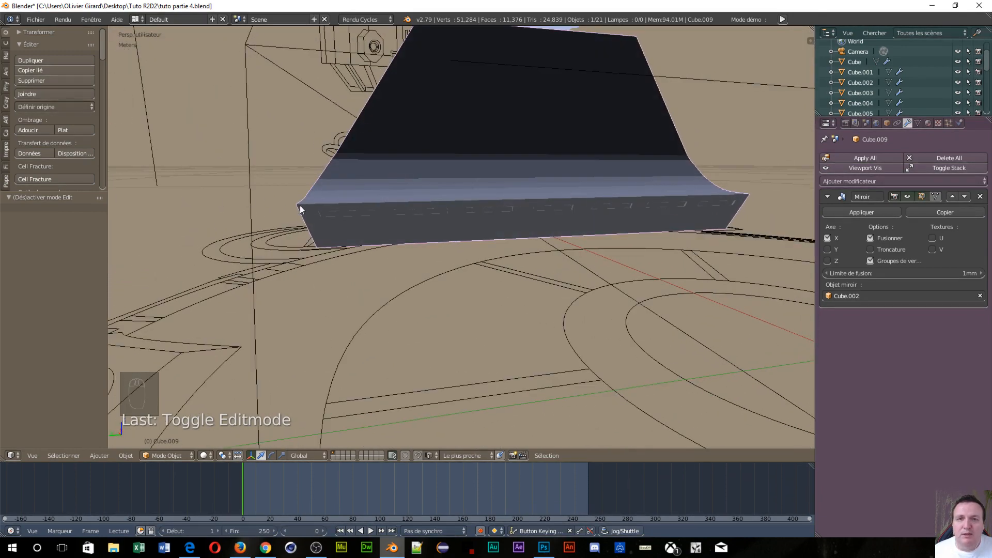
# - Review both feet, legs and the body from all around against the reference drawings
pyautogui.scroll(-6, 489, 201)
pyautogui.scroll(-4, 510, 214)
pyautogui.moveTo(522, 227); pyautogui.dragTo(348, 227, button='middle')
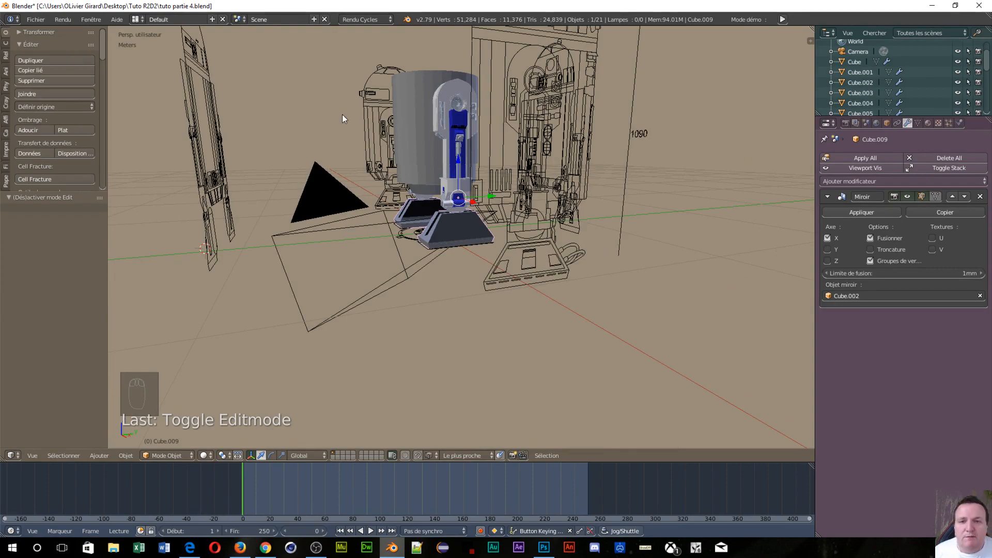
pyautogui.scroll(-2, 343, 104)
pyautogui.scroll(5, 398, 215)
pyautogui.scroll(3, 406, 220)
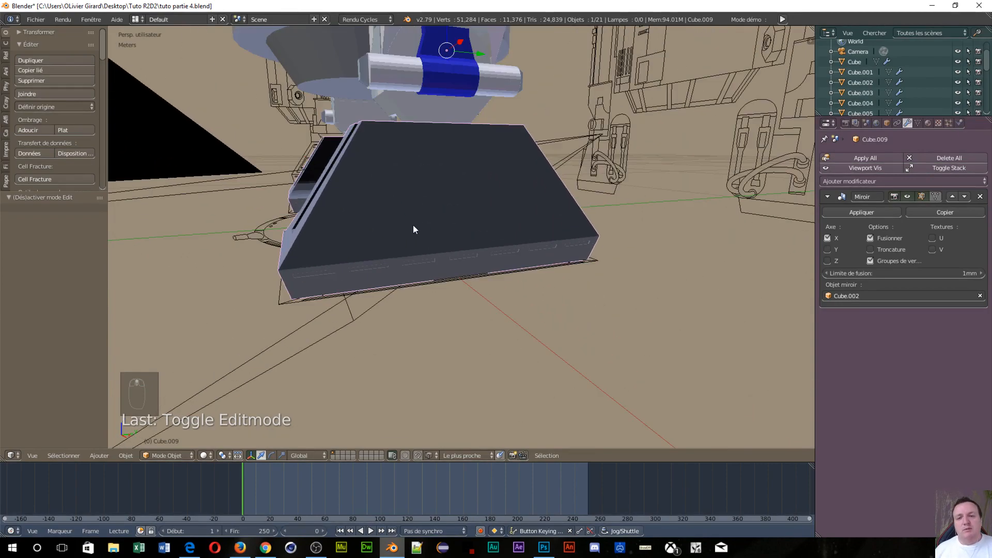
pyautogui.scroll(-3, 414, 224)
pyautogui.moveTo(413, 225); pyautogui.dragTo(613, 200, button='middle')
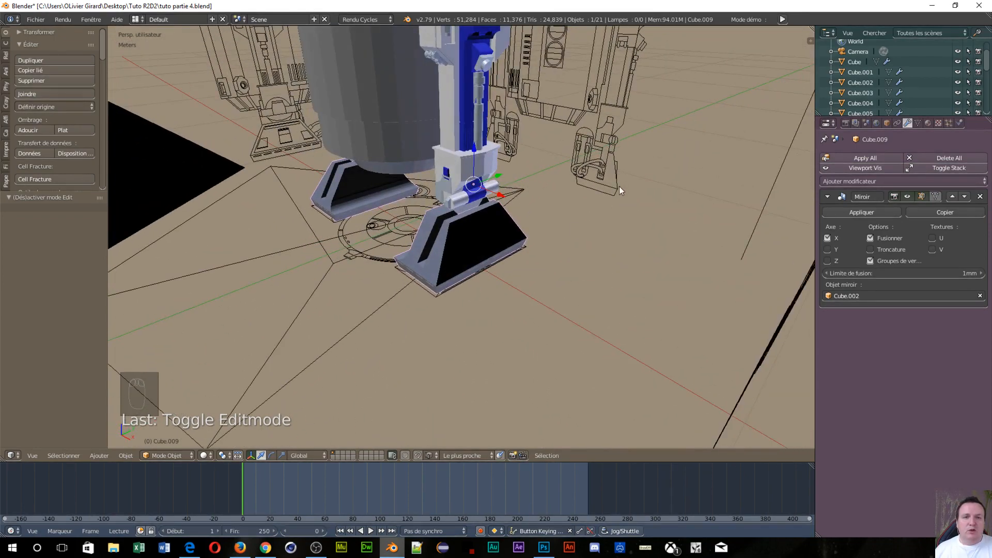
pyautogui.moveTo(619, 186); pyautogui.dragTo(493, 279, button='middle')
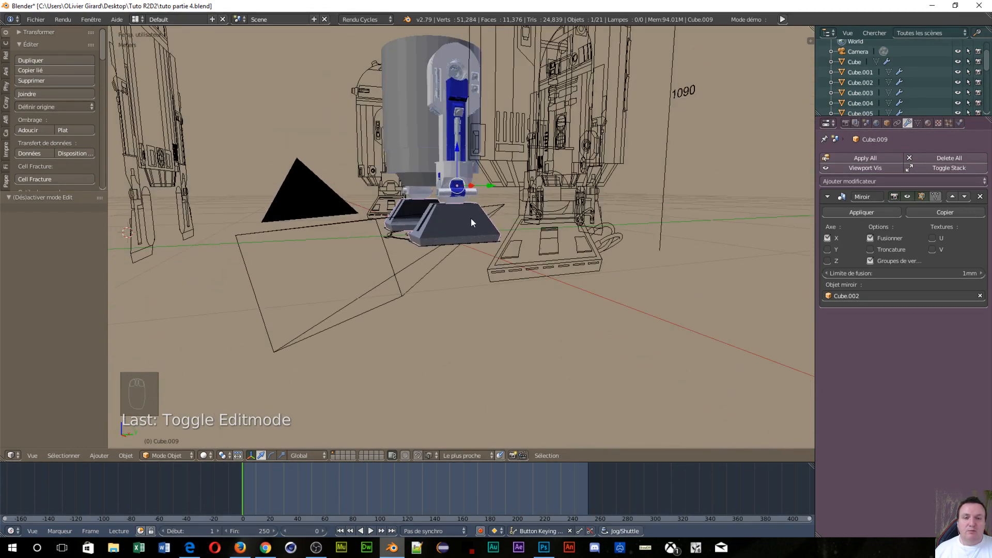
pyautogui.moveTo(486, 224); pyautogui.dragTo(528, 234, button='middle')
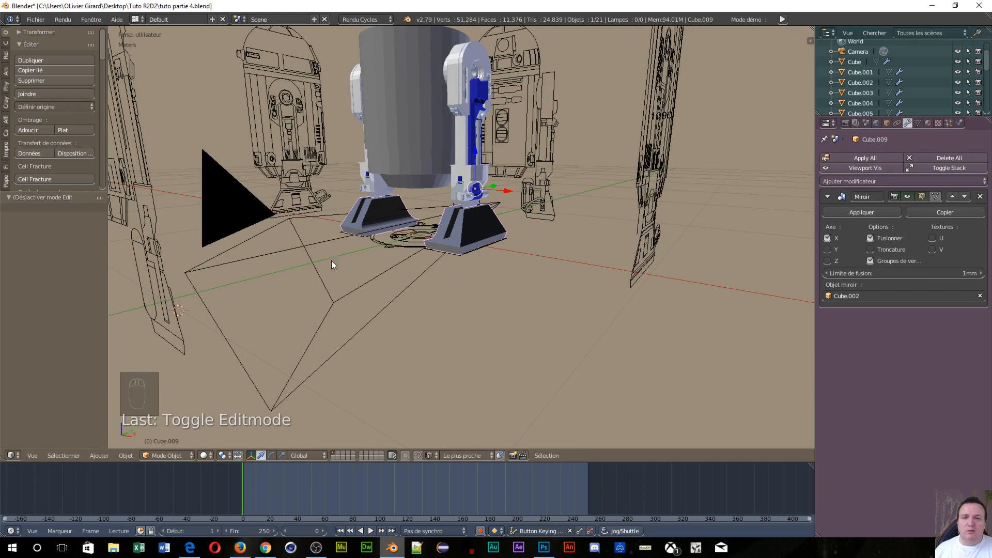
pyautogui.moveTo(331, 260); pyautogui.dragTo(374, 259, button='middle')
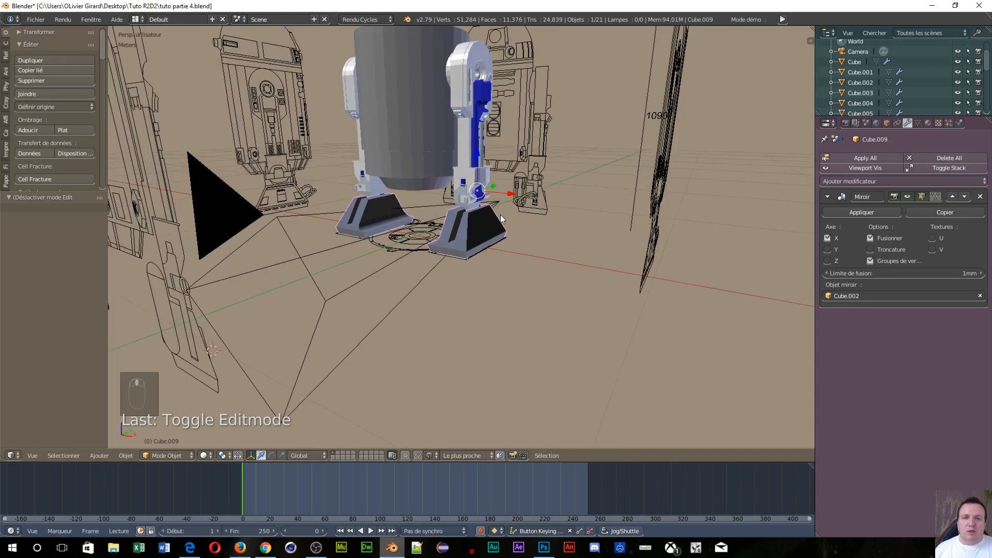
pyautogui.moveTo(510, 271); pyautogui.dragTo(649, 277, button='middle')
pyautogui.scroll(3, 464, 283)
pyautogui.scroll(-6, 415, 265)
pyautogui.scroll(6, 430, 291)
pyautogui.scroll(-4, 420, 257)
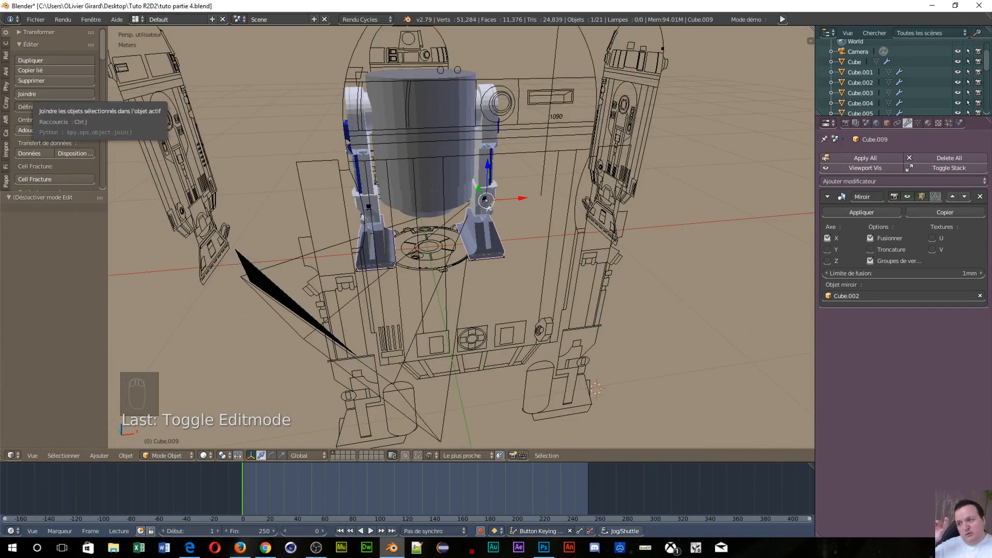